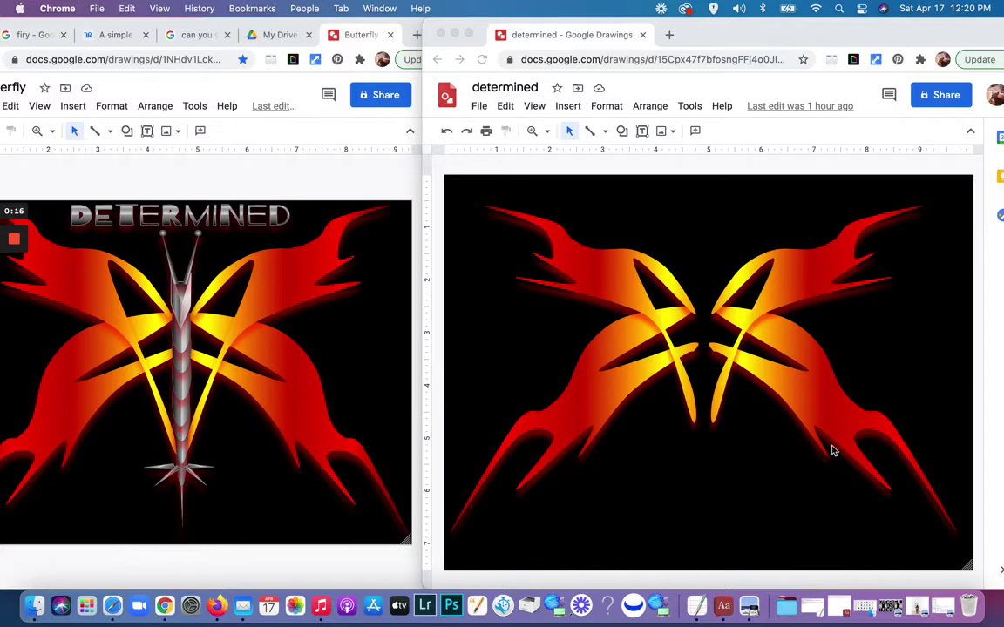
Step: Create a new blank drawing and name it "butterfly body"
{"action": "left_click", "coordinate": [482, 109]}
{"action": "left_click", "coordinate": [480, 108]}
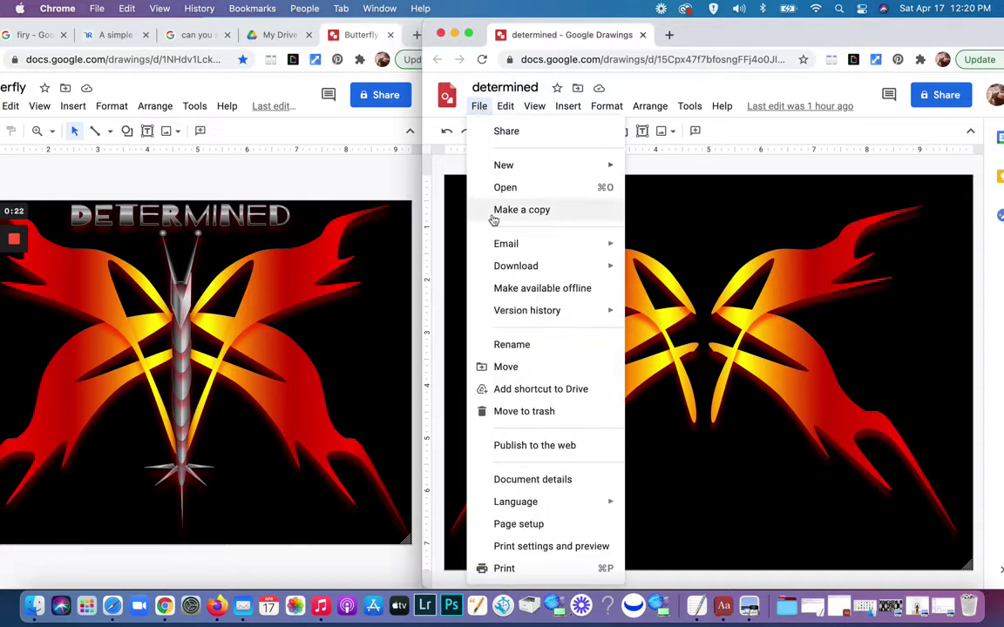
{"action": "mouse_move", "coordinate": [513, 169]}
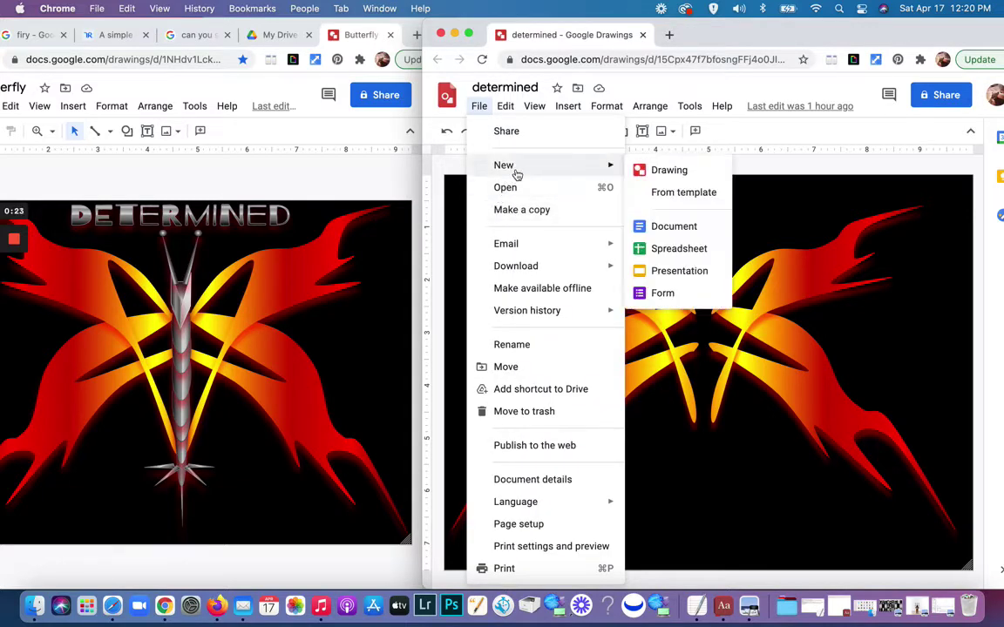
{"action": "left_click", "coordinate": [649, 171]}
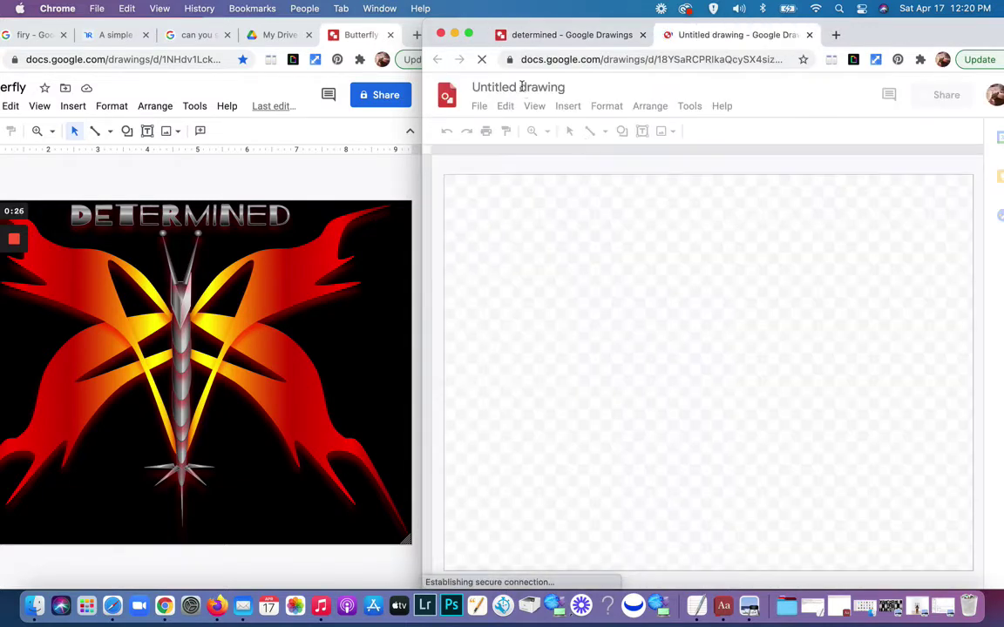
{"action": "left_click", "coordinate": [521, 88]}
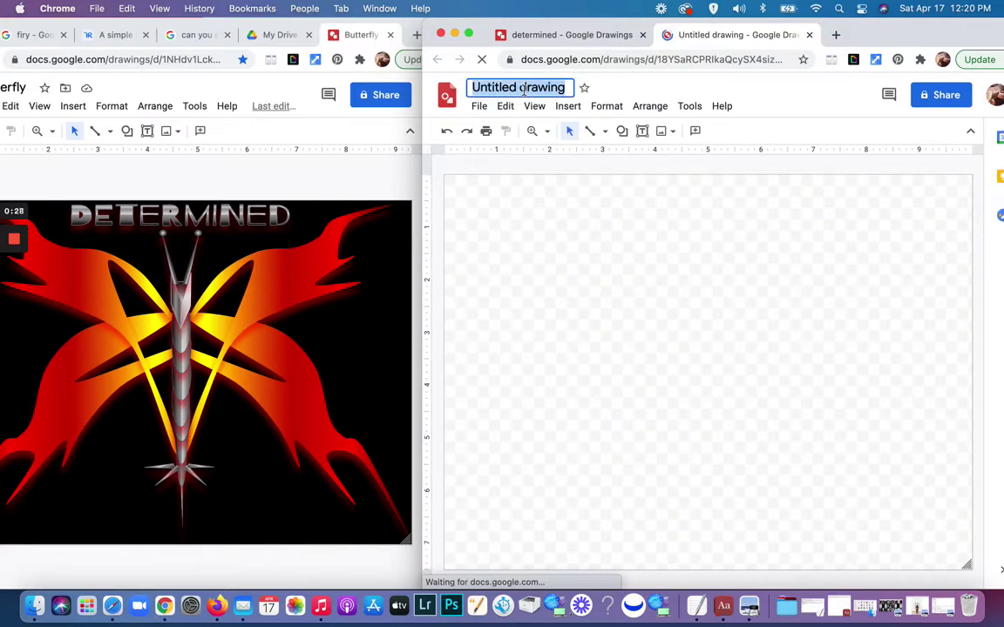
{"action": "type", "text": "butterfly"}
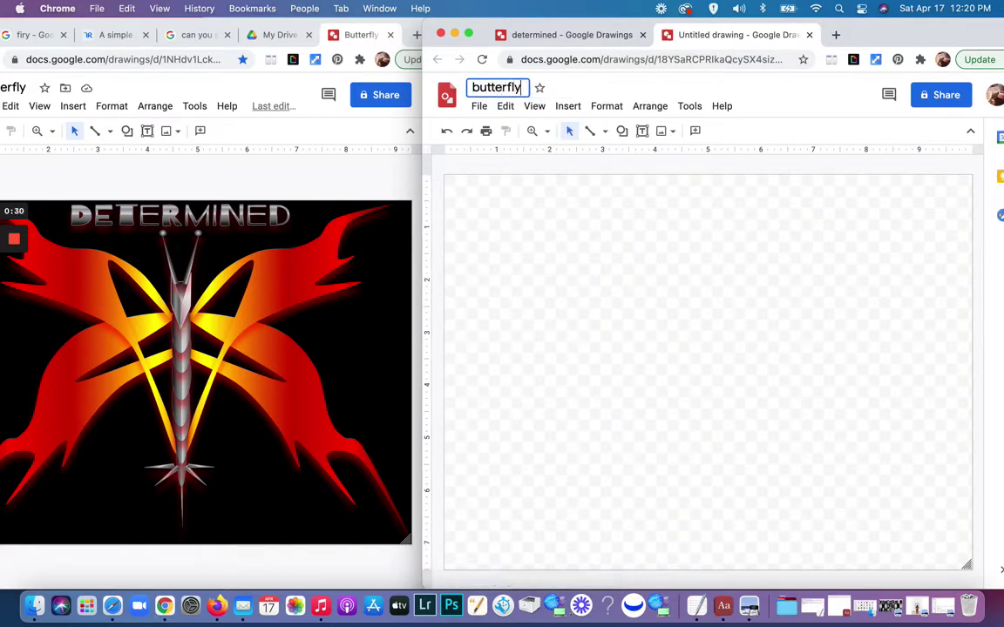
{"action": "type", "text": " body"}
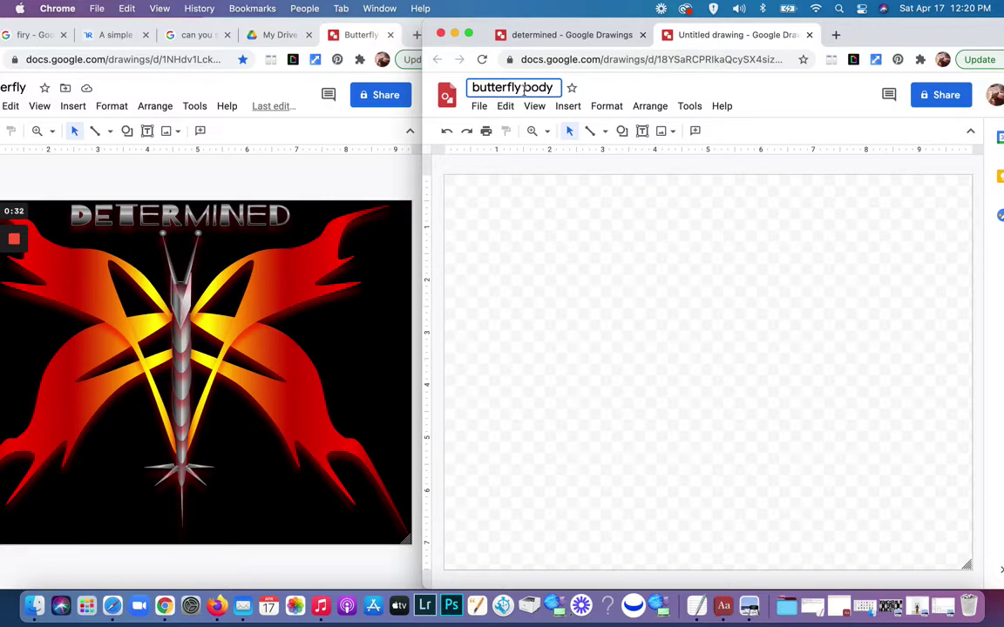
Step: Move the drawing into the symbols folder in My Drive
{"action": "left_click", "coordinate": [478, 105]}
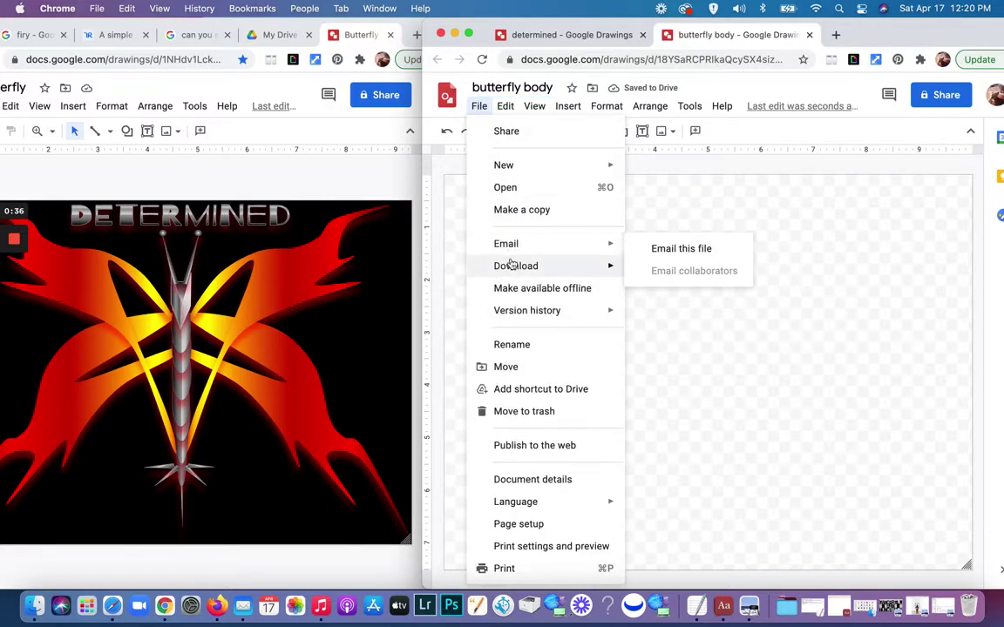
{"action": "left_click", "coordinate": [506, 367]}
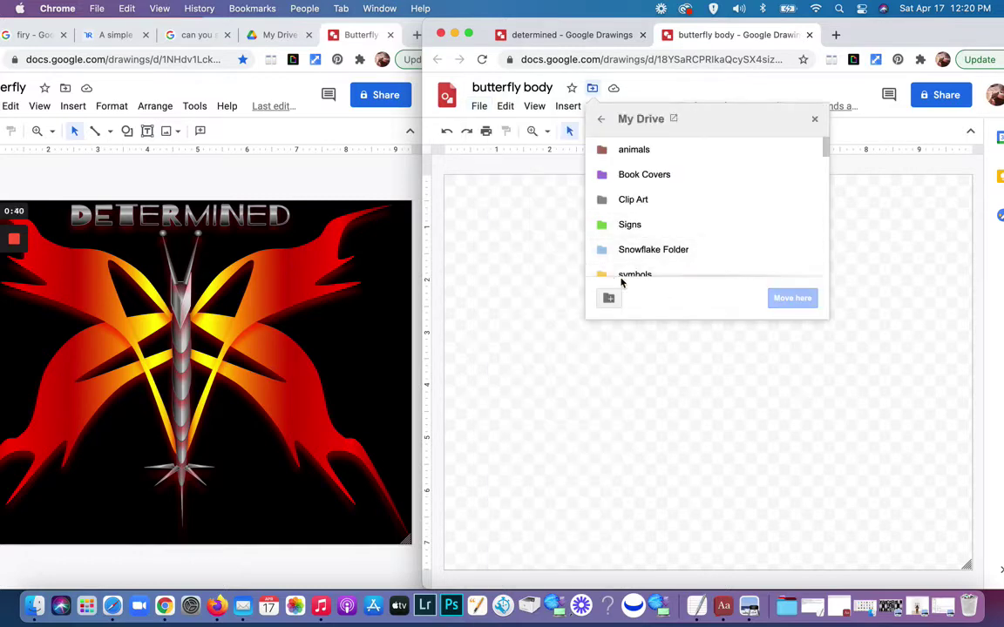
{"action": "left_click", "coordinate": [632, 277]}
{"action": "left_click", "coordinate": [789, 298]}
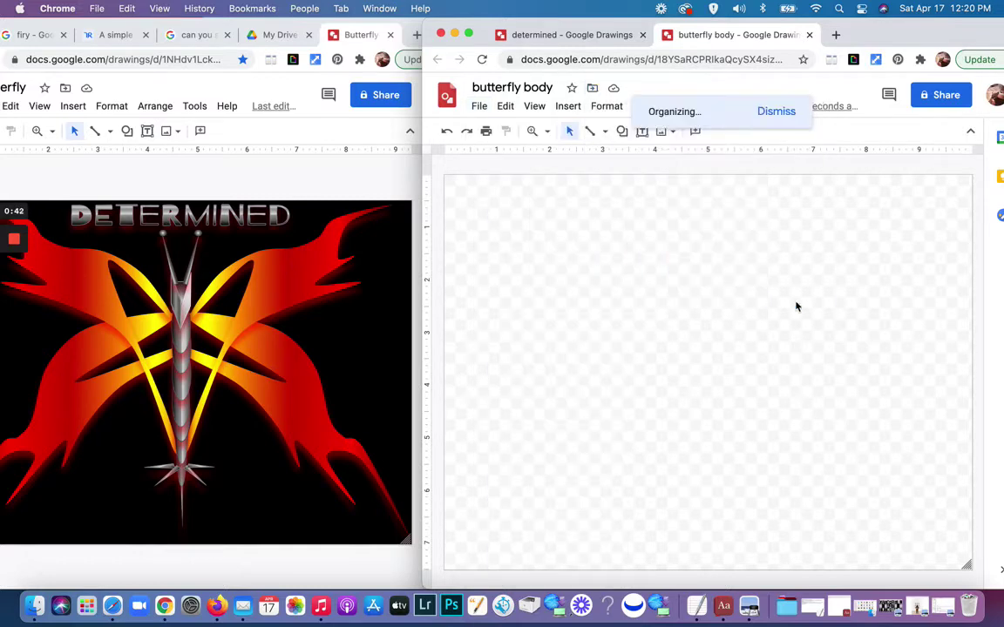
{"action": "left_click", "coordinate": [887, 108]}
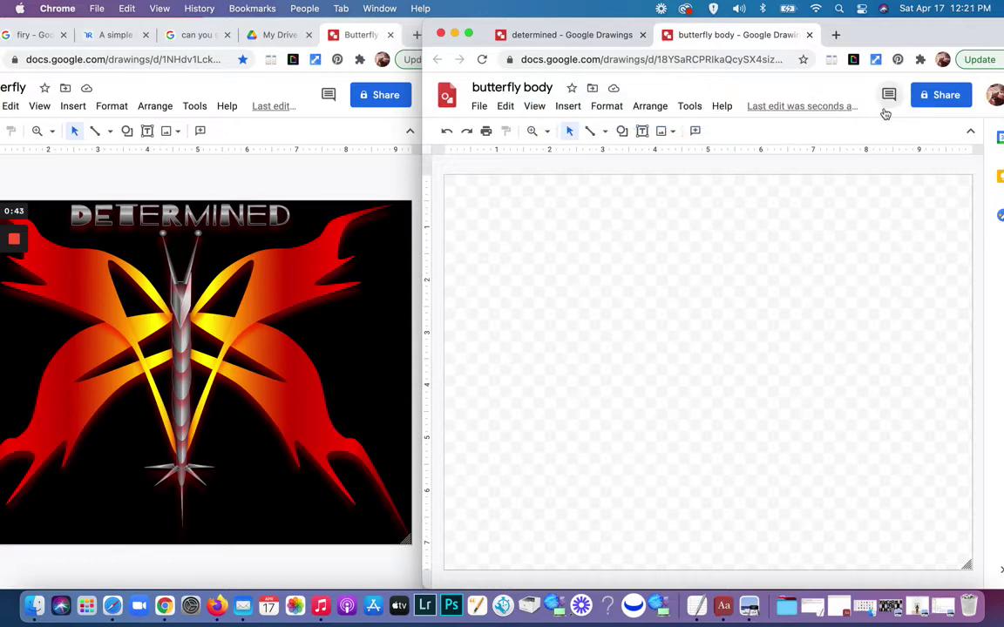
Step: Set the page background to solid black
{"action": "right_click", "coordinate": [689, 286]}
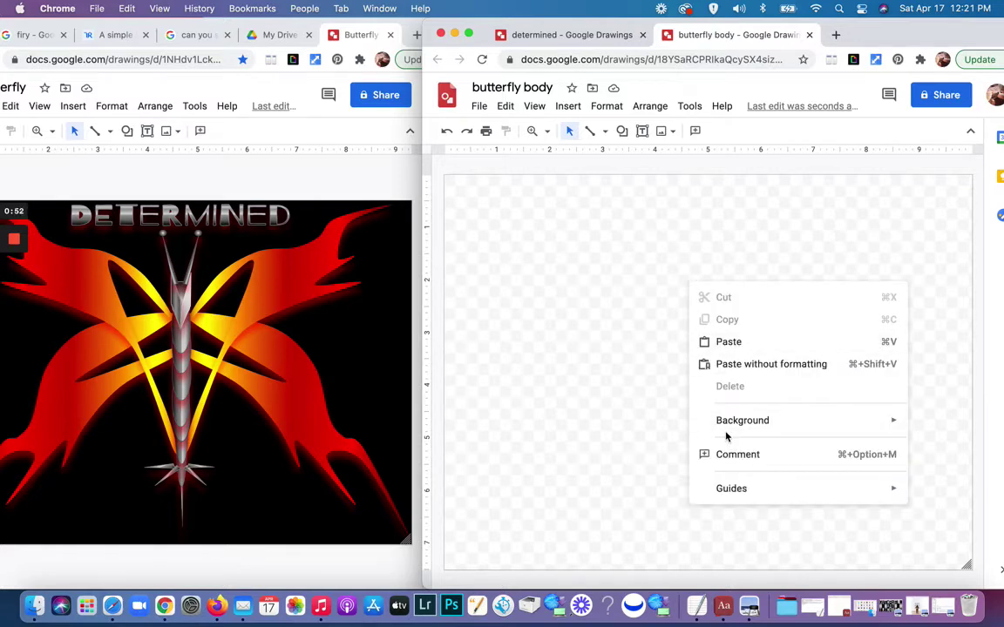
{"action": "mouse_move", "coordinate": [739, 422]}
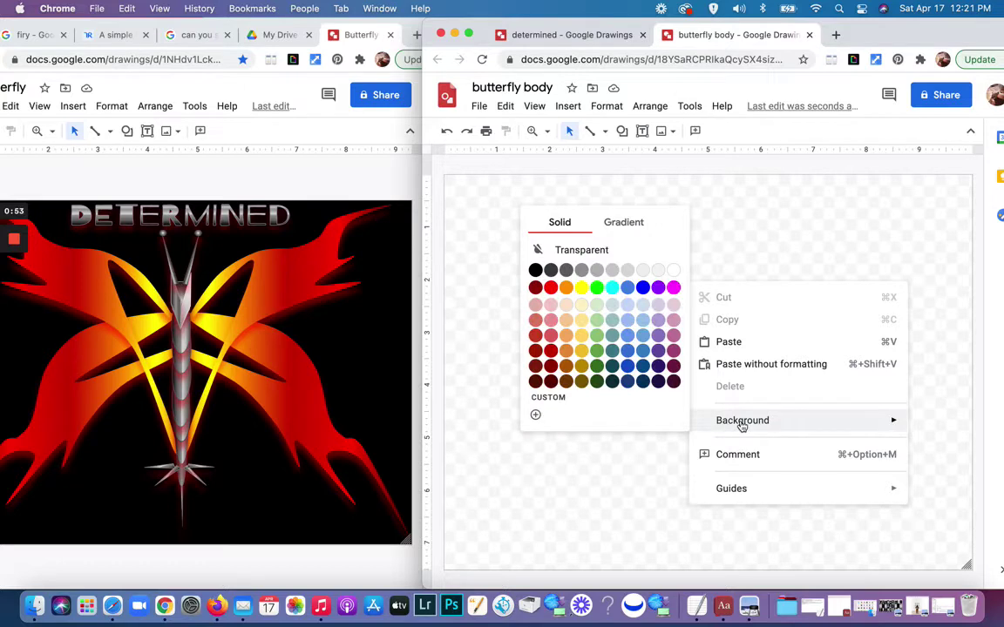
{"action": "left_click", "coordinate": [535, 270]}
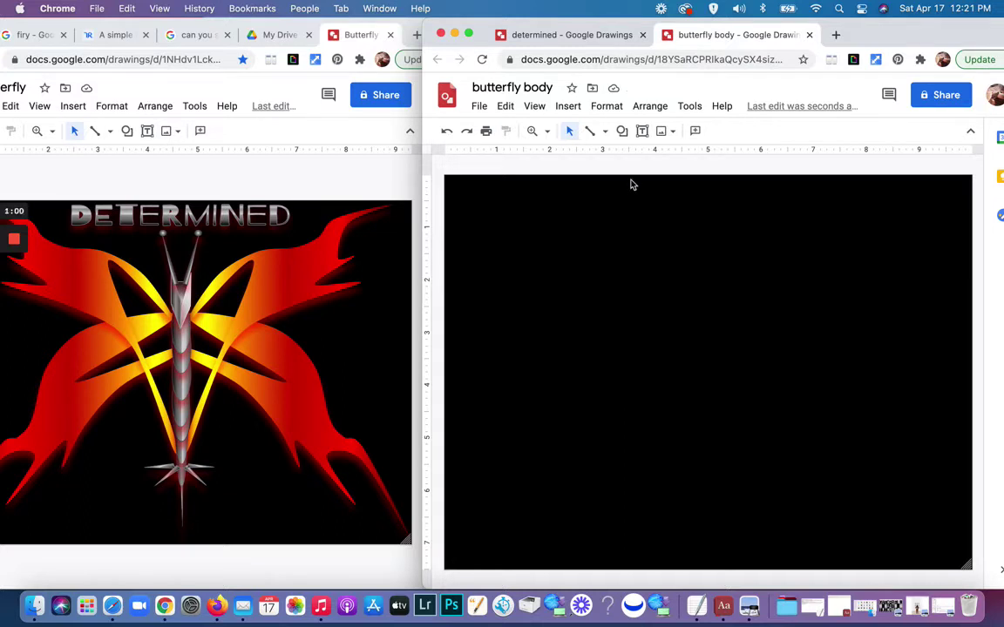
Step: Draw a tall, very narrow triangle near the horizontal middle of the page's lower part and slim it down further
{"action": "left_click", "coordinate": [623, 132]}
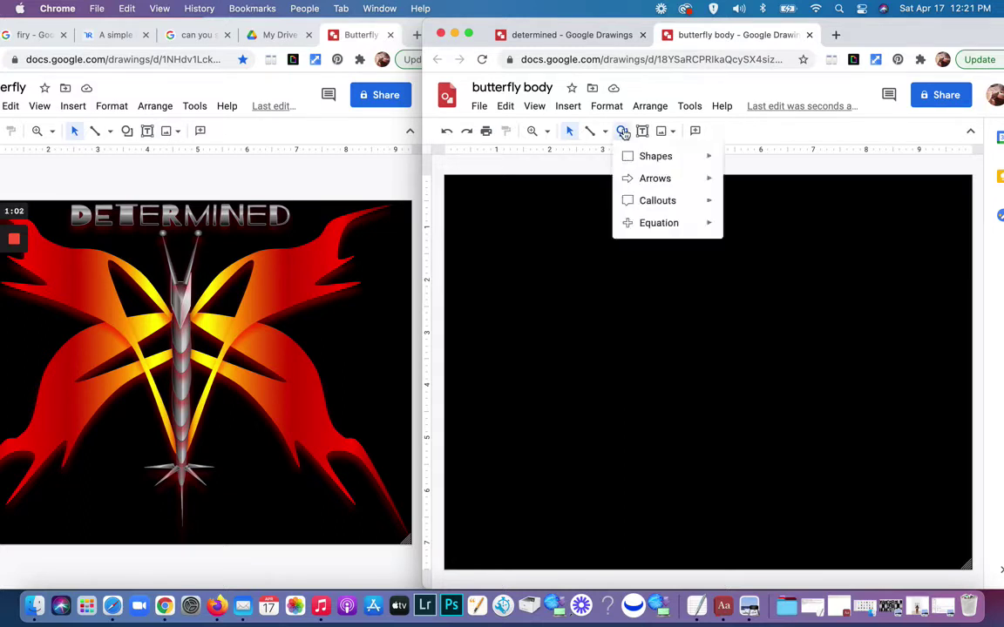
{"action": "mouse_move", "coordinate": [645, 157]}
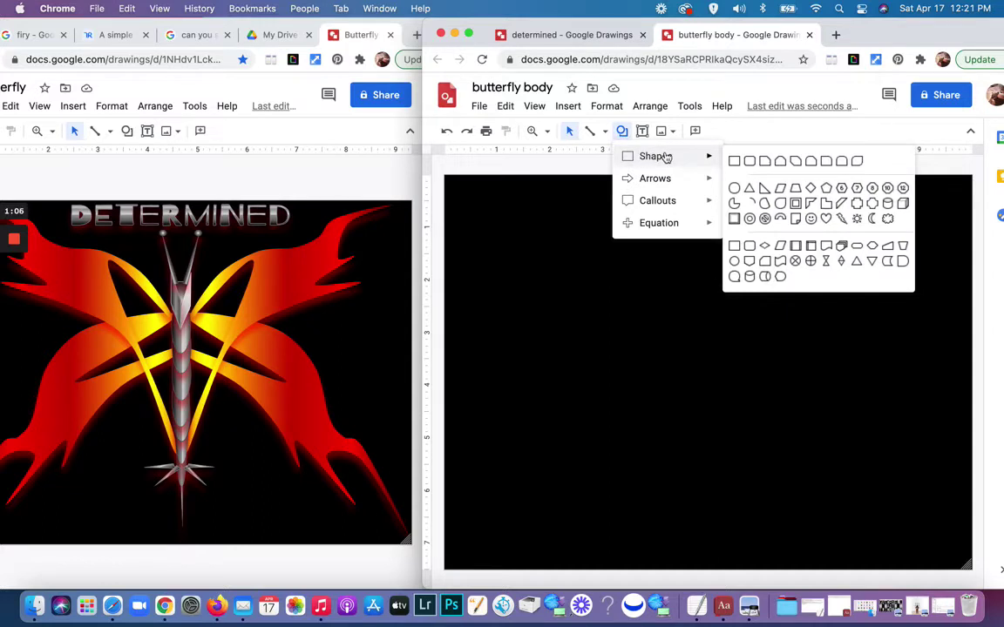
{"action": "left_click", "coordinate": [749, 189]}
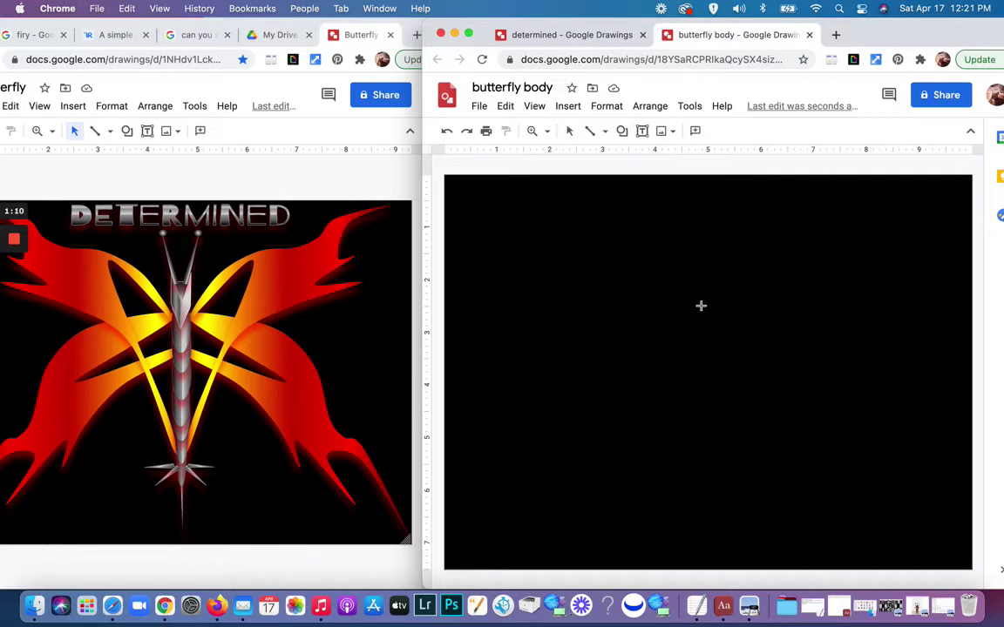
{"action": "left_click_drag", "start_coordinate": [698, 294], "coordinate": [711, 540]}
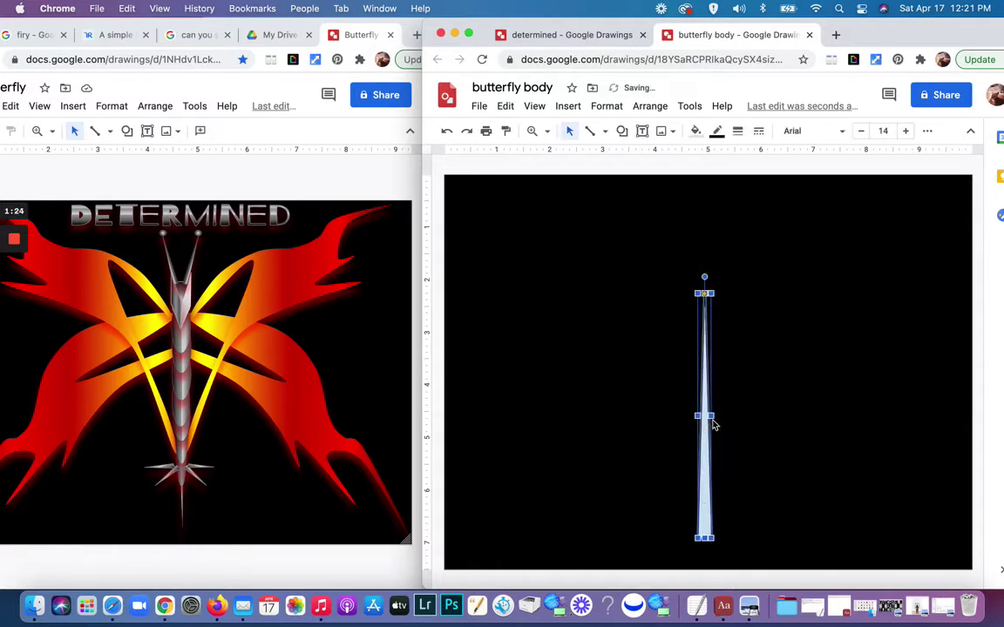
{"action": "left_click_drag", "start_coordinate": [712, 417], "coordinate": [705, 417]}
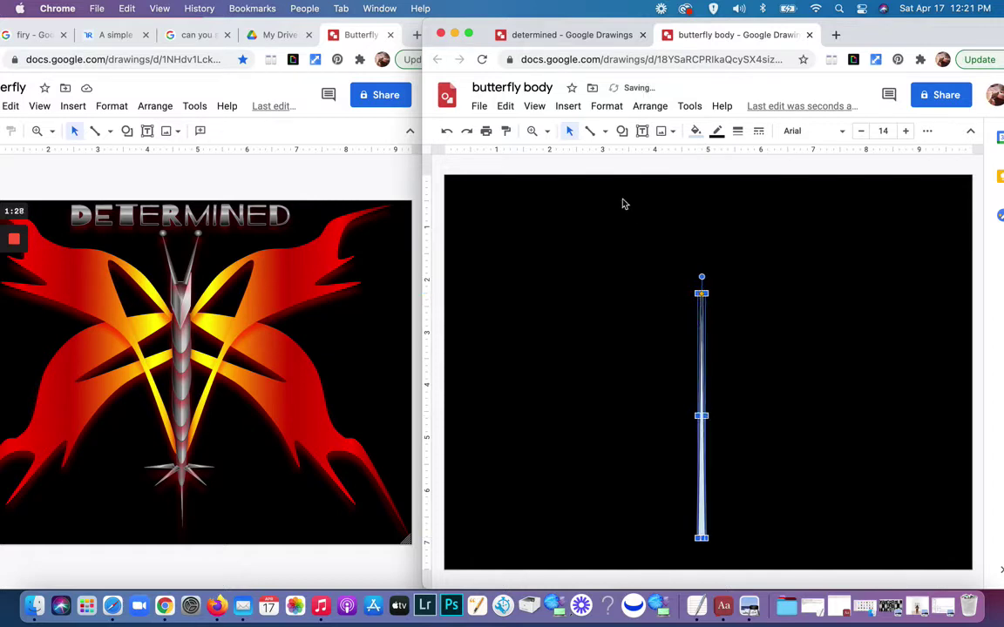
Step: Flip the narrow triangle vertically so its point faces down
{"action": "left_click", "coordinate": [654, 107]}
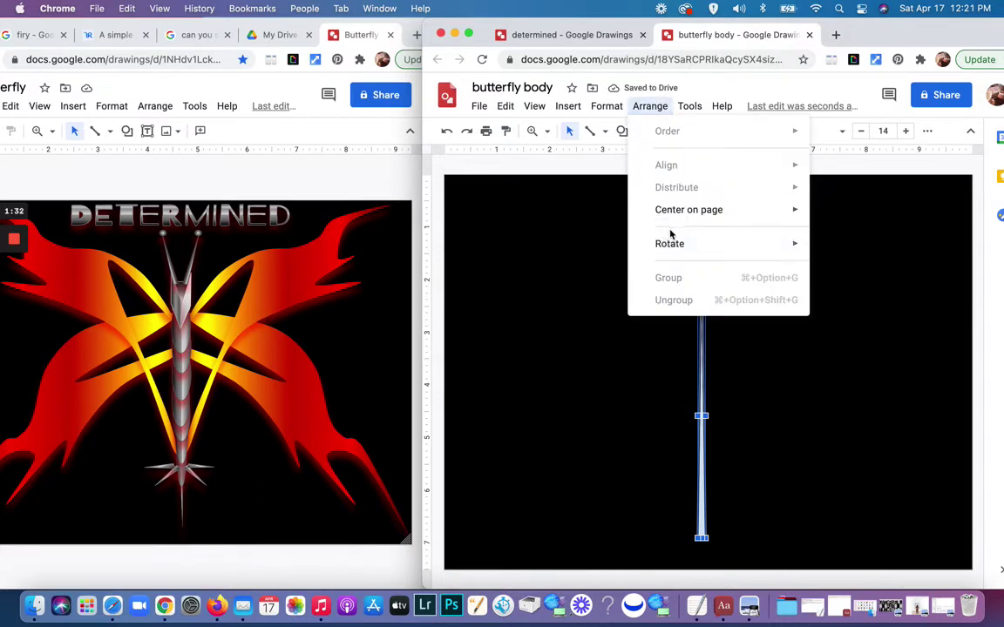
{"action": "mouse_move", "coordinate": [671, 242]}
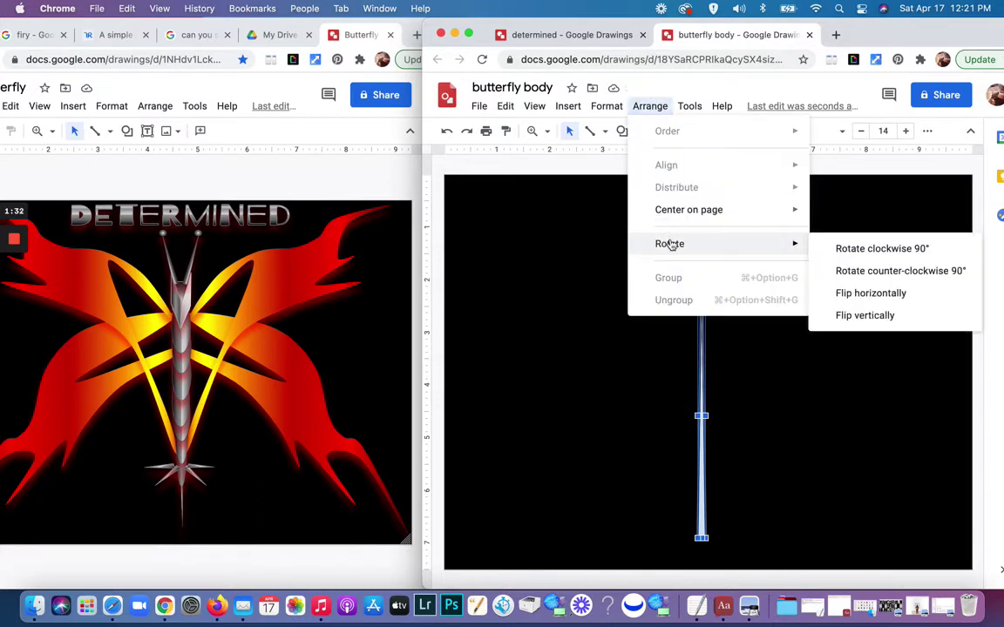
{"action": "left_click", "coordinate": [846, 316]}
{"action": "left_click", "coordinate": [751, 393]}
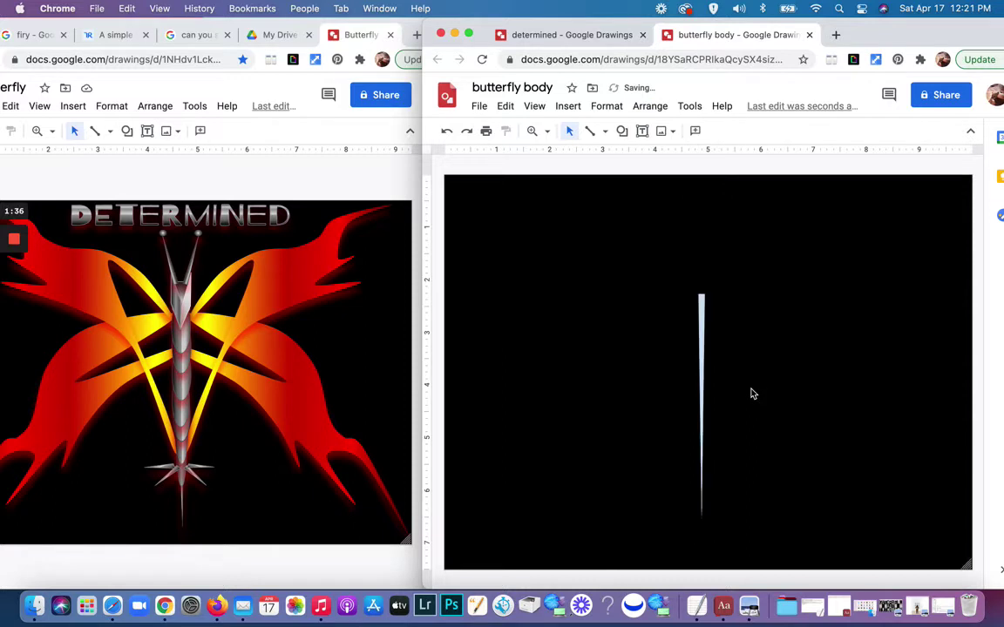
Step: Move the triangle slightly lower on the page and make it even thinner
{"action": "left_click", "coordinate": [701, 353]}
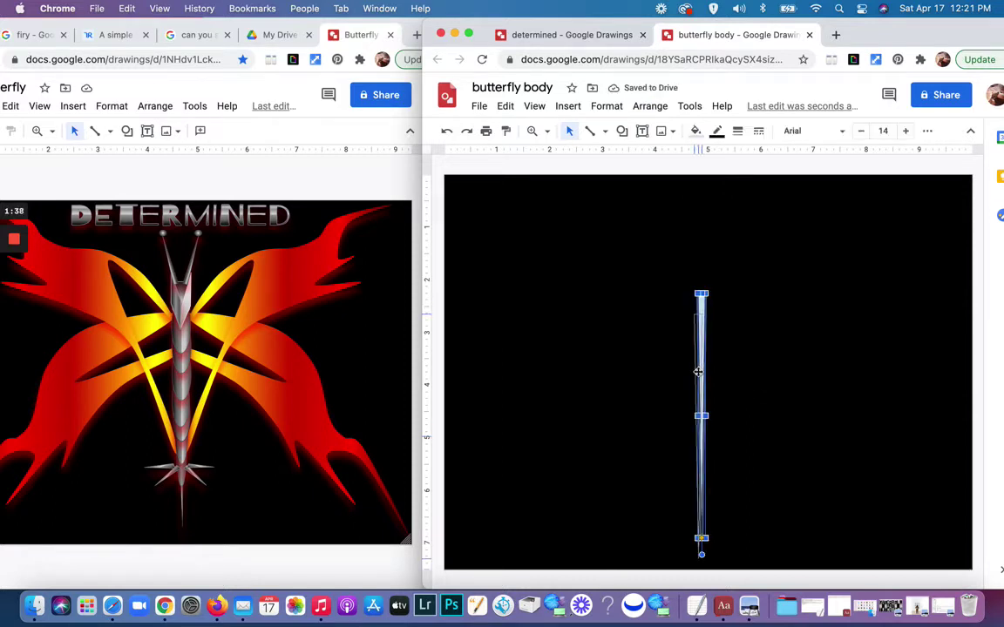
{"action": "left_click_drag", "start_coordinate": [698, 372], "coordinate": [695, 393]}
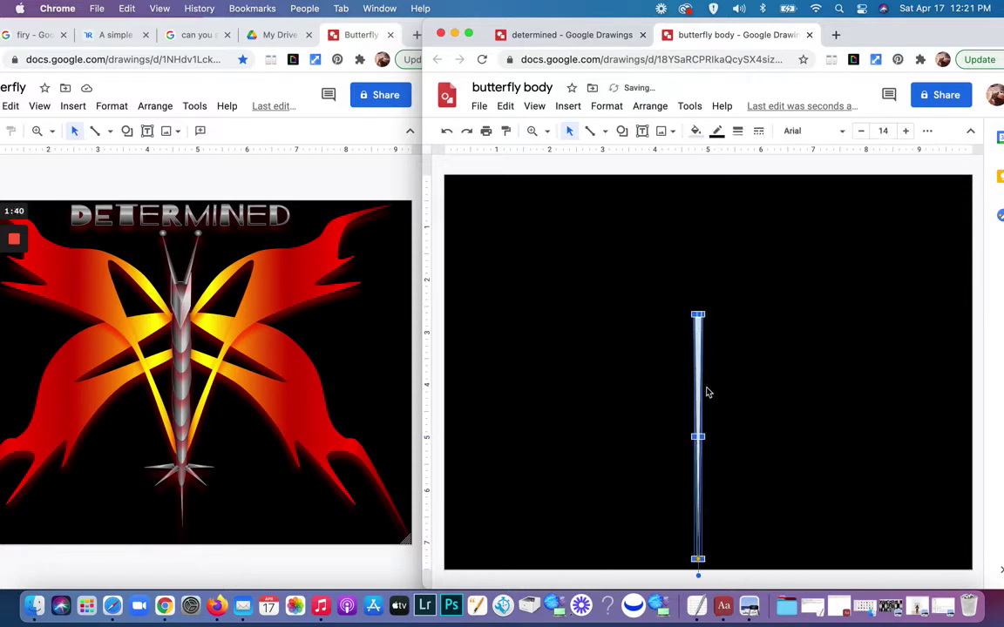
{"action": "left_click", "coordinate": [731, 342]}
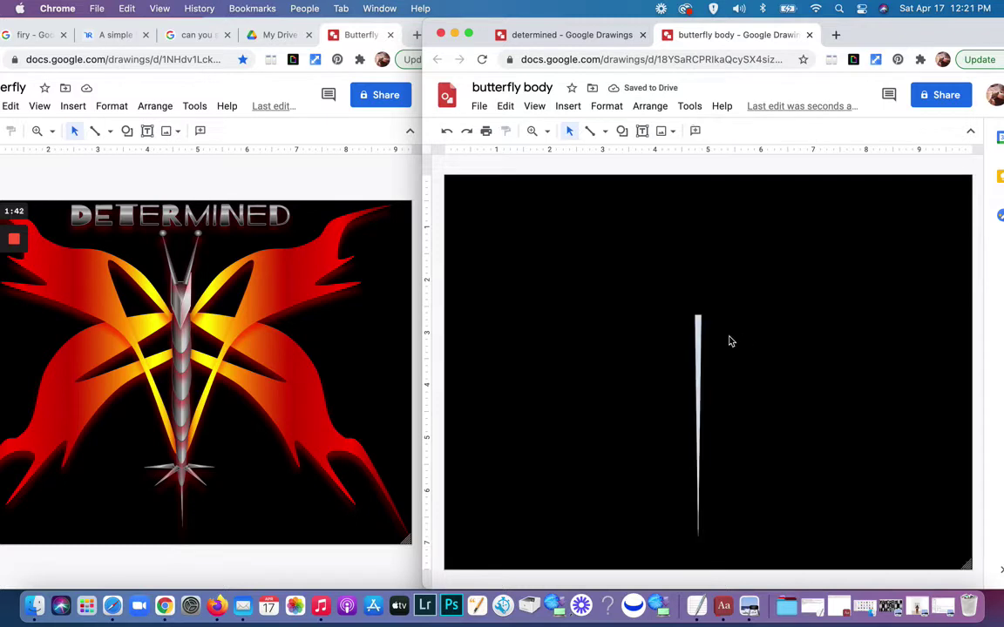
{"action": "left_click", "coordinate": [698, 372]}
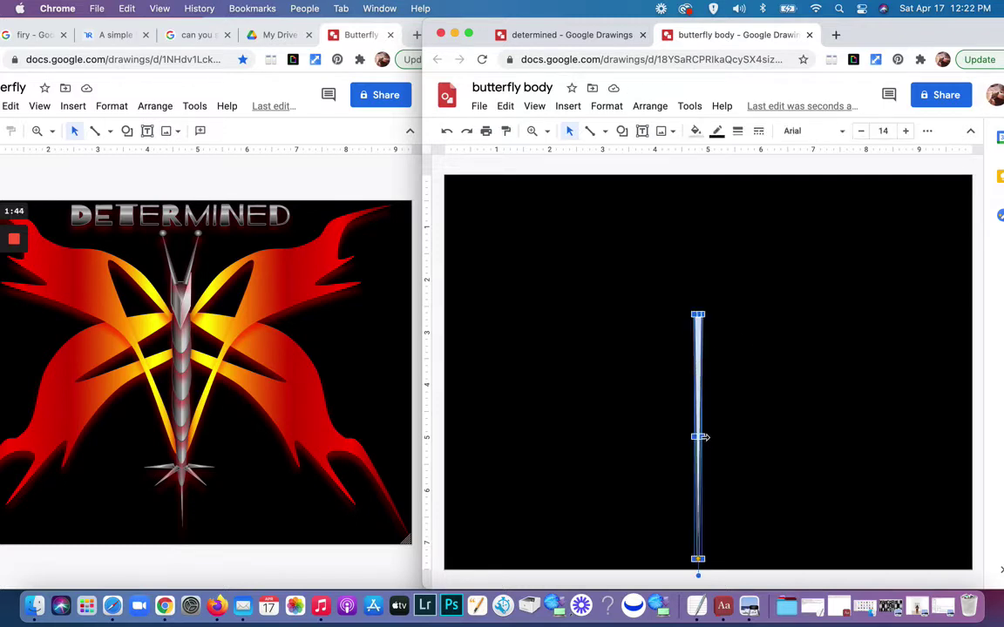
{"action": "left_click_drag", "start_coordinate": [702, 438], "coordinate": [698, 439]}
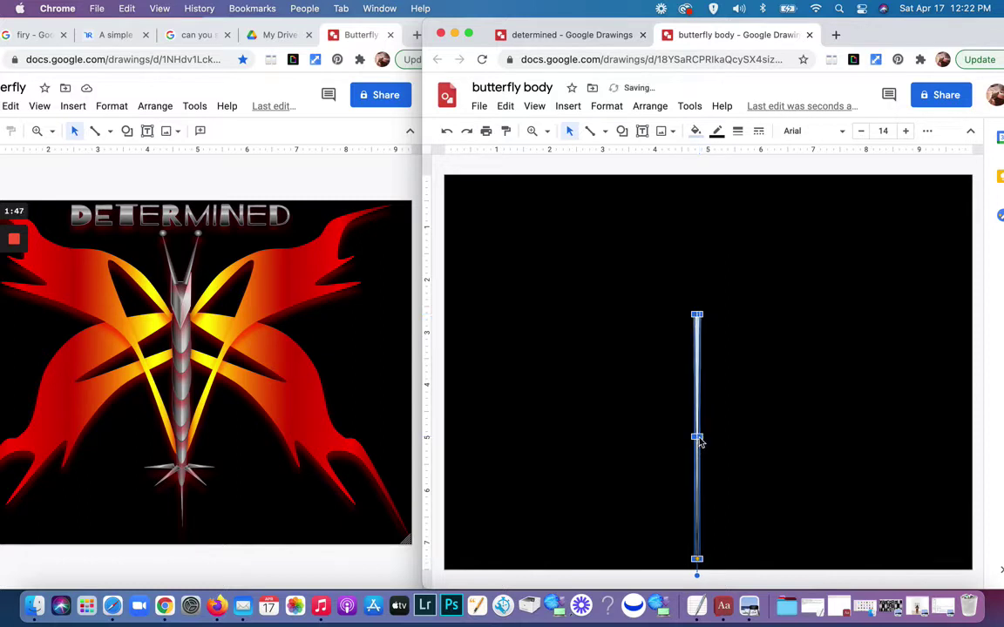
{"action": "left_click", "coordinate": [749, 417]}
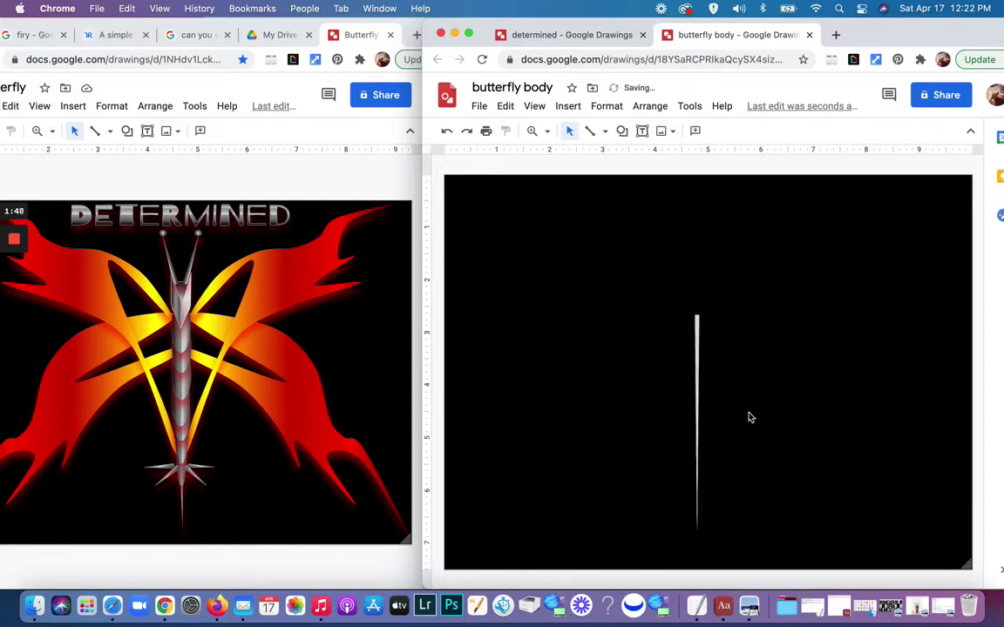
{"action": "left_click", "coordinate": [697, 351]}
{"action": "mouse_move", "coordinate": [698, 350]}
{"action": "left_mouse_down"}
{"action": "mouse_move", "coordinate": [698, 369]}
{"action": "mouse_move", "coordinate": [697, 352]}
{"action": "left_mouse_up"}
{"action": "left_click", "coordinate": [739, 356]}
Step: Add a small, narrow off-page connector shape and center it over the lower part of the triangle
{"action": "left_click", "coordinate": [622, 130]}
{"action": "mouse_move", "coordinate": [628, 157]}
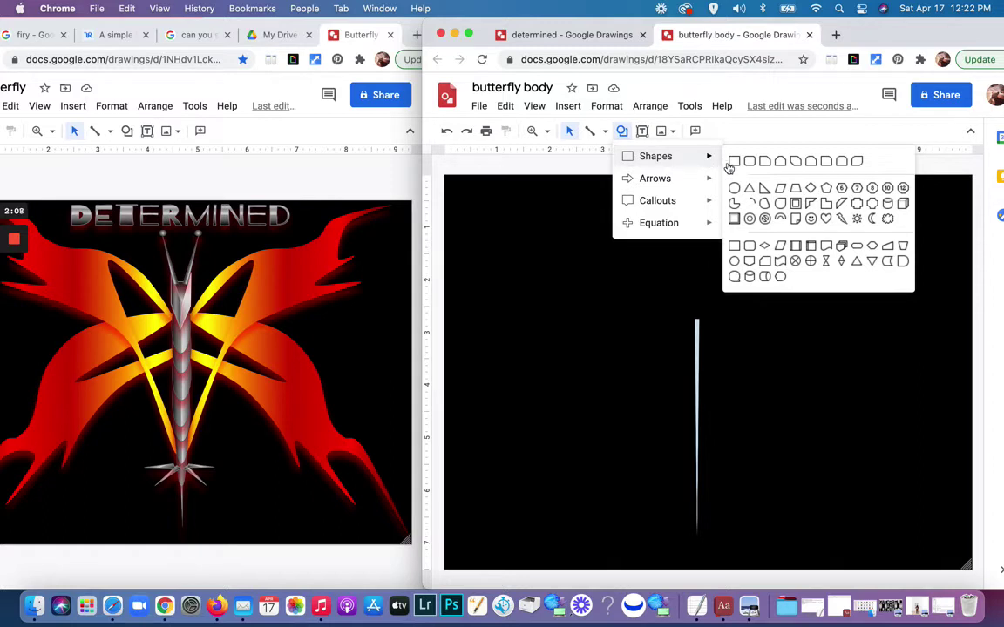
{"action": "left_click", "coordinate": [750, 263]}
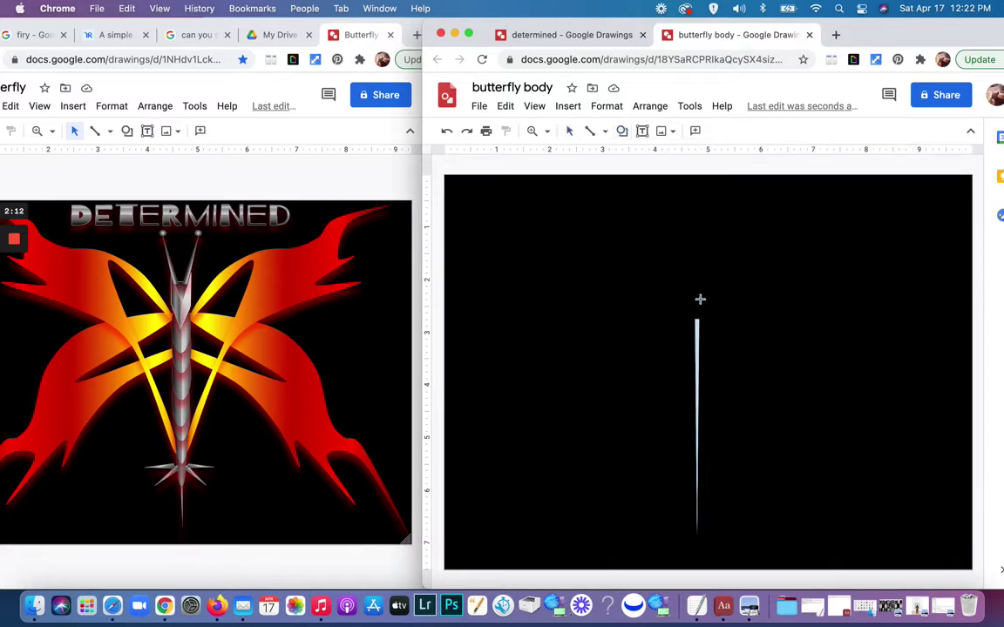
{"action": "left_click_drag", "start_coordinate": [696, 281], "coordinate": [704, 474]}
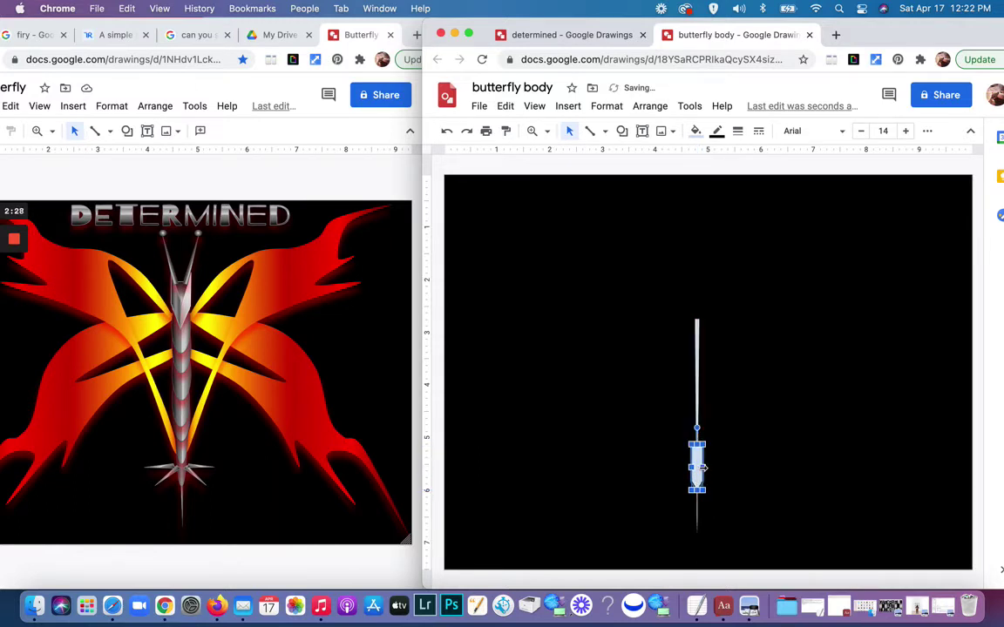
{"action": "left_click", "coordinate": [739, 448]}
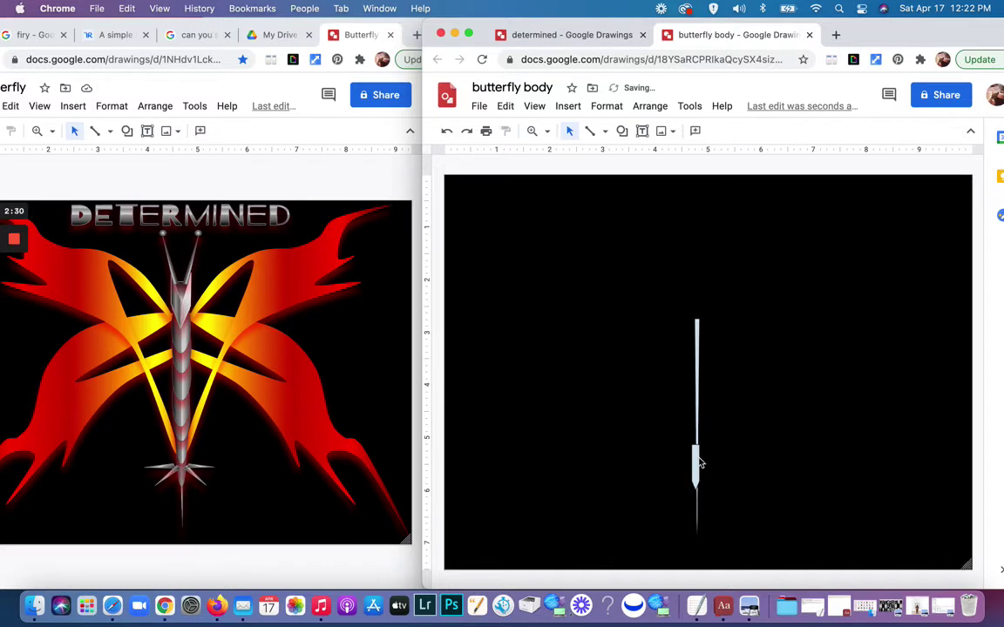
{"action": "left_click", "coordinate": [698, 463]}
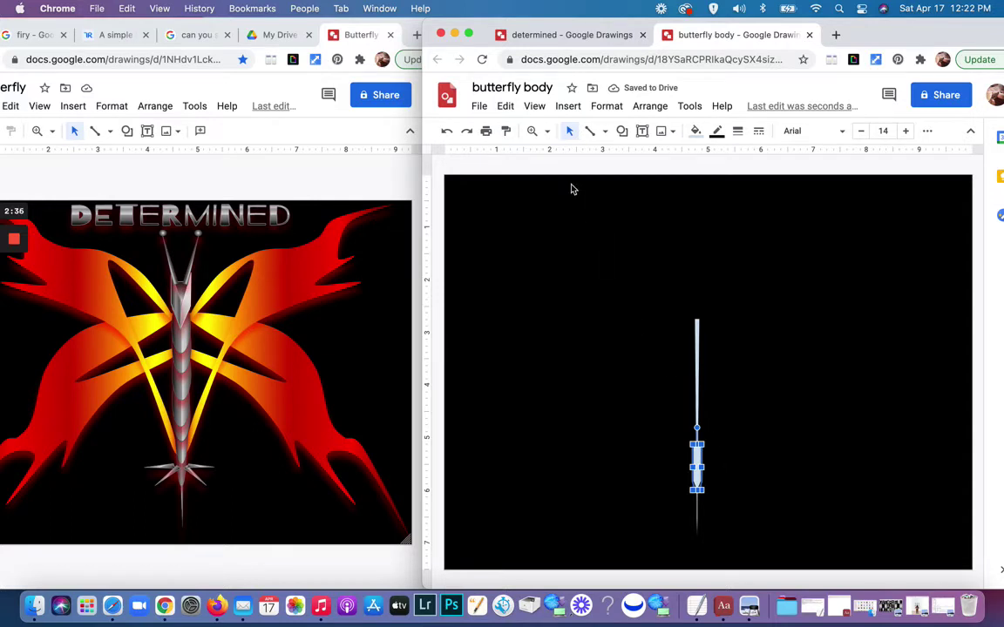
Step: Turn off snapping to guides
{"action": "left_click", "coordinate": [537, 106]}
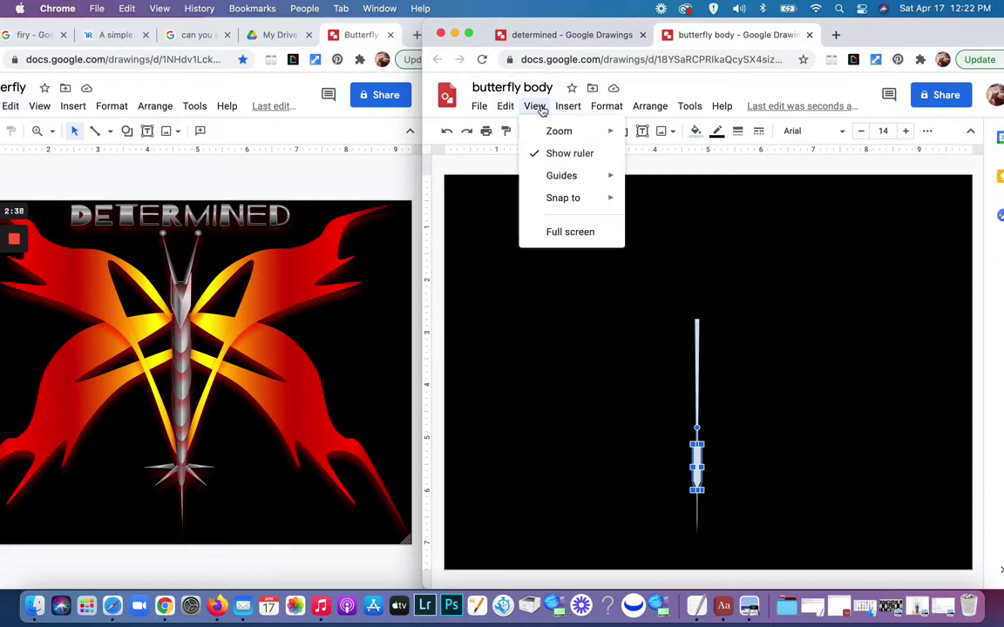
{"action": "mouse_move", "coordinate": [558, 201]}
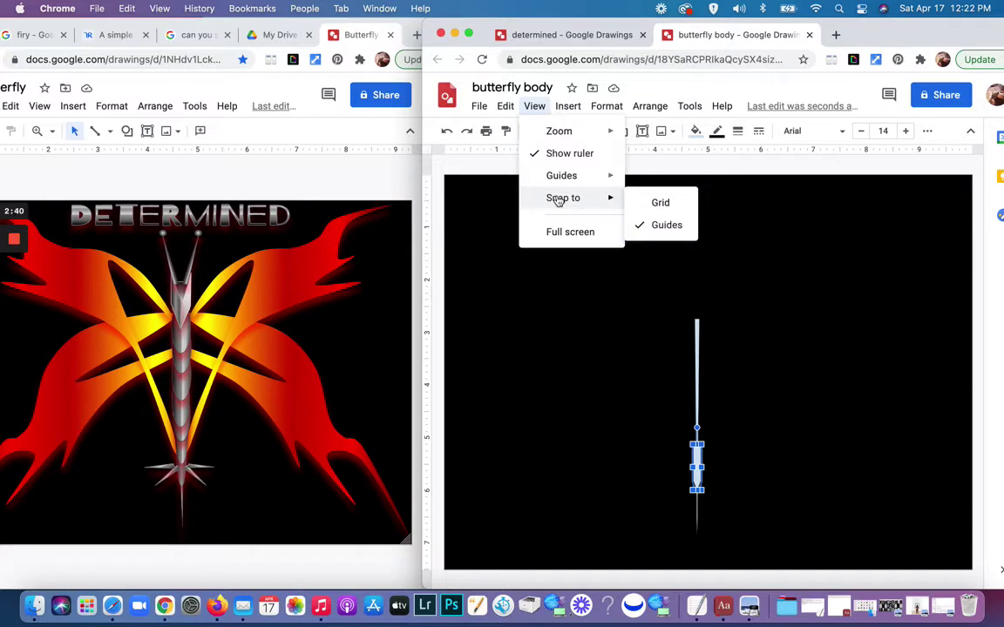
{"action": "left_click", "coordinate": [645, 228]}
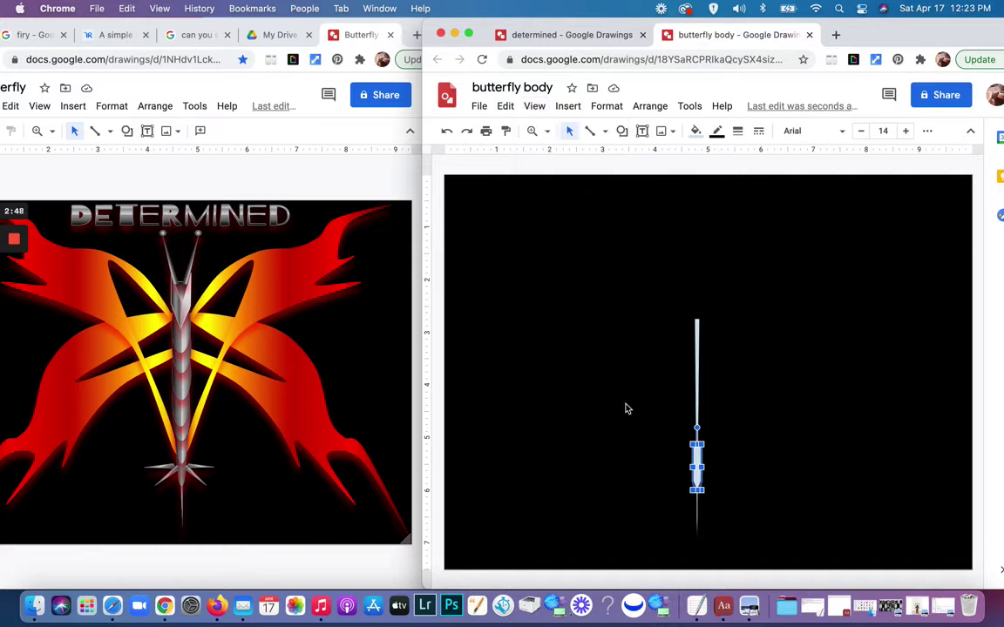
Step: Duplicate the off-page connector, make the copy slightly wider, and center it on the triangle overlapping the original from above
{"action": "left_click", "coordinate": [669, 416]}
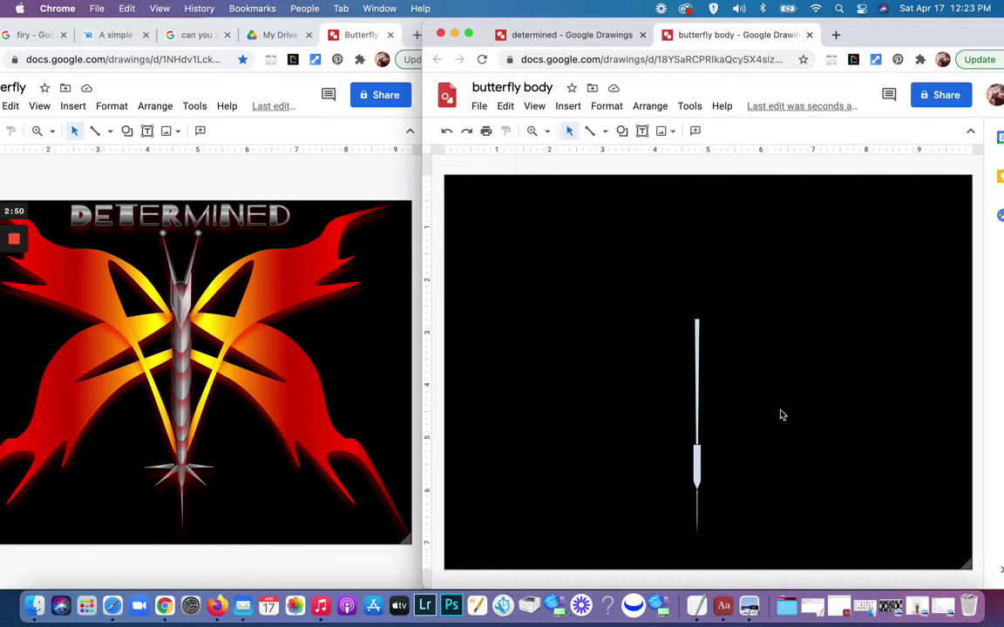
{"action": "left_click", "coordinate": [696, 470]}
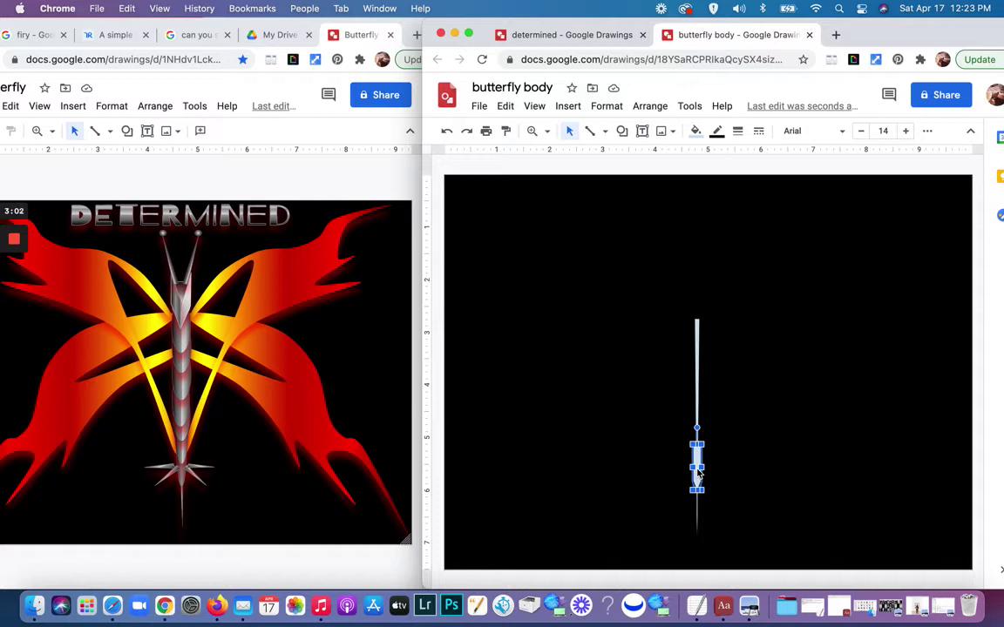
{"action": "left_click_drag", "start_coordinate": [698, 471], "coordinate": [706, 476]}
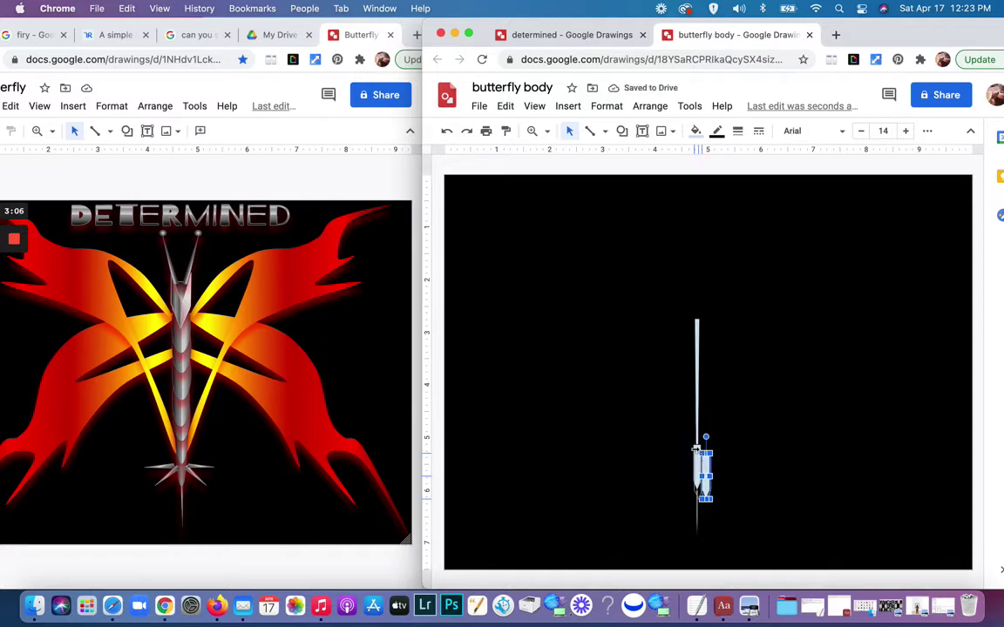
{"action": "key", "text": "Left"}
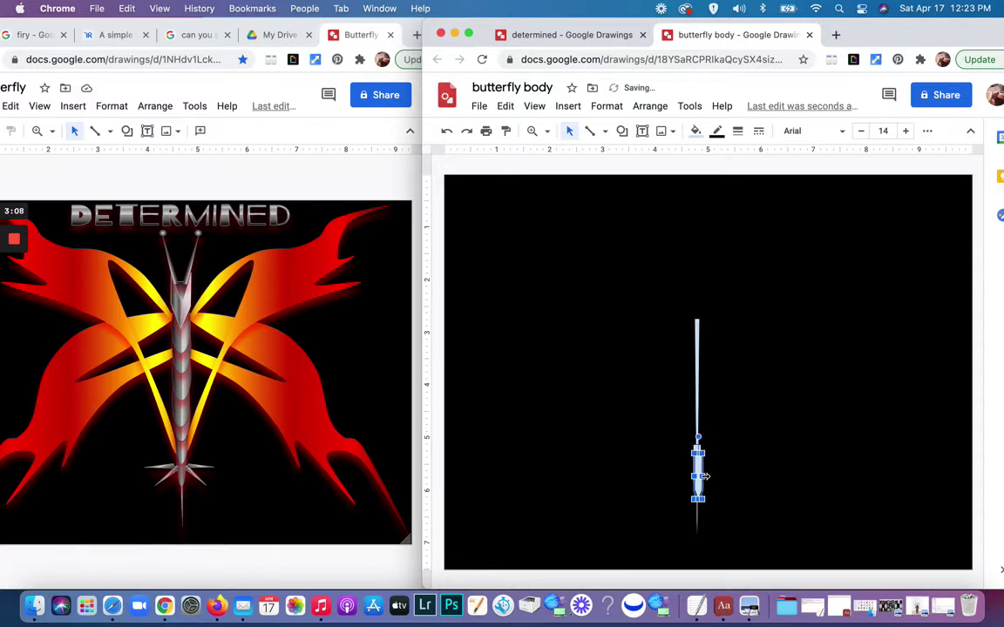
{"action": "left_click_drag", "start_coordinate": [704, 477], "coordinate": [700, 443]}
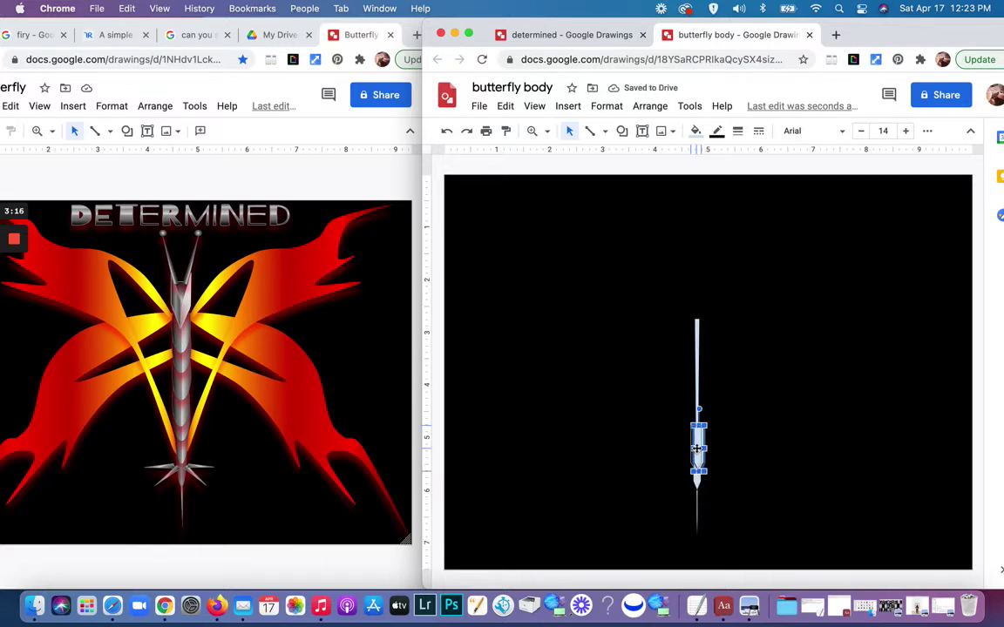
{"action": "left_click", "coordinate": [729, 421]}
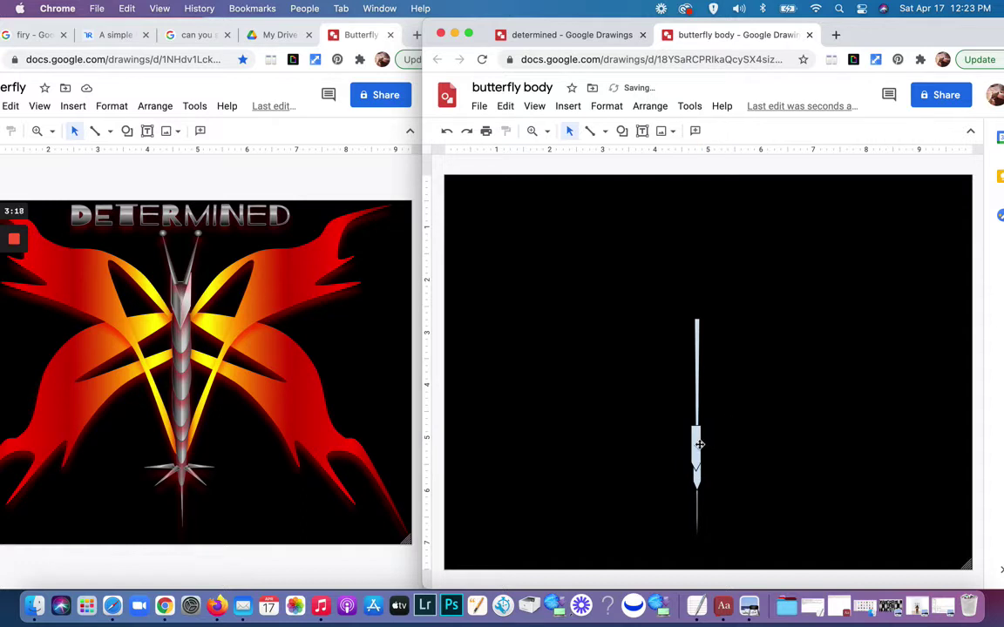
{"action": "left_click", "coordinate": [700, 445]}
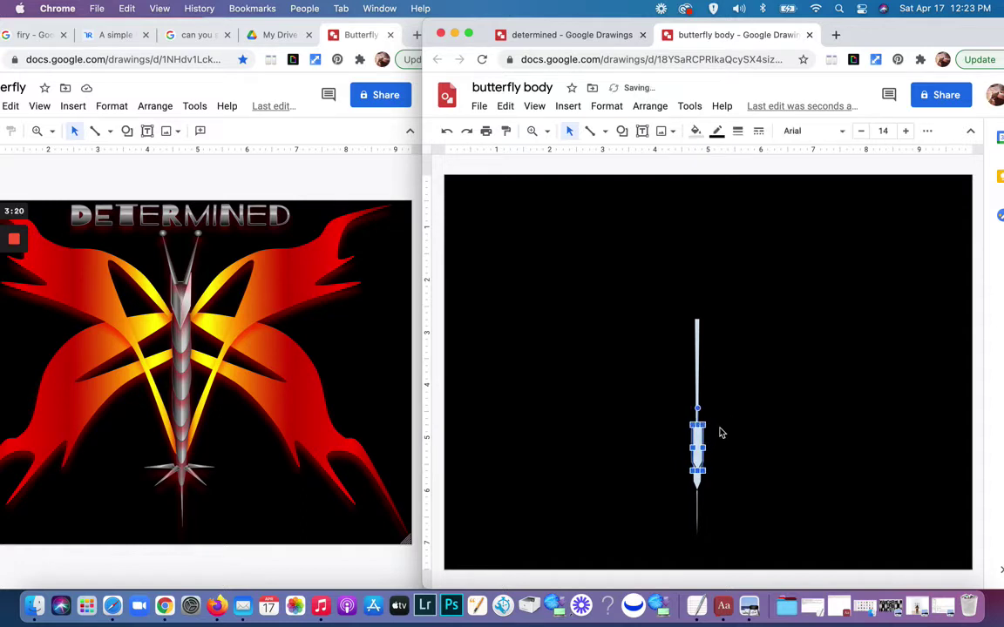
{"action": "left_click", "coordinate": [719, 434]}
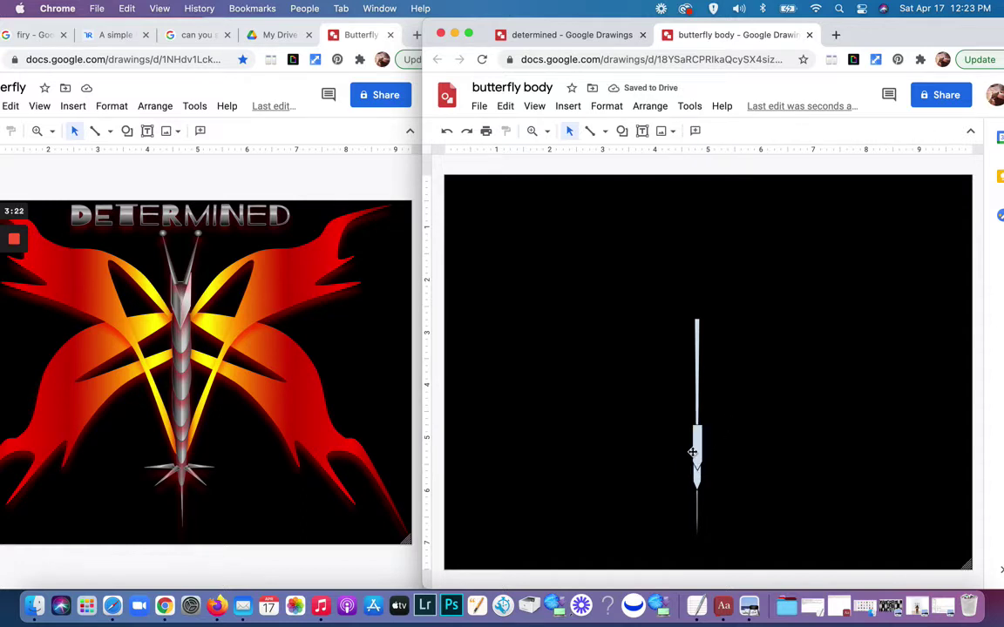
Step: Duplicate the upper connector and stack the copy slightly higher, in line with the other segments
{"action": "left_click", "coordinate": [698, 448]}
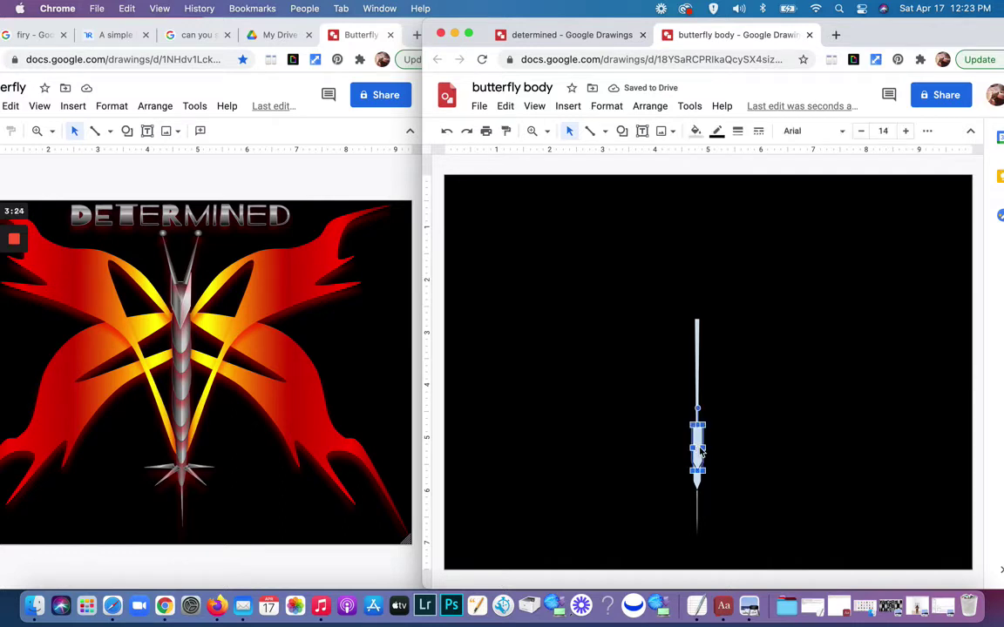
{"action": "left_click_drag", "start_coordinate": [701, 450], "coordinate": [701, 425]}
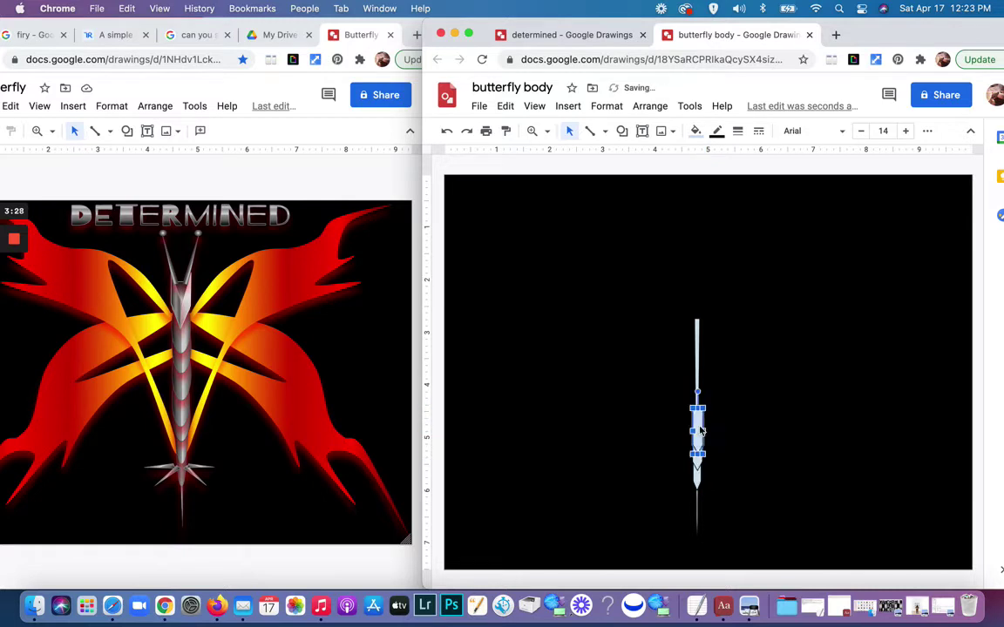
{"action": "left_click", "coordinate": [757, 427]}
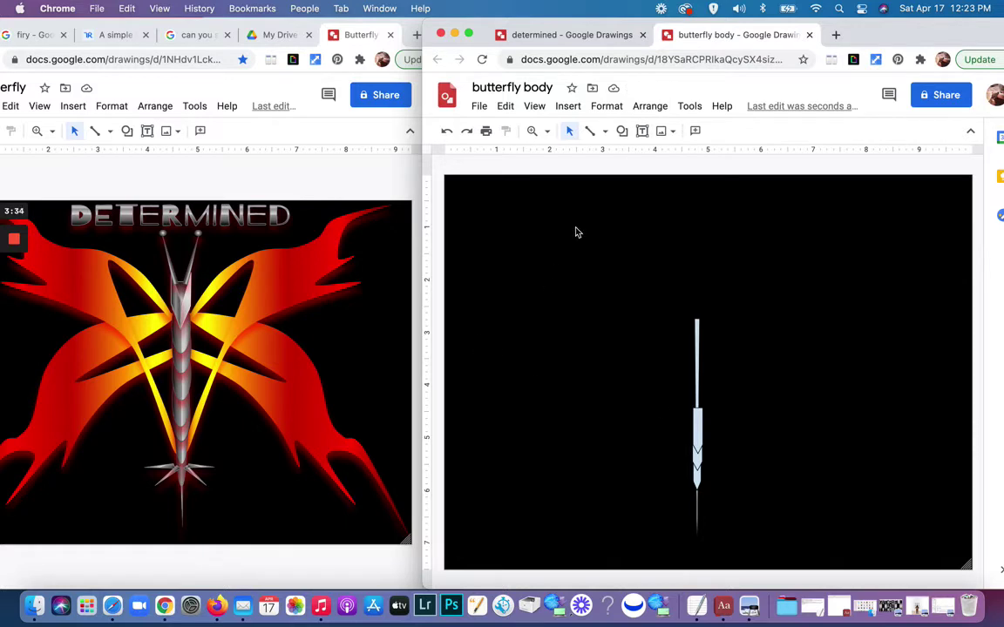
Step: Draw a tall, narrow ellipse in the empty area above the triangle
{"action": "left_click", "coordinate": [623, 131]}
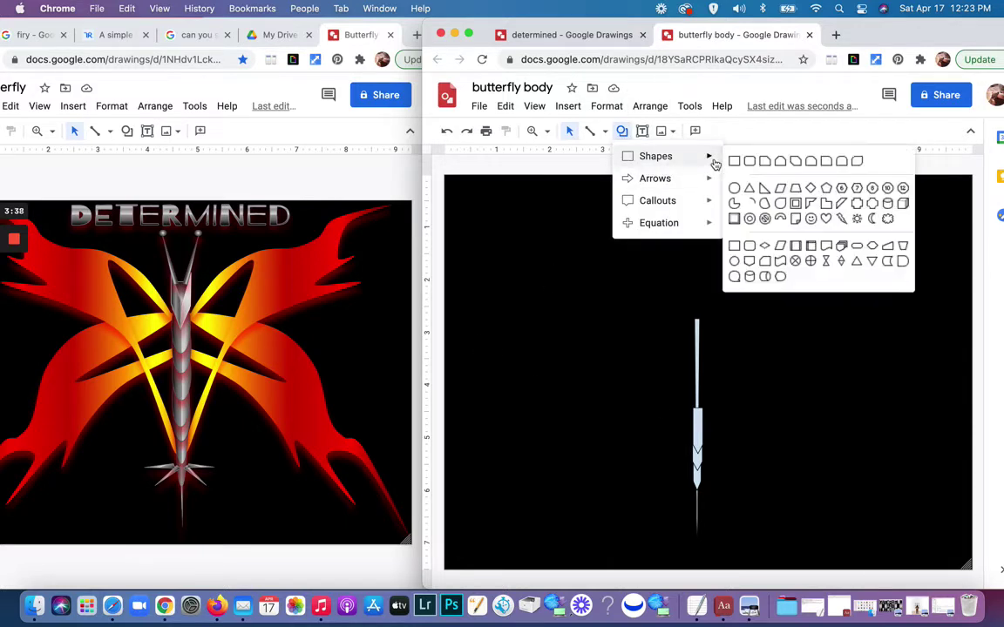
{"action": "left_click", "coordinate": [734, 161]}
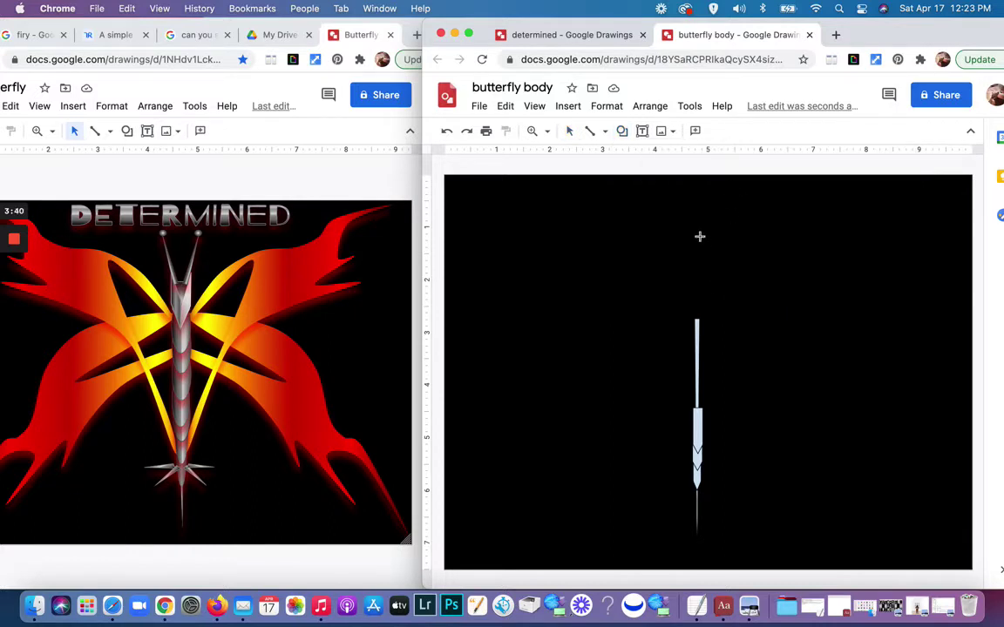
{"action": "left_click_drag", "start_coordinate": [701, 246], "coordinate": [719, 296]}
{"action": "left_click_drag", "start_coordinate": [719, 297], "coordinate": [719, 296]}
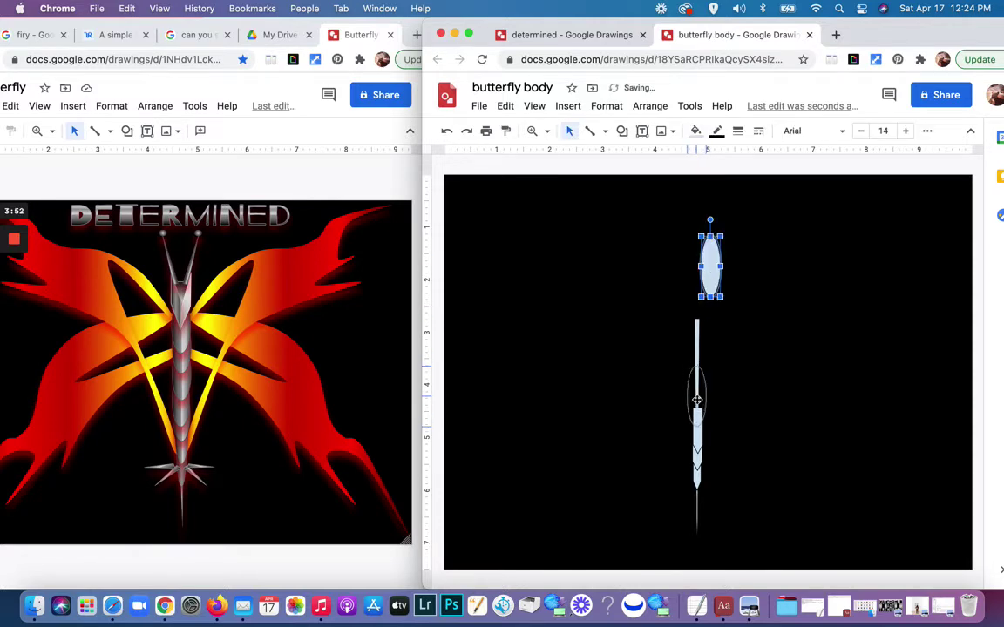
Step: Place the ellipse over the uppermost connector, narrow it slightly, and center it on the body with its lower end overlapping the connector
{"action": "left_click_drag", "start_coordinate": [698, 400], "coordinate": [697, 412]}
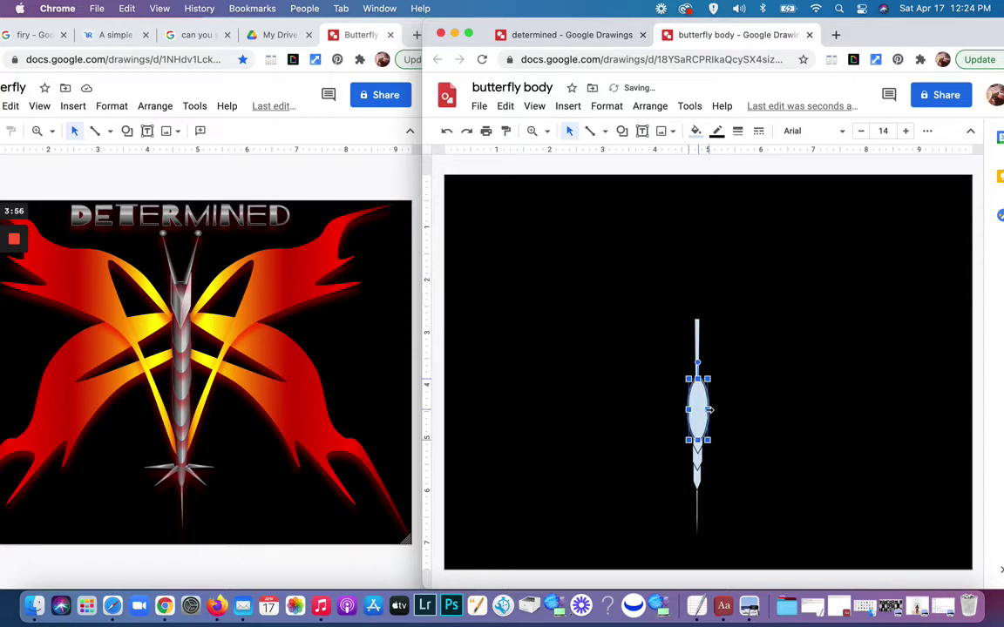
{"action": "left_click", "coordinate": [738, 402]}
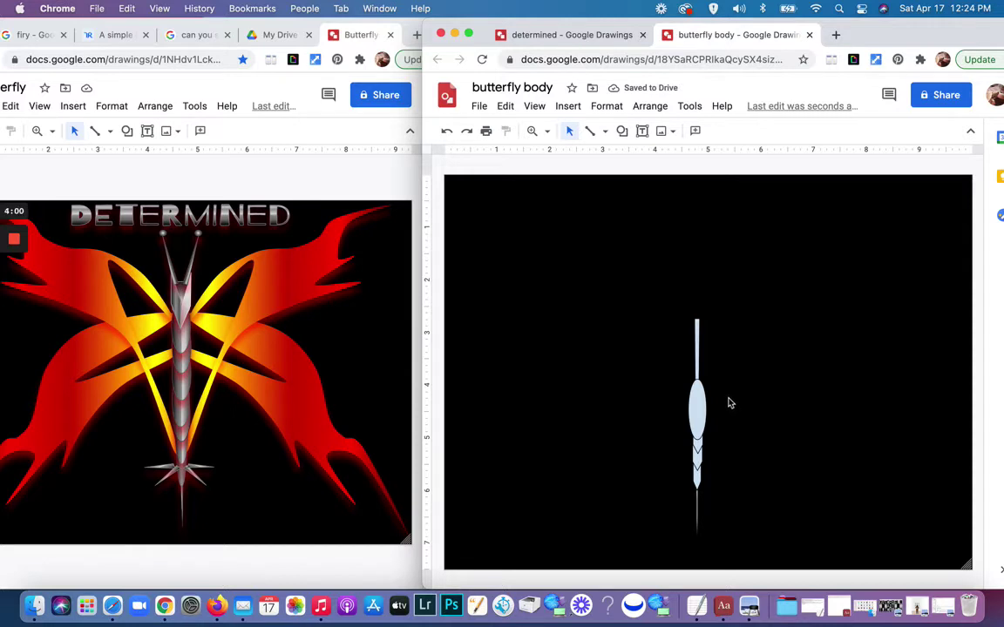
{"action": "left_click", "coordinate": [699, 411]}
{"action": "left_click_drag", "start_coordinate": [699, 412], "coordinate": [699, 414]}
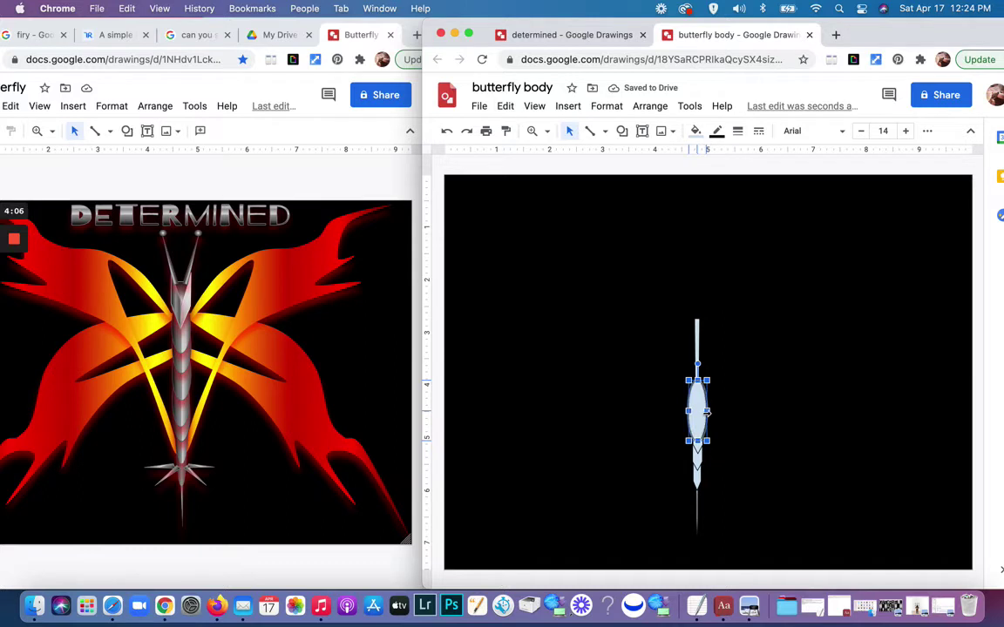
{"action": "left_click_drag", "start_coordinate": [706, 412], "coordinate": [707, 419]}
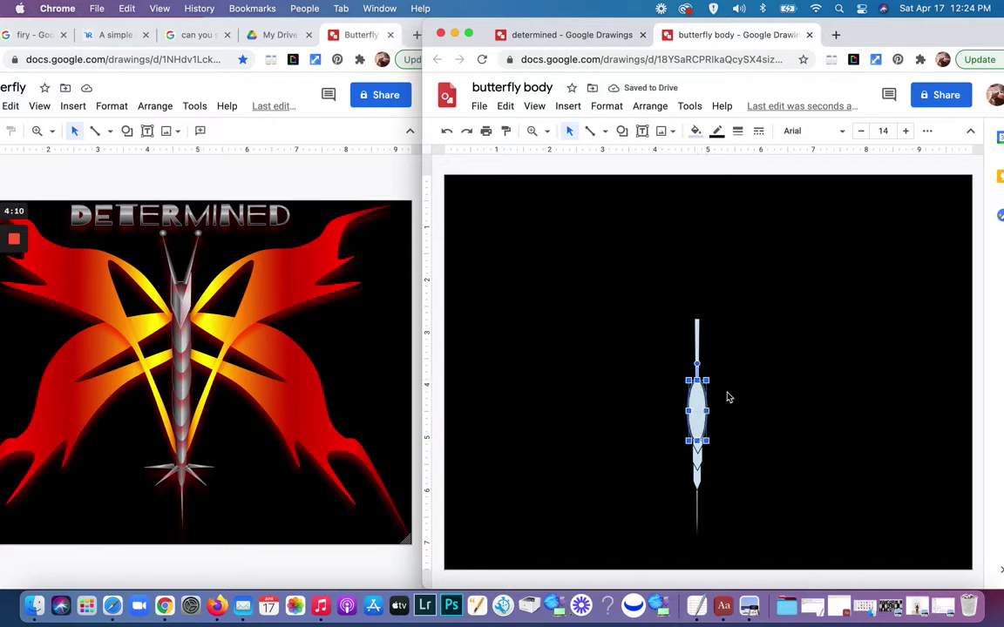
{"action": "left_click", "coordinate": [728, 397]}
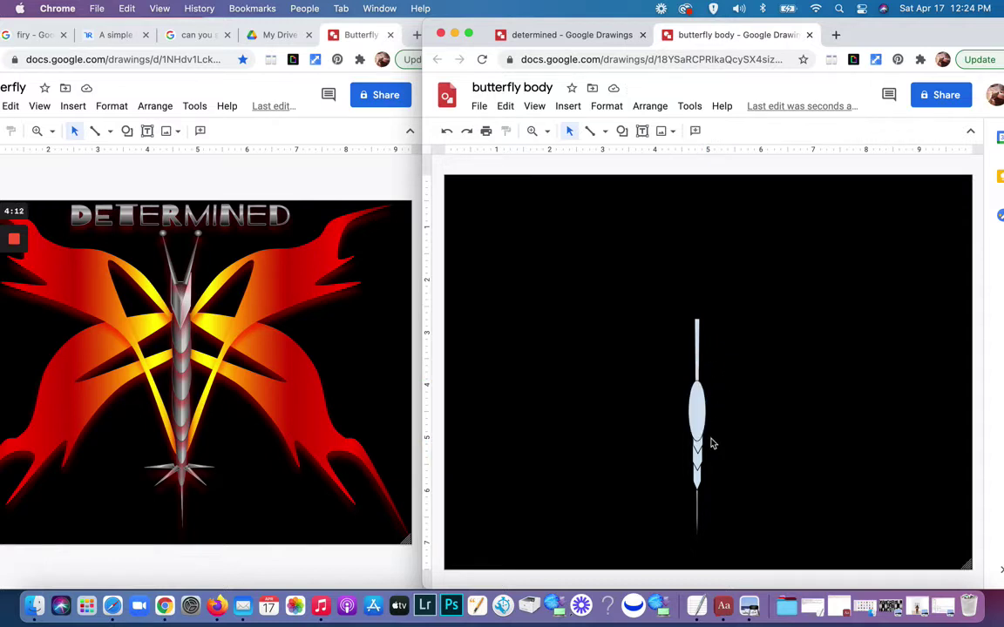
{"action": "left_click", "coordinate": [697, 408]}
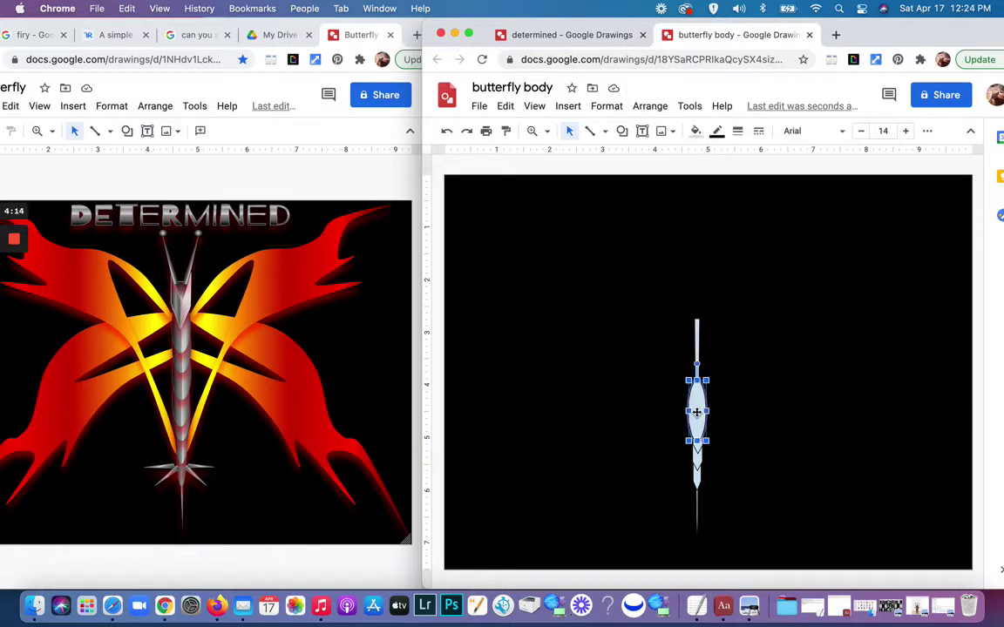
{"action": "key", "text": "Up"}
{"action": "left_click", "coordinate": [728, 409]}
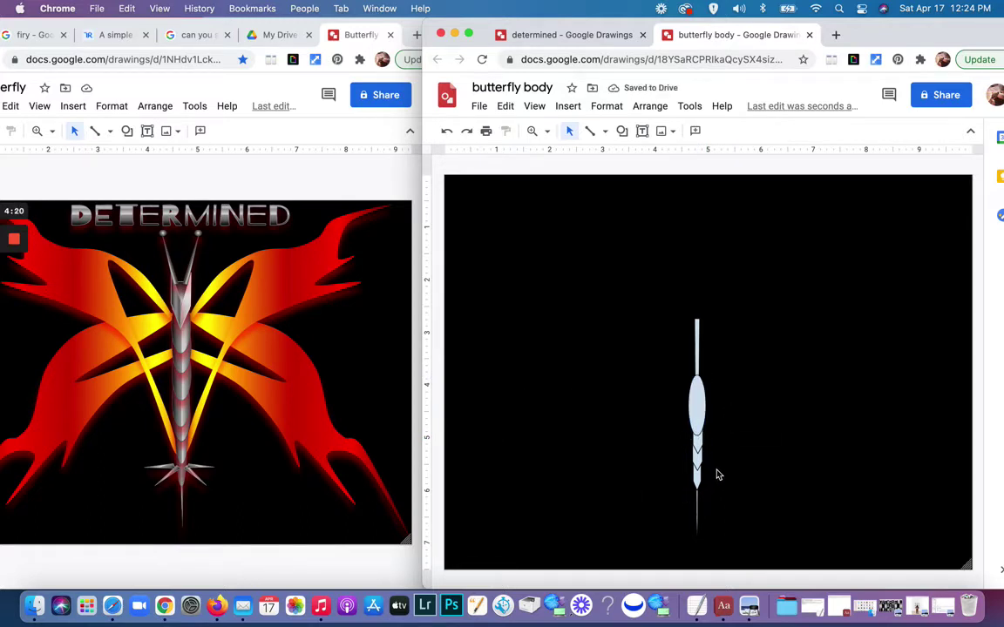
Step: Duplicate the ellipse three times and stack the copies upward in an overlapping column to the top of the triangle
{"action": "left_click", "coordinate": [699, 413]}
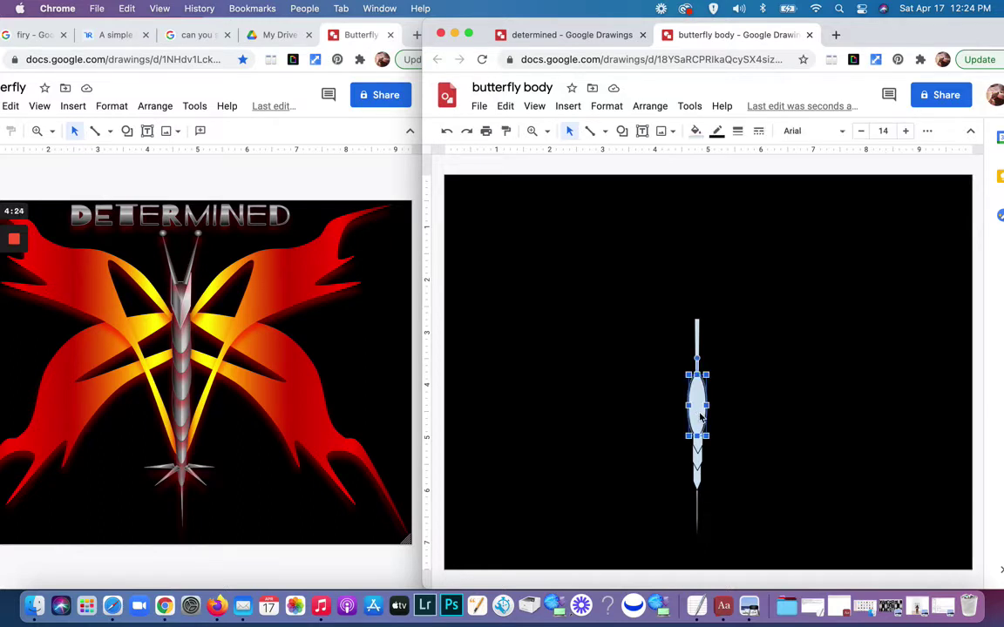
{"action": "key", "text": "super+d"}
{"action": "left_click_drag", "start_coordinate": [708, 420], "coordinate": [702, 333]}
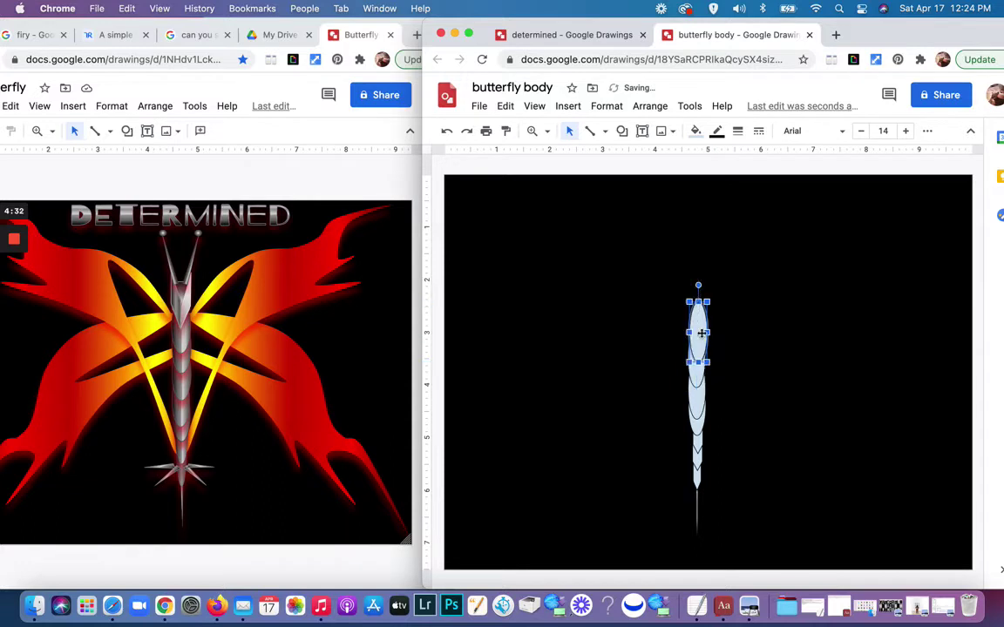
{"action": "left_click", "coordinate": [715, 352]}
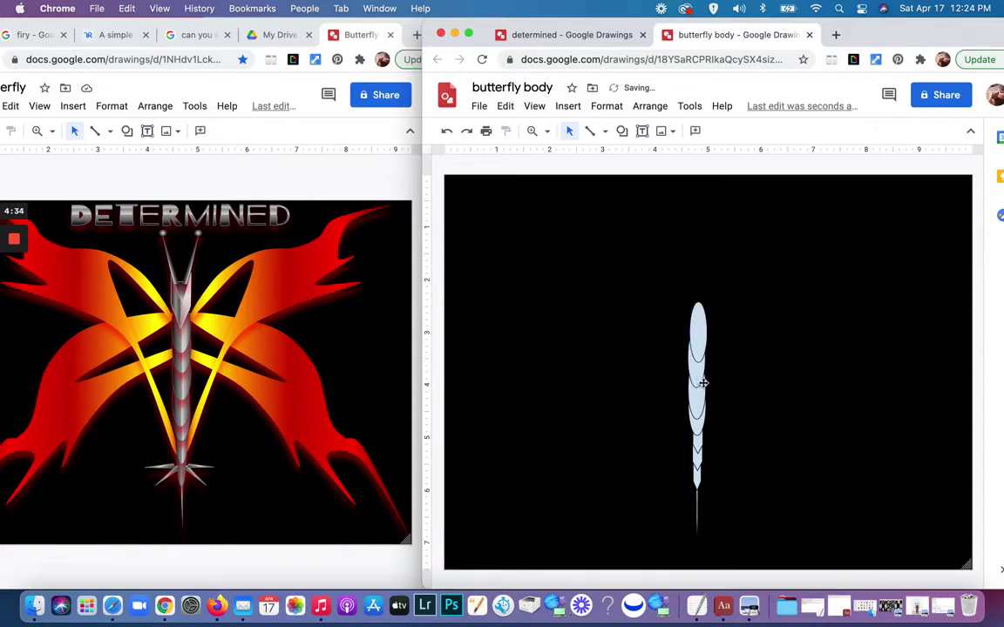
Step: Widen the top two ellipses slightly and center them on the body
{"action": "left_click", "coordinate": [701, 376]}
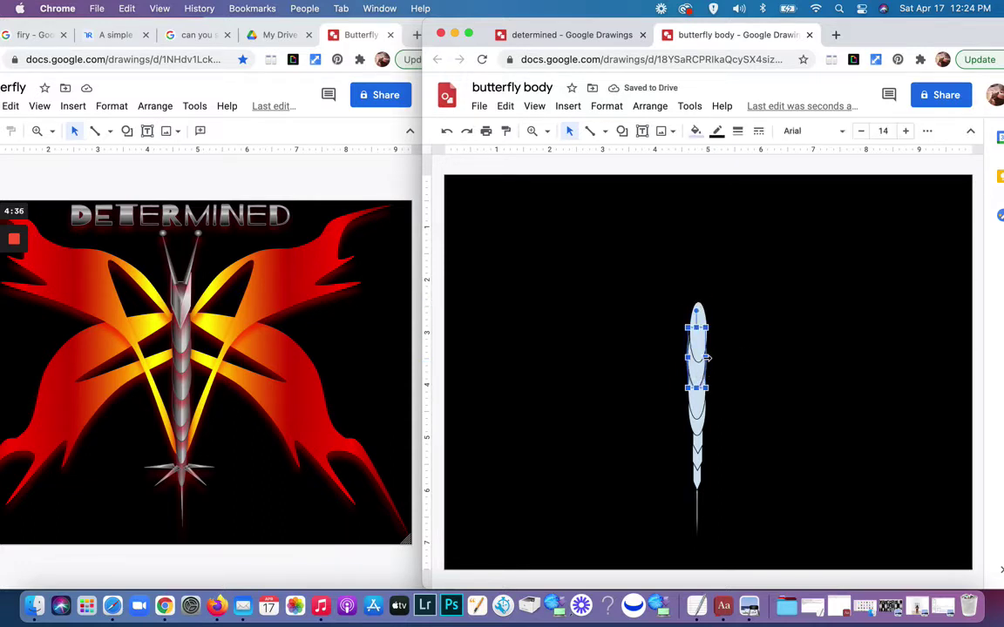
{"action": "left_click_drag", "start_coordinate": [702, 372], "coordinate": [703, 347]}
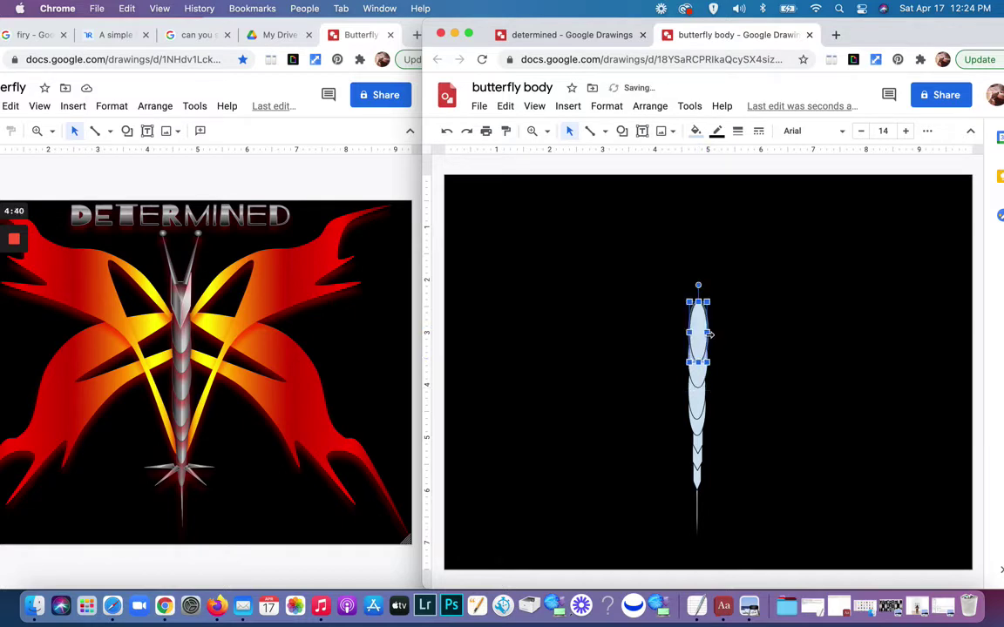
{"action": "left_click_drag", "start_coordinate": [712, 334], "coordinate": [699, 333]}
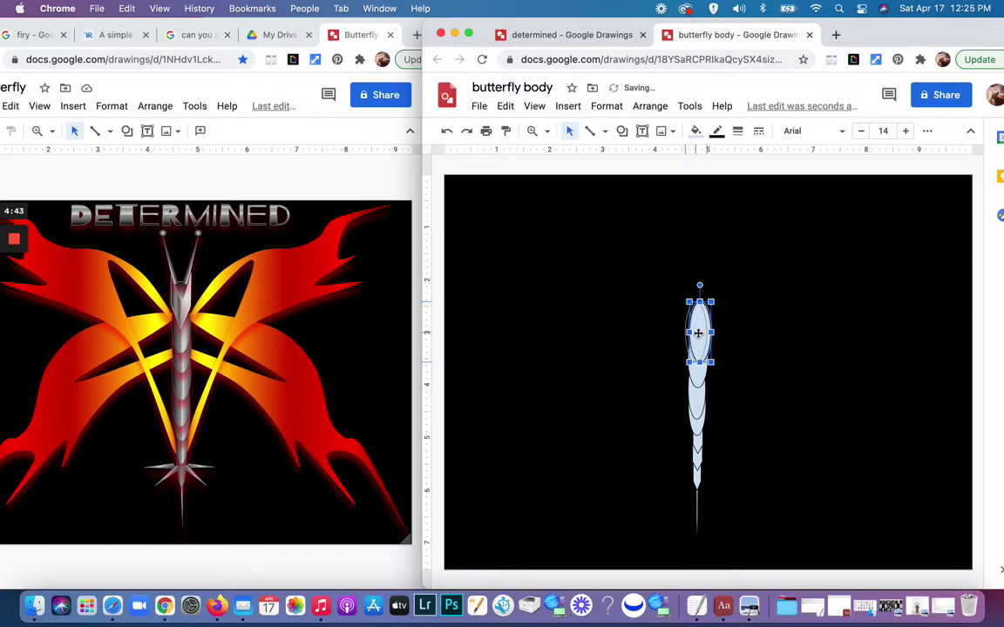
{"action": "left_click", "coordinate": [743, 346]}
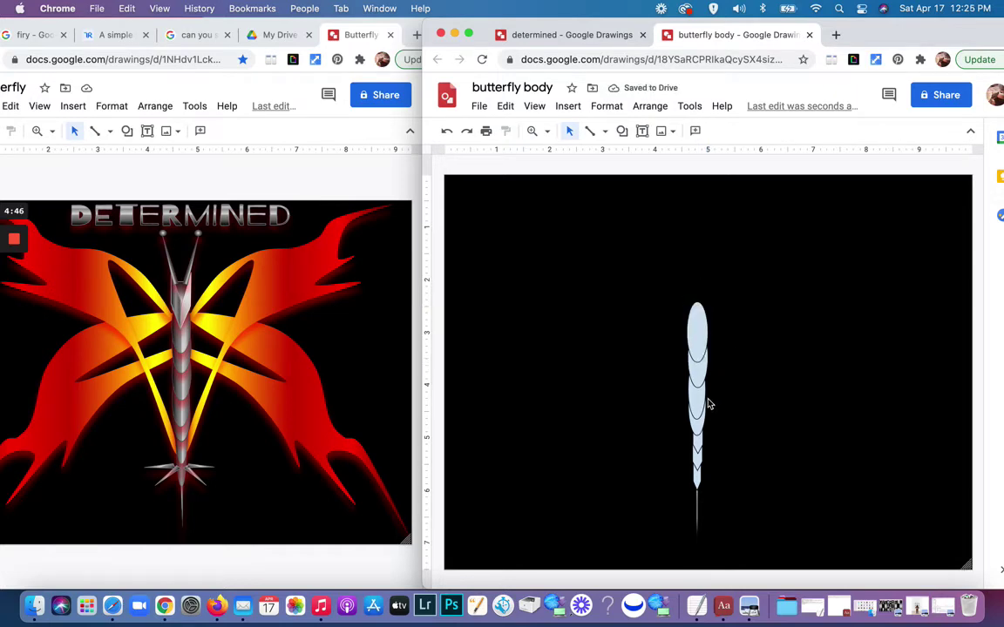
Step: Shift the lower three ellipses down along the body so they overlap more closely
{"action": "left_click", "coordinate": [702, 399]}
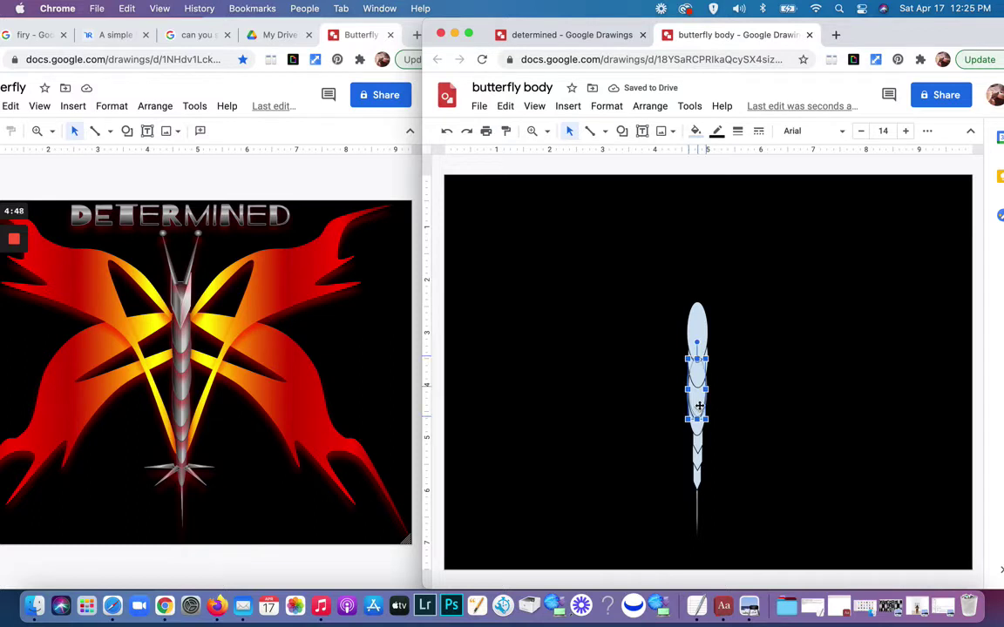
{"action": "left_click", "coordinate": [721, 401]}
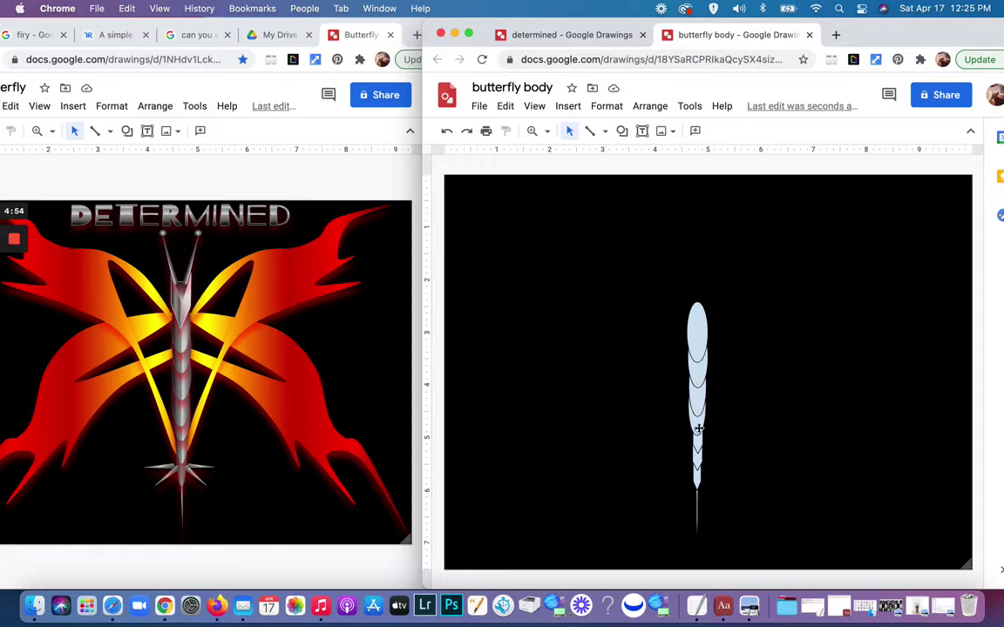
{"action": "left_click", "coordinate": [698, 430]}
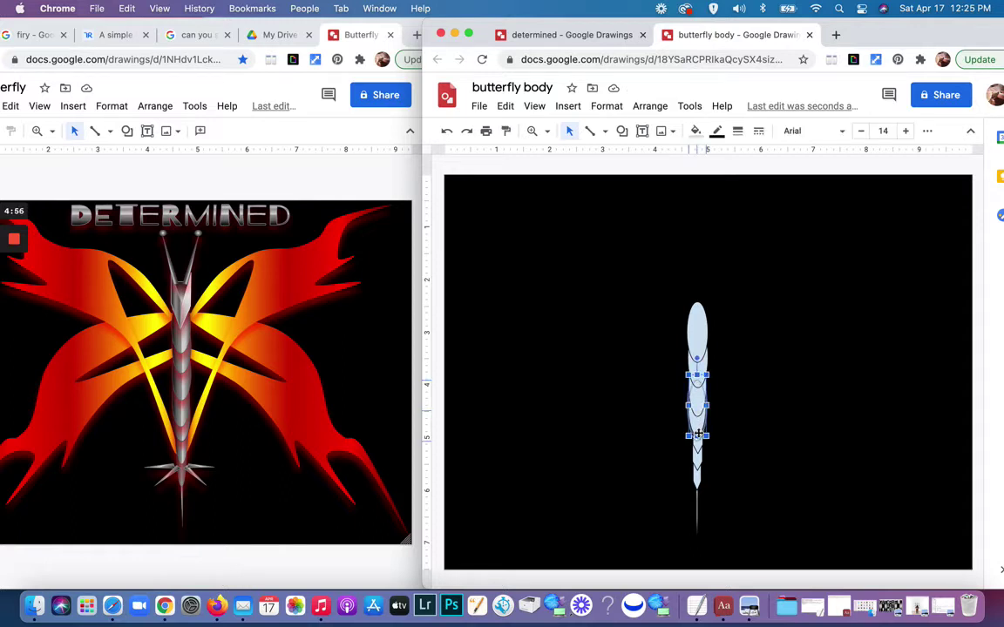
{"action": "key", "text": "Up"}
{"action": "key", "text": "Up"}
{"action": "key", "text": "Up"}
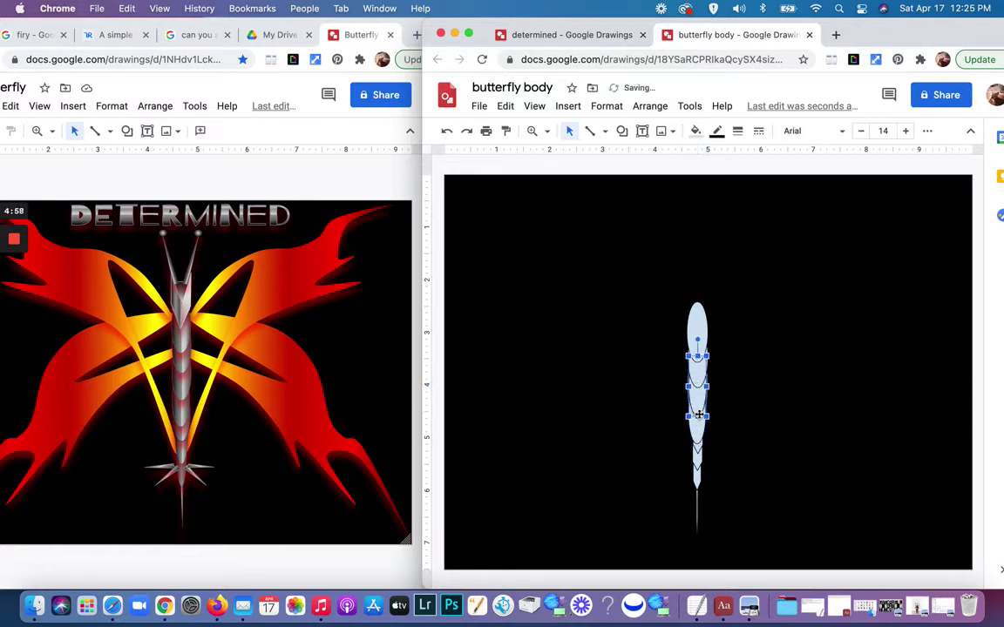
{"action": "left_click_drag", "start_coordinate": [698, 427], "coordinate": [699, 404]}
{"action": "key", "text": "super+z"}
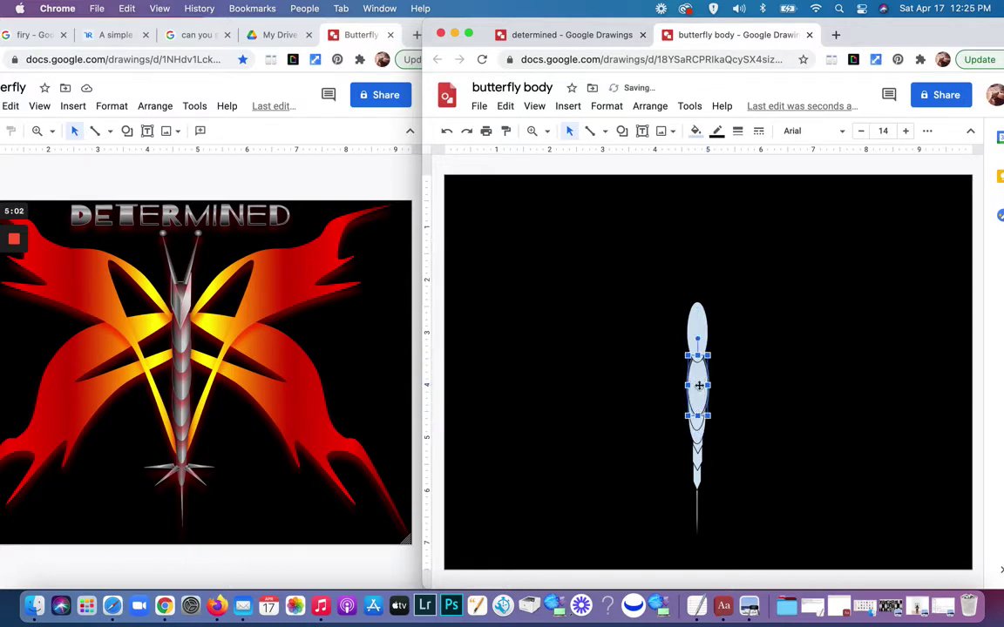
Step: Move the top ellipse down the body so it overlaps the ellipse below it more closely
{"action": "left_click", "coordinate": [700, 340]}
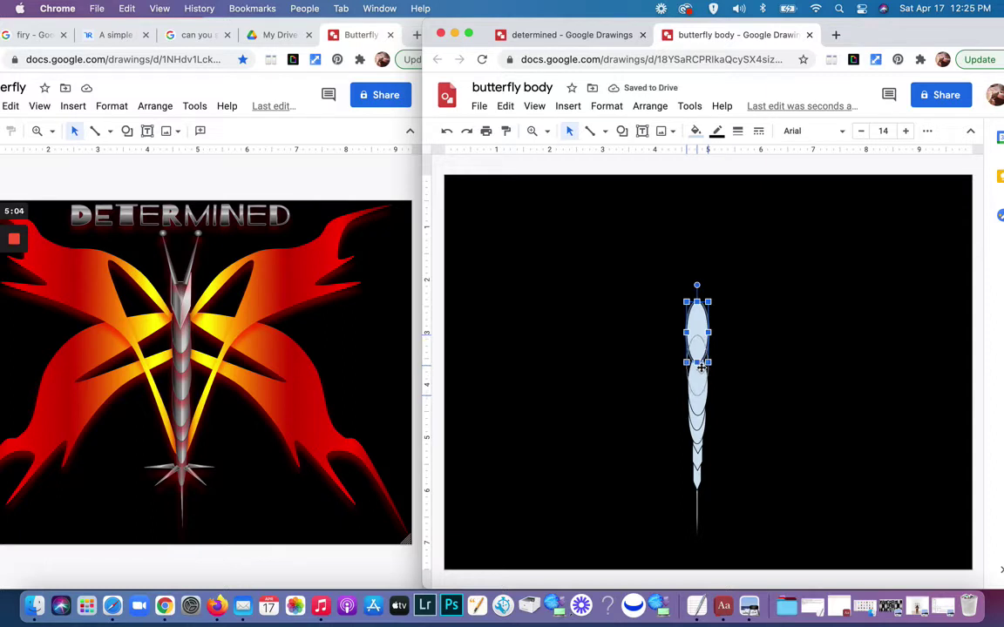
{"action": "key", "text": "Down"}
{"action": "key", "text": "Down"}
{"action": "key", "text": "Down"}
{"action": "key", "text": "Down"}
{"action": "key", "text": "Down"}
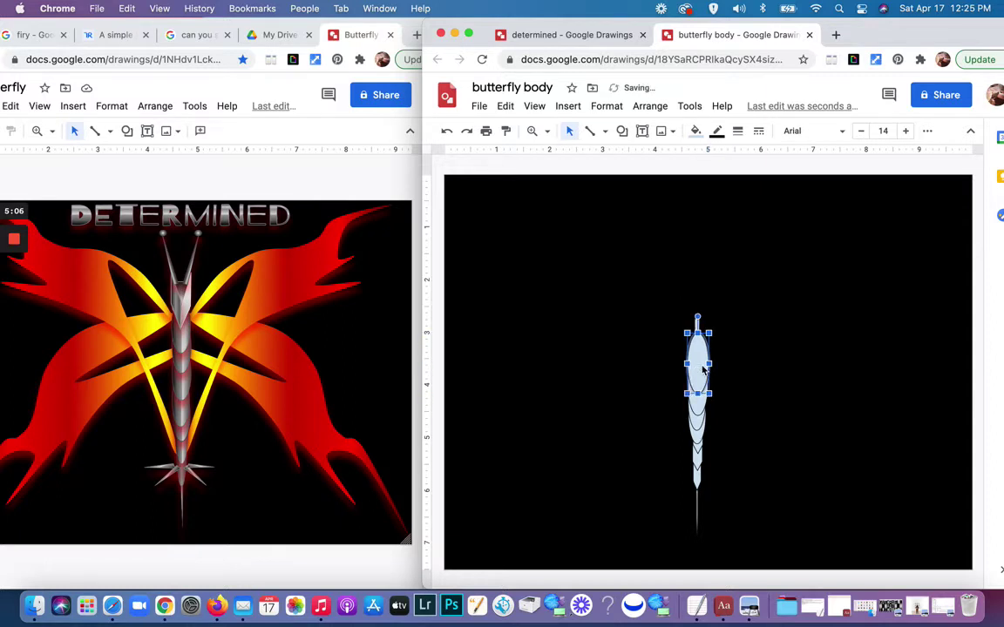
Step: Place a slightly wider copy of the top ellipse higher up the column, overlapping and centered on the body
{"action": "left_click_drag", "start_coordinate": [704, 370], "coordinate": [687, 342]}
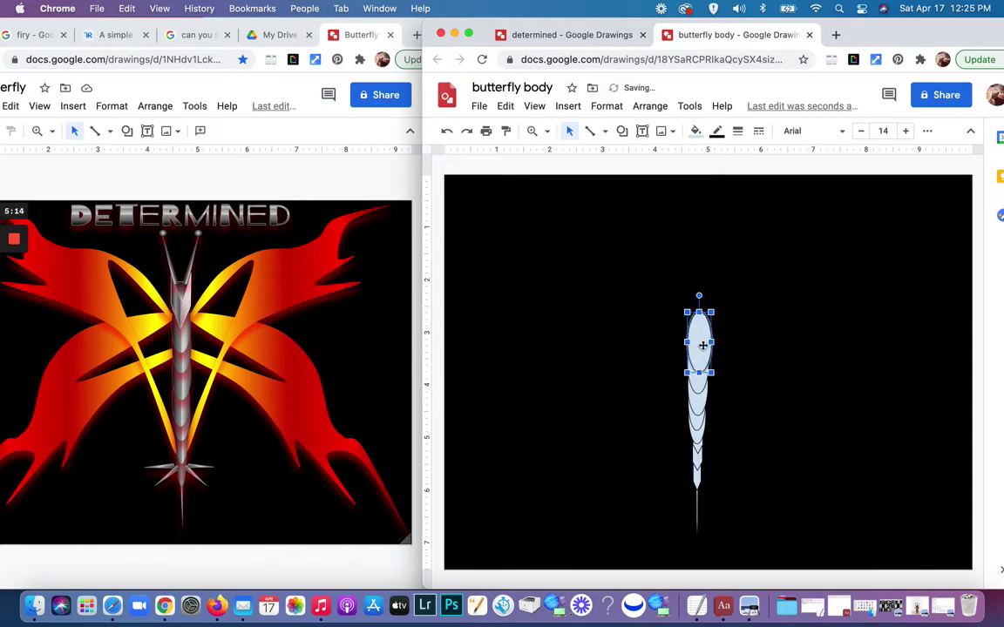
{"action": "left_click", "coordinate": [748, 350]}
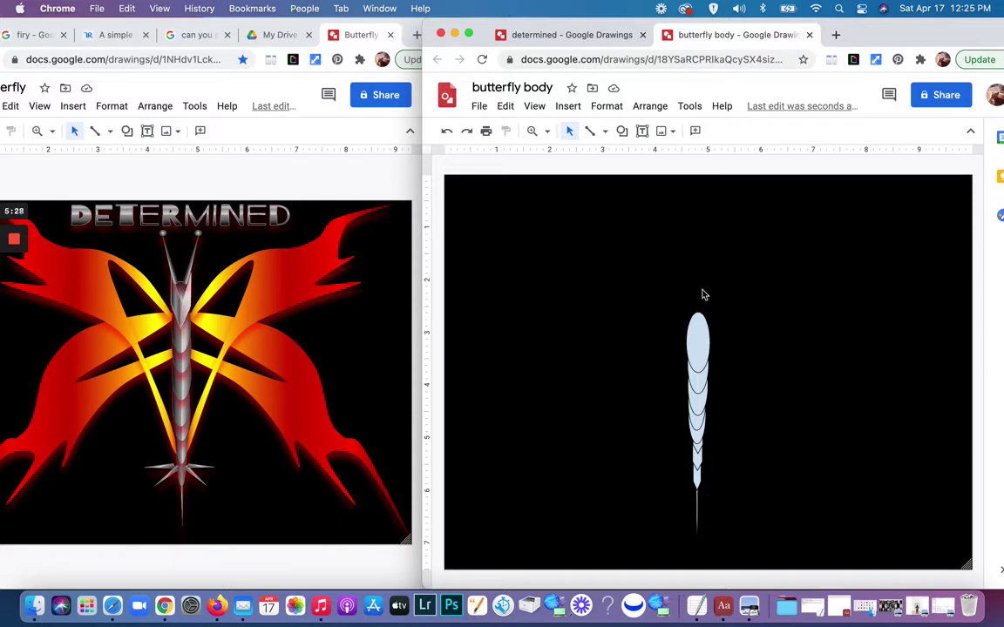
Step: Duplicate the bottom pointed body segment and place a widened copy over the top ellipse at the head of the body
{"action": "left_click", "coordinate": [697, 479]}
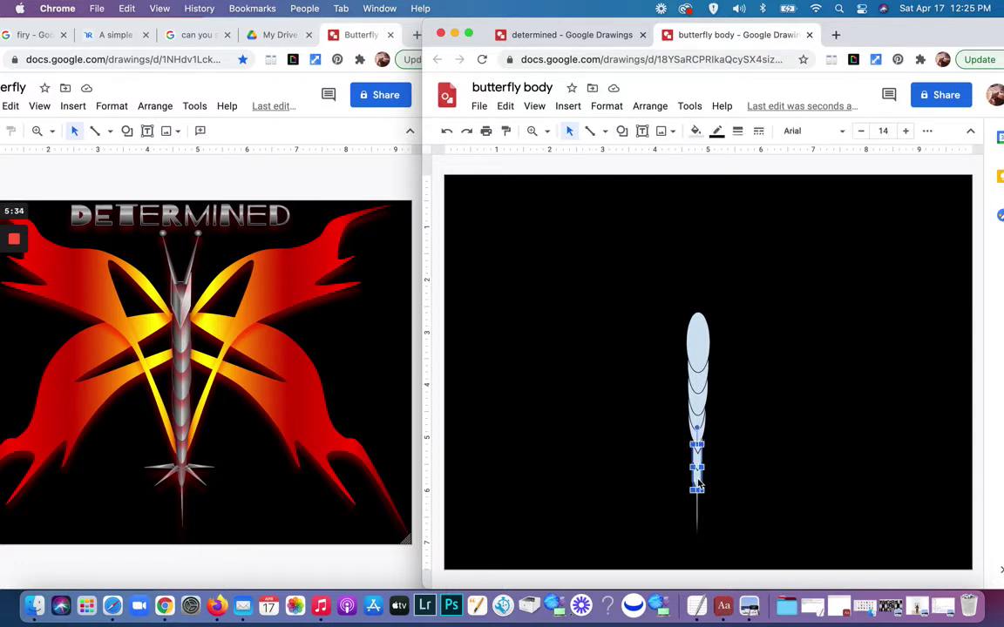
{"action": "key", "text": "Right"}
{"action": "key", "text": "Down"}
{"action": "left_click_drag", "start_coordinate": [705, 490], "coordinate": [700, 314]}
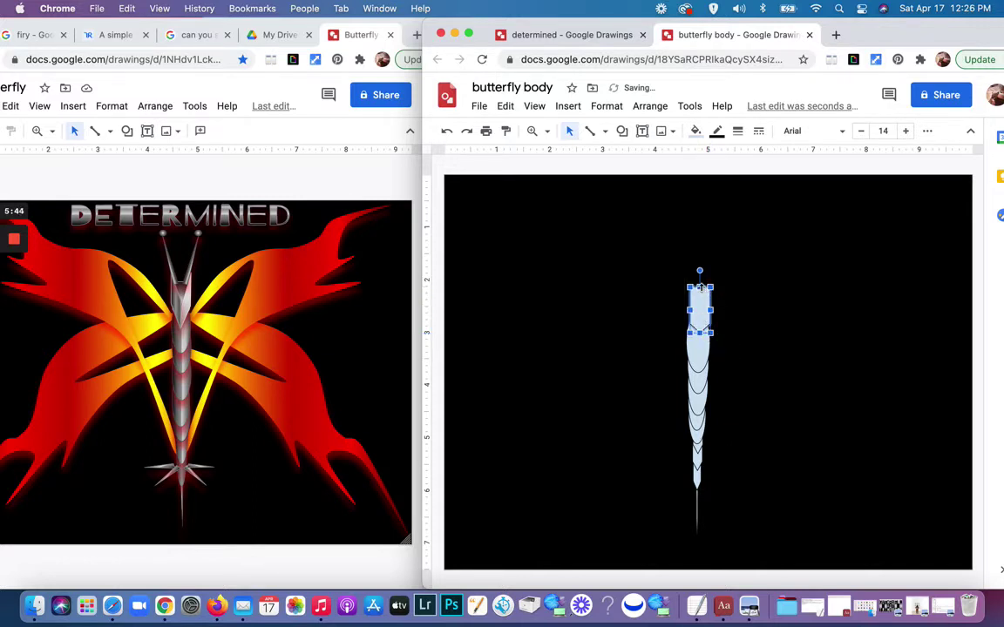
Step: Resize the pointed top segment to the width of the ellipse beneath it and center it on the body
{"action": "left_click", "coordinate": [720, 312]}
{"action": "left_click", "coordinate": [697, 304]}
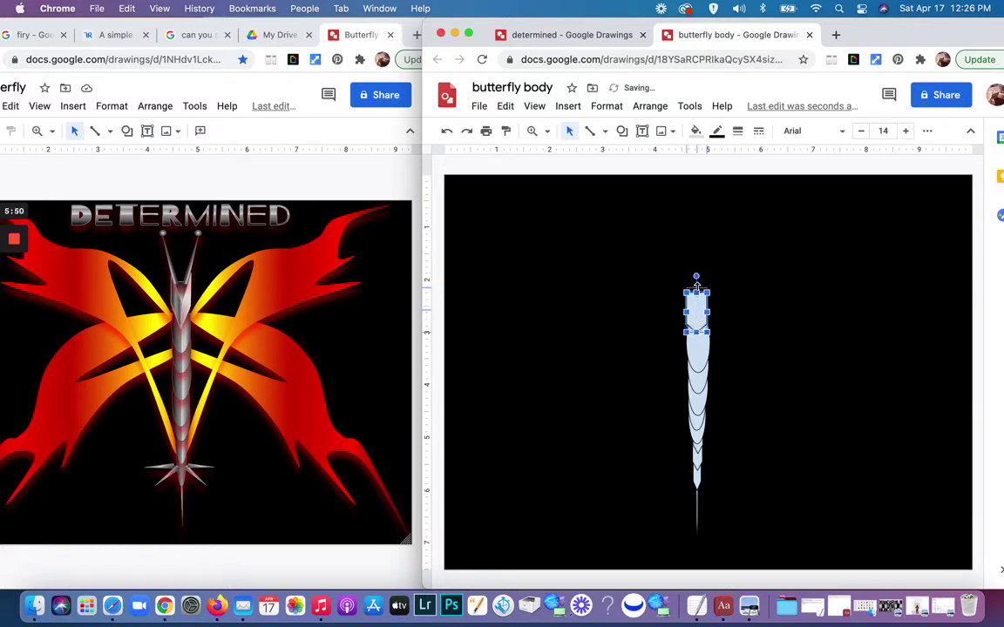
{"action": "left_click", "coordinate": [724, 315]}
{"action": "left_click", "coordinate": [698, 315]}
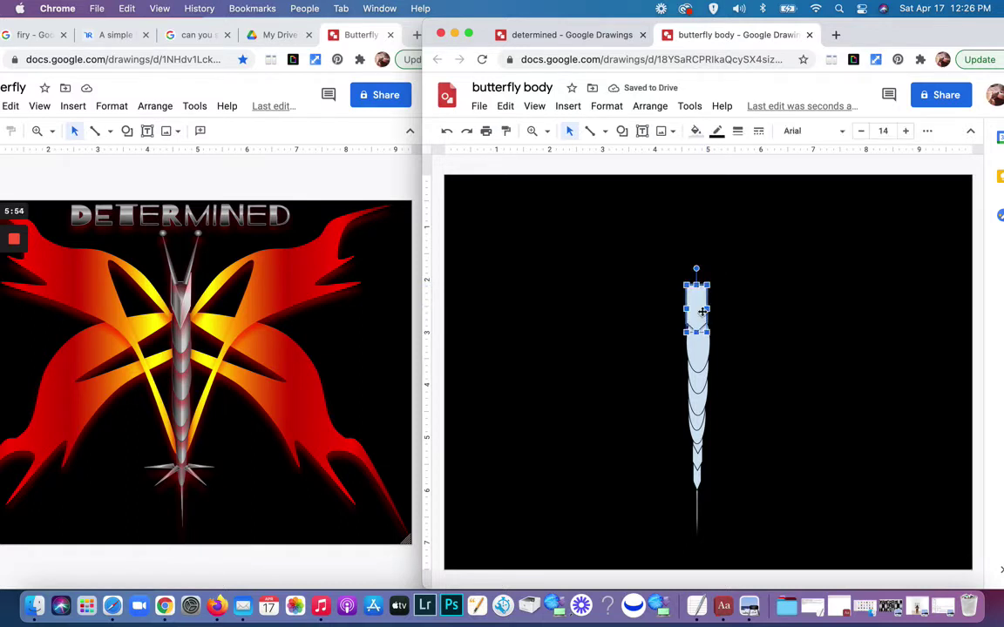
{"action": "left_click_drag", "start_coordinate": [703, 311], "coordinate": [712, 315]}
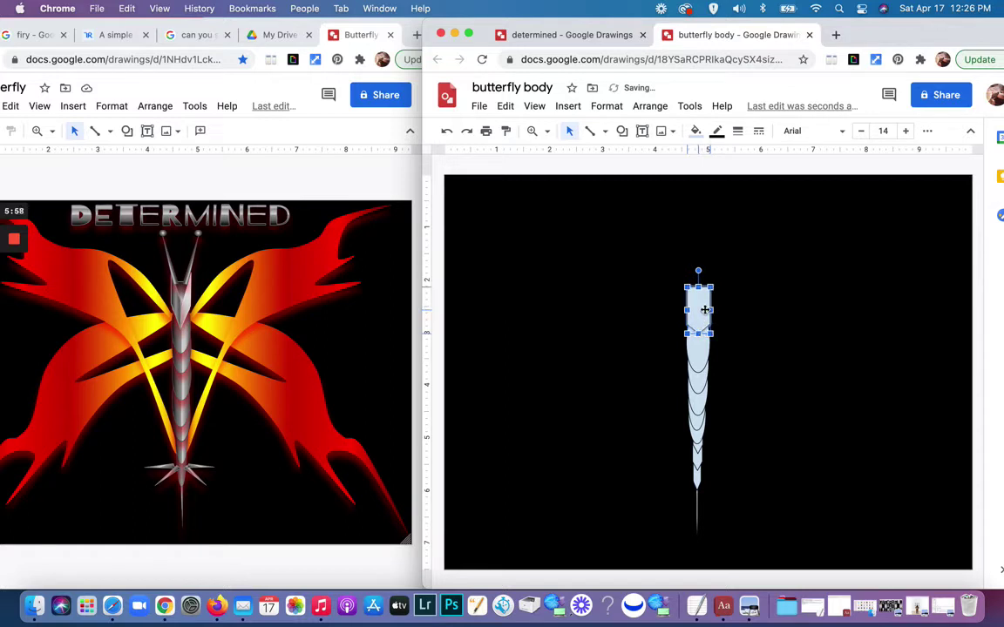
{"action": "left_click", "coordinate": [748, 313]}
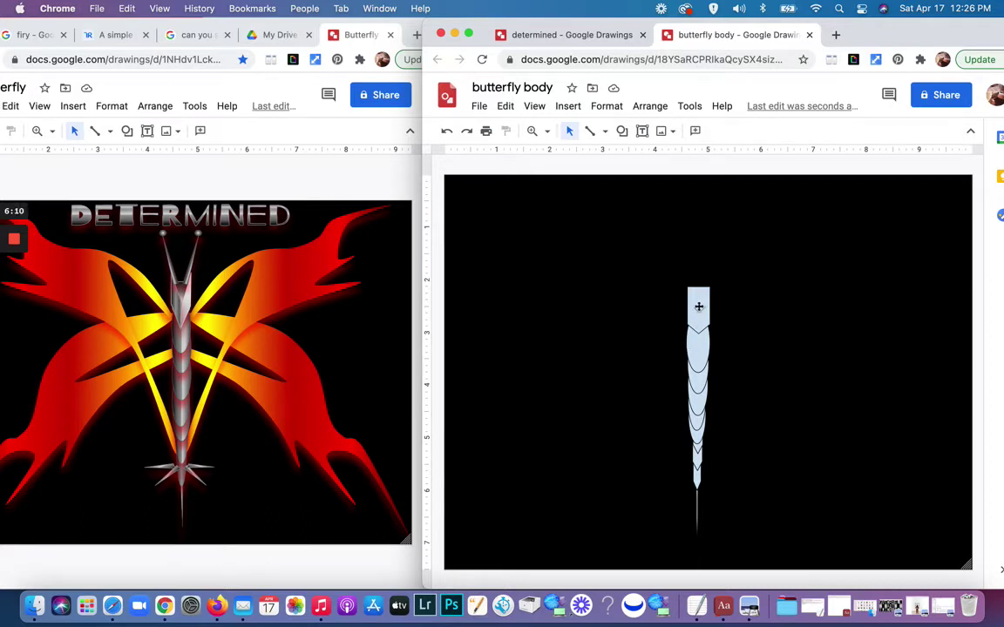
Step: Start a custom radial gradient fill for the pointed top segment
{"action": "left_click", "coordinate": [699, 307]}
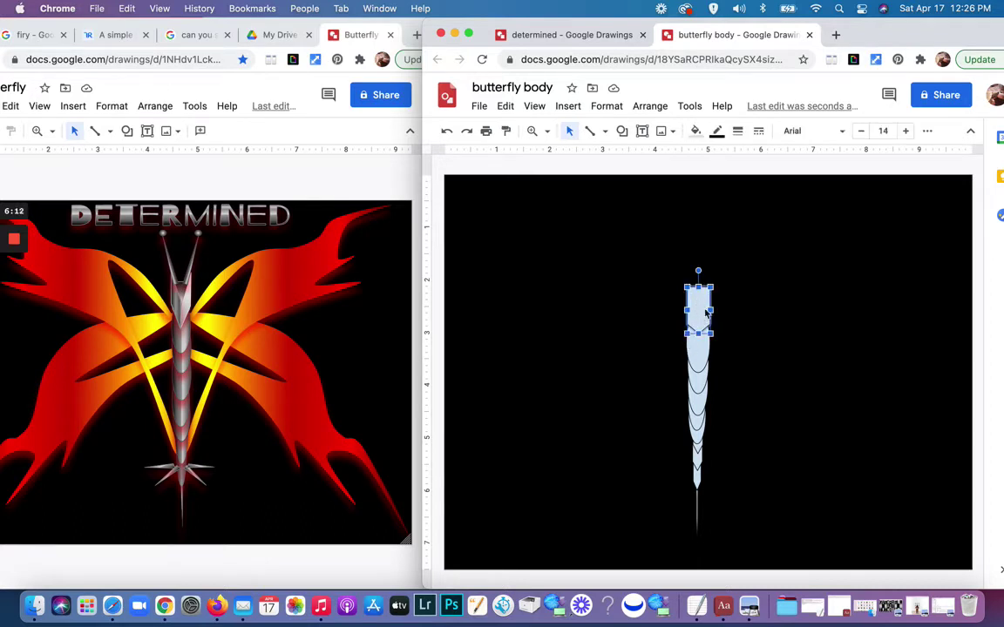
{"action": "left_click", "coordinate": [696, 131]}
{"action": "left_click", "coordinate": [781, 160]}
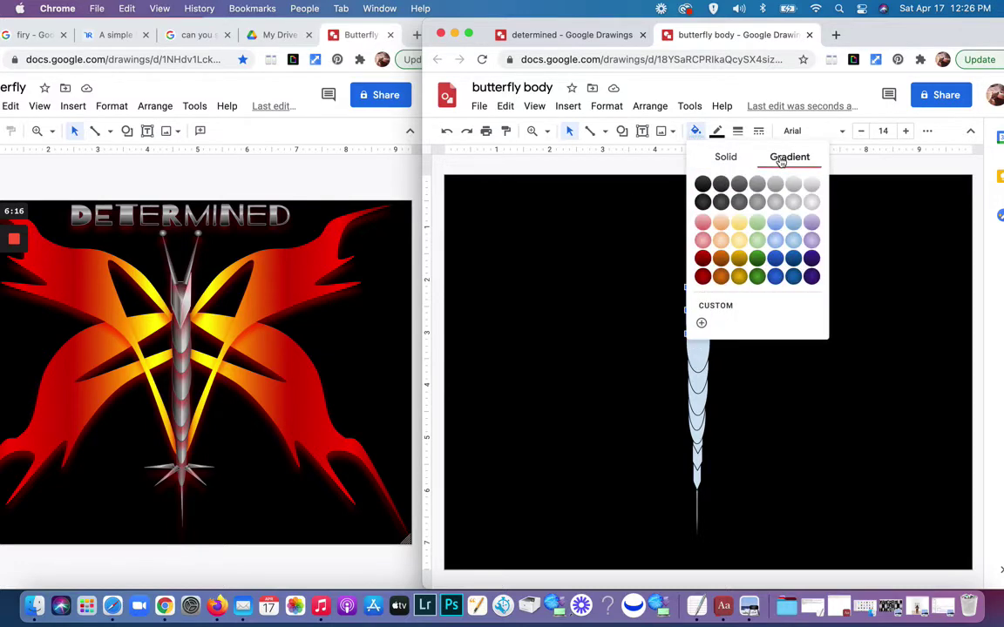
{"action": "left_click", "coordinate": [720, 307]}
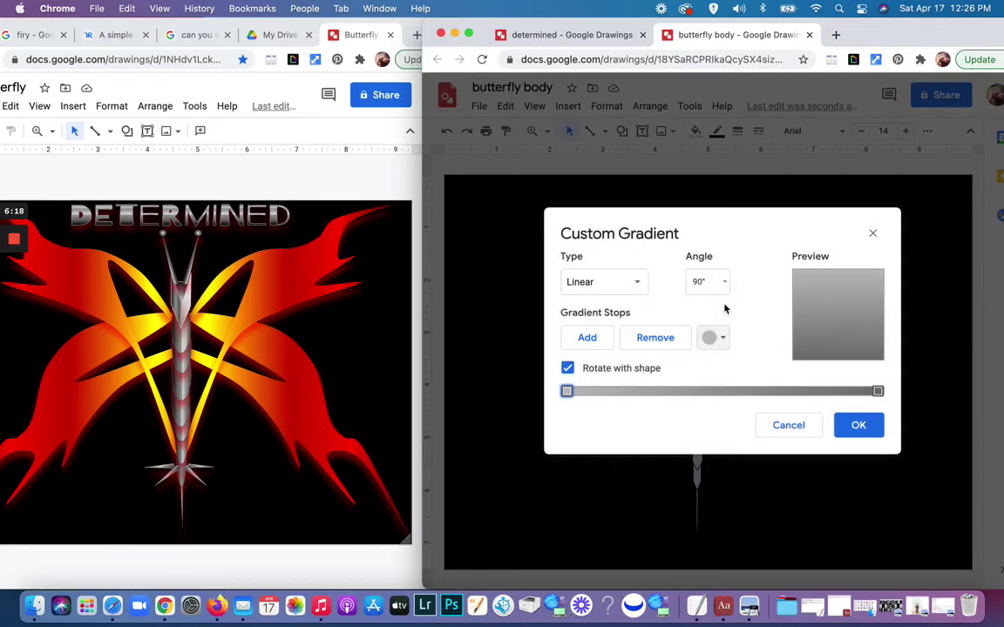
{"action": "left_click", "coordinate": [638, 283]}
{"action": "left_click", "coordinate": [610, 332]}
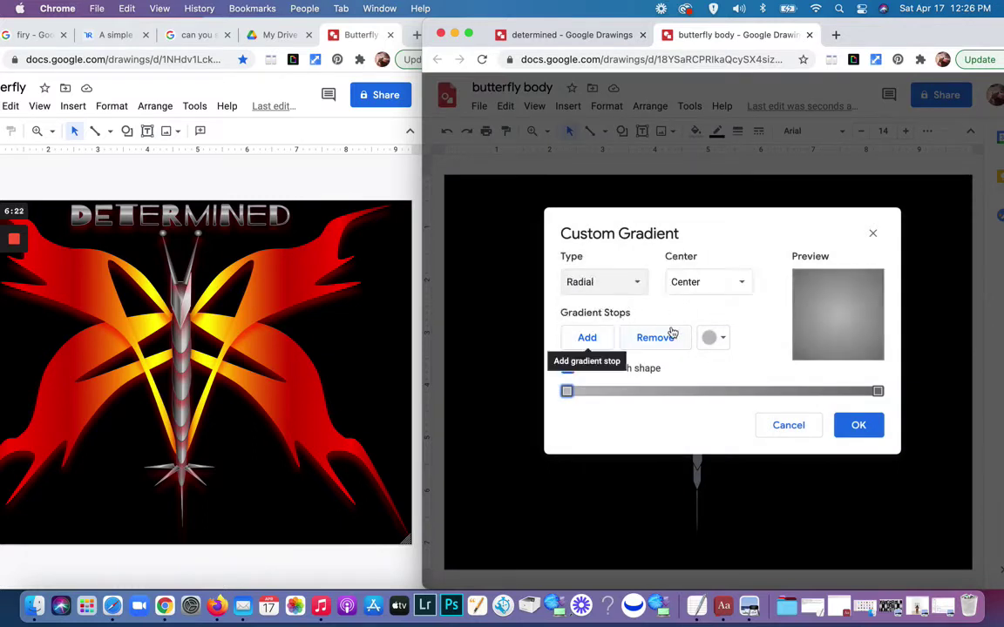
Step: Add two intermediate stops to the radial gradient and move both toward its starting end, one about a fifth and one about two fifths along
{"action": "left_click", "coordinate": [595, 341]}
{"action": "left_click", "coordinate": [606, 347]}
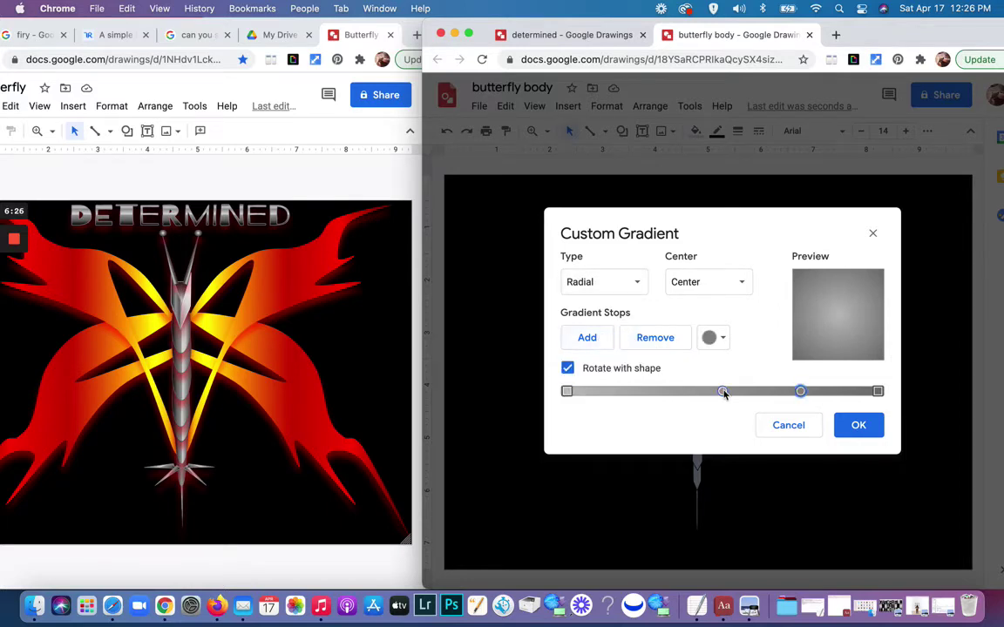
{"action": "left_click_drag", "start_coordinate": [722, 391], "coordinate": [633, 391]}
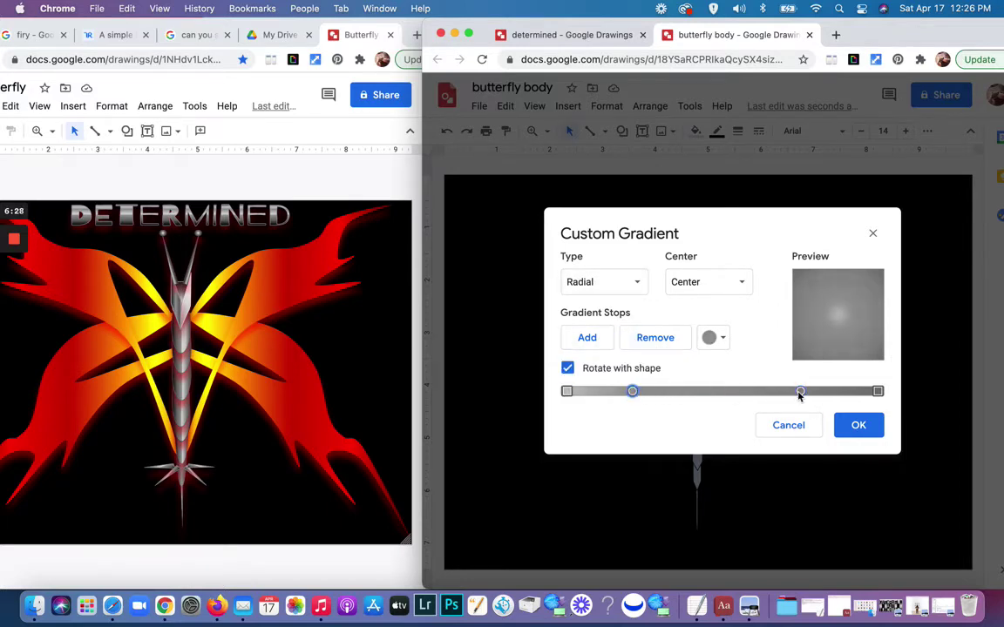
{"action": "left_click_drag", "start_coordinate": [800, 391], "coordinate": [689, 394]}
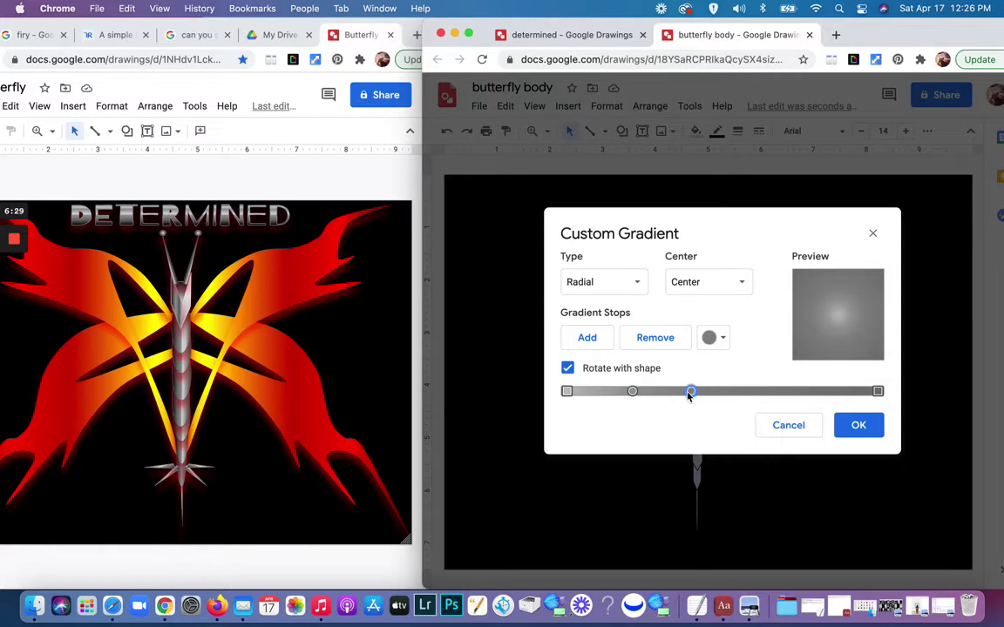
Step: Color the radial gradient's end stop dark gray and its second intermediate stop medium gray
{"action": "left_click", "coordinate": [878, 391]}
{"action": "left_click", "coordinate": [724, 340]}
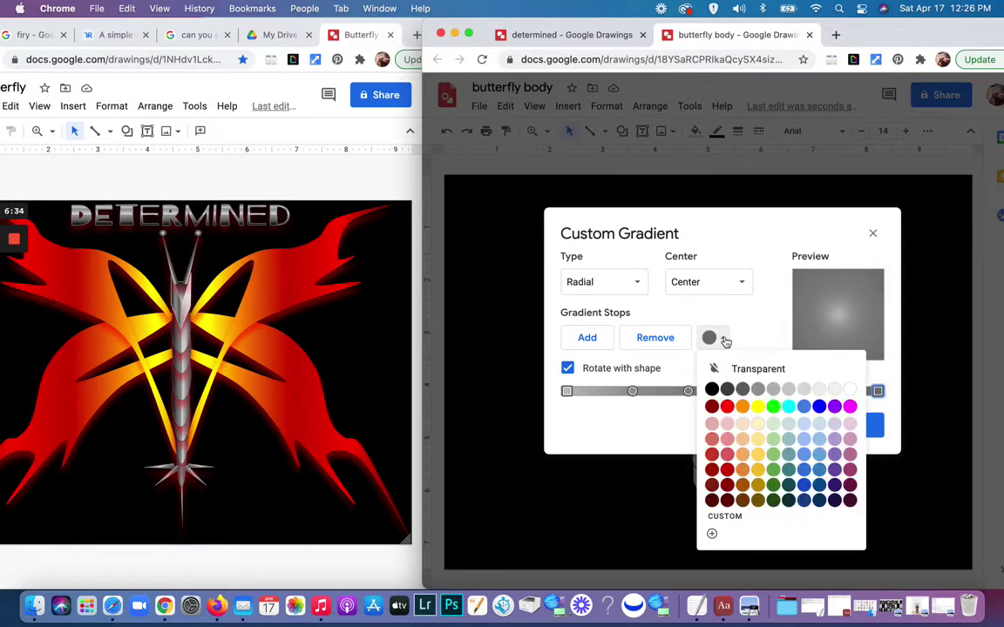
{"action": "left_click", "coordinate": [743, 390]}
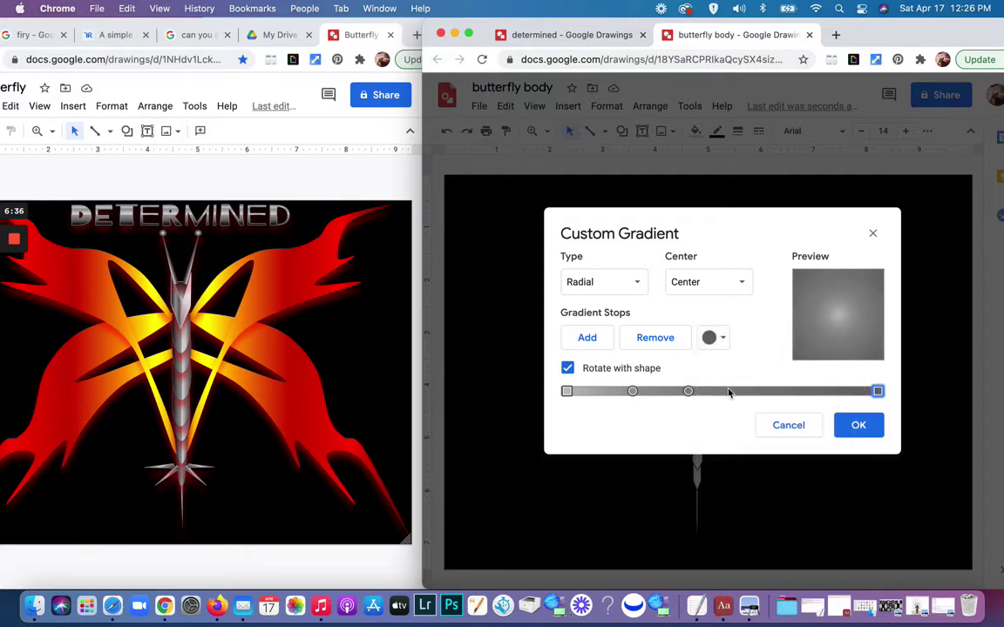
{"action": "left_click", "coordinate": [724, 339]}
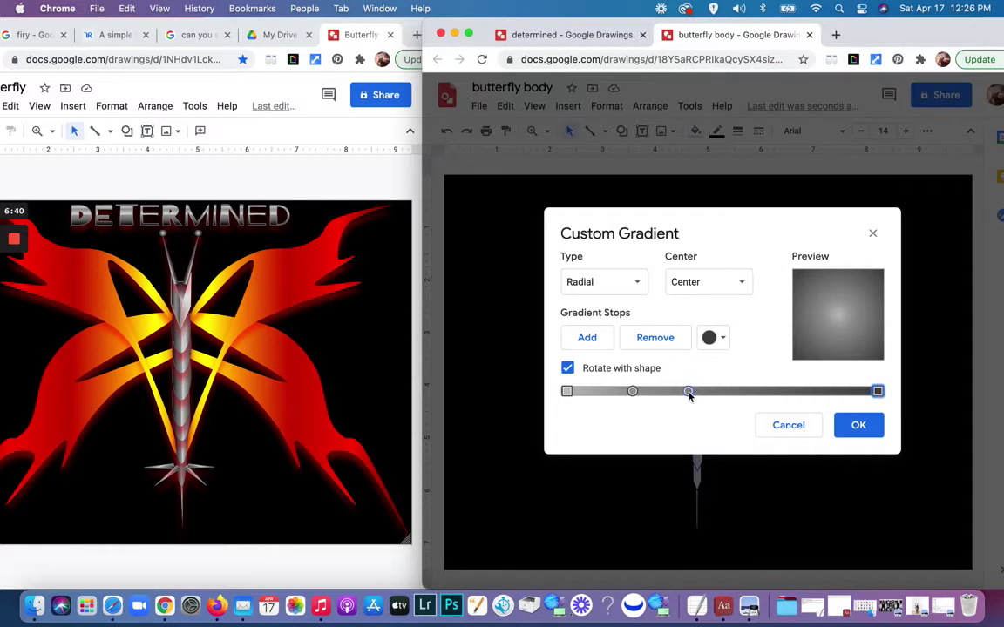
{"action": "left_click", "coordinate": [688, 392]}
{"action": "left_click", "coordinate": [722, 340]}
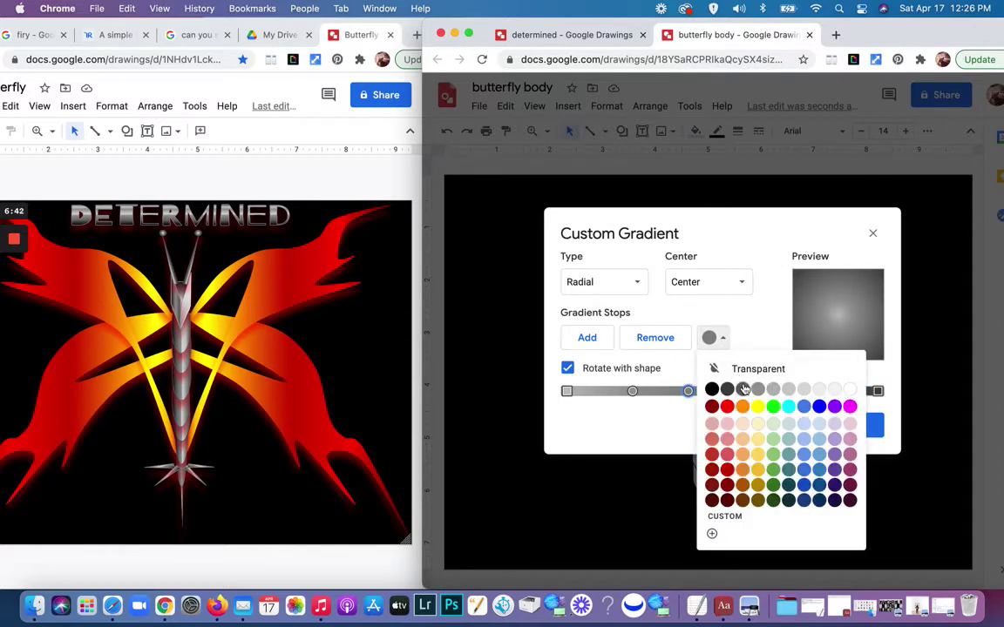
{"action": "left_click", "coordinate": [693, 392]}
Step: Color the first intermediate stop light gray and the starting stop near-white, and apply the radial gradient to the top segment
{"action": "left_click", "coordinate": [632, 392]}
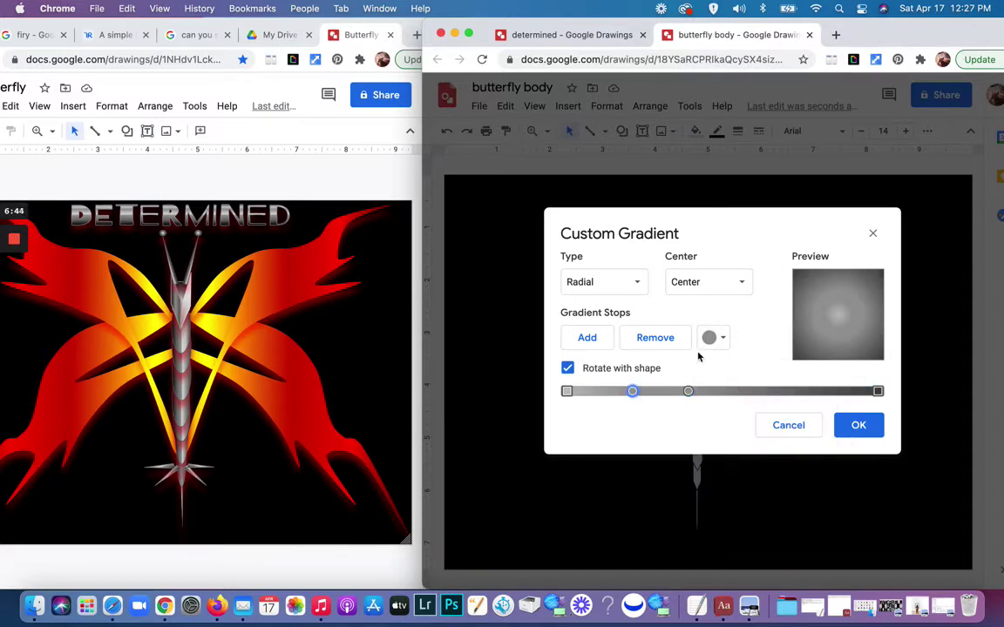
{"action": "left_click", "coordinate": [718, 340]}
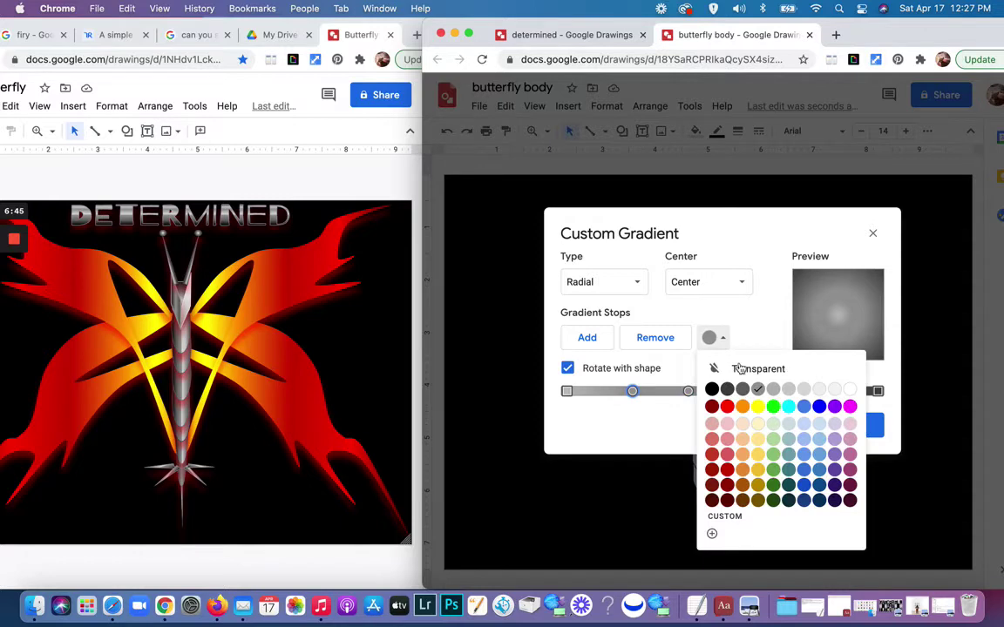
{"action": "left_click", "coordinate": [790, 391]}
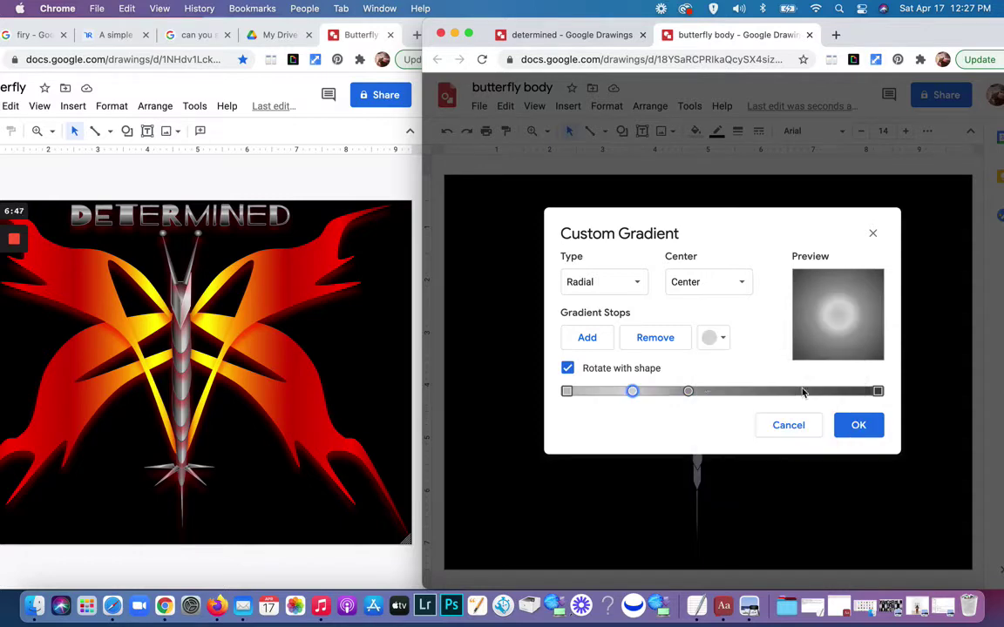
{"action": "left_click", "coordinate": [567, 391]}
{"action": "left_click", "coordinate": [723, 340]}
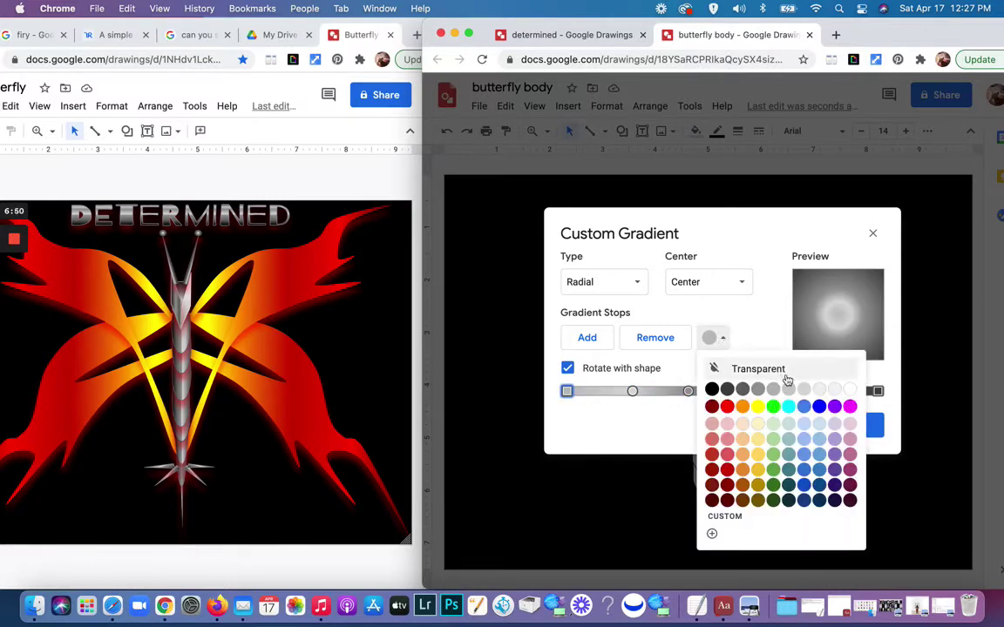
{"action": "left_click", "coordinate": [831, 391]}
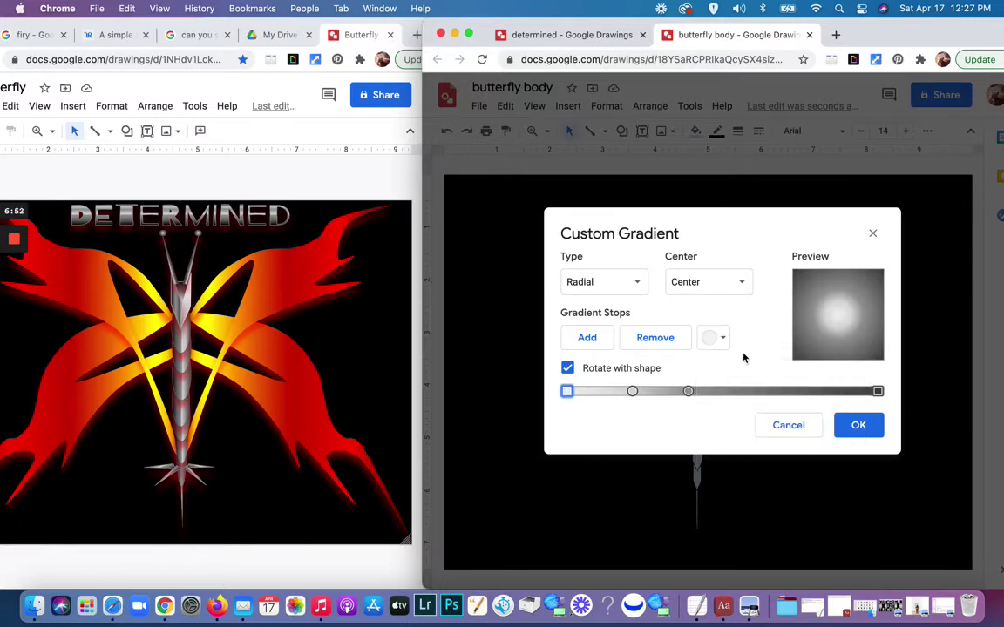
{"action": "left_click", "coordinate": [854, 430]}
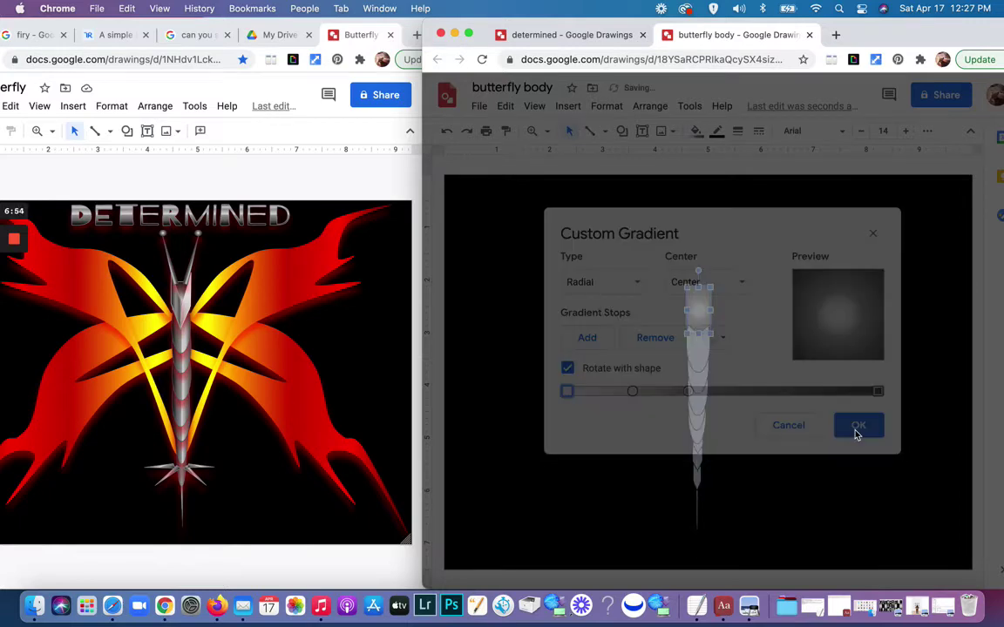
{"action": "left_click", "coordinate": [810, 411]}
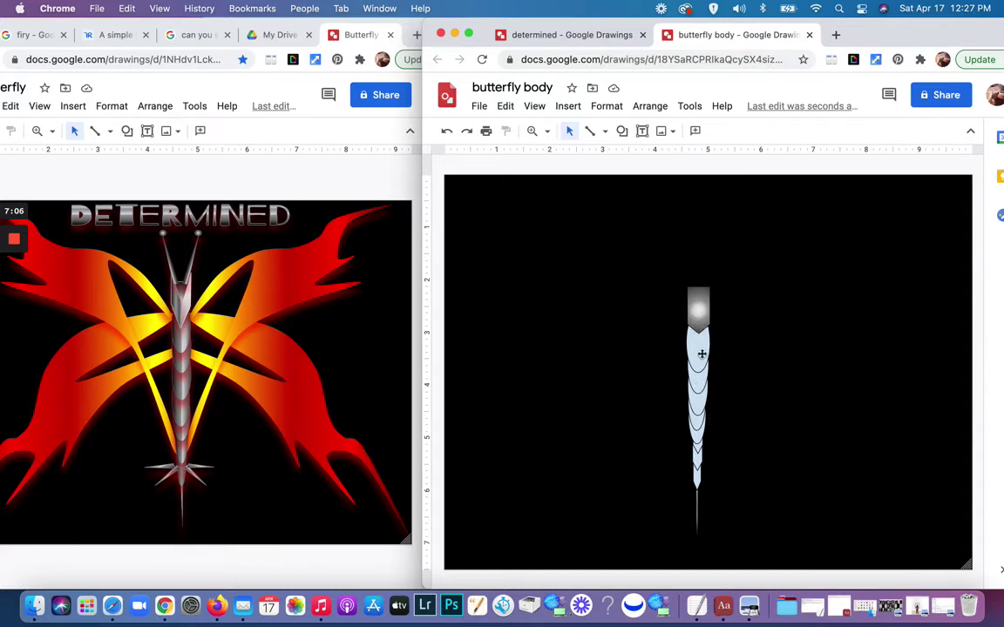
Step: Open the custom gradient settings of the body shapes in the finished butterfly drawing as a reference for stops and angle
{"action": "left_click", "coordinate": [183, 347]}
{"action": "left_click", "coordinate": [181, 342]}
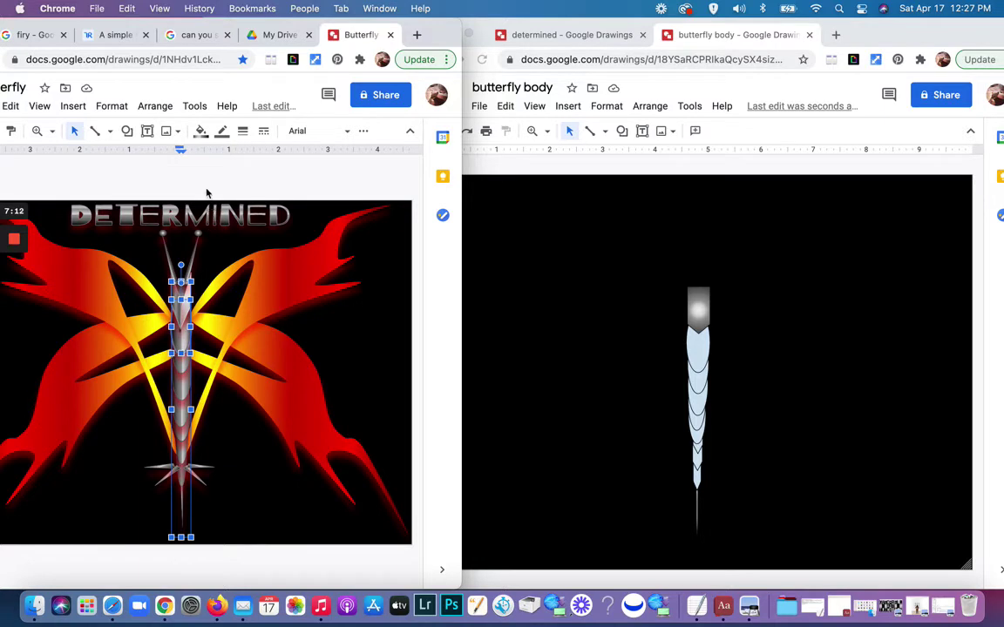
{"action": "left_click", "coordinate": [200, 131]}
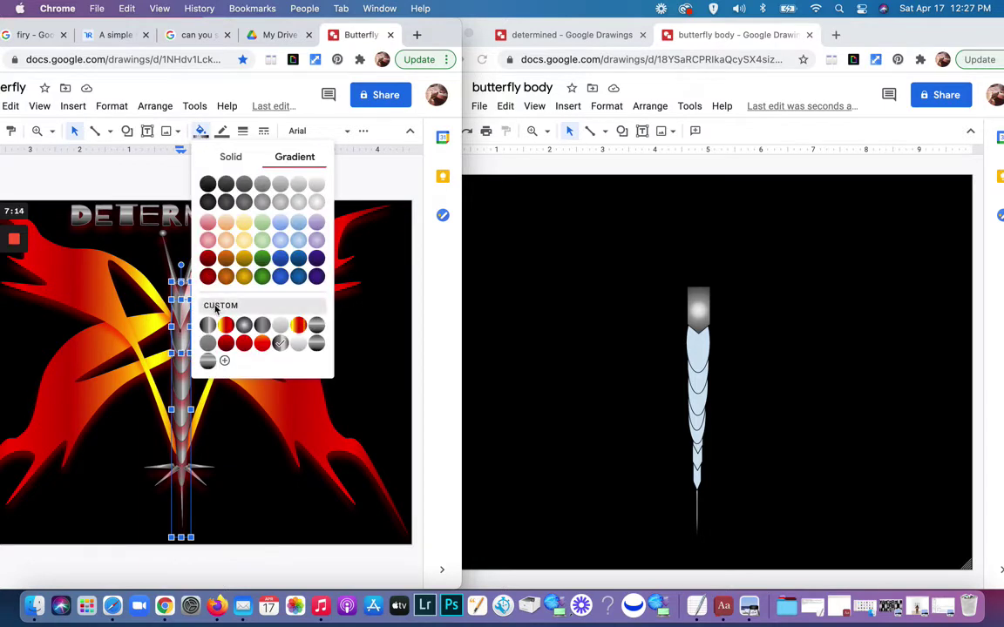
{"action": "left_click", "coordinate": [224, 360]}
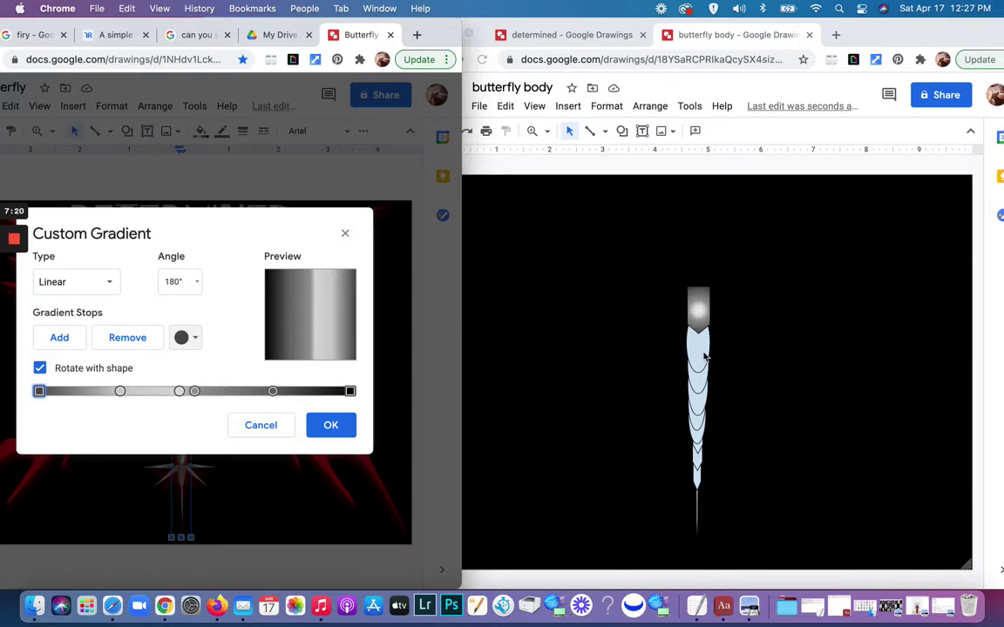
Step: Select all light-blue body segments and the tail below the gray top segment, and open a custom gradient for their fill
{"action": "left_click", "coordinate": [702, 349]}
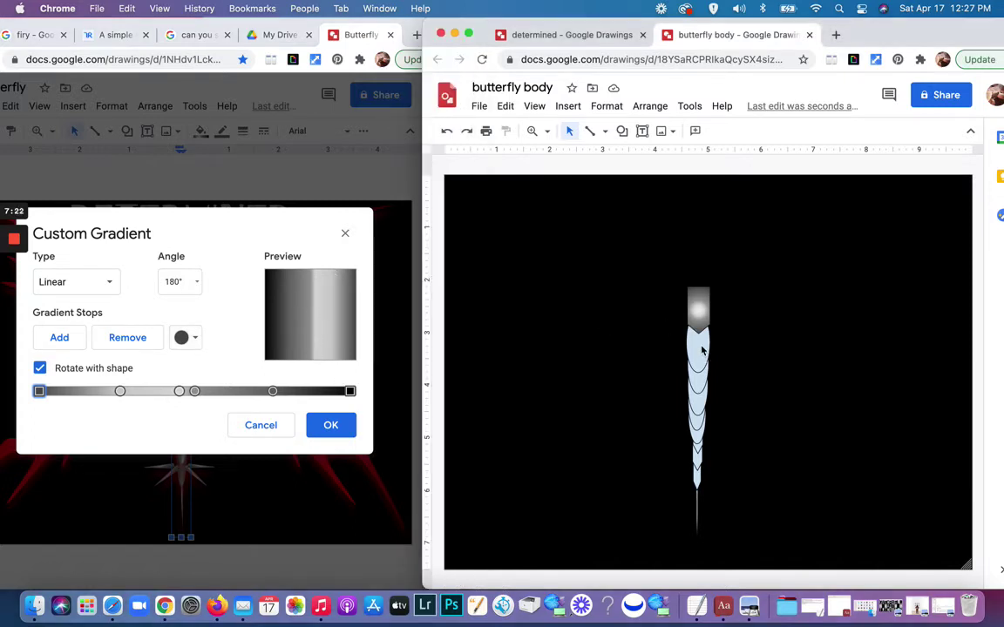
{"action": "left_click", "coordinate": [701, 347]}
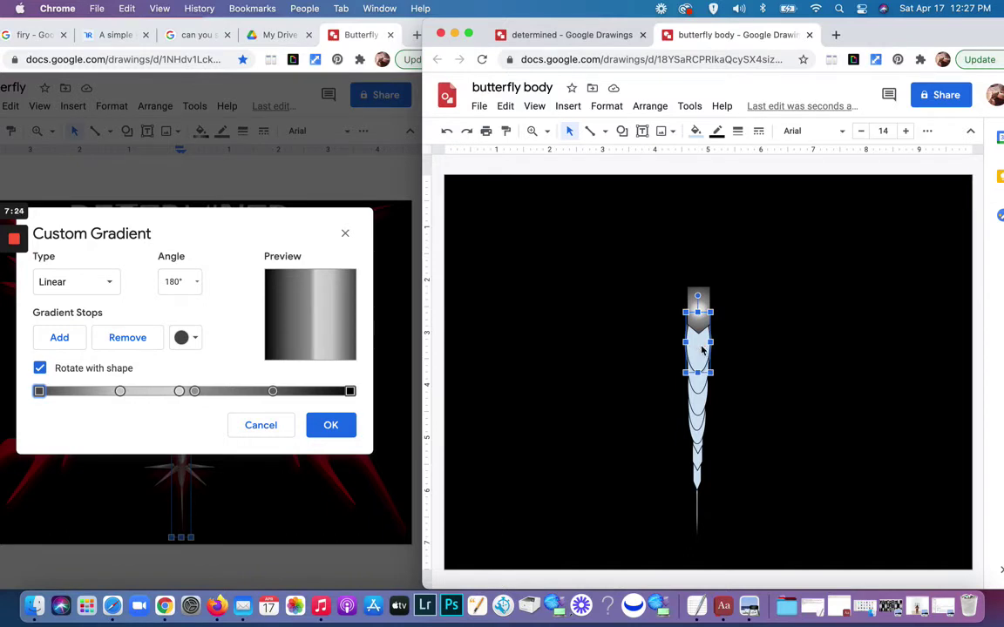
{"action": "left_click_drag", "start_coordinate": [699, 381], "coordinate": [698, 514]}
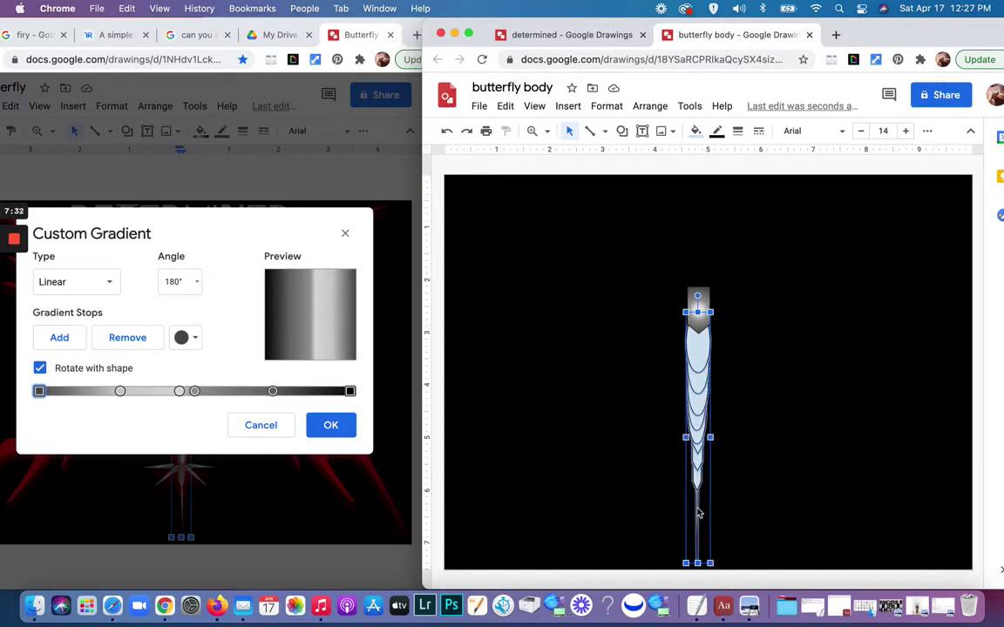
{"action": "left_click", "coordinate": [695, 131]}
{"action": "left_click", "coordinate": [780, 158]}
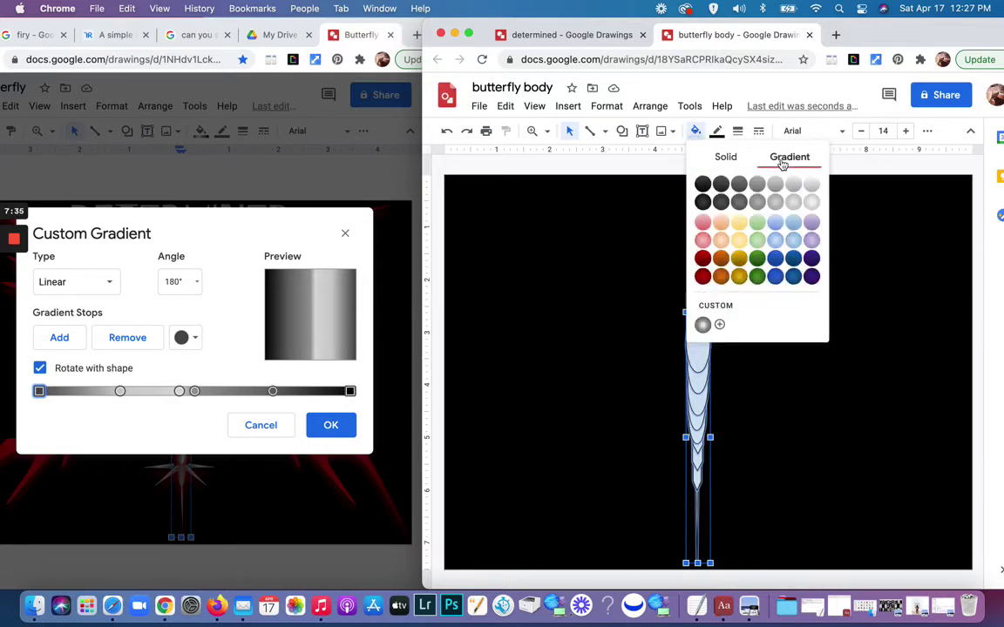
{"action": "left_click", "coordinate": [716, 305]}
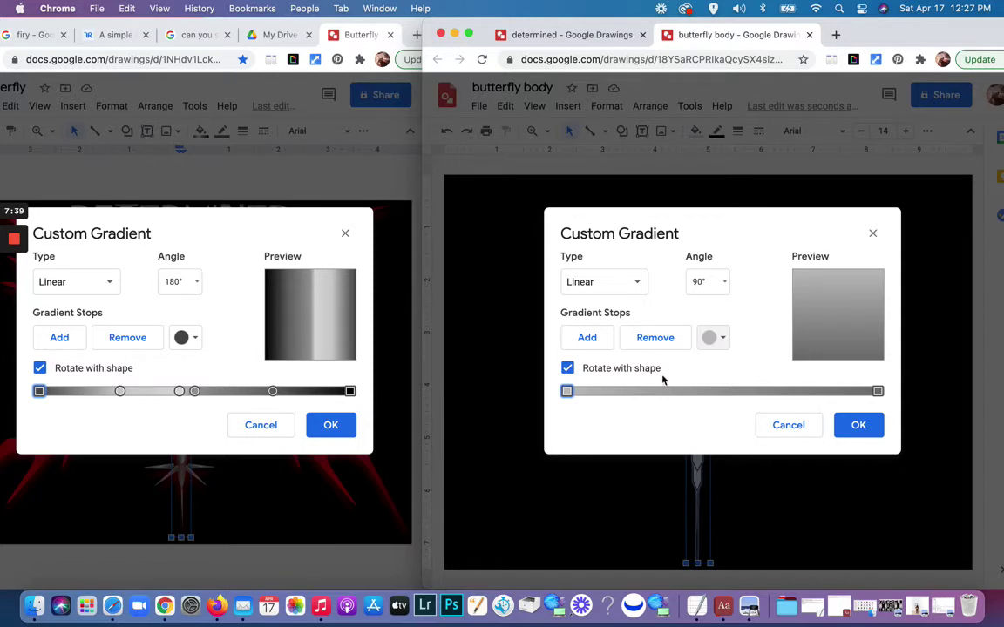
Step: Add four intermediate stops to the linear gradient, placed about one quarter, just under half, just over half and three quarters along
{"action": "left_click", "coordinate": [590, 339]}
{"action": "left_click", "coordinate": [588, 338]}
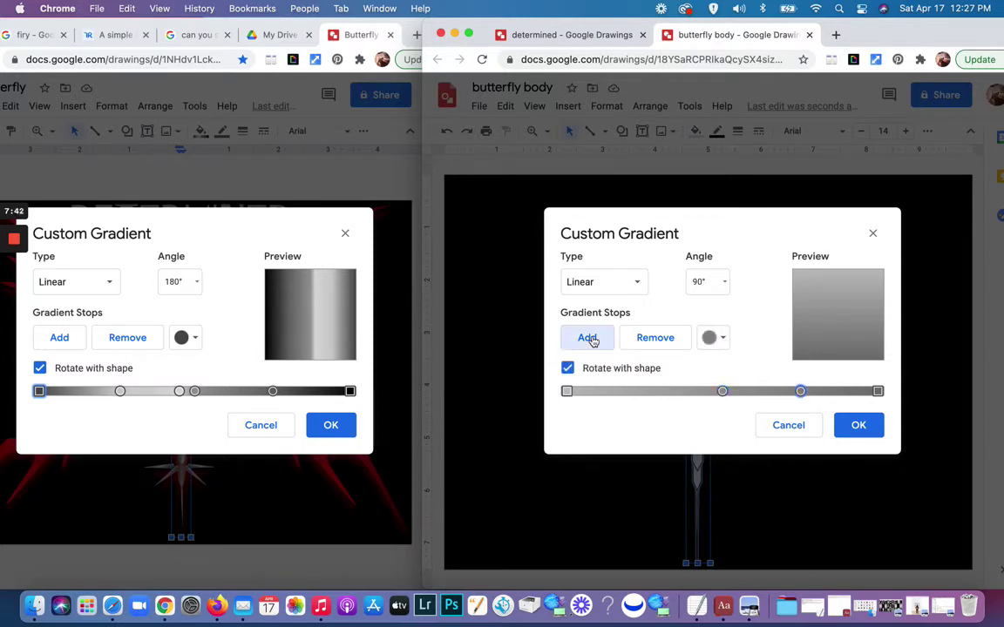
{"action": "left_click", "coordinate": [588, 339]}
{"action": "left_click", "coordinate": [589, 338]}
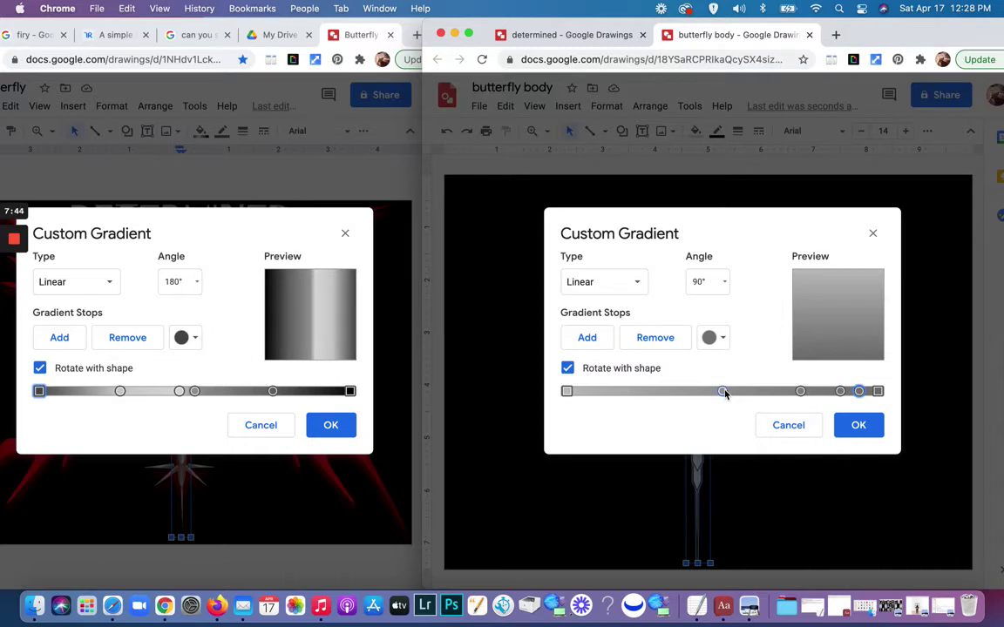
{"action": "left_click_drag", "start_coordinate": [724, 394], "coordinate": [647, 398]}
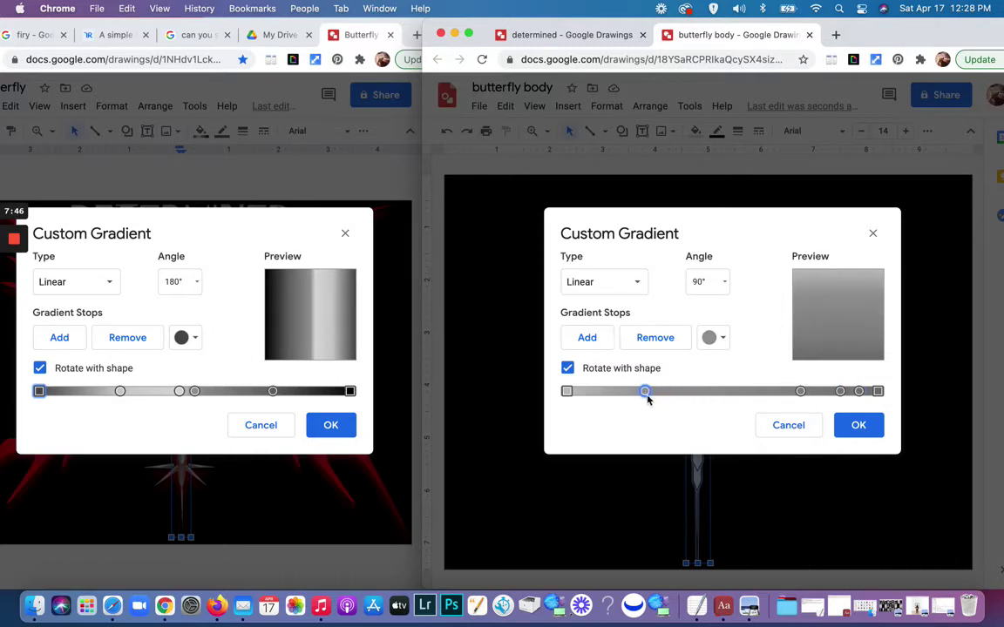
{"action": "left_click_drag", "start_coordinate": [800, 400], "coordinate": [713, 396]}
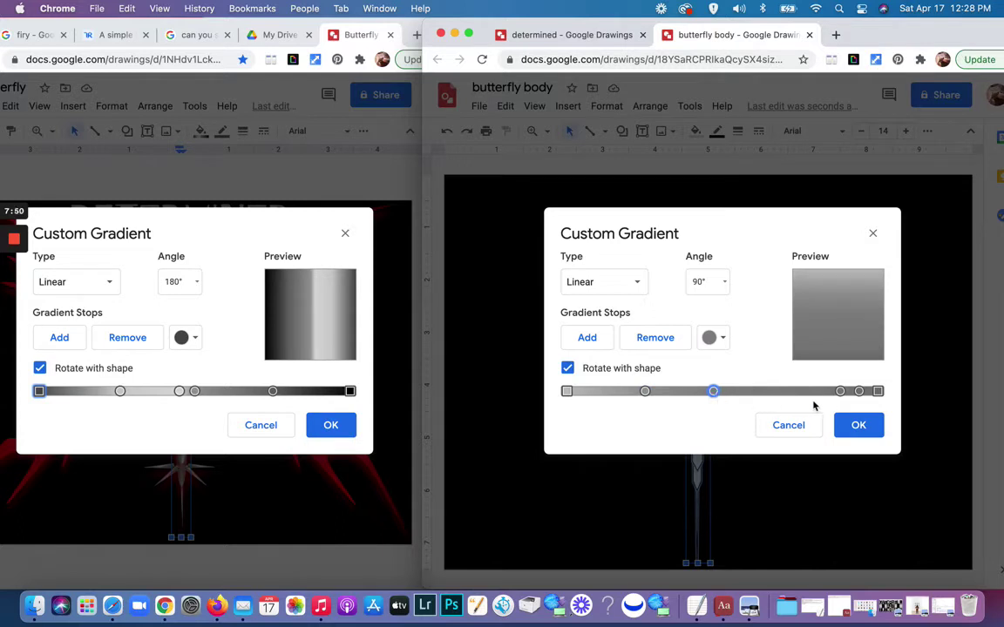
{"action": "left_click_drag", "start_coordinate": [840, 394], "coordinate": [734, 393]}
{"action": "left_click_drag", "start_coordinate": [860, 393], "coordinate": [810, 394]}
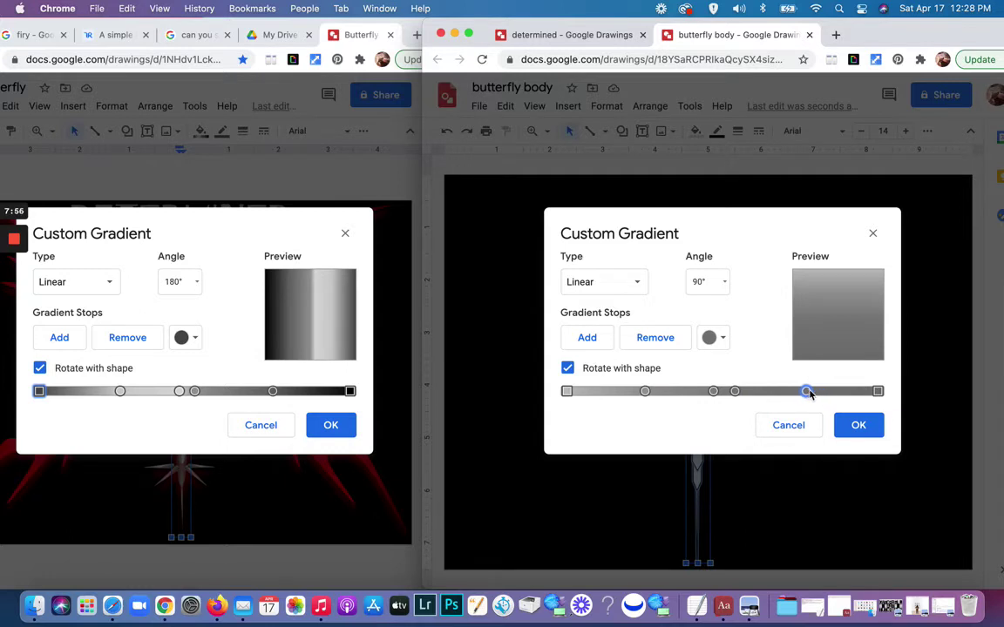
Step: Color the linear gradient's end stop dark gray and its fourth intermediate stop medium gray
{"action": "left_click", "coordinate": [879, 392]}
{"action": "left_click", "coordinate": [713, 337]}
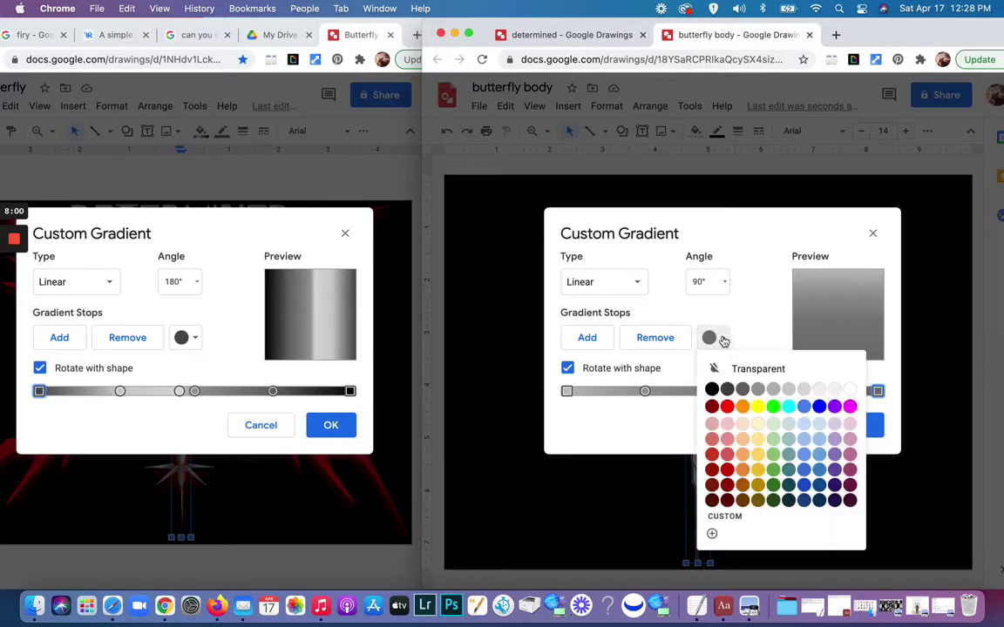
{"action": "left_click", "coordinate": [727, 389]}
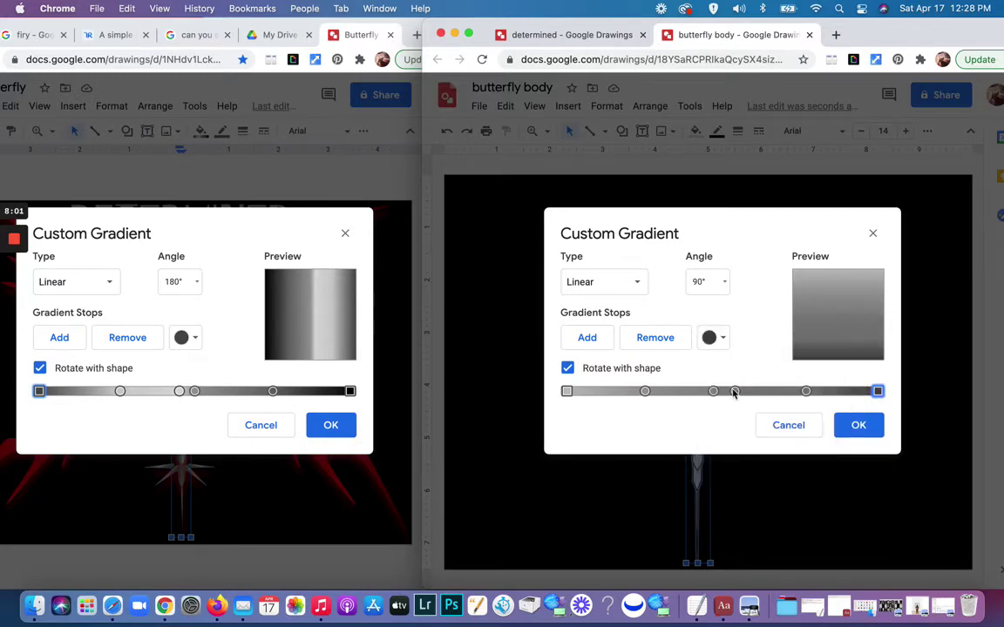
{"action": "left_click", "coordinate": [806, 391]}
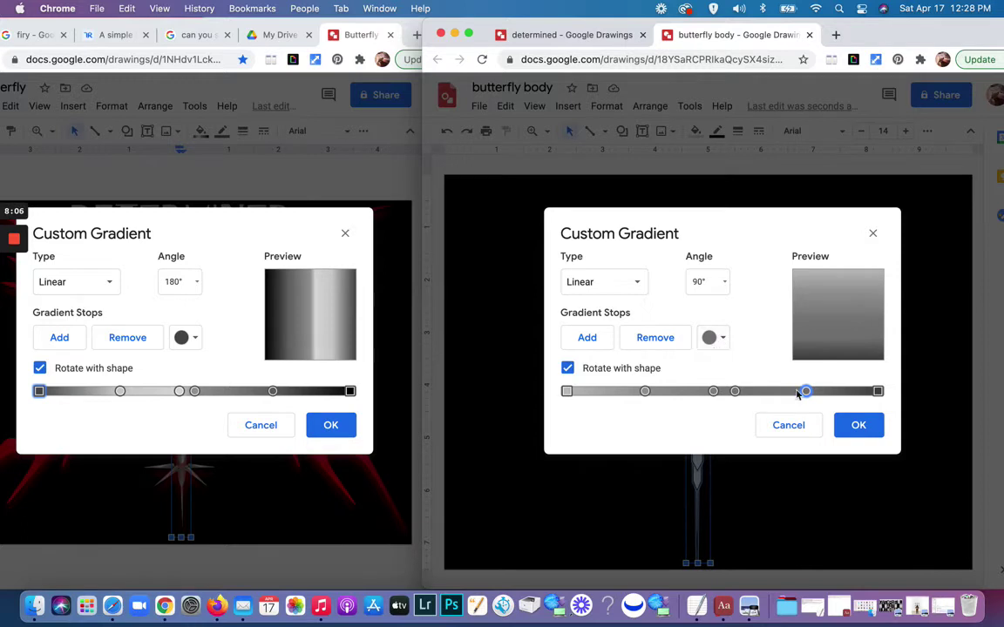
{"action": "left_click", "coordinate": [877, 392]}
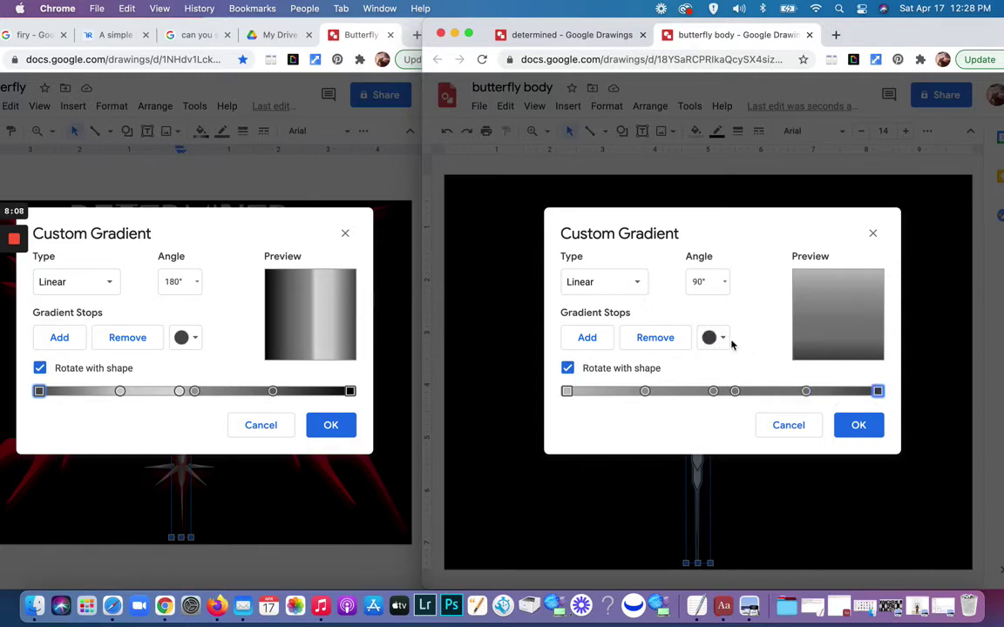
{"action": "left_click", "coordinate": [805, 392]}
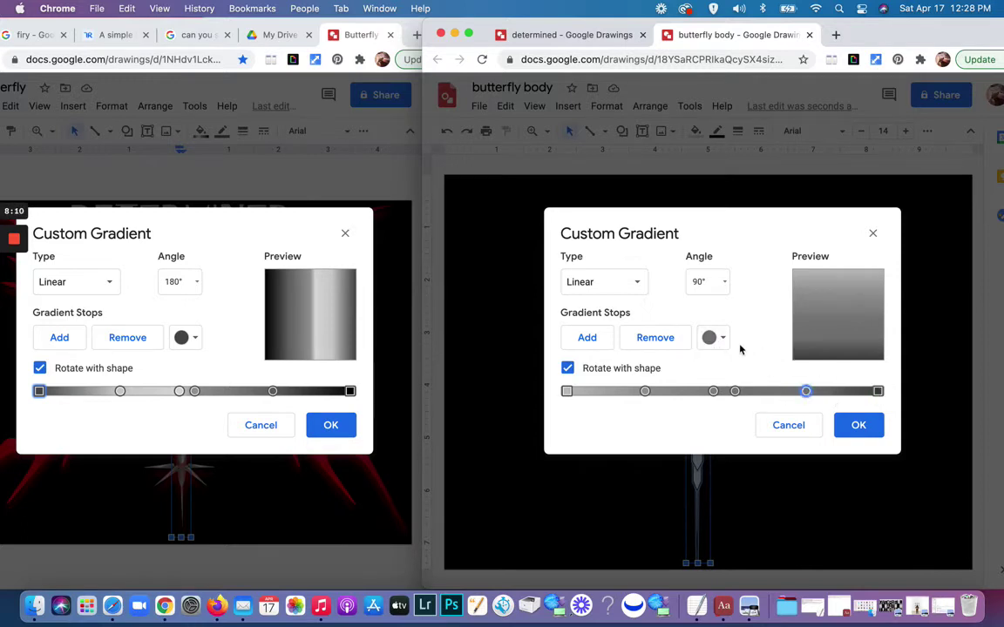
{"action": "left_click", "coordinate": [723, 339]}
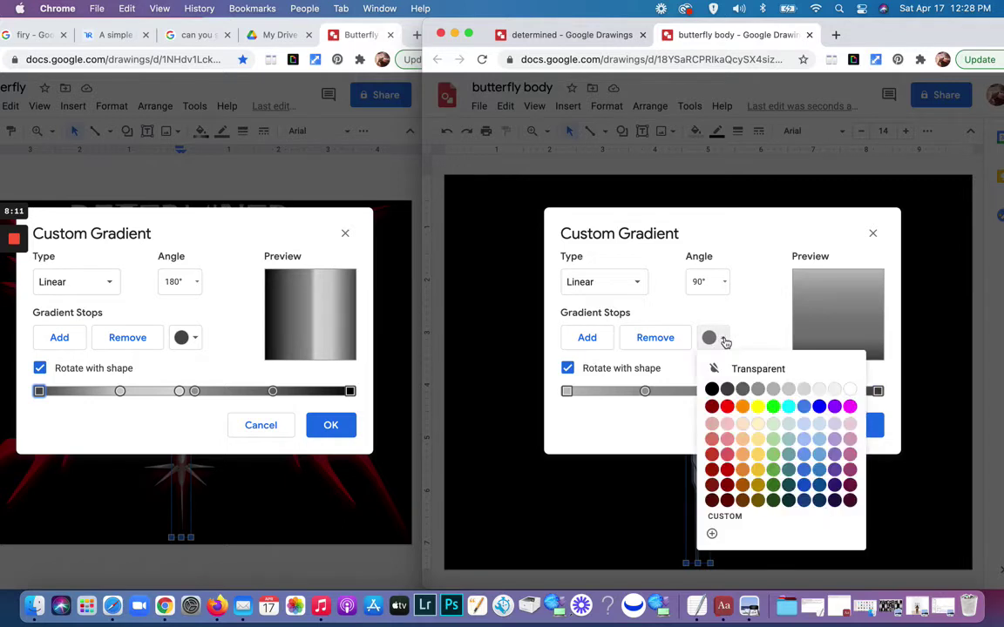
{"action": "left_click", "coordinate": [744, 394]}
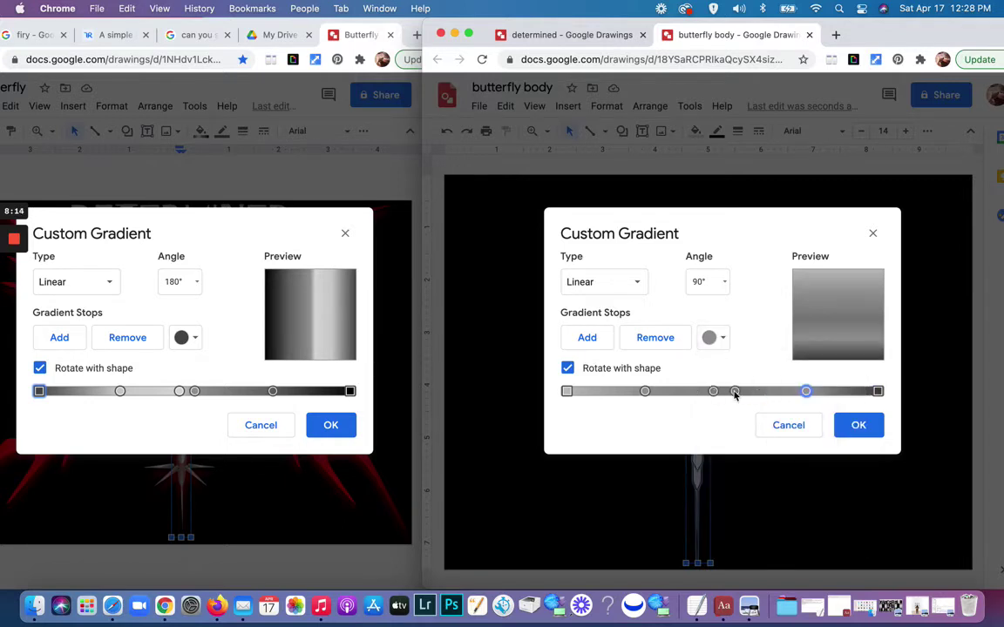
Step: Color the third intermediate stop light gray and the second intermediate stop white
{"action": "left_click", "coordinate": [735, 392]}
{"action": "left_click", "coordinate": [723, 339]}
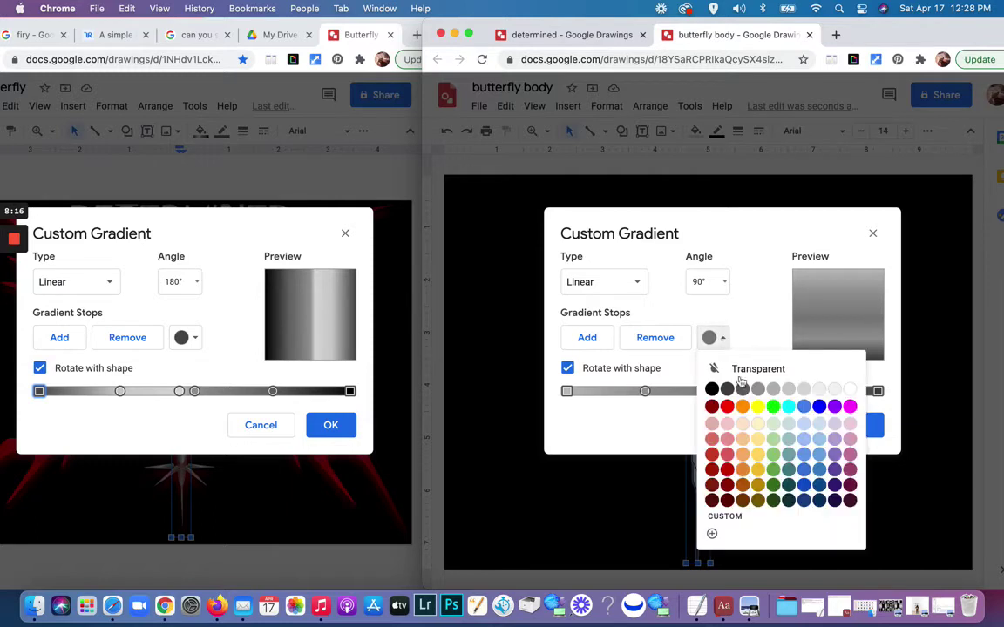
{"action": "left_click", "coordinate": [796, 393]}
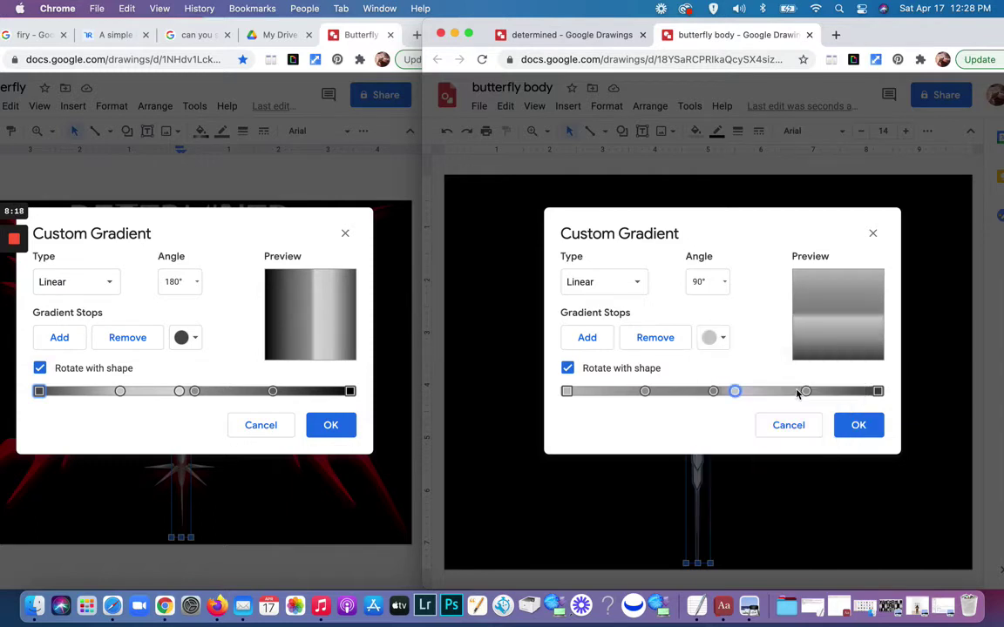
{"action": "left_click", "coordinate": [713, 391]}
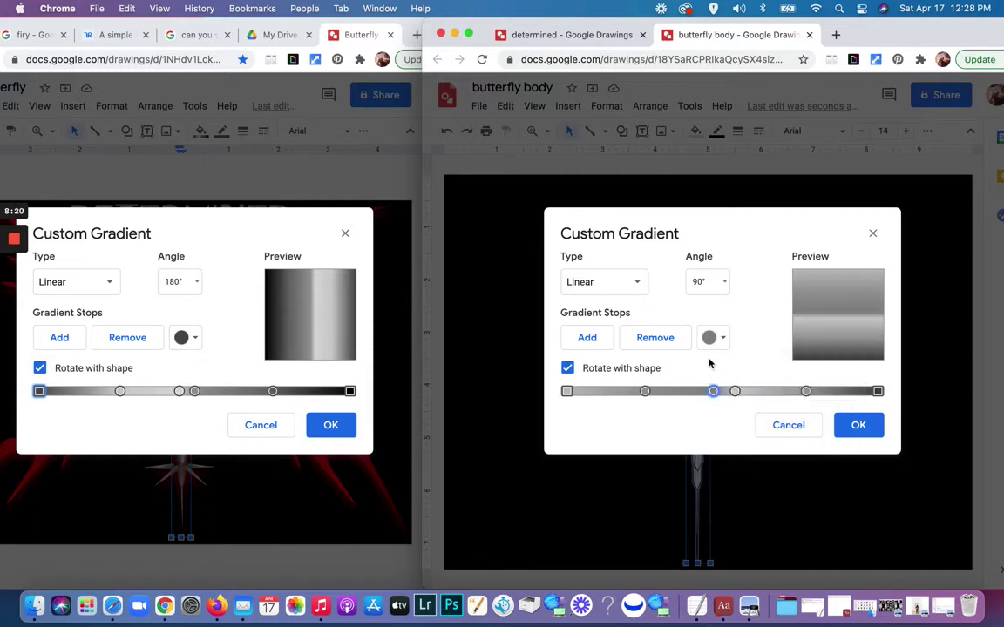
{"action": "left_click", "coordinate": [713, 339]}
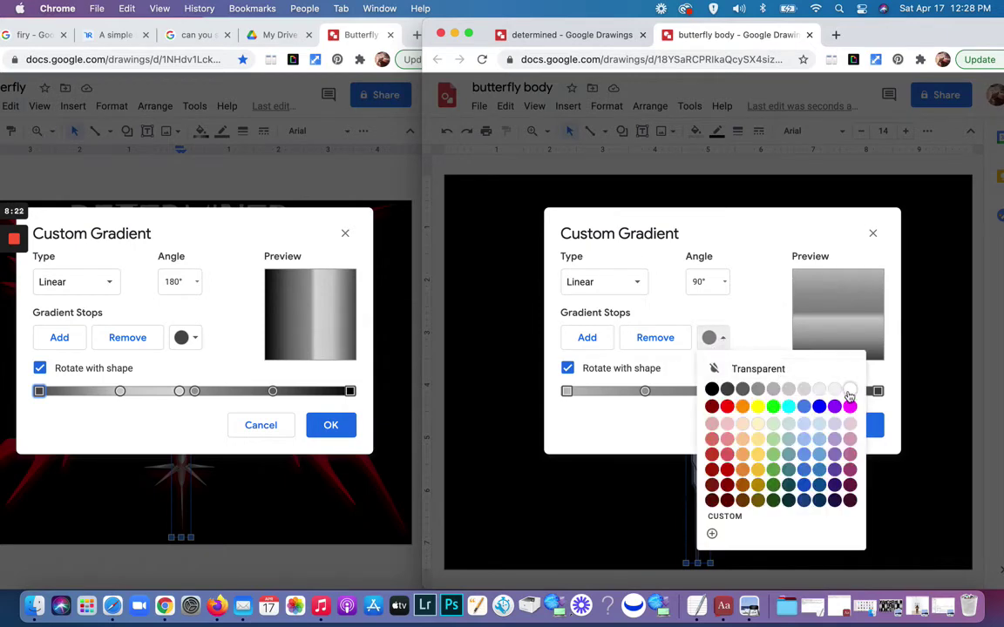
{"action": "left_click", "coordinate": [810, 393]}
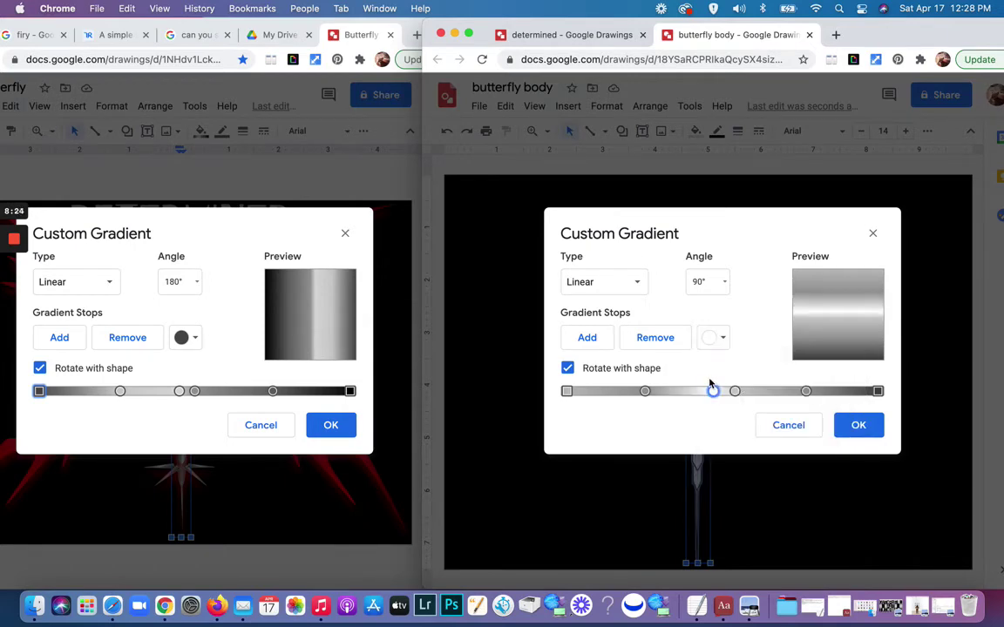
Step: Color the linear gradient's first intermediate stop light gray and its starting stop dark gray
{"action": "left_click", "coordinate": [645, 392]}
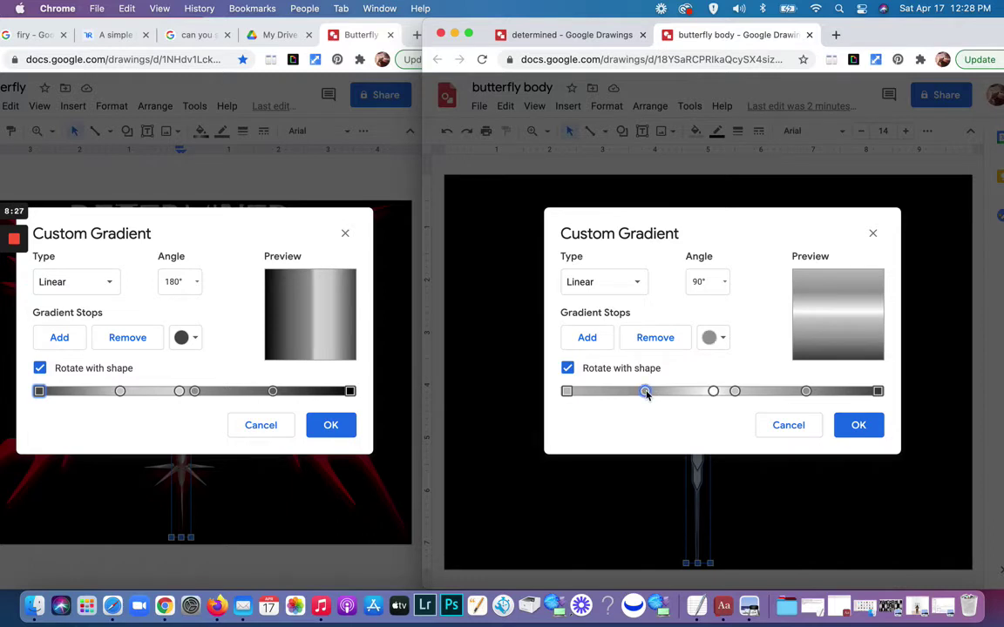
{"action": "left_click", "coordinate": [716, 339]}
{"action": "left_click", "coordinate": [804, 389]}
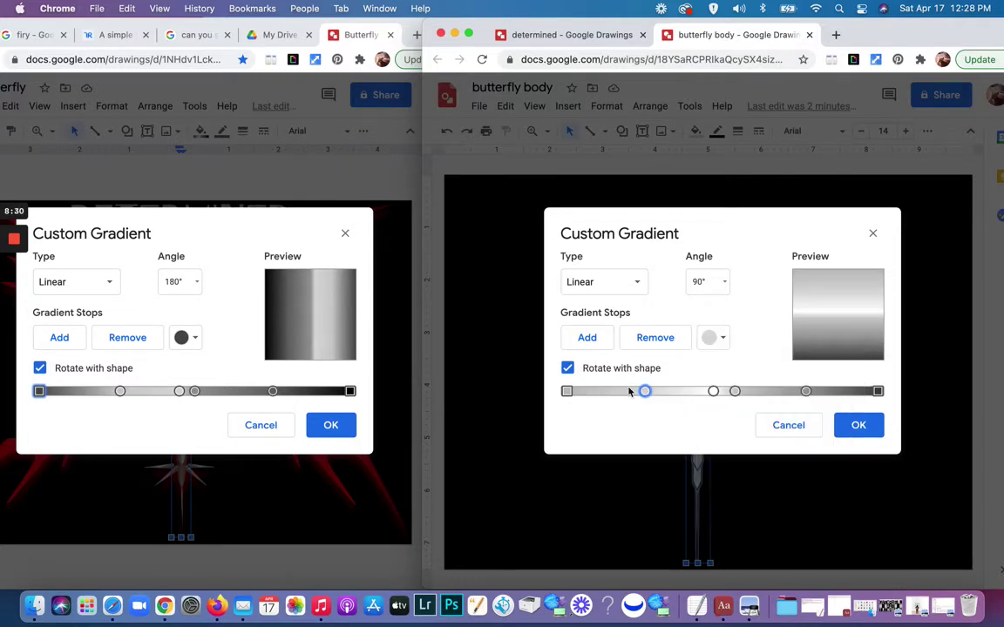
{"action": "left_click", "coordinate": [567, 391]}
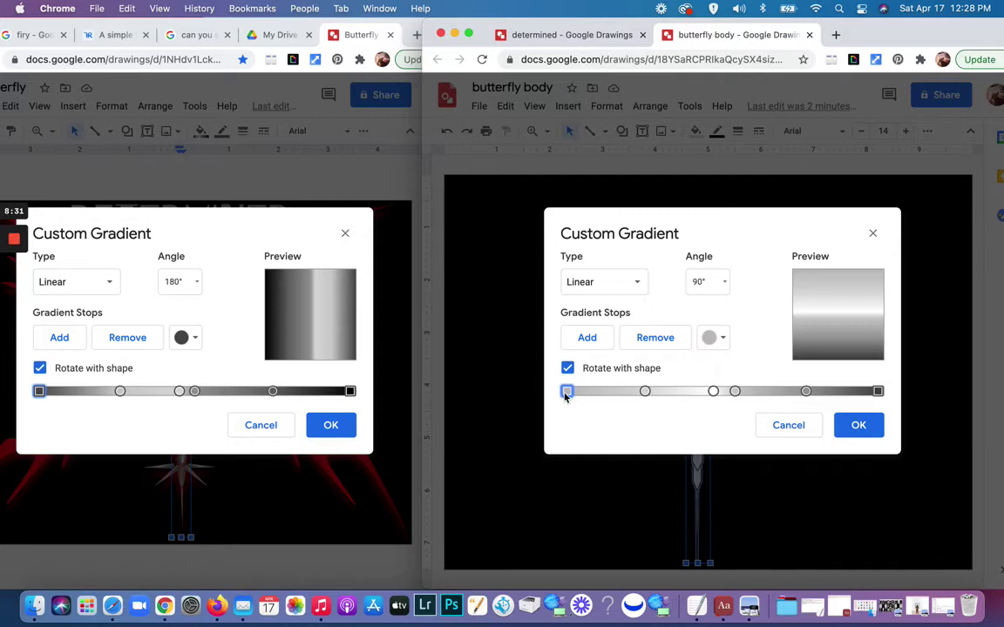
{"action": "left_click", "coordinate": [716, 338]}
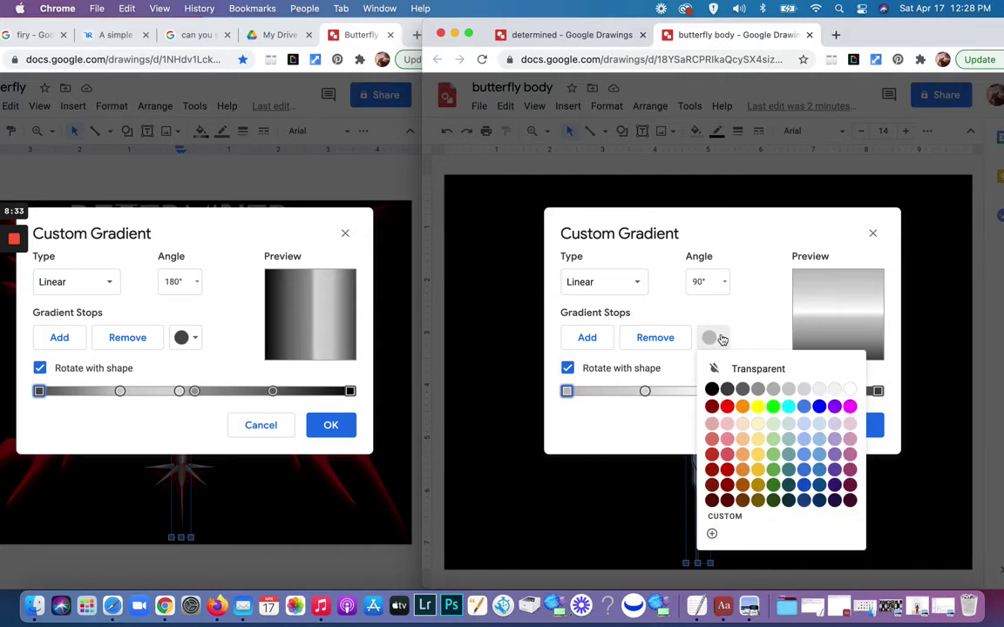
{"action": "left_click", "coordinate": [740, 391]}
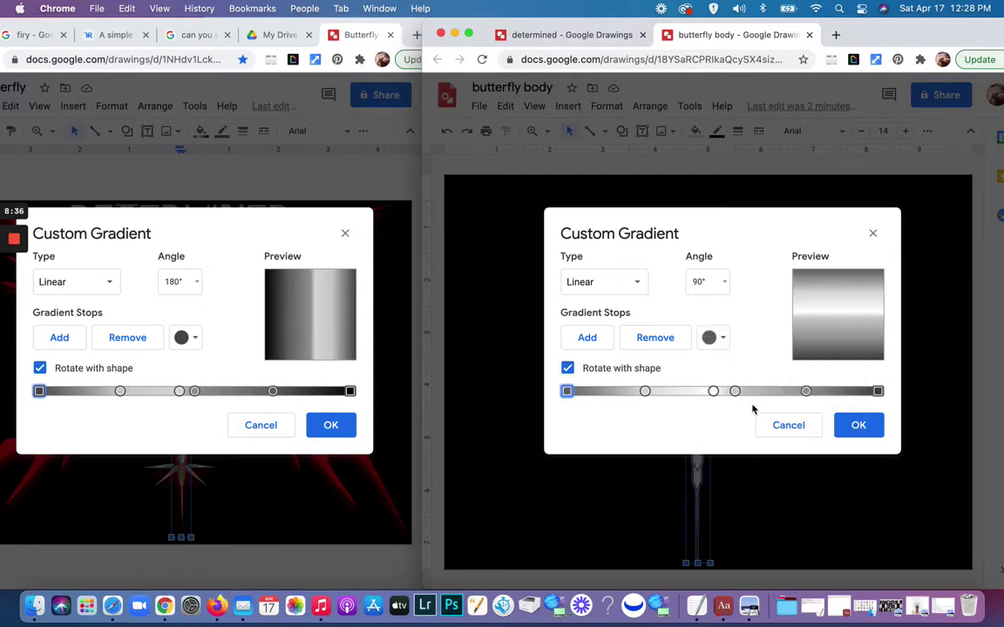
Step: Set the linear gradient's angle to 180°, apply it to the selected body segments and deselect them
{"action": "left_click", "coordinate": [722, 283]}
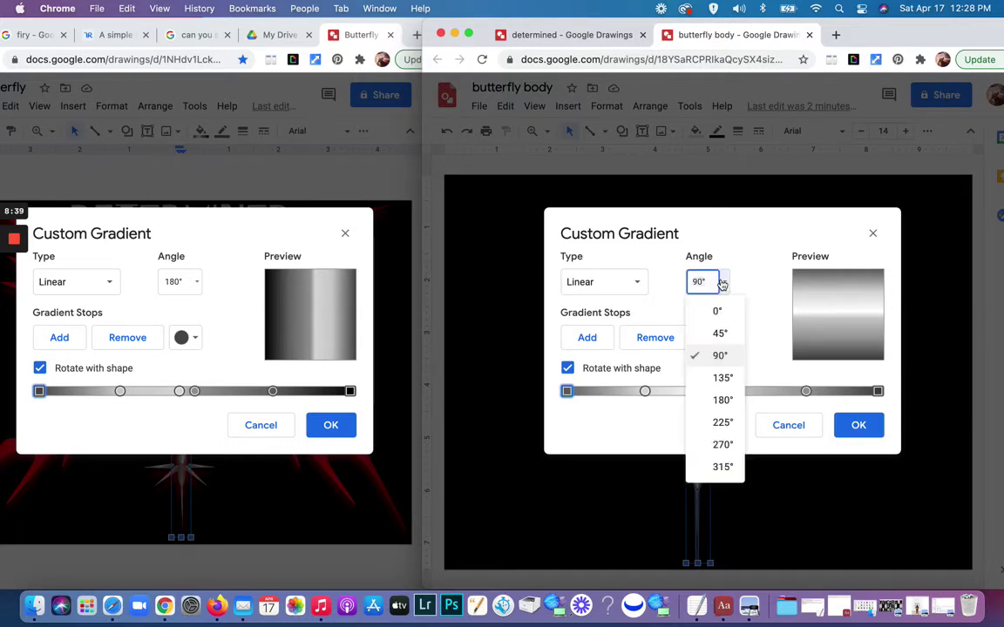
{"action": "left_click", "coordinate": [723, 400]}
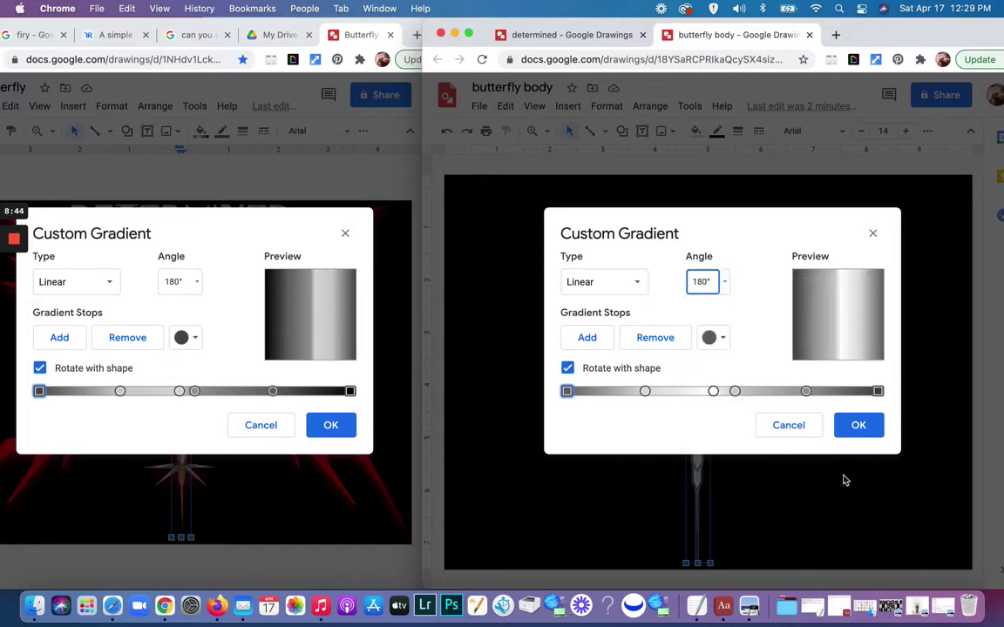
{"action": "left_click", "coordinate": [858, 431]}
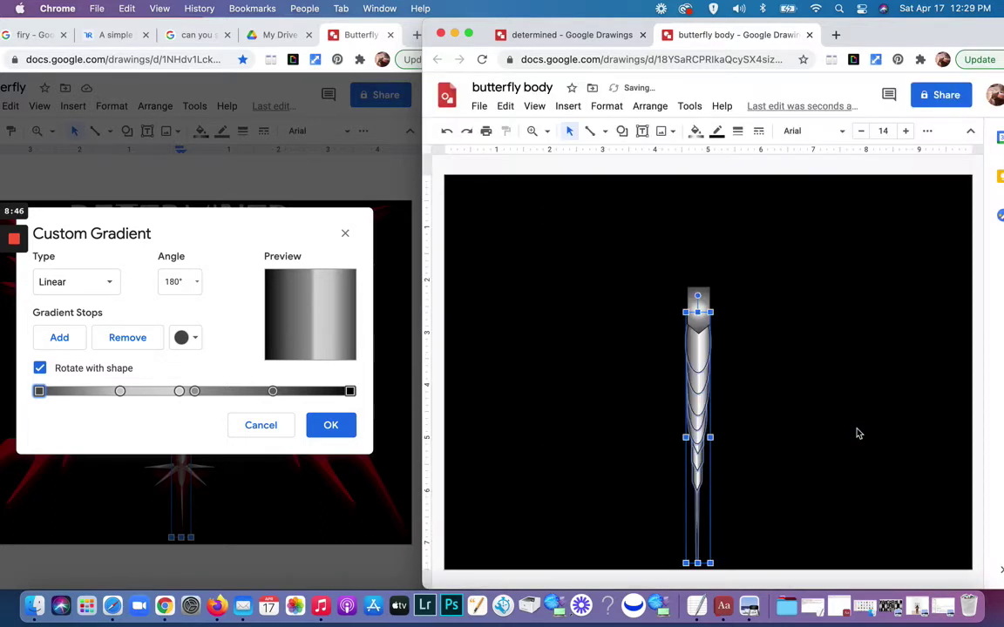
{"action": "left_click", "coordinate": [851, 433]}
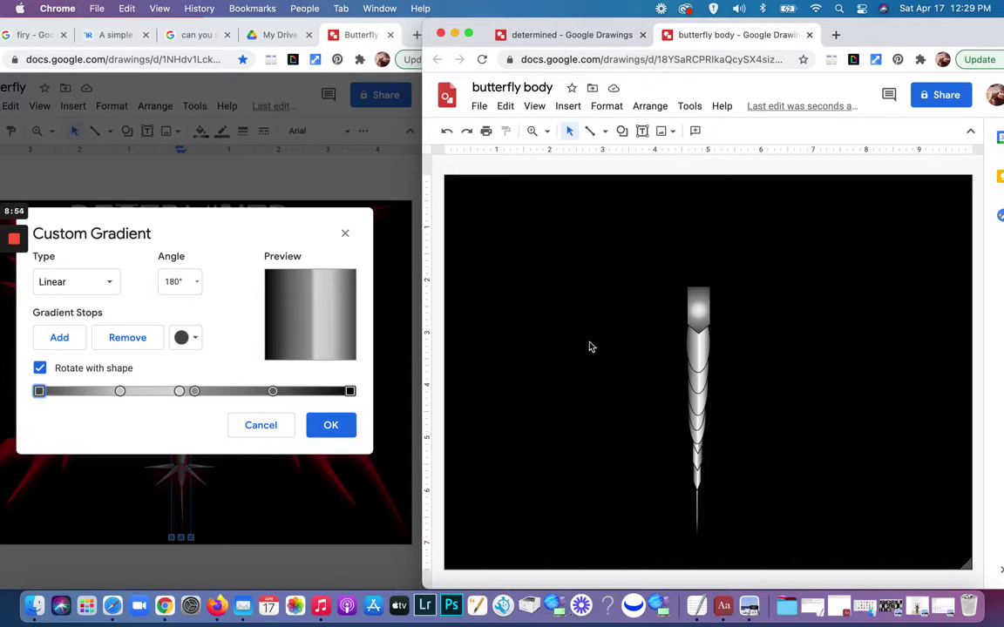
Step: Close the reference gradient settings in the finished butterfly drawing, deselect its body shapes and return to the butterfly body drawing
{"action": "left_click", "coordinate": [288, 430]}
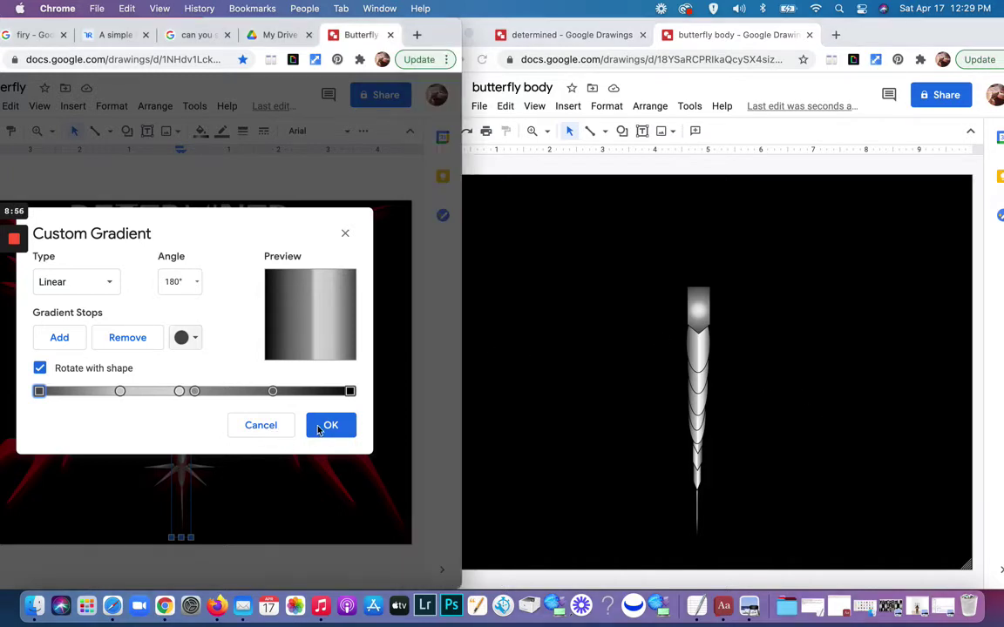
{"action": "left_click", "coordinate": [328, 425]}
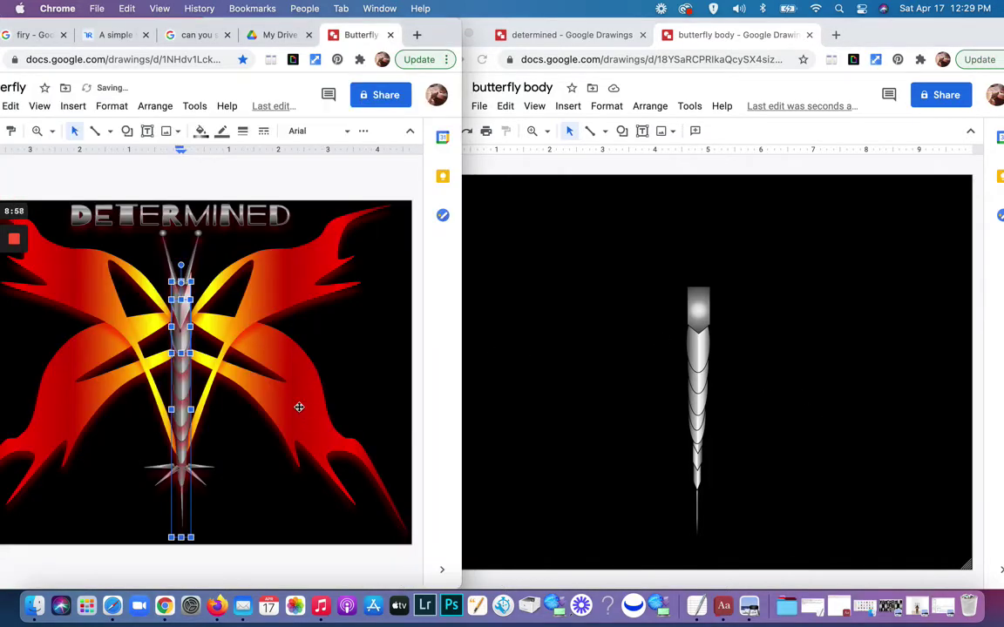
{"action": "key", "text": "Escape"}
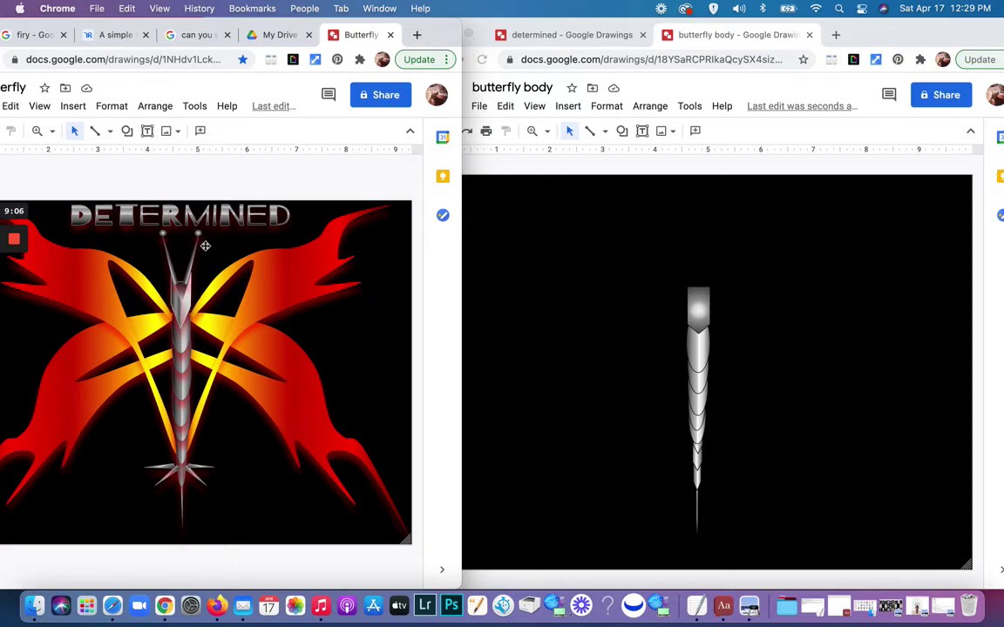
{"action": "left_click", "coordinate": [698, 514]}
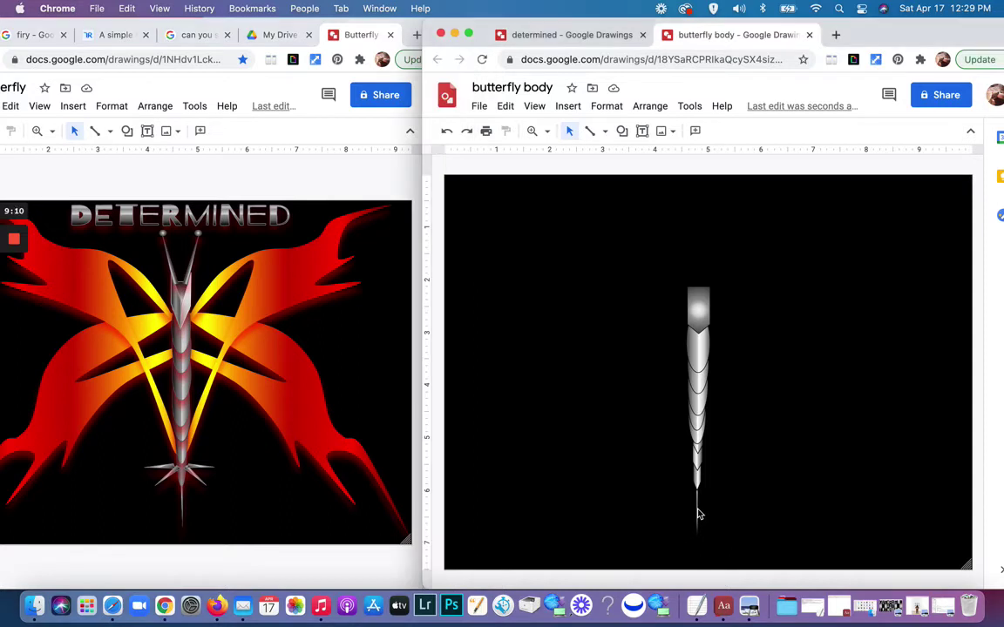
Step: Place a copy of the thin tail spike beside the body and shorten it to a small spike
{"action": "left_click", "coordinate": [697, 514]}
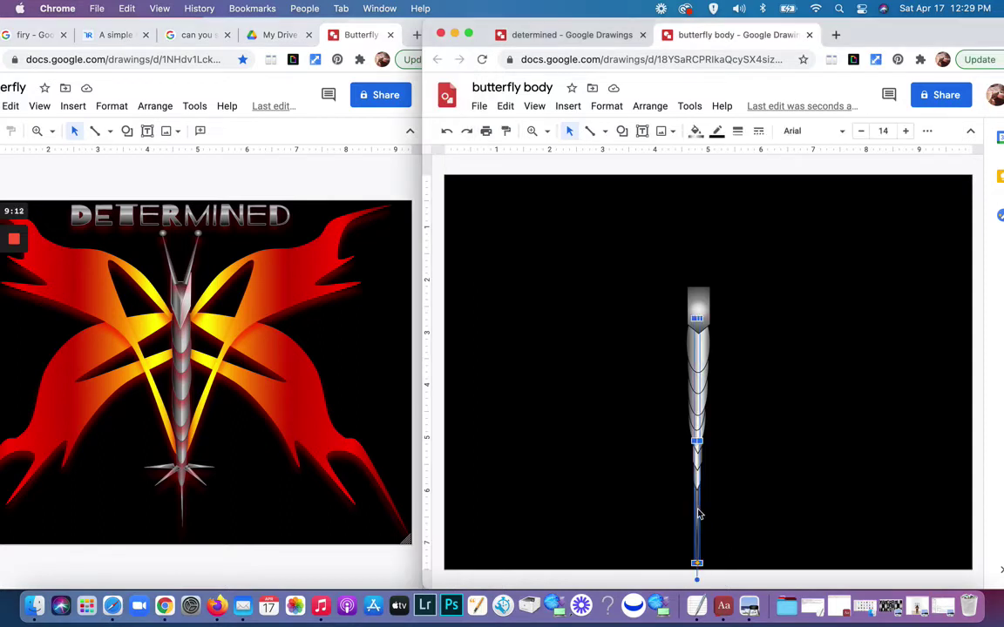
{"action": "left_click_drag", "start_coordinate": [697, 514], "coordinate": [795, 486]}
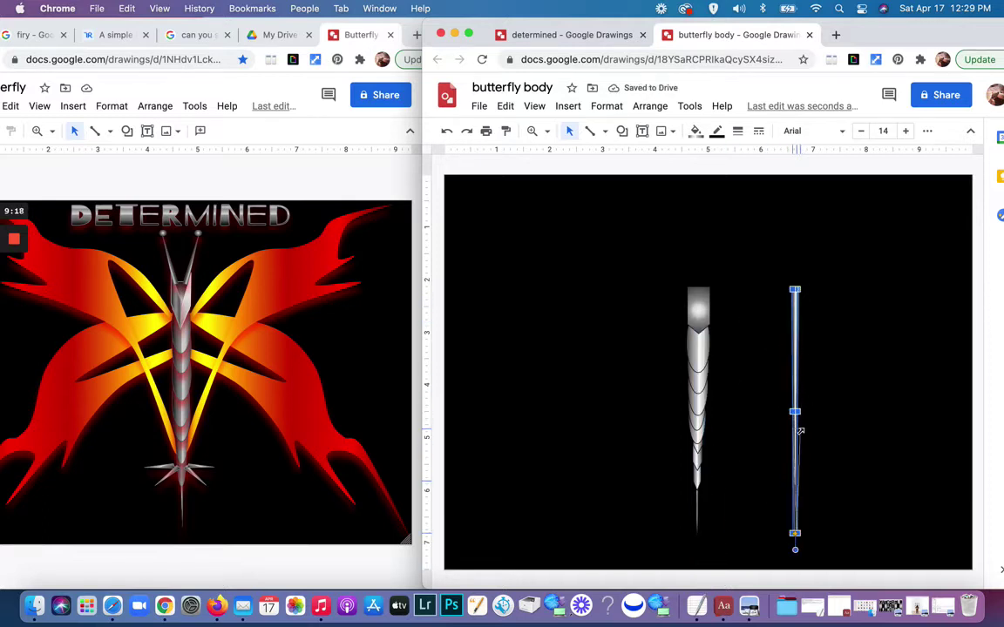
{"action": "left_click_drag", "start_coordinate": [796, 492], "coordinate": [794, 495]}
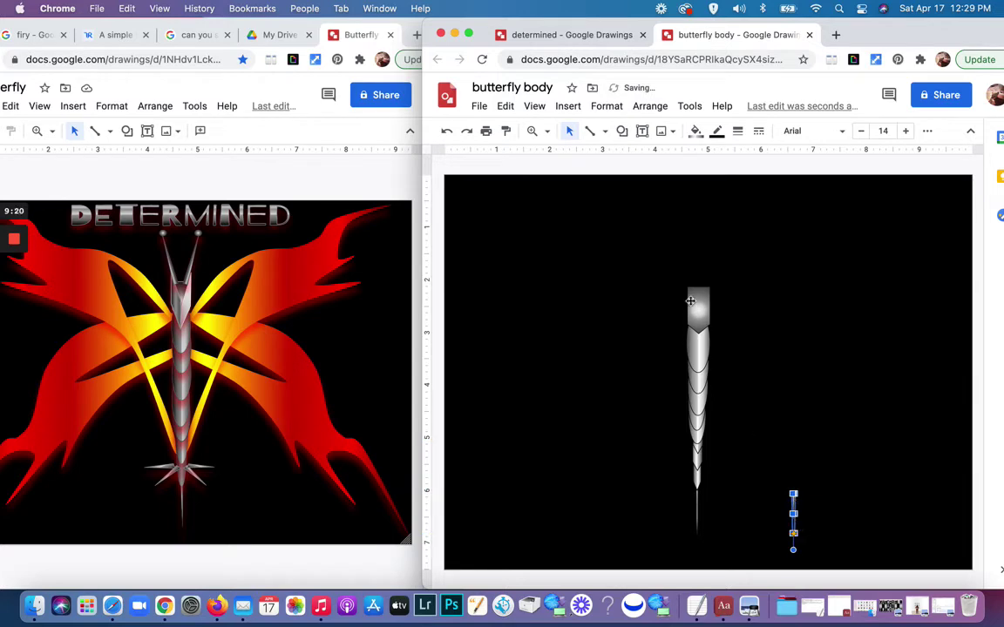
Step: Flip the short spike vertically and move it onto the upper edge of the butterfly's head as an antenna
{"action": "left_click", "coordinate": [649, 106]}
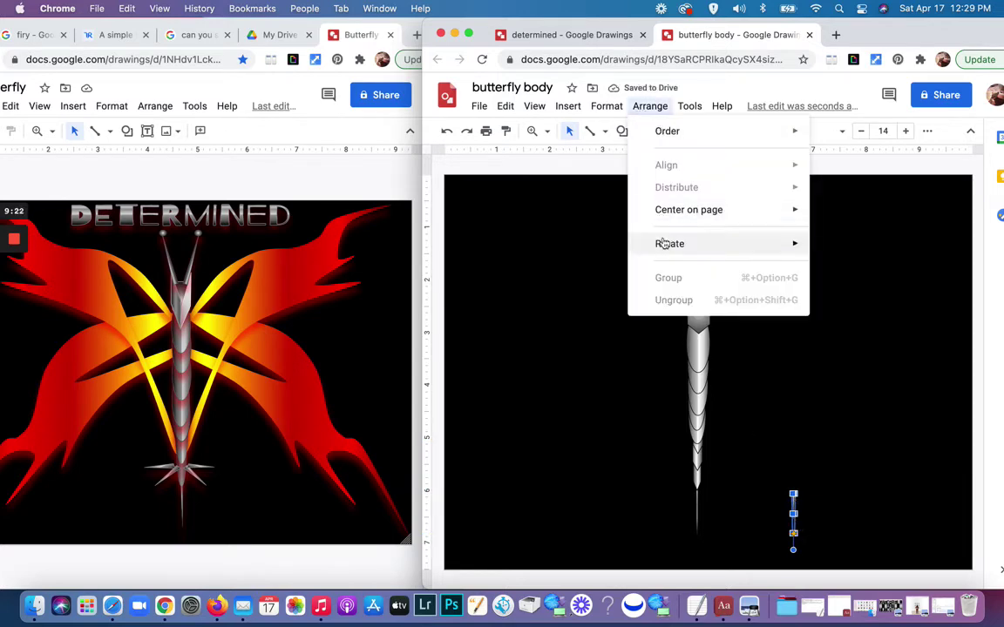
{"action": "mouse_move", "coordinate": [666, 245]}
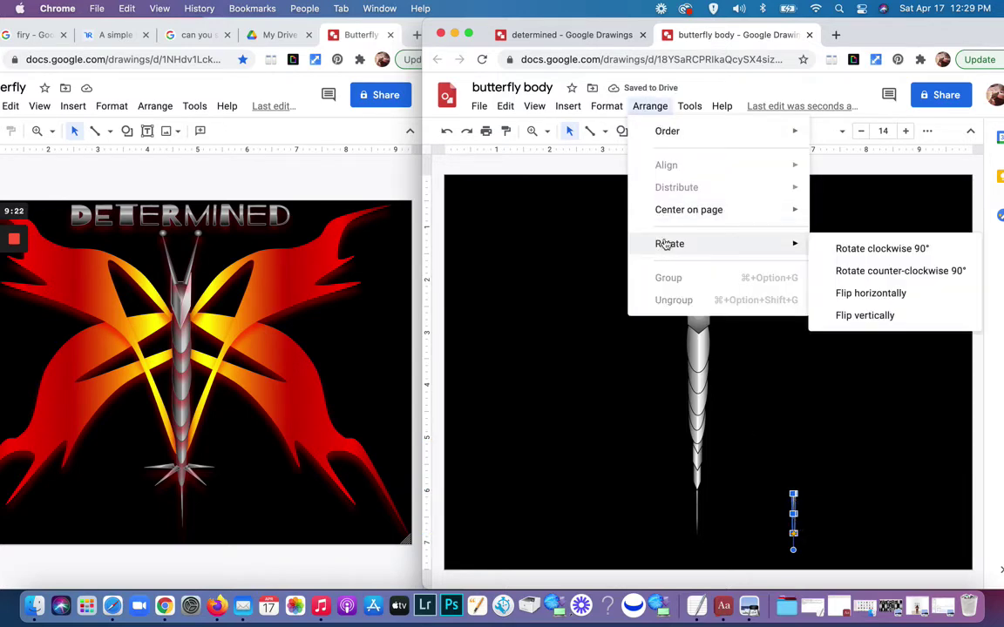
{"action": "left_click", "coordinate": [856, 315]}
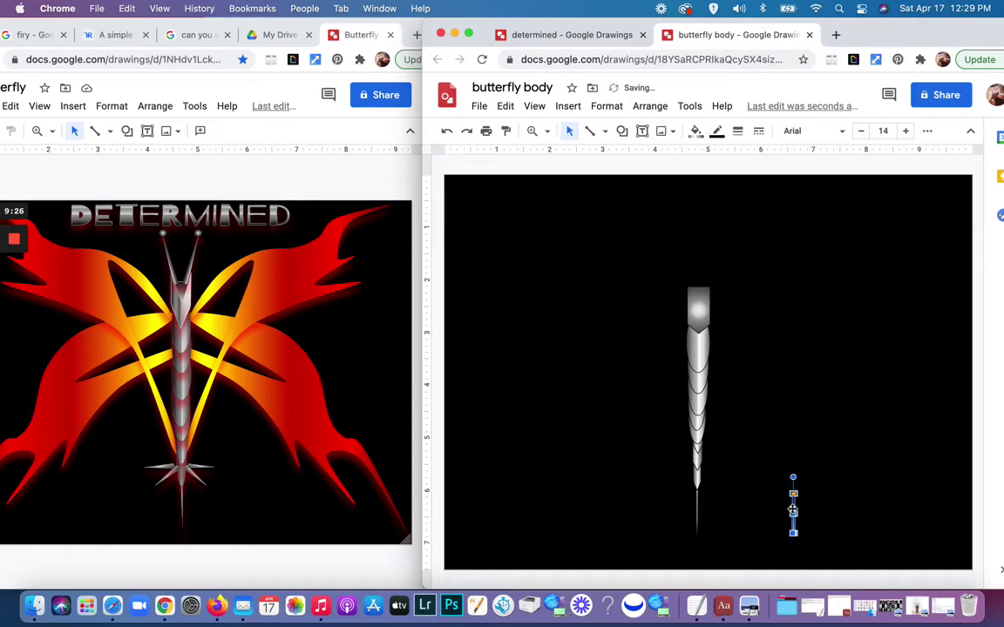
{"action": "left_click_drag", "start_coordinate": [792, 506], "coordinate": [709, 282]}
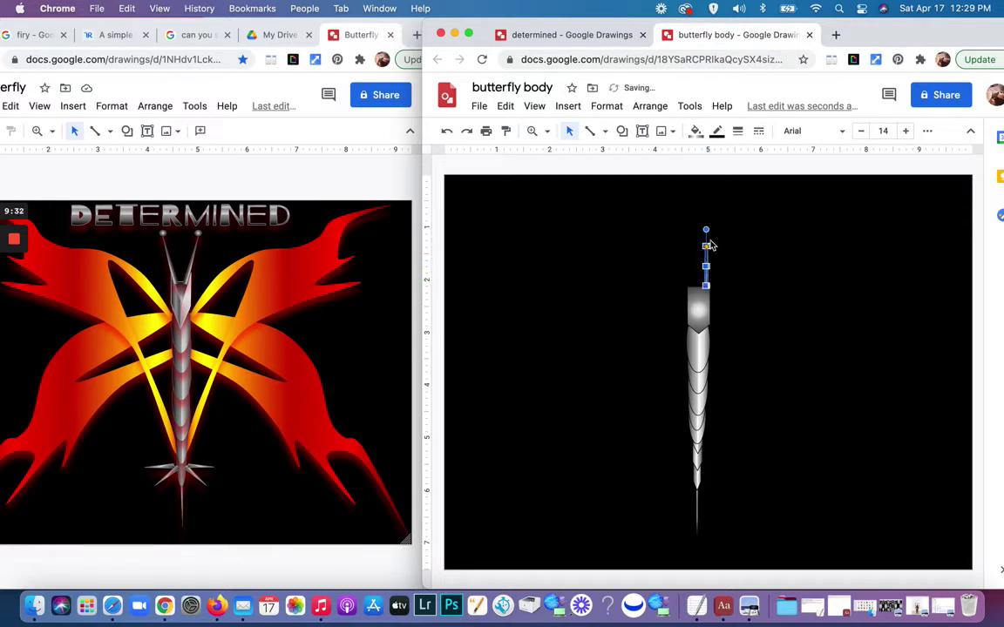
Step: Tilt the antenna slightly to the right, enlarge it and seat its base on the head
{"action": "left_click_drag", "start_coordinate": [707, 230], "coordinate": [716, 234]}
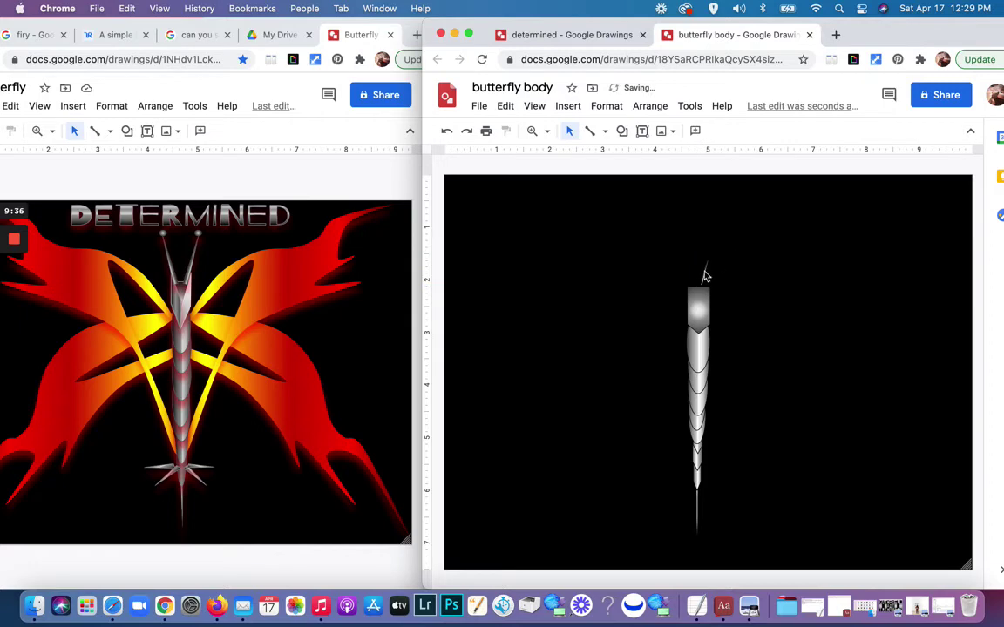
{"action": "left_click_drag", "start_coordinate": [708, 277], "coordinate": [719, 279]}
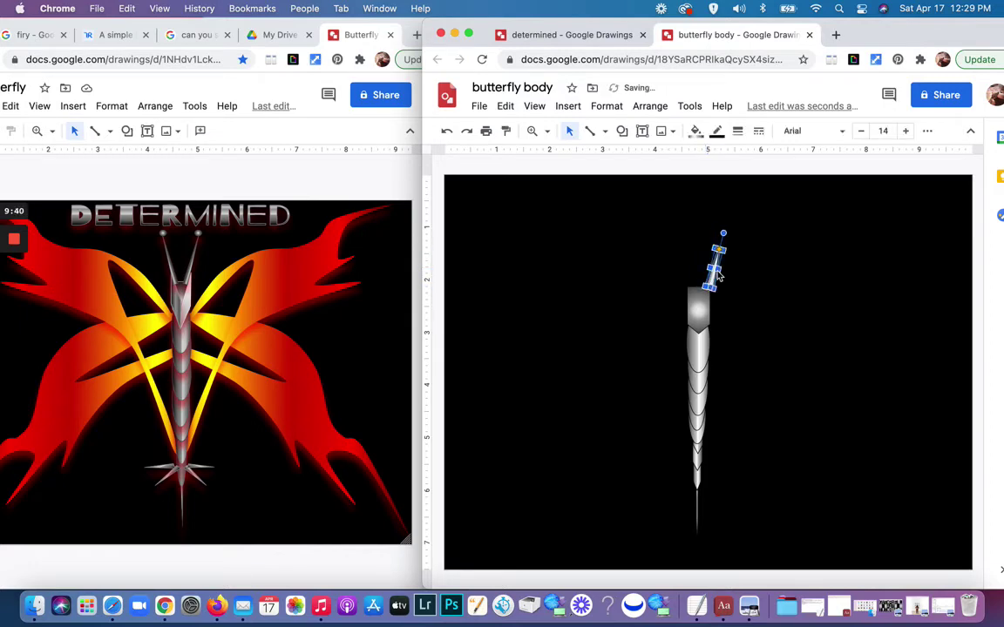
{"action": "left_click", "coordinate": [711, 281]}
{"action": "left_click", "coordinate": [710, 281]}
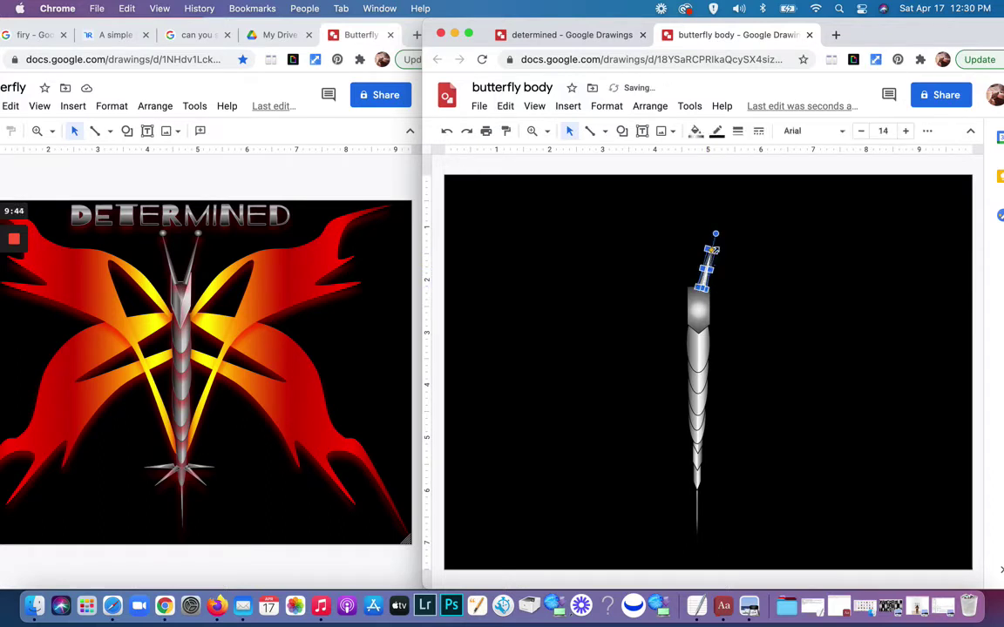
{"action": "left_click_drag", "start_coordinate": [717, 250], "coordinate": [719, 233]}
{"action": "left_click", "coordinate": [730, 291]}
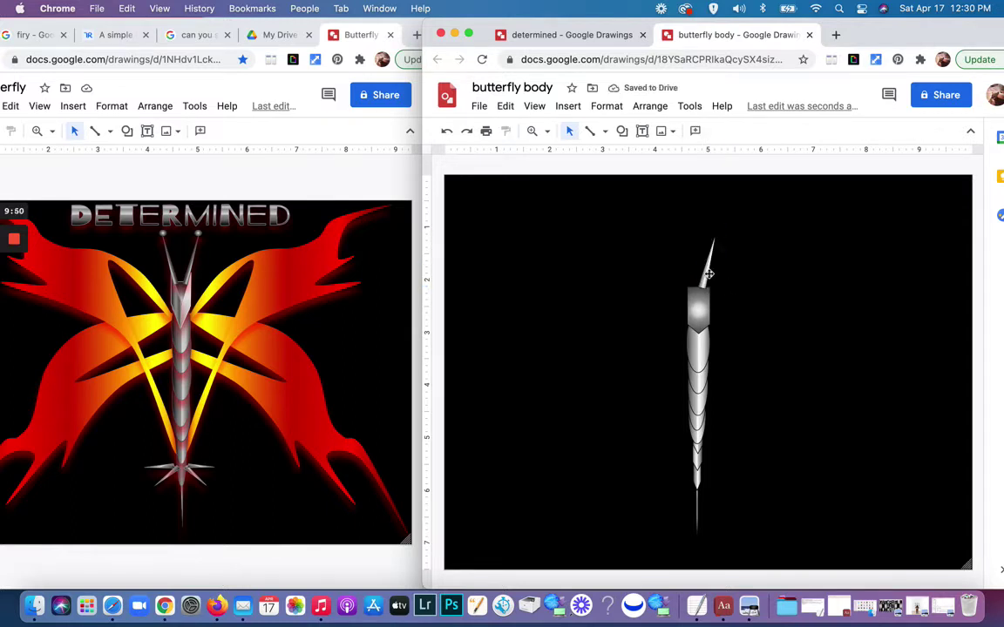
Step: Narrow the antenna slightly and nudge it toward the right corner of the head
{"action": "left_click", "coordinate": [712, 275]}
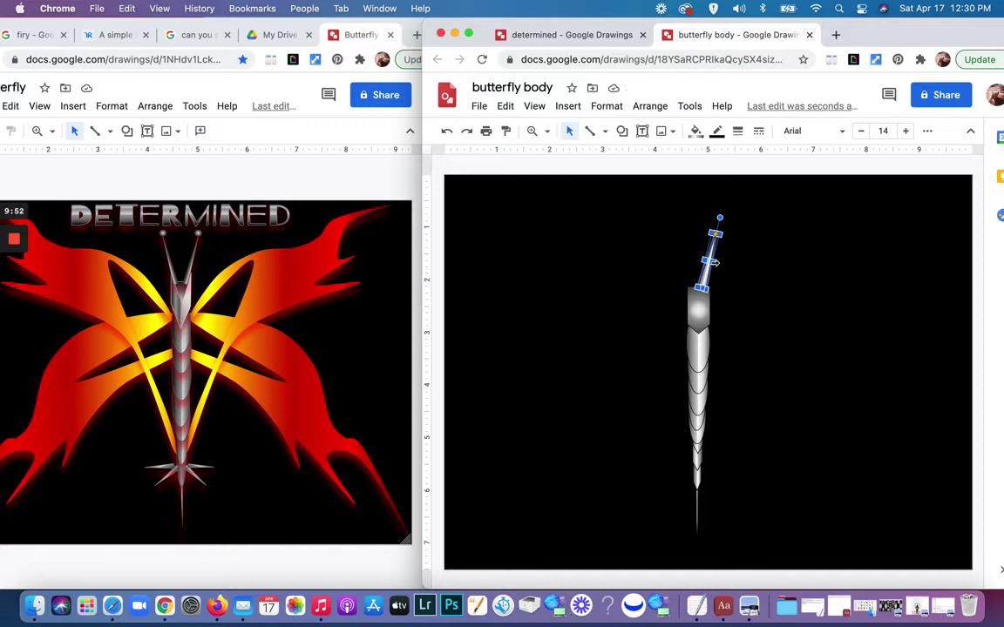
{"action": "left_click_drag", "start_coordinate": [714, 262], "coordinate": [711, 261]}
{"action": "left_click", "coordinate": [723, 287]}
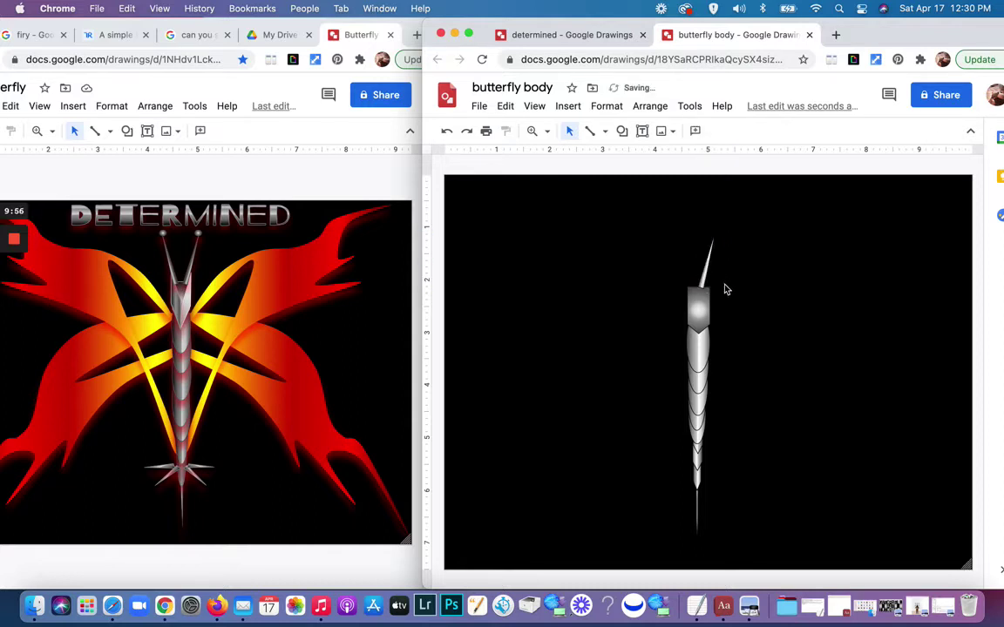
{"action": "left_click", "coordinate": [707, 278]}
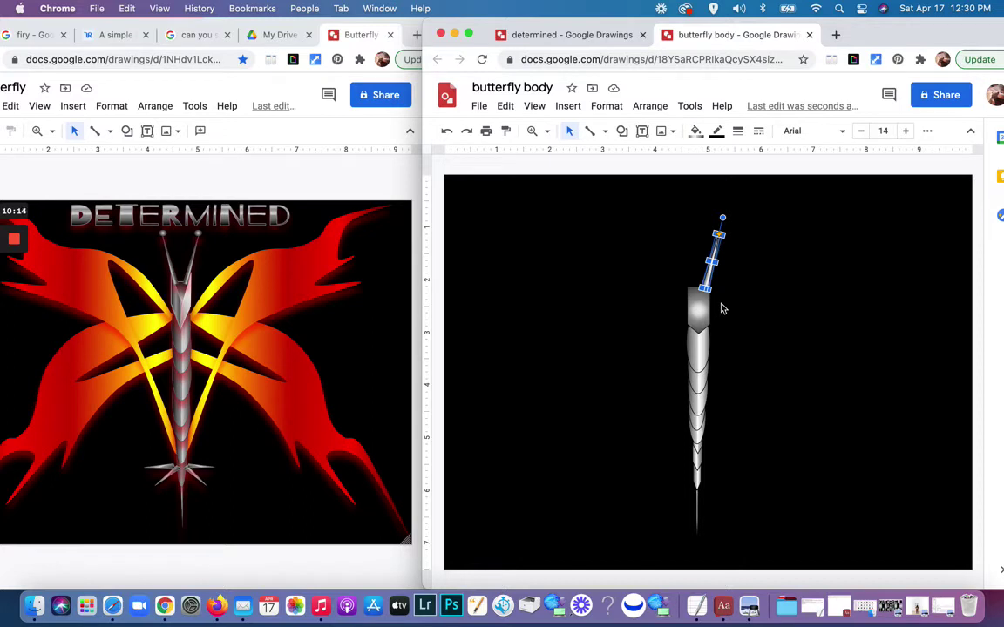
{"action": "key", "text": "Right"}
Step: Duplicate the antenna, flip the copy horizontally and place it on the left corner of the head
{"action": "key", "text": "Down"}
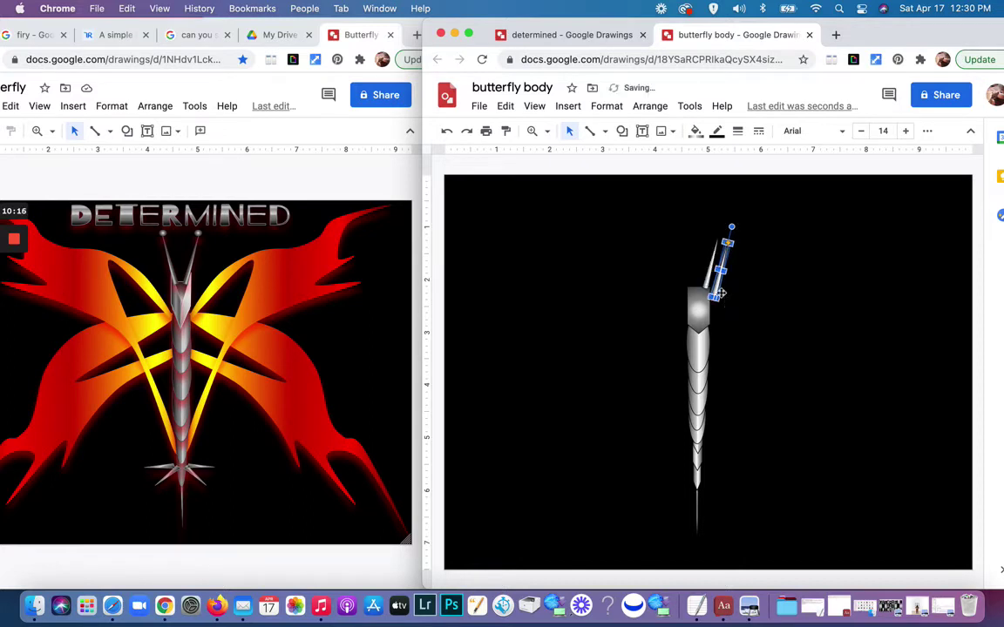
{"action": "left_click", "coordinate": [650, 110]}
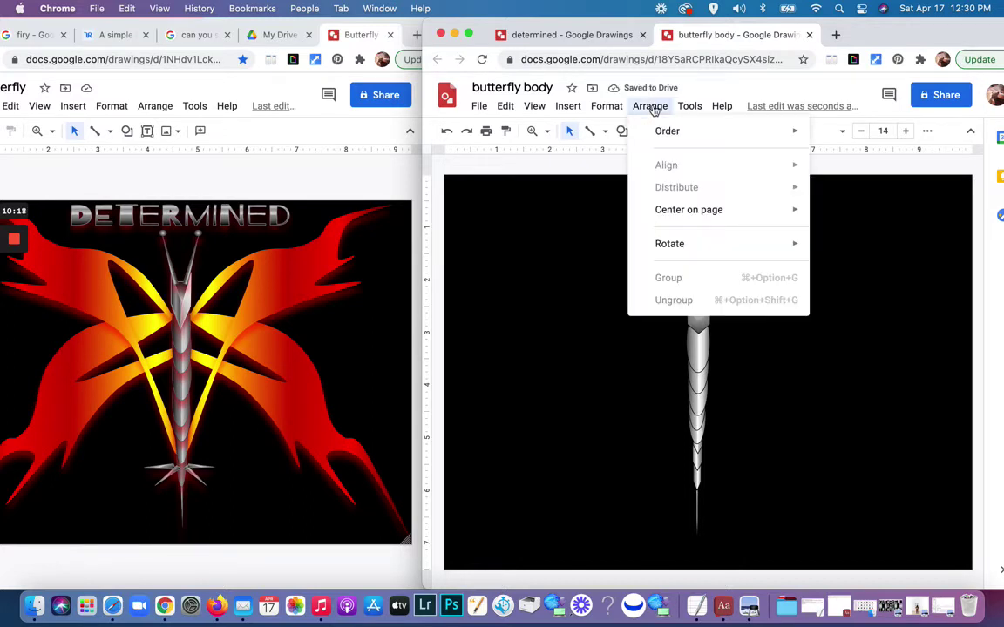
{"action": "mouse_move", "coordinate": [667, 244]}
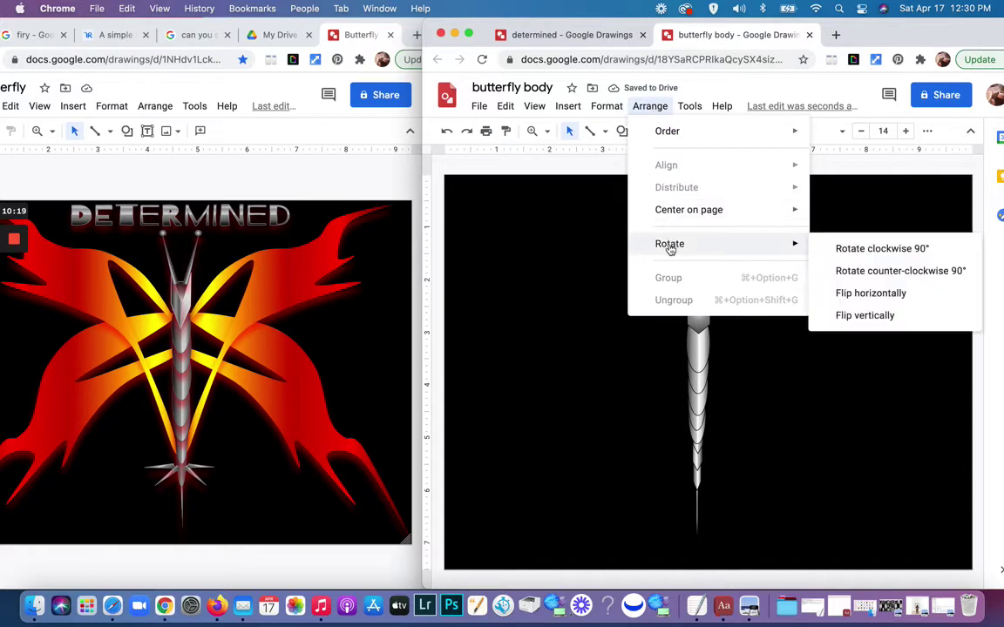
{"action": "left_click", "coordinate": [833, 293]}
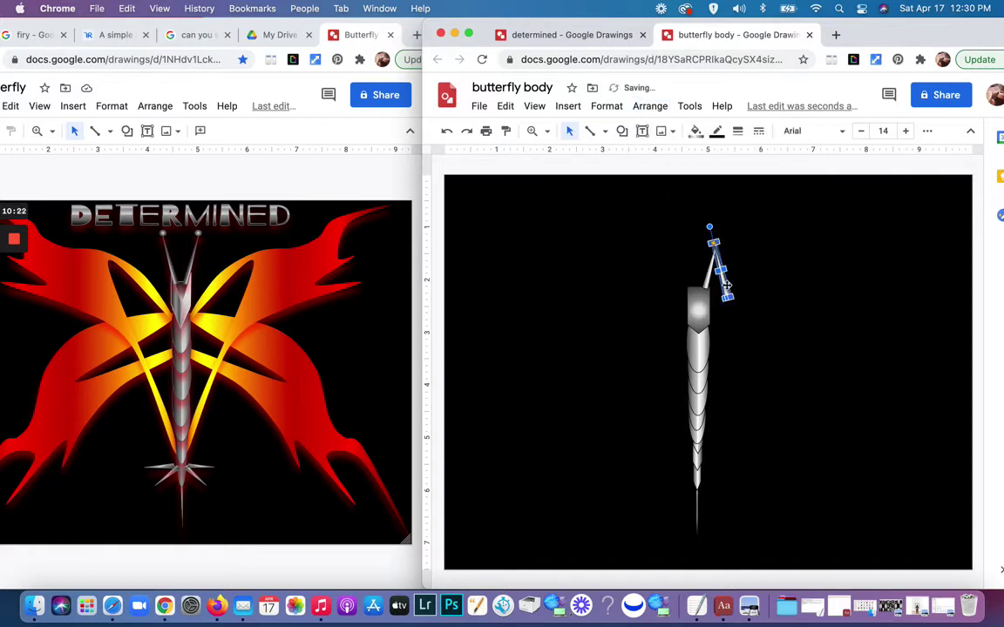
{"action": "left_click_drag", "start_coordinate": [722, 284], "coordinate": [690, 279]}
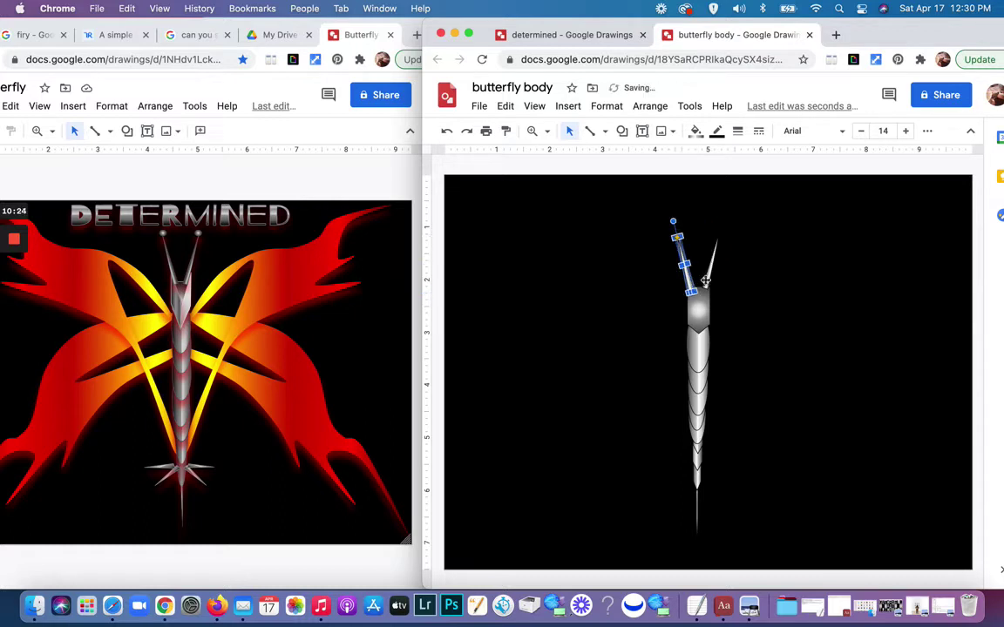
Step: Fine-tune the positions of both antennae so they sit evenly on the head
{"action": "left_click", "coordinate": [710, 281]}
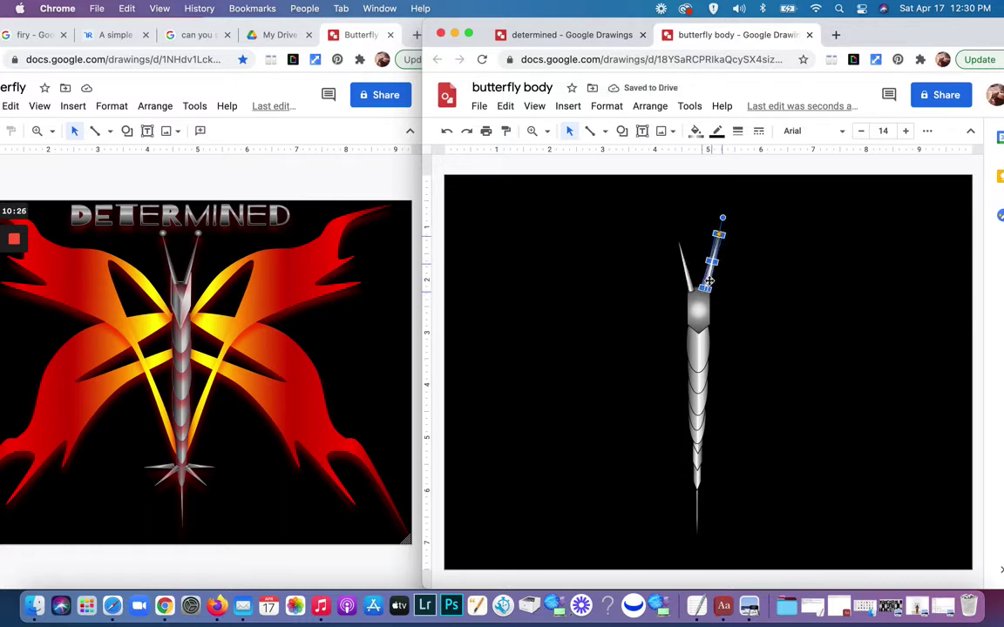
{"action": "left_click", "coordinate": [749, 278]}
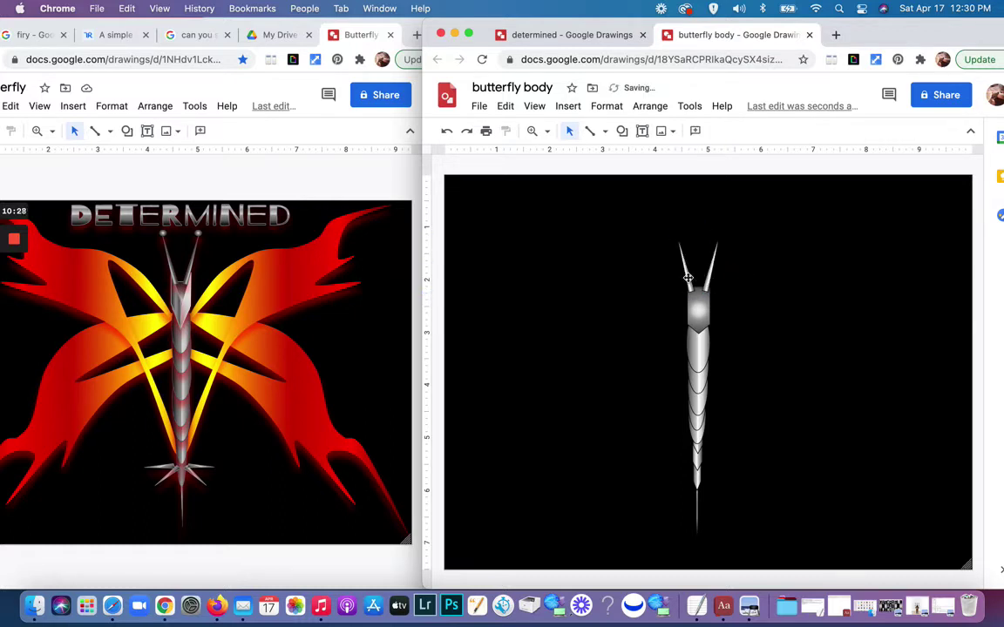
{"action": "left_click", "coordinate": [690, 283]}
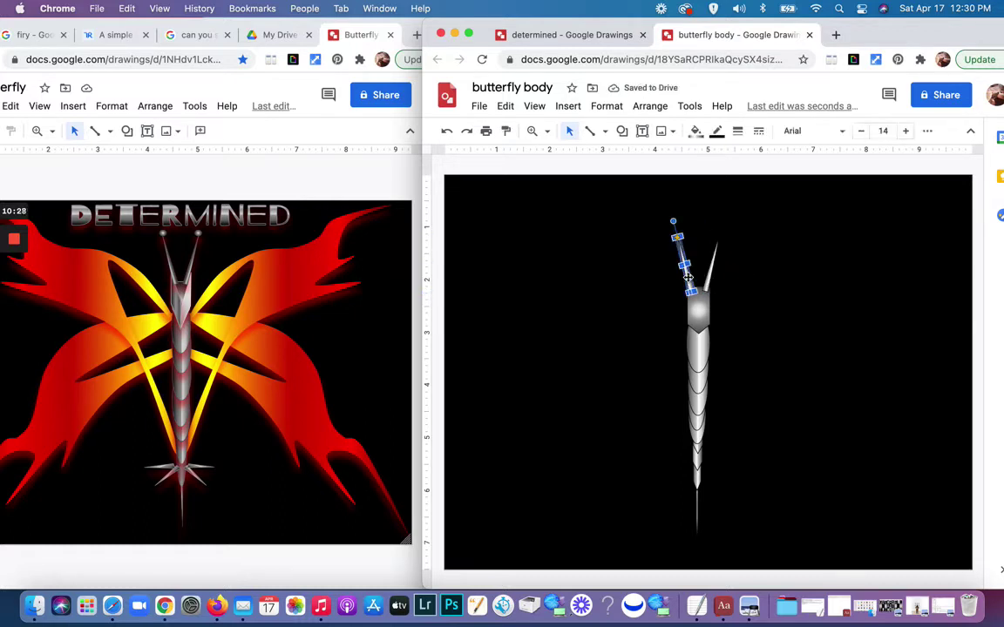
{"action": "left_click", "coordinate": [746, 298]}
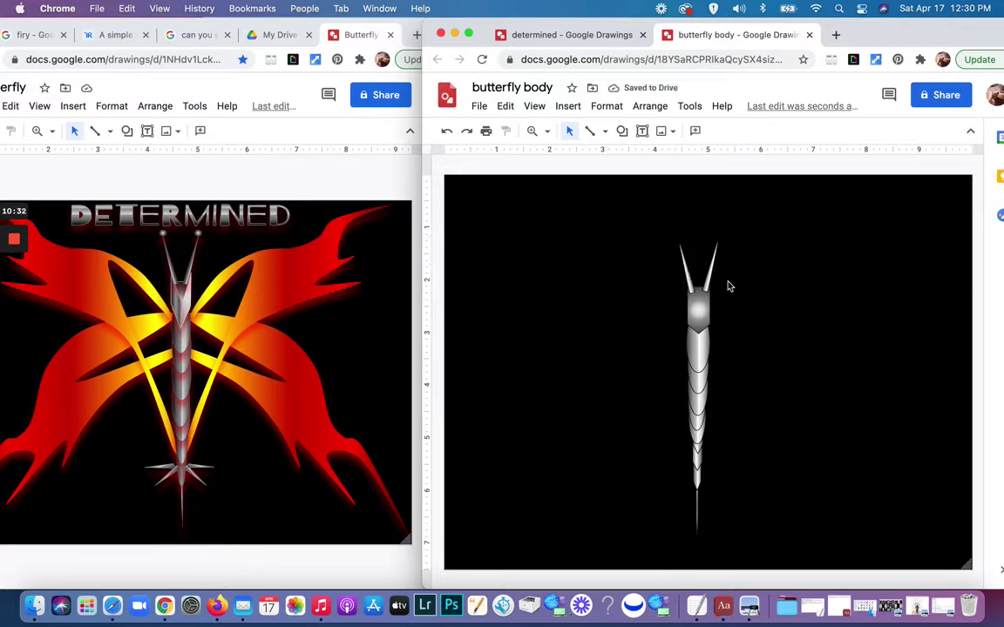
{"action": "left_click", "coordinate": [713, 282]}
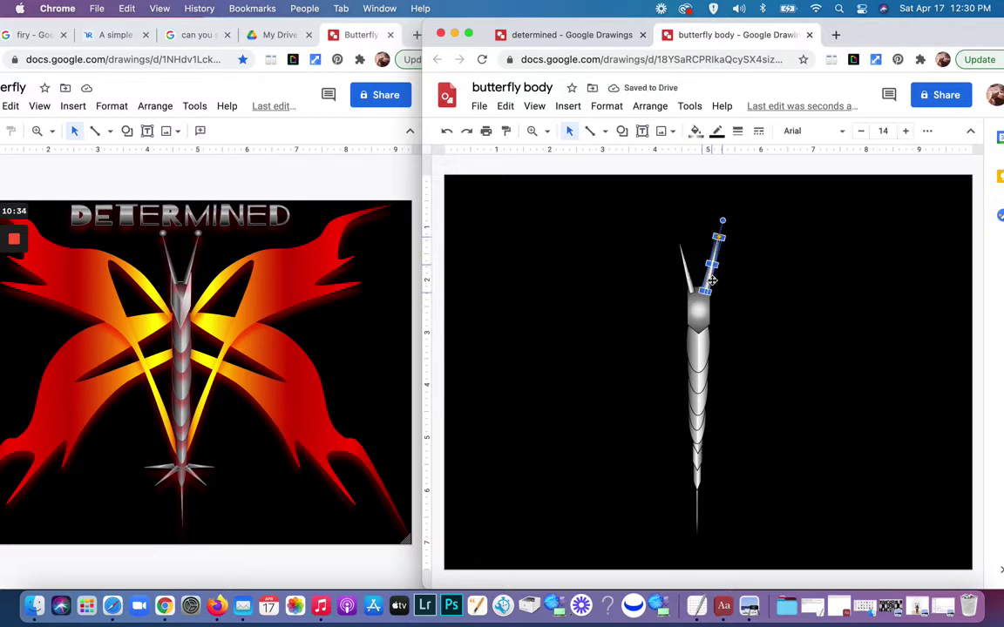
{"action": "left_click", "coordinate": [749, 286]}
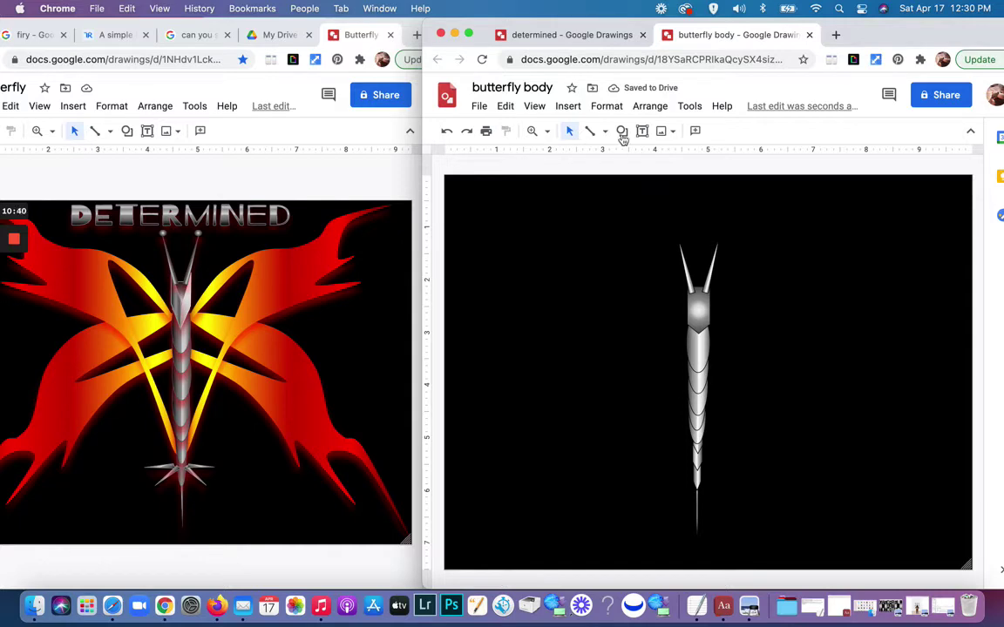
{"action": "left_click", "coordinate": [621, 131]}
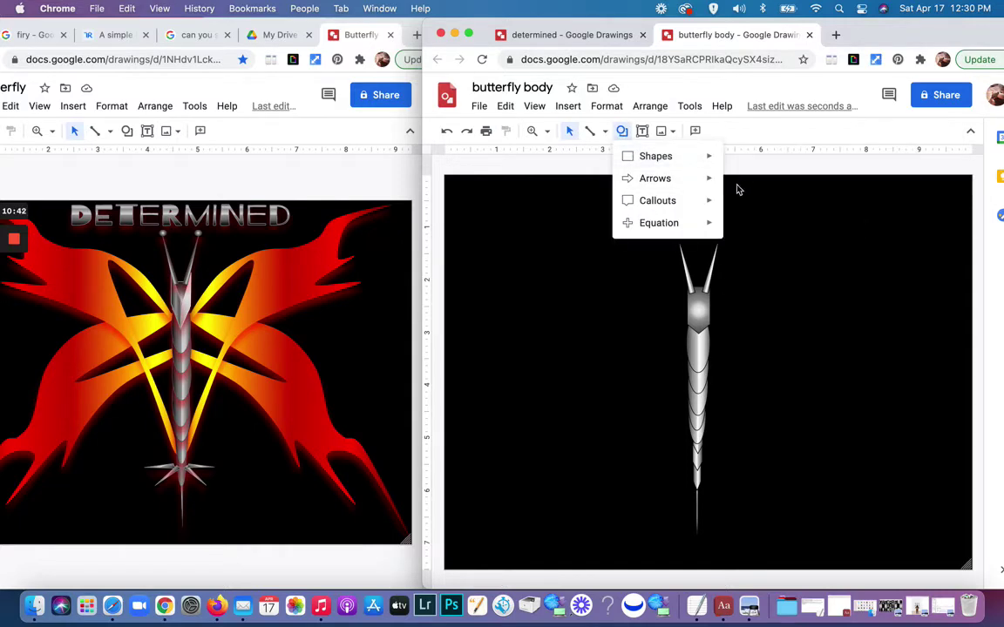
{"action": "left_click", "coordinate": [734, 162]}
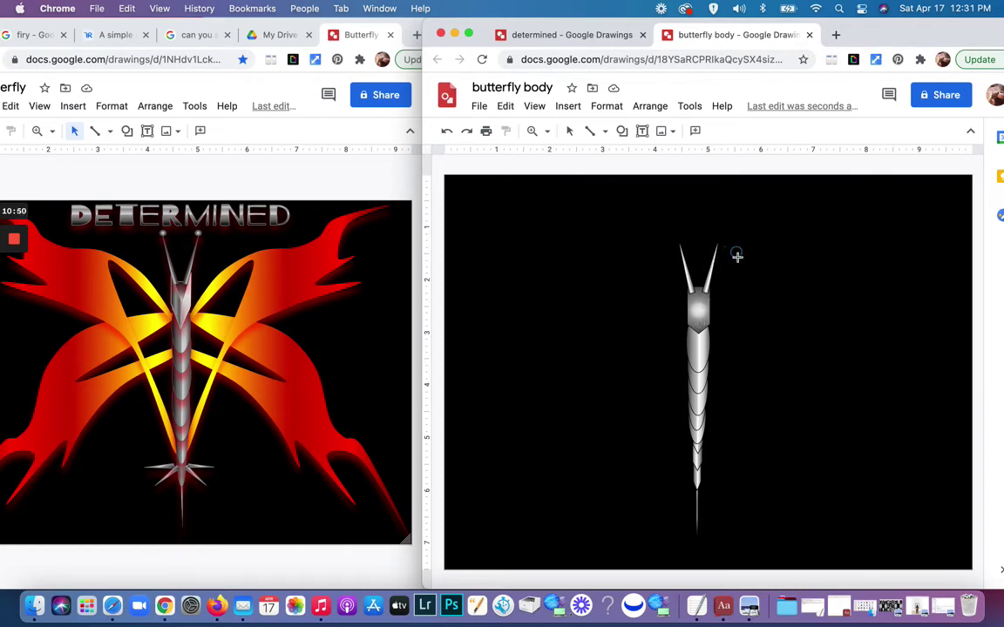
{"action": "left_click", "coordinate": [736, 255]}
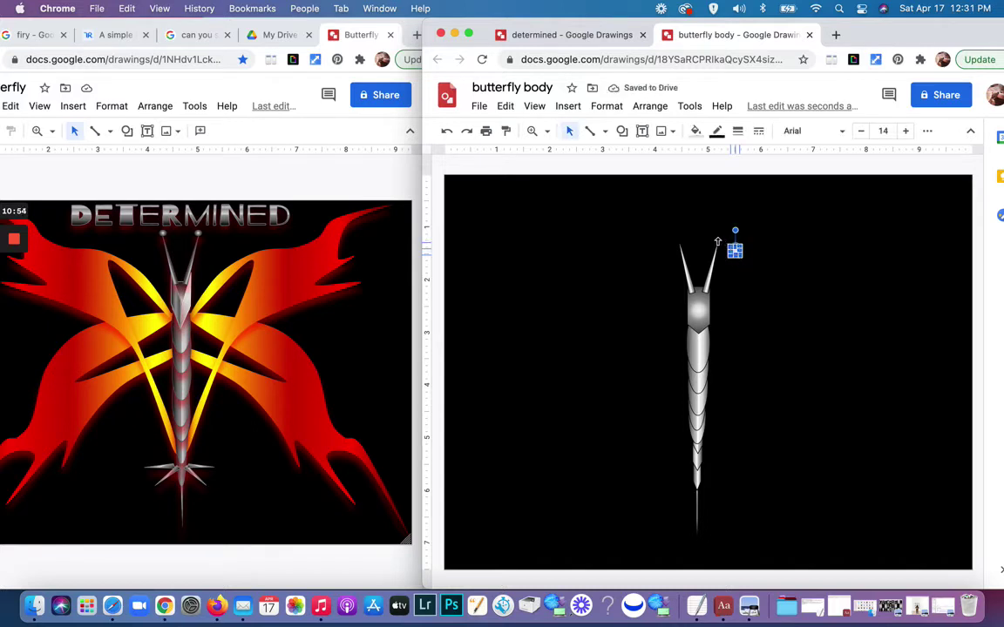
{"action": "left_click_drag", "start_coordinate": [735, 244], "coordinate": [735, 240]}
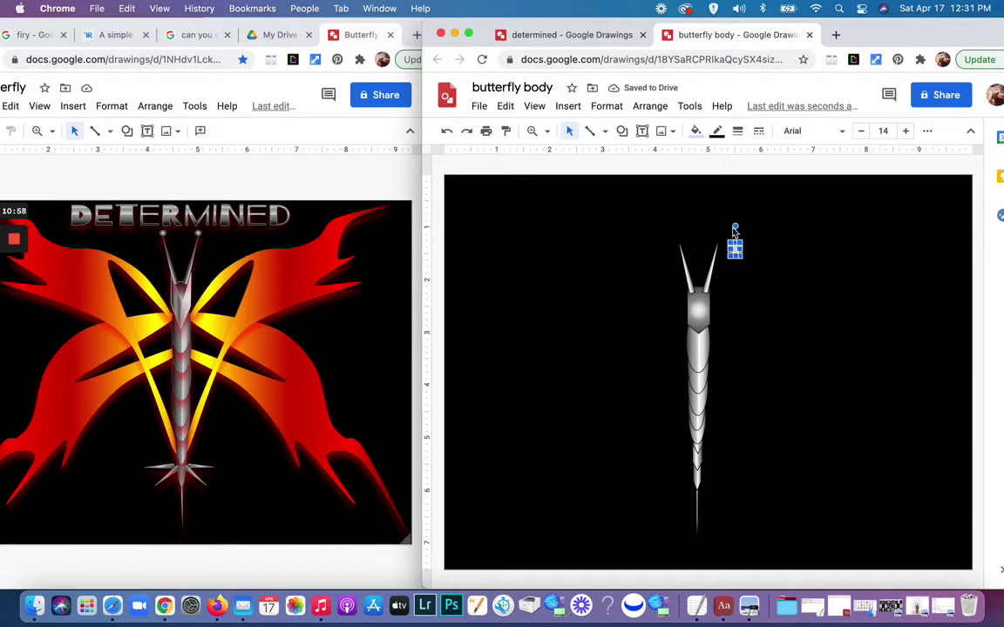
{"action": "key", "text": "BackSpace"}
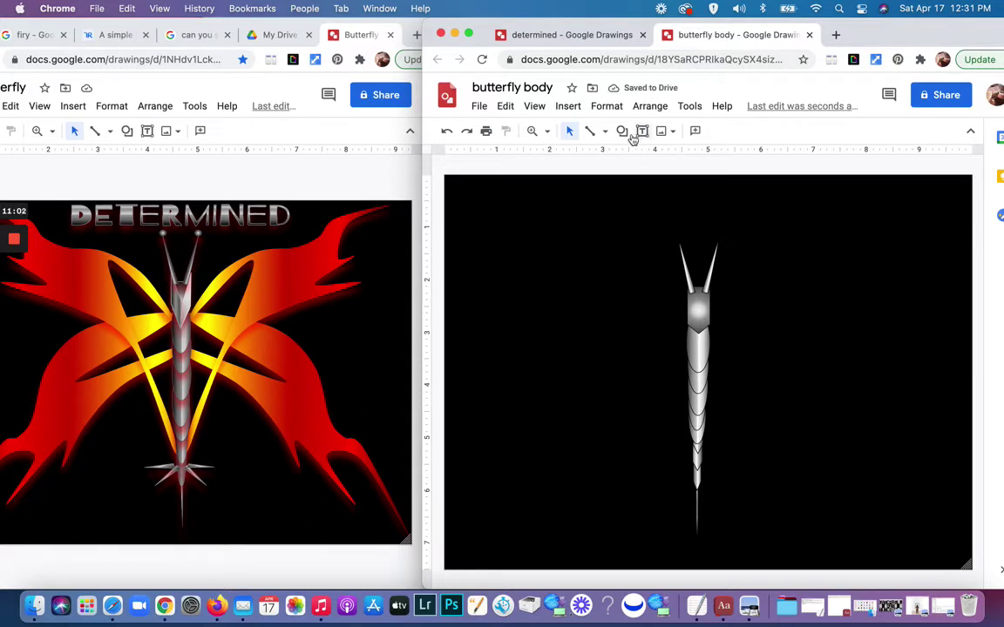
Step: Draw a small circle and position it on the tip of the right antenna
{"action": "left_click", "coordinate": [624, 131]}
{"action": "mouse_move", "coordinate": [632, 161]}
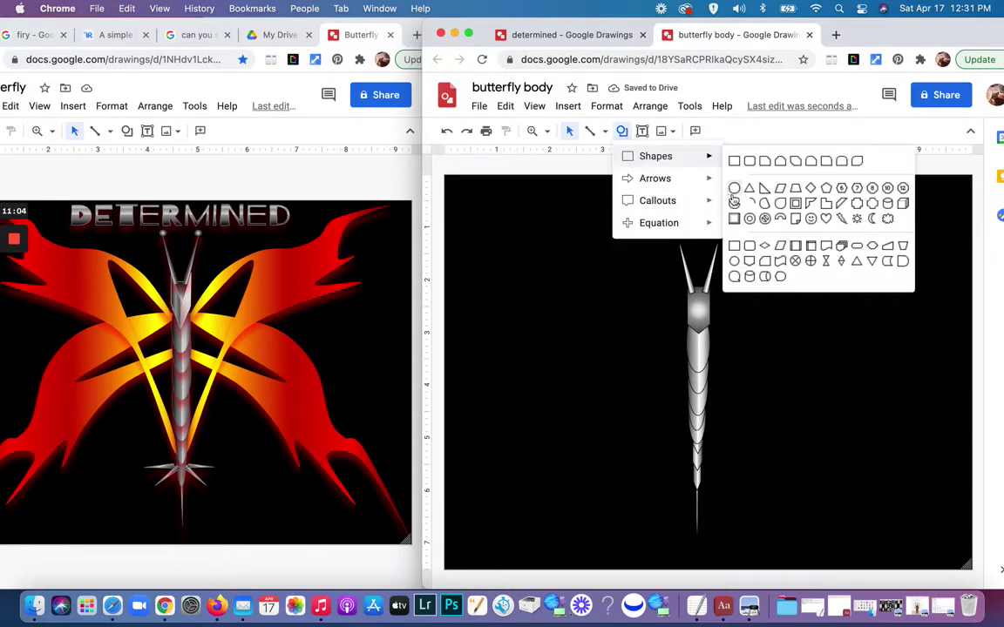
{"action": "left_click", "coordinate": [732, 184]}
{"action": "left_click_drag", "start_coordinate": [717, 237], "coordinate": [726, 251]}
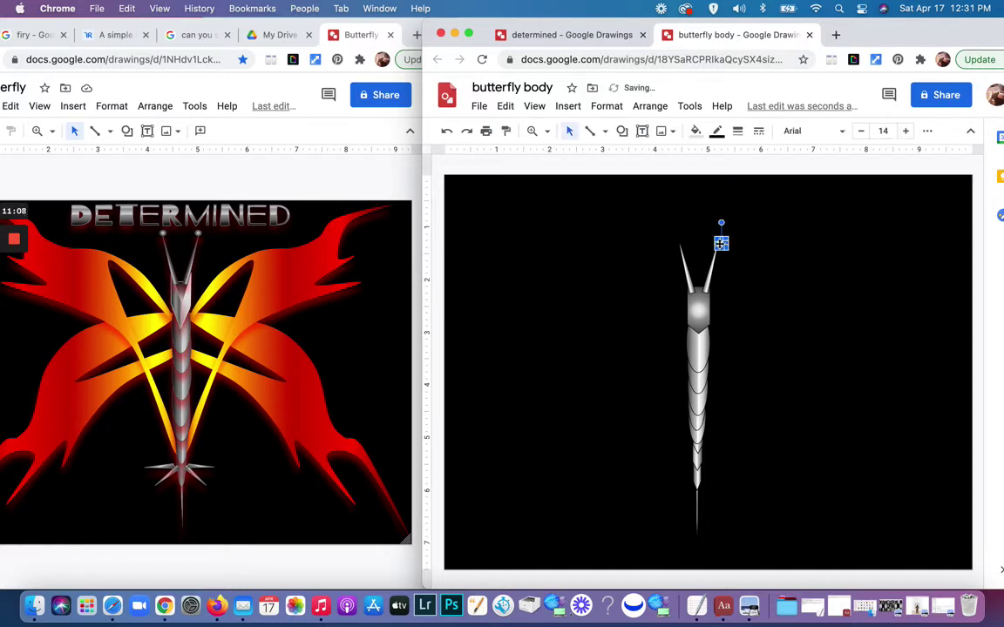
{"action": "left_click", "coordinate": [745, 247]}
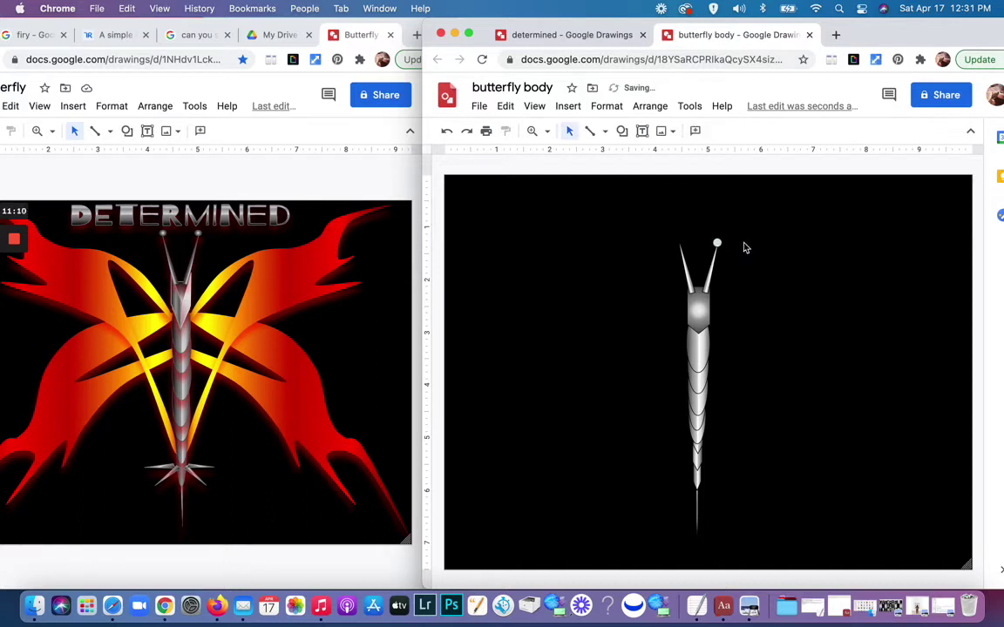
Step: Fill the ball on the right antenna's tip with the custom radial gray gradient
{"action": "left_click", "coordinate": [717, 243]}
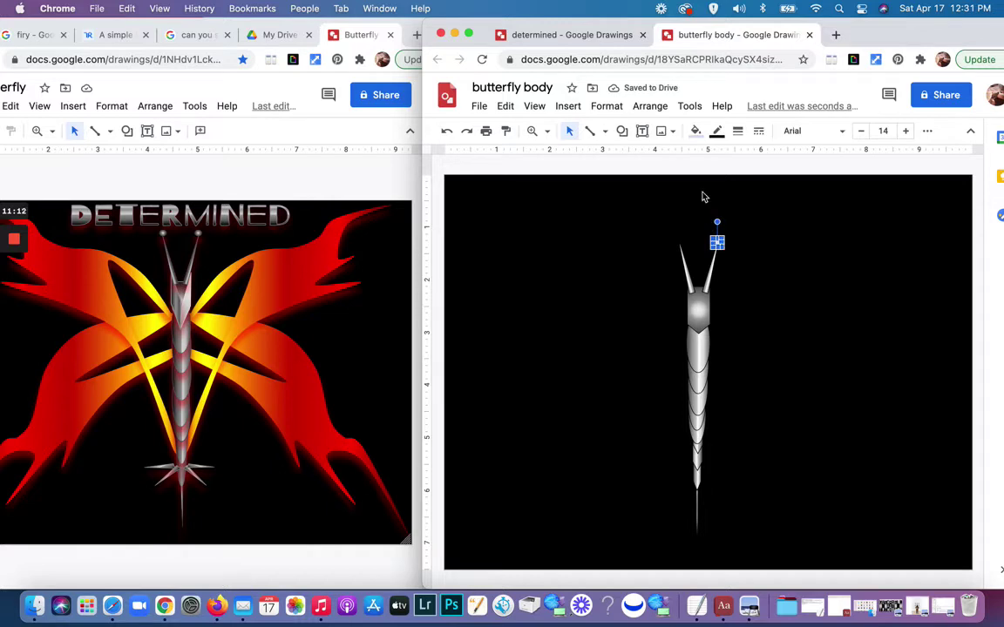
{"action": "left_click", "coordinate": [696, 131]}
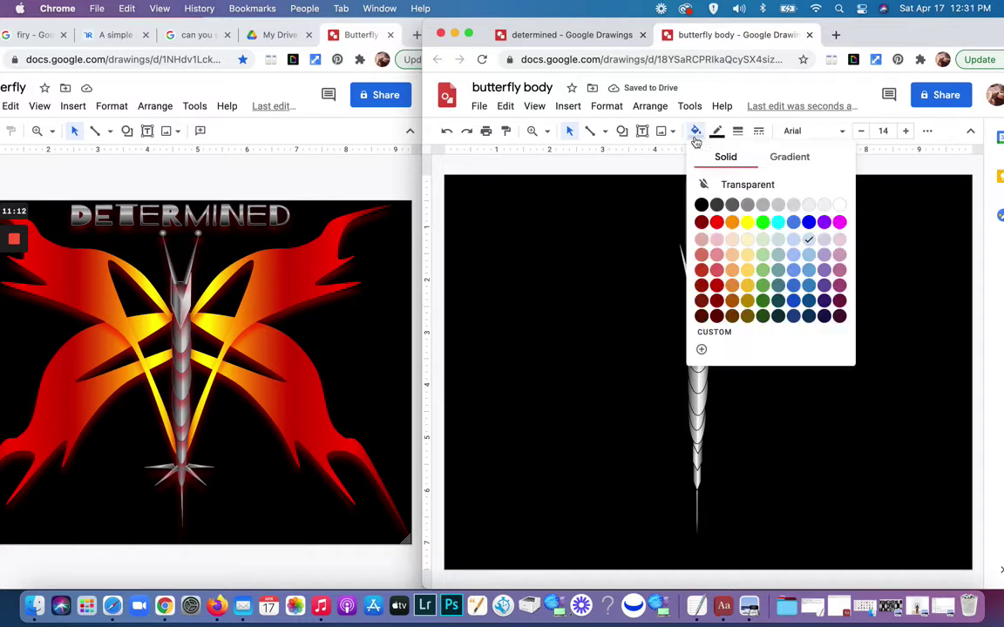
{"action": "left_click", "coordinate": [789, 158]}
{"action": "left_click", "coordinate": [701, 328]}
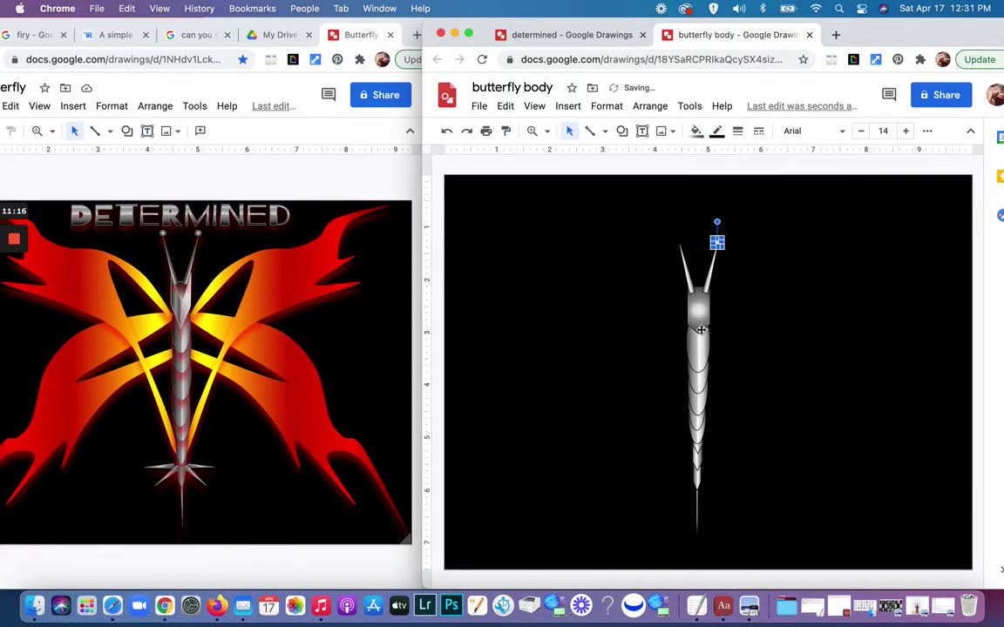
{"action": "left_click", "coordinate": [751, 322]}
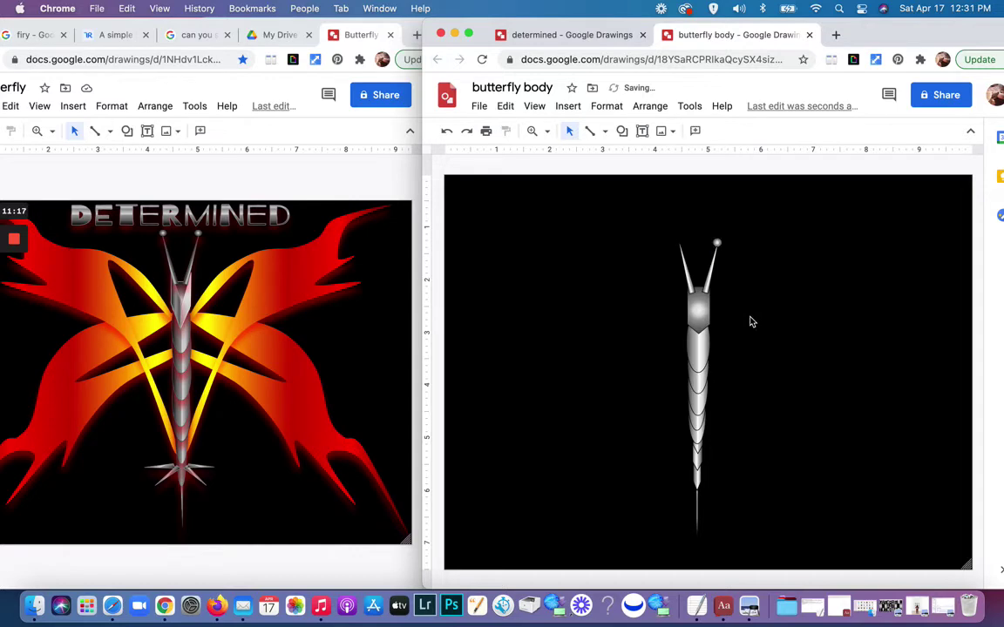
Step: Duplicate the gradient ball and place the copy on the tip of the left antenna
{"action": "left_click", "coordinate": [718, 245]}
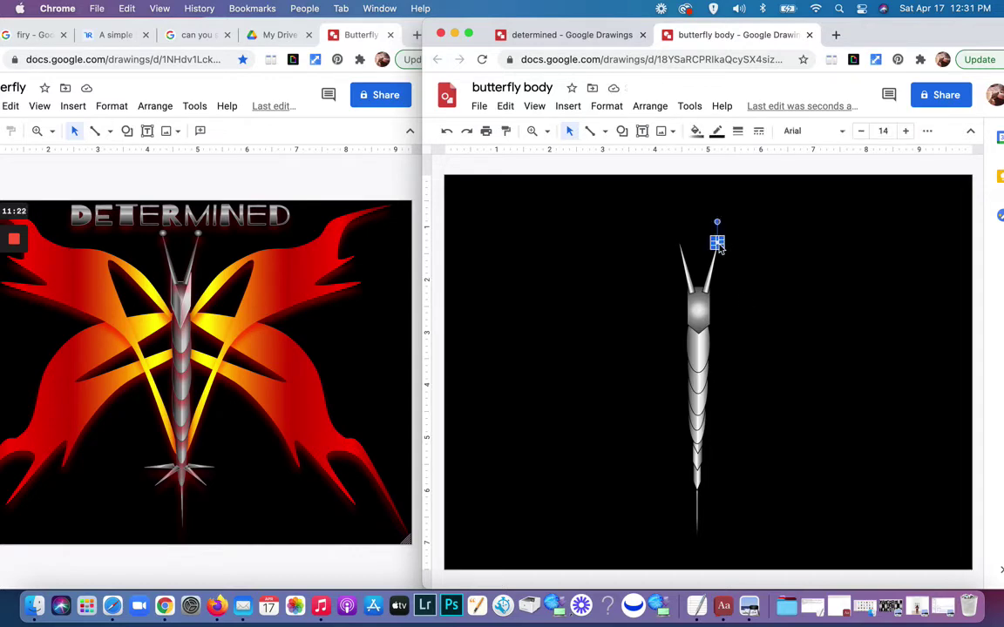
{"action": "key", "text": "super+d"}
{"action": "left_click_drag", "start_coordinate": [726, 251], "coordinate": [679, 243]}
{"action": "left_click", "coordinate": [717, 226]}
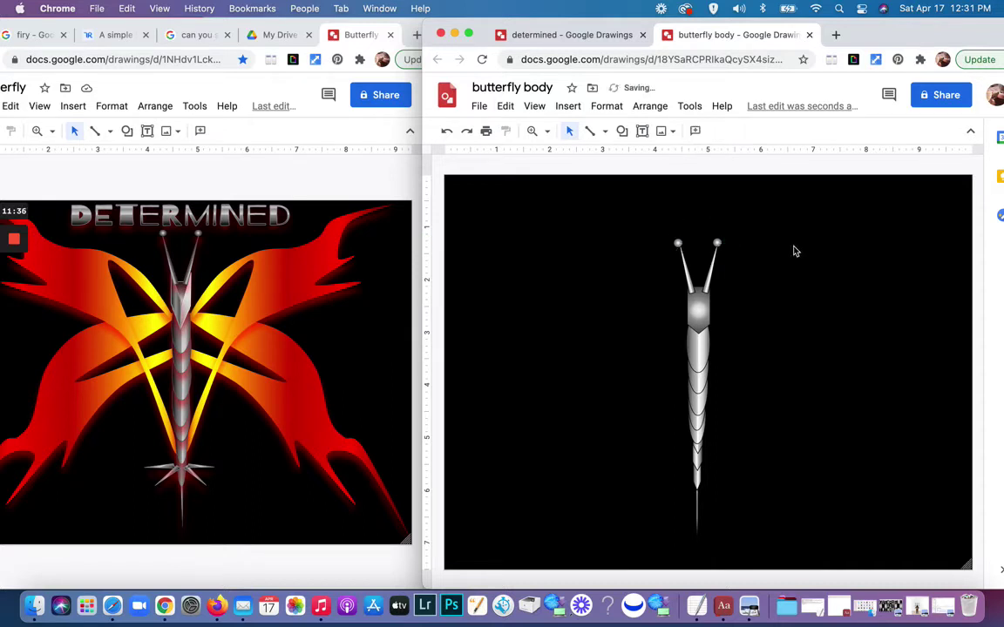
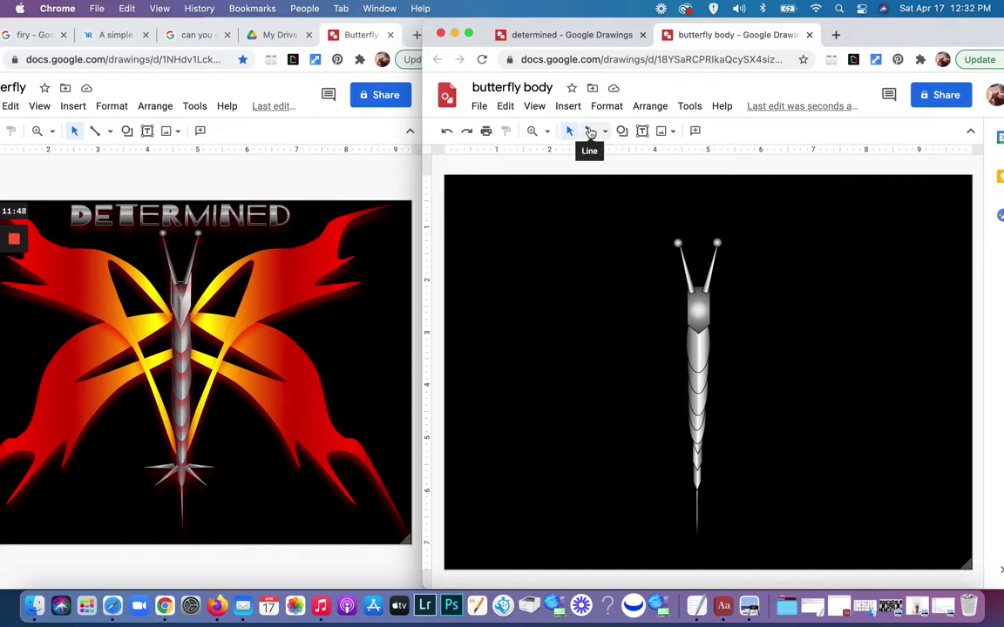
Step: Draw a closed four-point polyline panel over the right half of the head, running from the antenna base down to the first body segment
{"action": "left_click", "coordinate": [607, 132]}
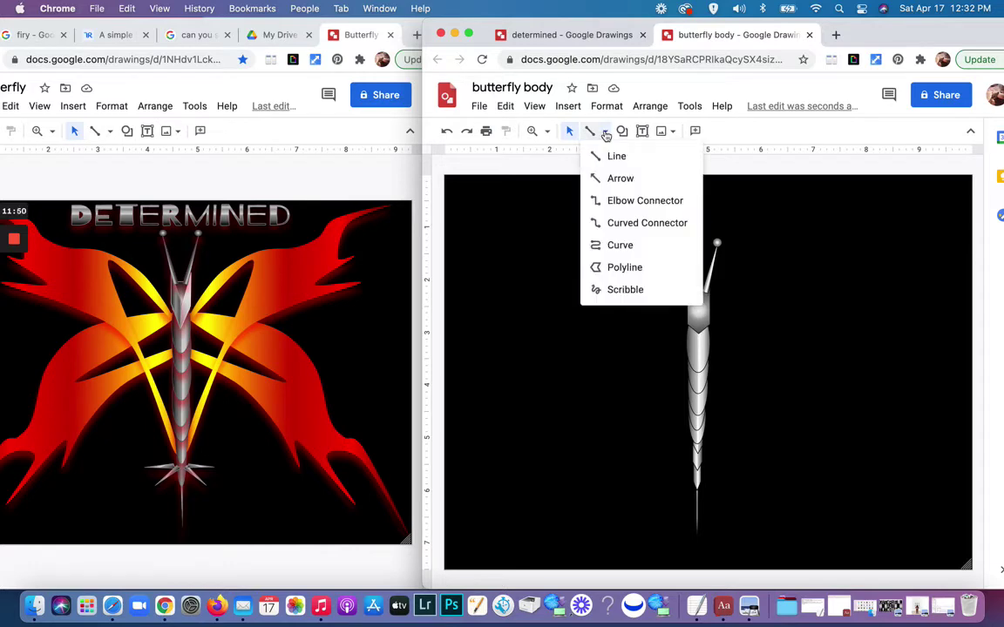
{"action": "left_click", "coordinate": [605, 267]}
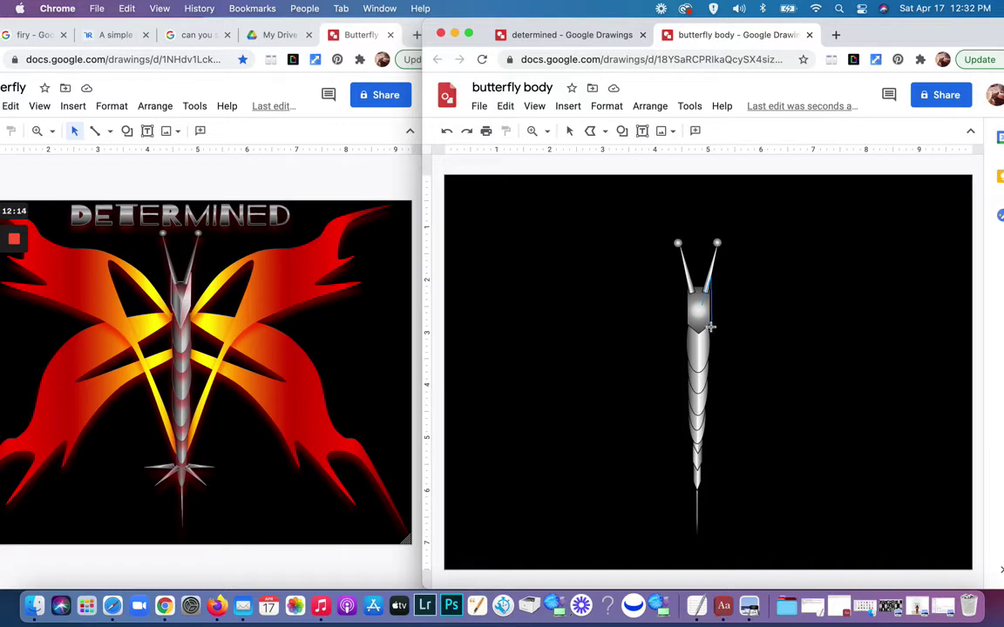
{"action": "left_click", "coordinate": [711, 327]}
{"action": "left_click", "coordinate": [695, 302]}
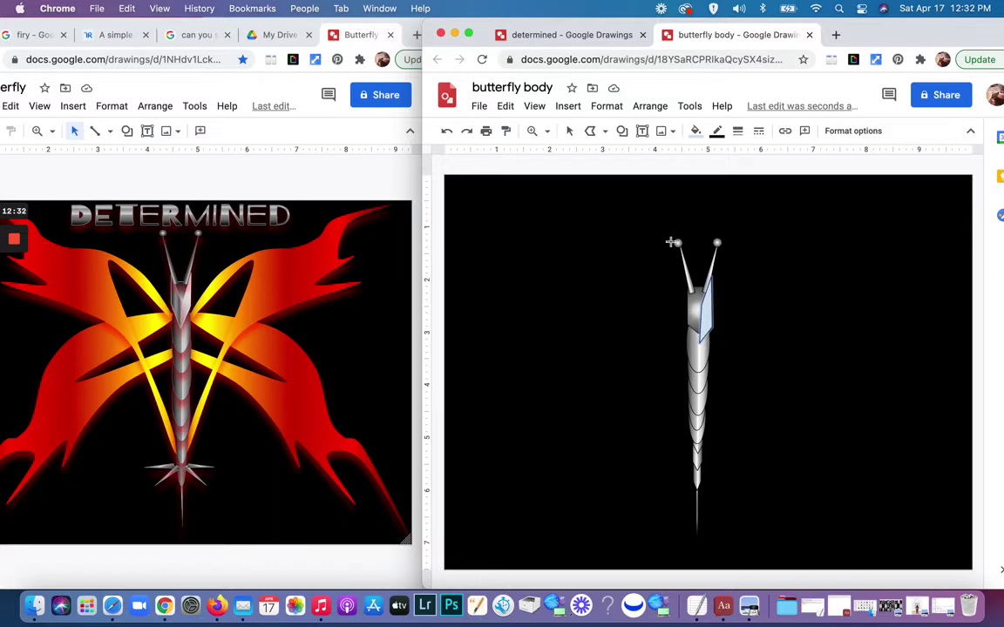
{"action": "left_click", "coordinate": [569, 131]}
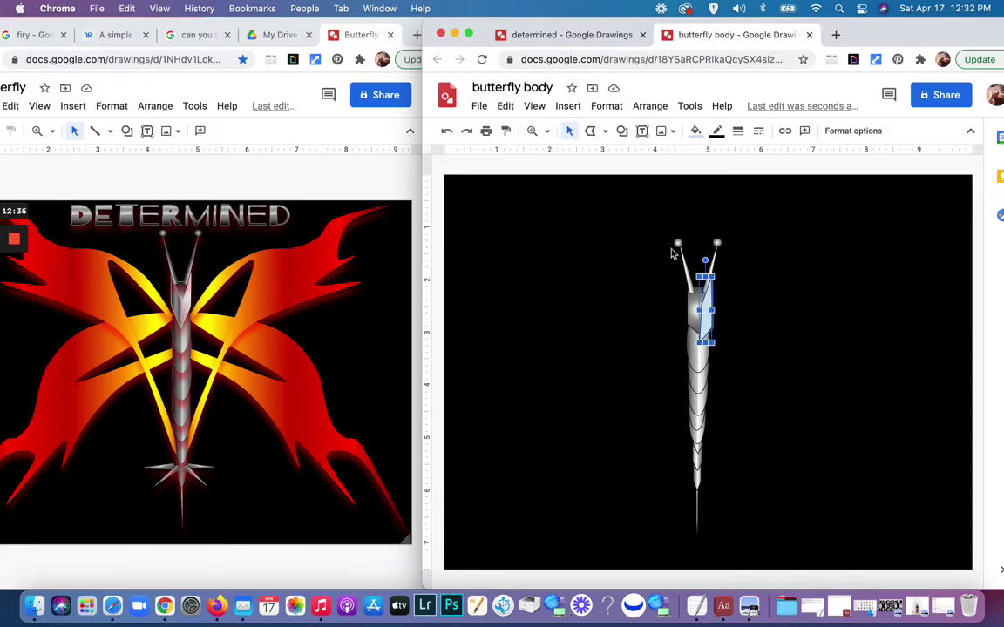
Step: Edit the panel's points, raising its lower outer corner and shifting its bottom tip slightly
{"action": "left_click", "coordinate": [707, 324]}
{"action": "double_click", "coordinate": [707, 324]}
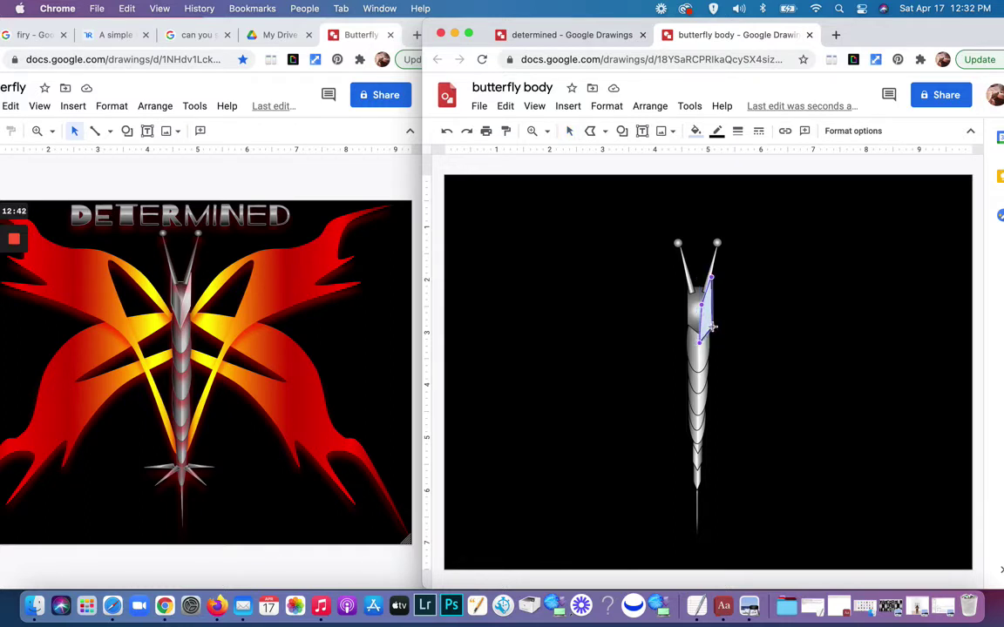
{"action": "left_click", "coordinate": [711, 327]}
{"action": "left_click_drag", "start_coordinate": [711, 319], "coordinate": [712, 318]}
{"action": "left_click_drag", "start_coordinate": [700, 343], "coordinate": [700, 344]}
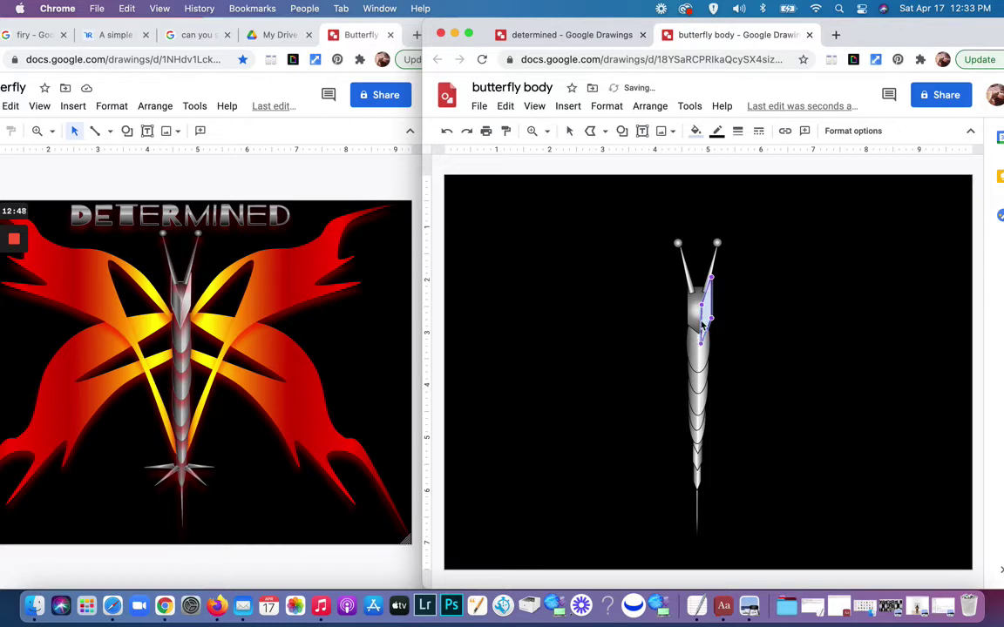
{"action": "key", "text": "Escape"}
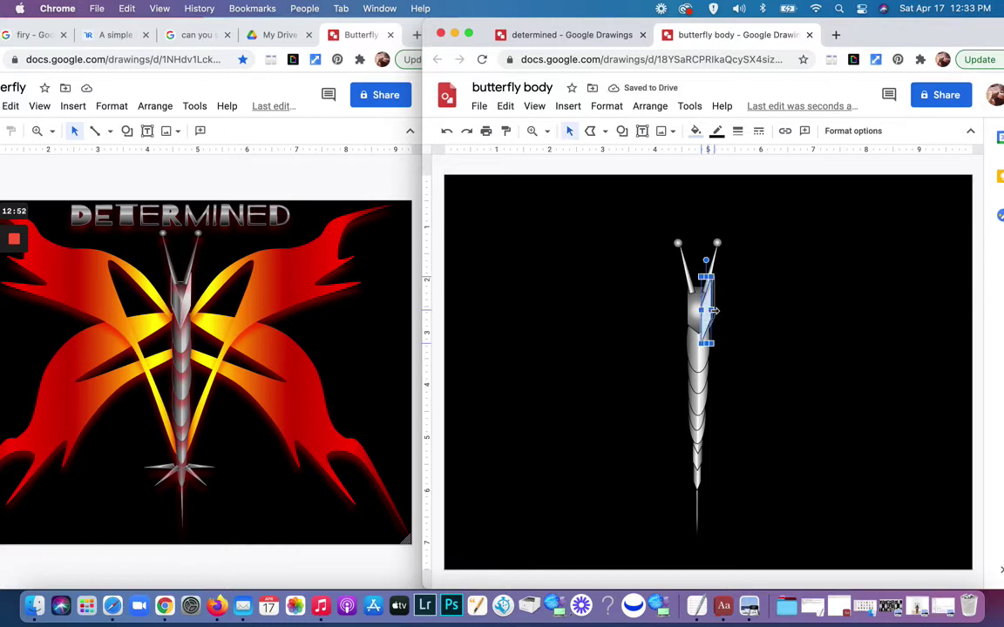
Step: Widen the panel slightly and shift it left so its inner edge meets the head's centre line
{"action": "left_click_drag", "start_coordinate": [710, 310], "coordinate": [715, 316]}
{"action": "left_click", "coordinate": [732, 312]}
{"action": "left_click", "coordinate": [712, 314]}
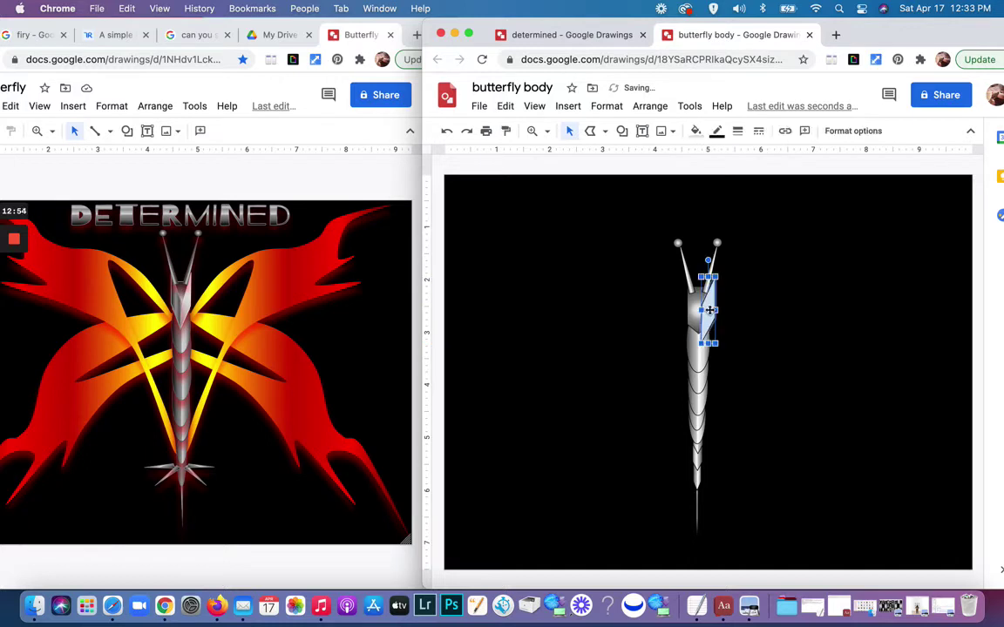
{"action": "left_click_drag", "start_coordinate": [706, 310], "coordinate": [703, 308]}
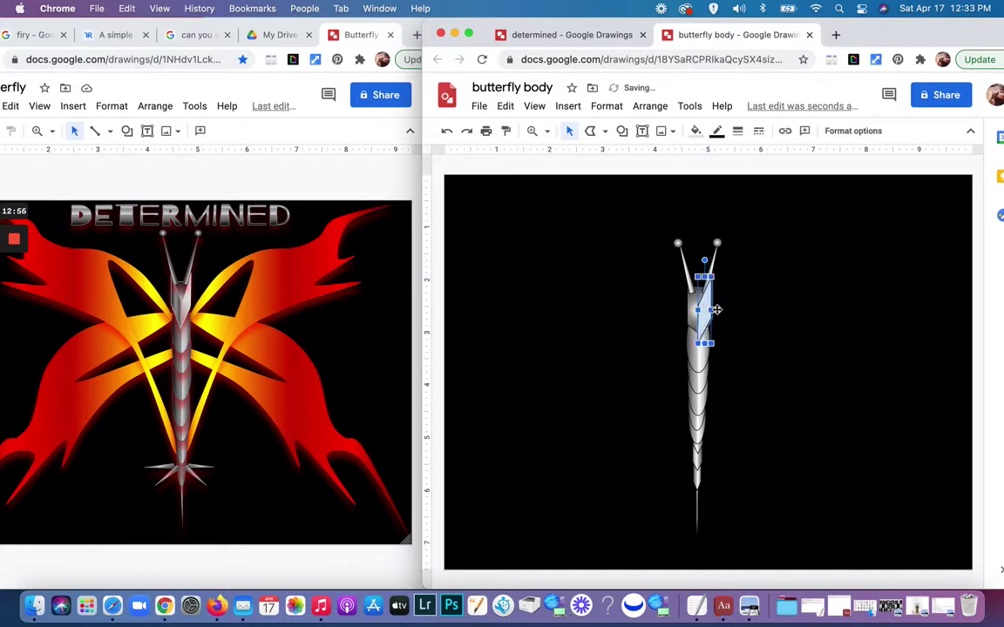
{"action": "left_click", "coordinate": [736, 311]}
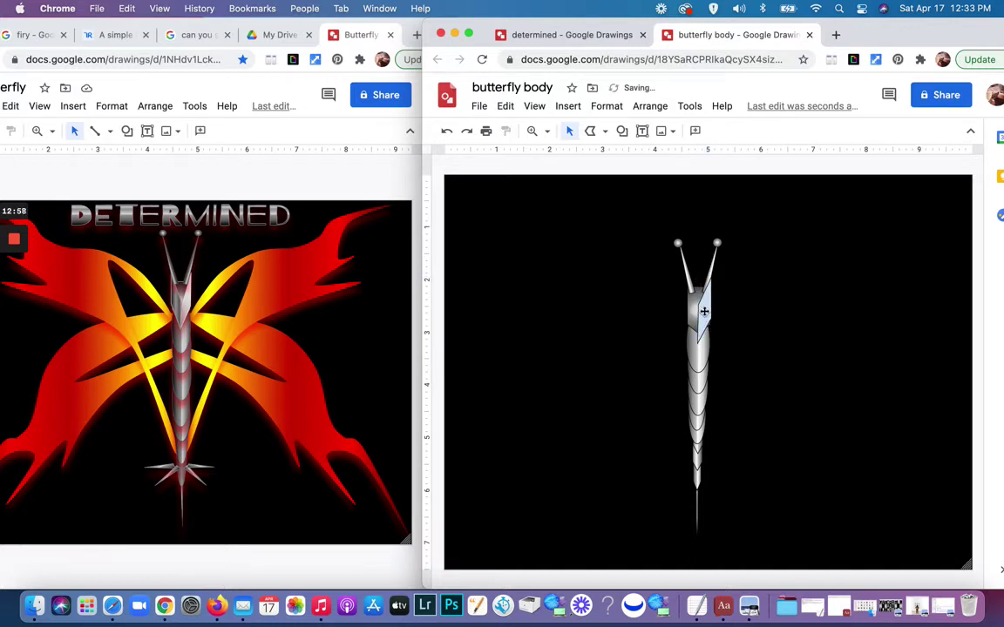
Step: Change the head panel's outline color from black to medium gray
{"action": "left_click", "coordinate": [704, 311]}
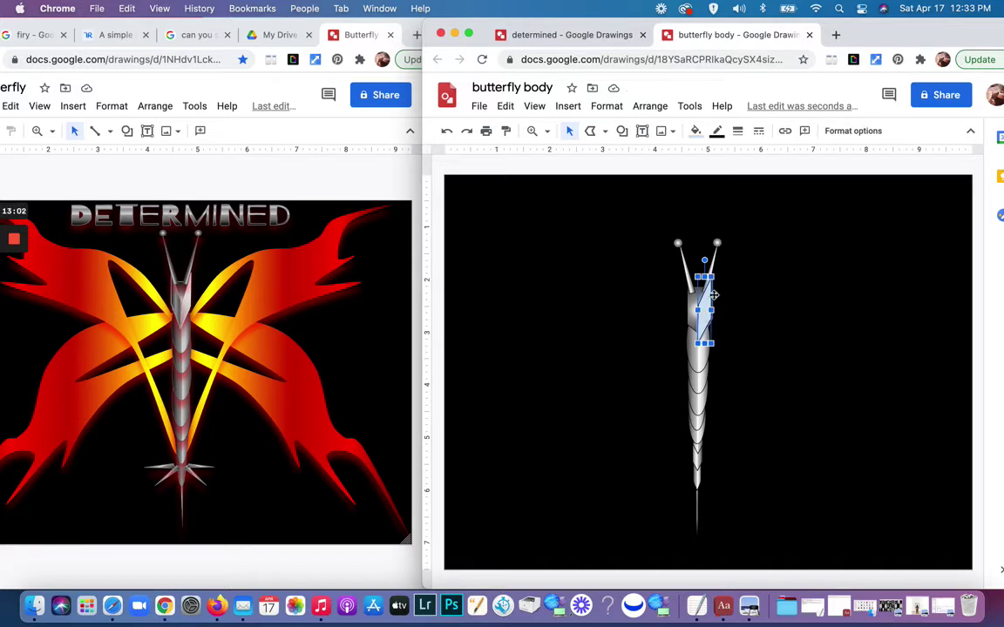
{"action": "left_click", "coordinate": [718, 132]}
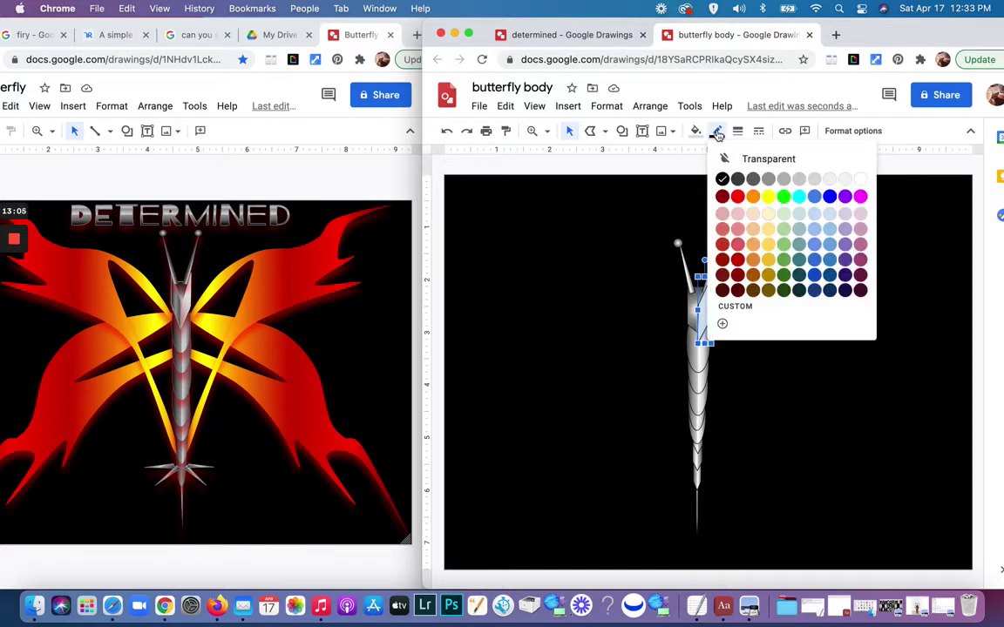
{"action": "left_click", "coordinate": [782, 181]}
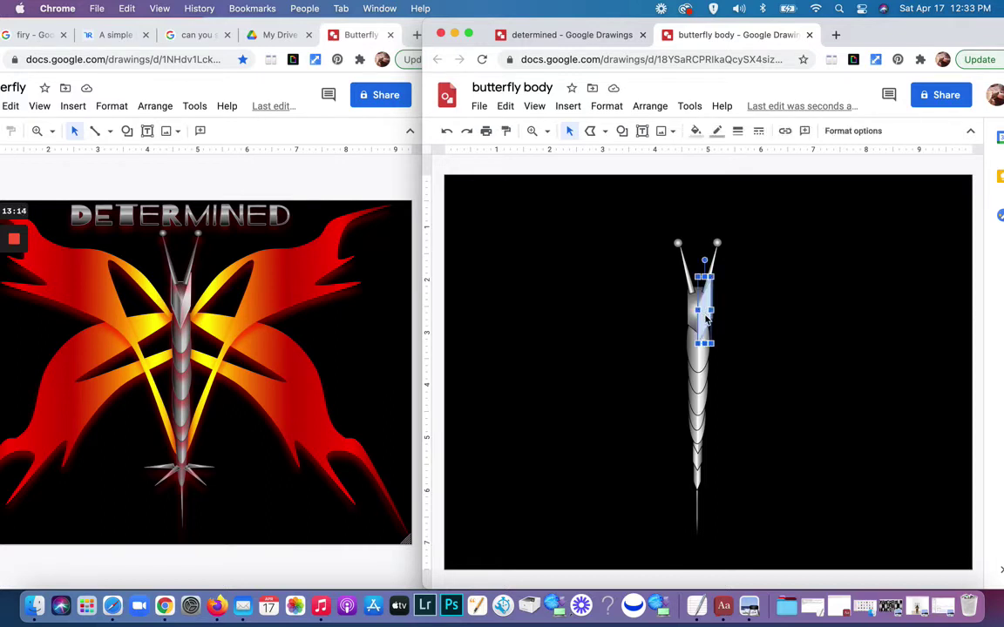
Step: Duplicate the head panel, flip the copy horizontally and align it over the left half so both panels meet at the centre
{"action": "key", "text": "super+d"}
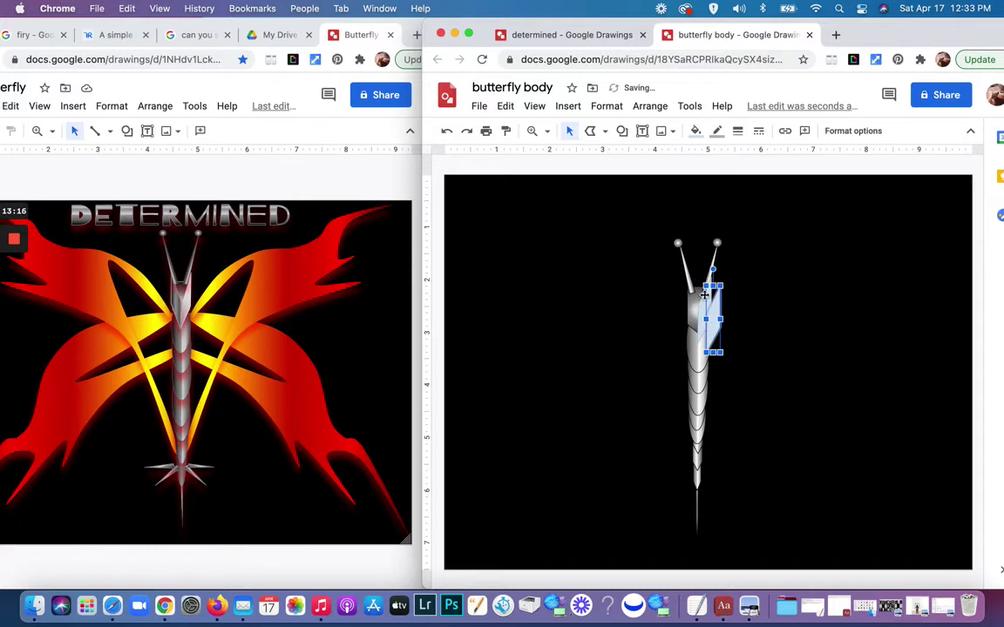
{"action": "left_click", "coordinate": [650, 105]}
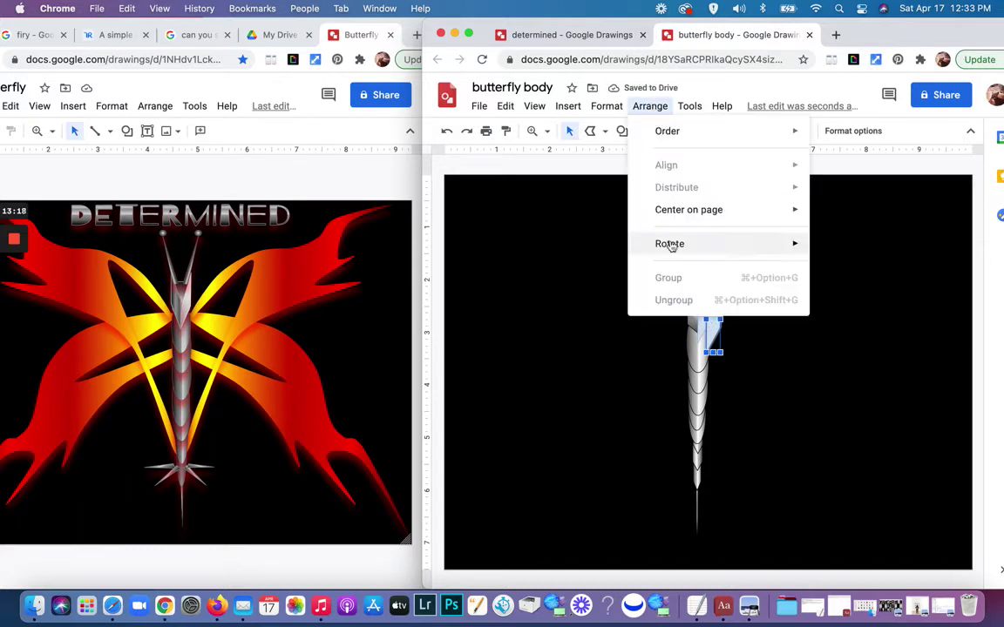
{"action": "mouse_move", "coordinate": [671, 246]}
{"action": "left_click", "coordinate": [845, 293]}
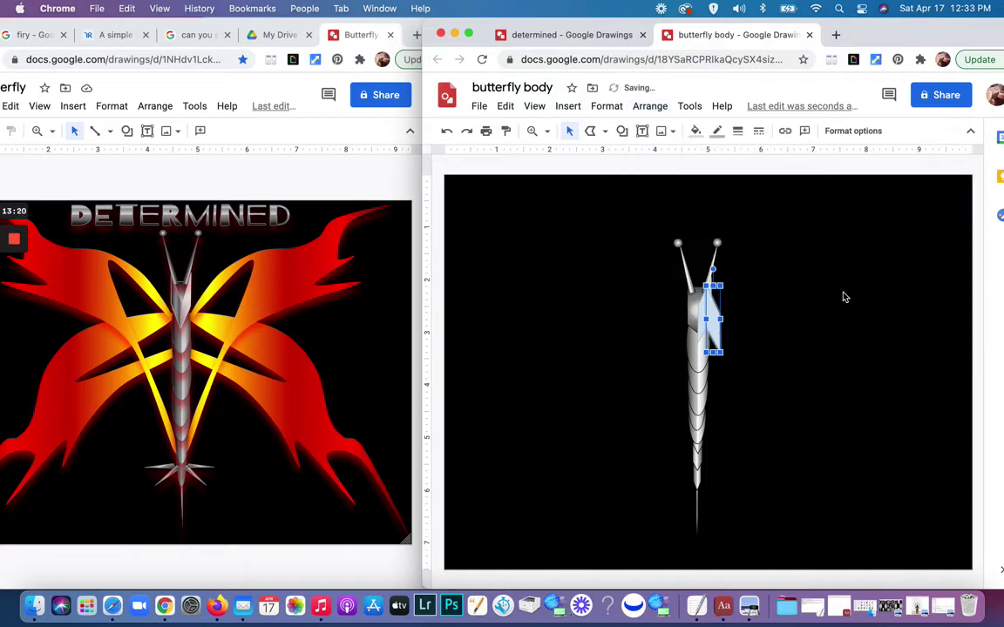
{"action": "left_click_drag", "start_coordinate": [714, 320], "coordinate": [691, 319]}
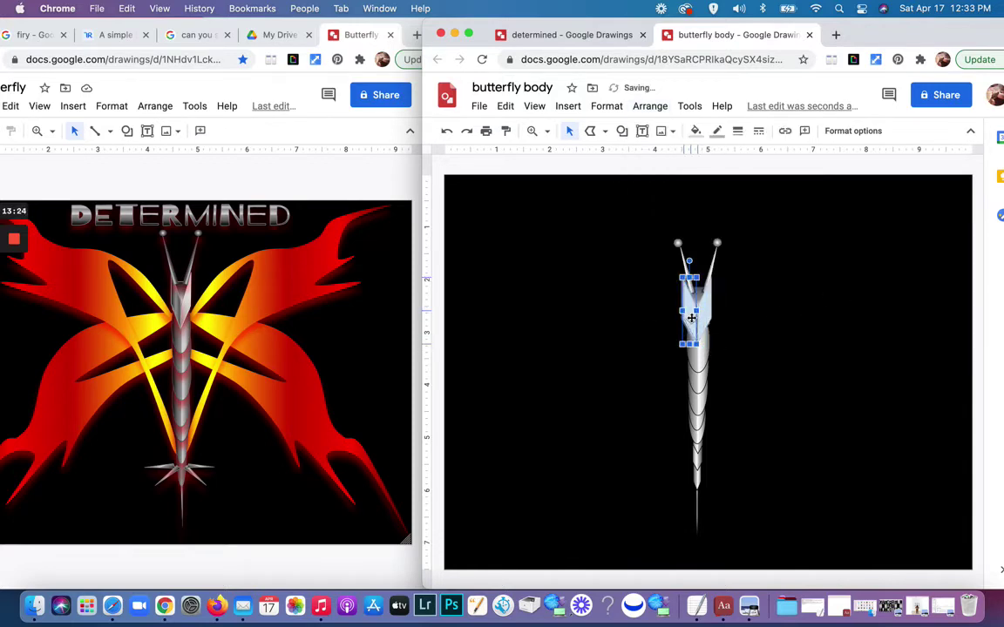
{"action": "left_click", "coordinate": [746, 316]}
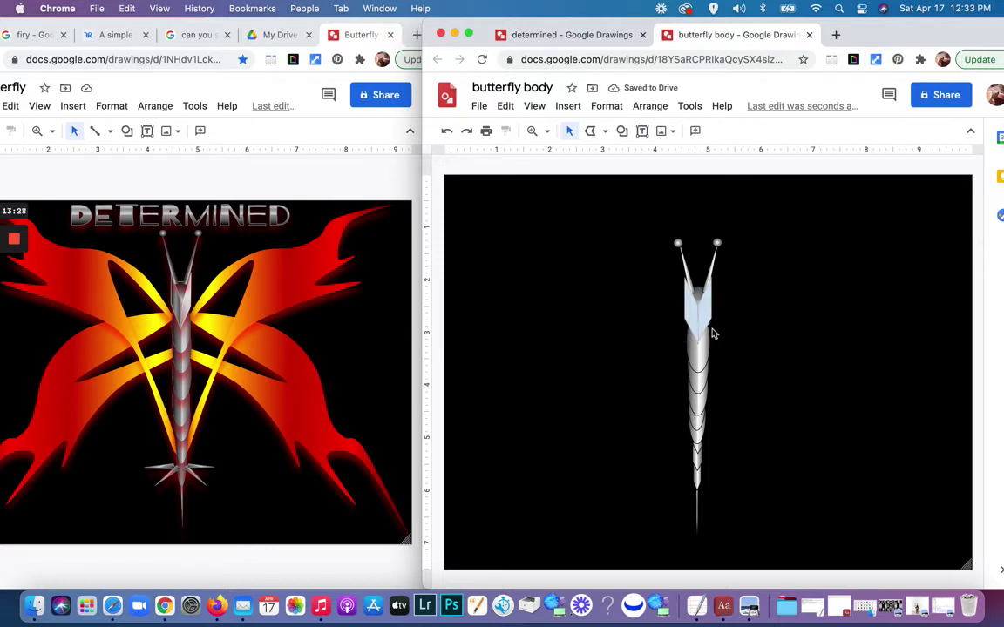
{"action": "left_click", "coordinate": [708, 324]}
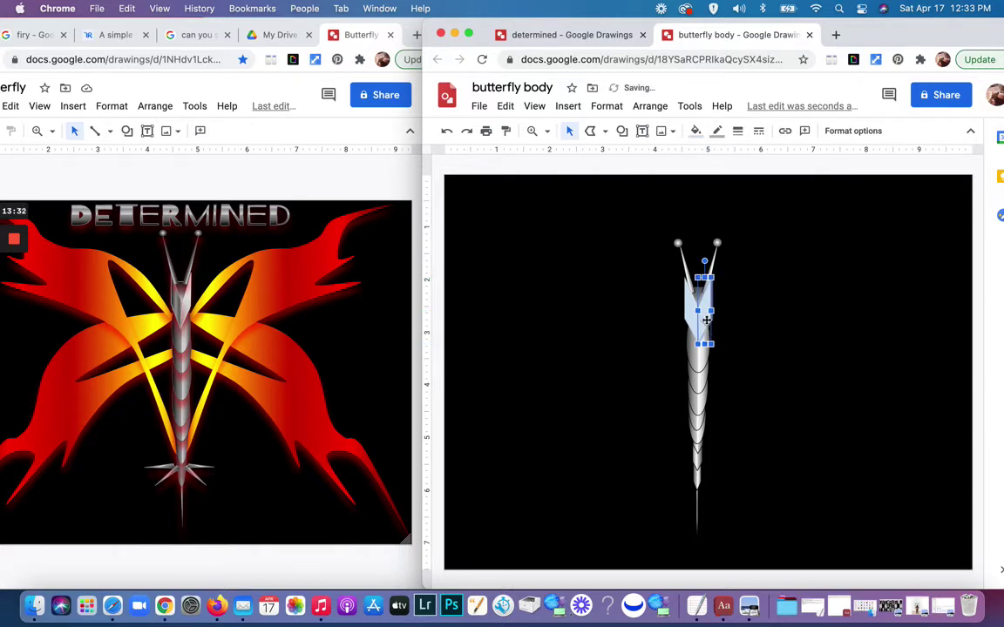
{"action": "left_click", "coordinate": [790, 313]}
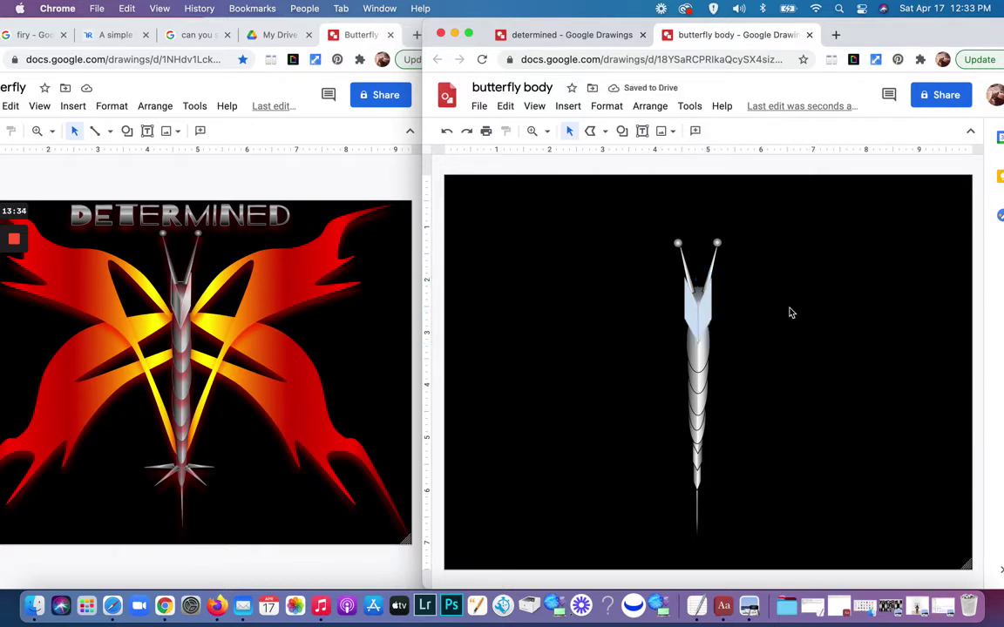
Step: Select the right head panel, and open the custom gradient settings of the matching panel in the reference butterfly drawing for comparison
{"action": "left_click", "coordinate": [707, 316]}
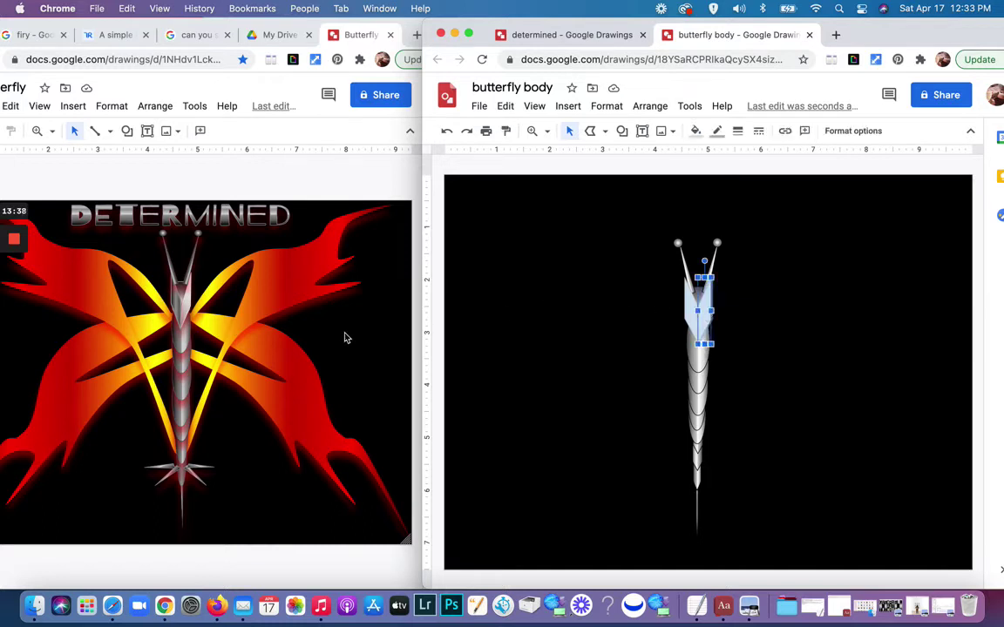
{"action": "left_click", "coordinate": [186, 307]}
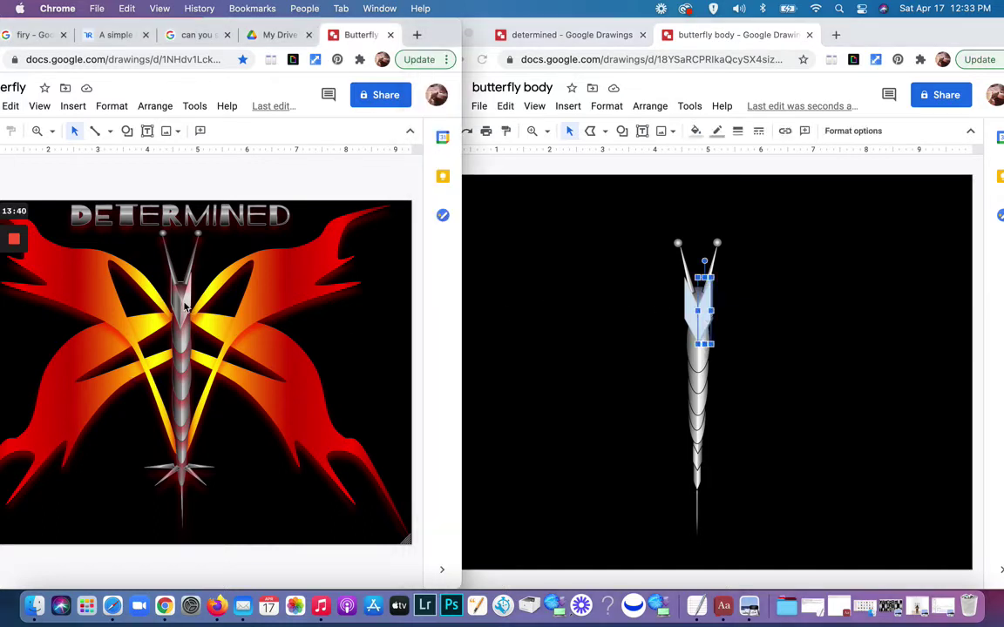
{"action": "left_click", "coordinate": [186, 303]}
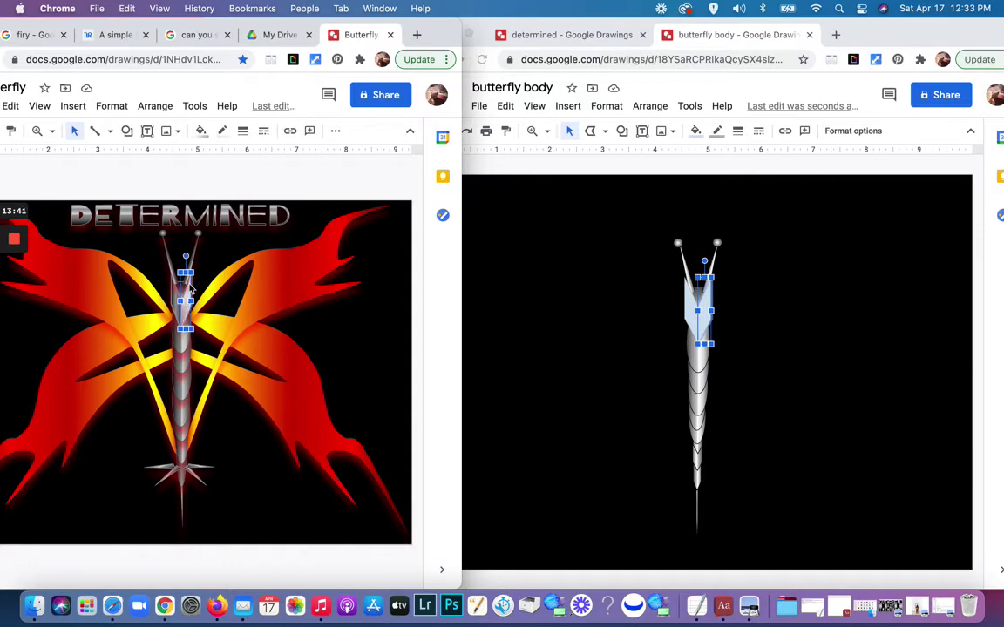
{"action": "left_click", "coordinate": [199, 130]}
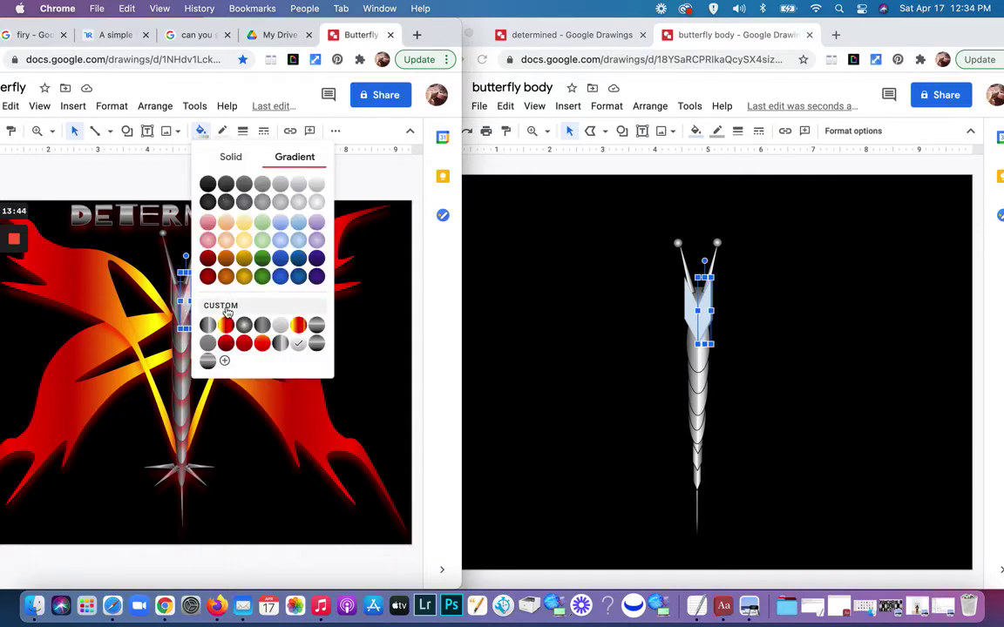
{"action": "left_click", "coordinate": [224, 360]}
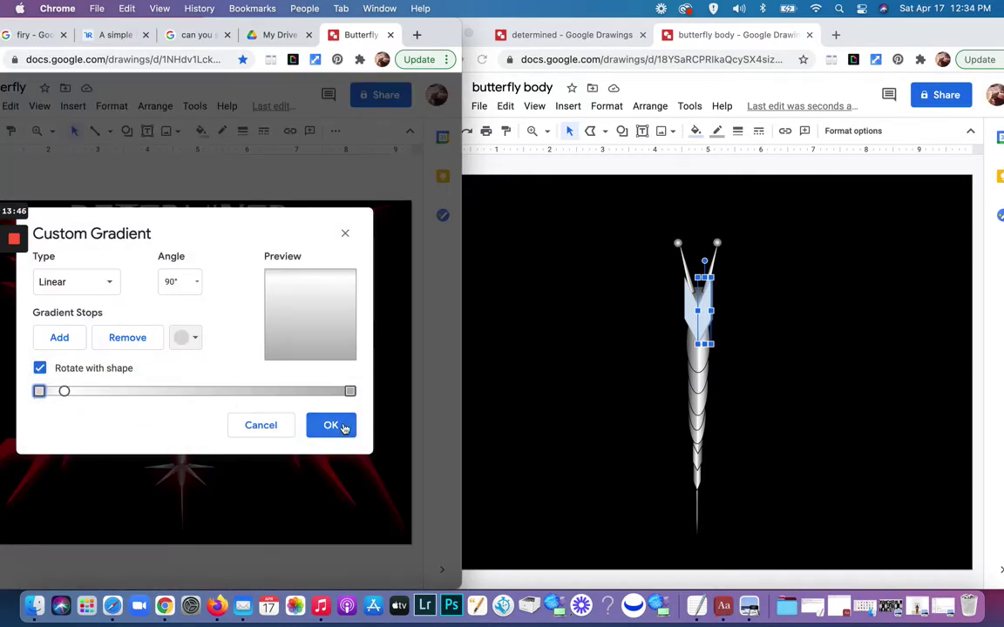
Step: Start a new custom gradient fill for the right head panel in the butterfly body drawing
{"action": "left_click", "coordinate": [697, 131]}
{"action": "left_click", "coordinate": [697, 132]}
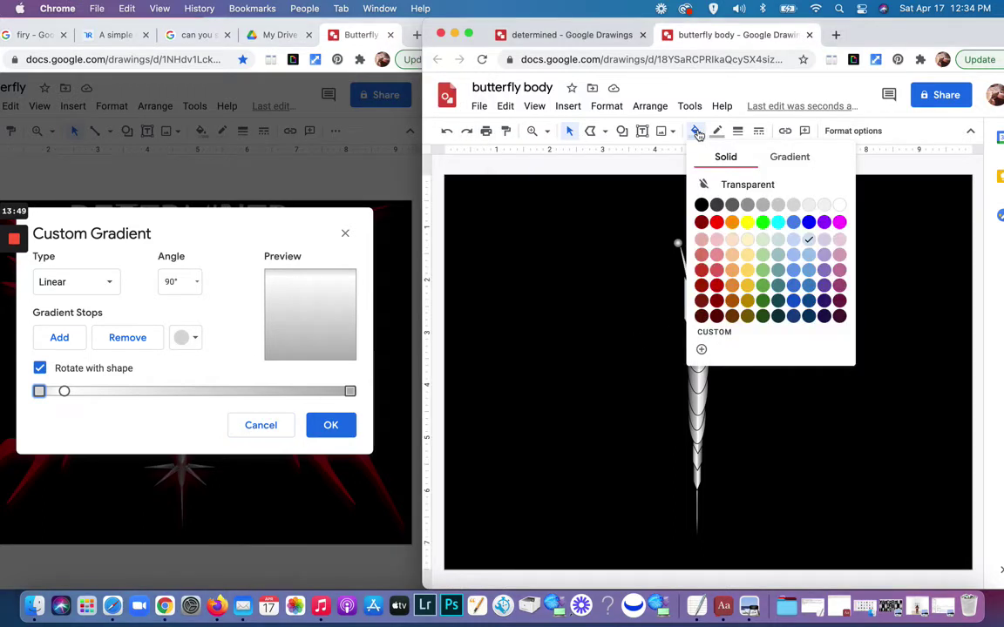
{"action": "left_click", "coordinate": [801, 162]}
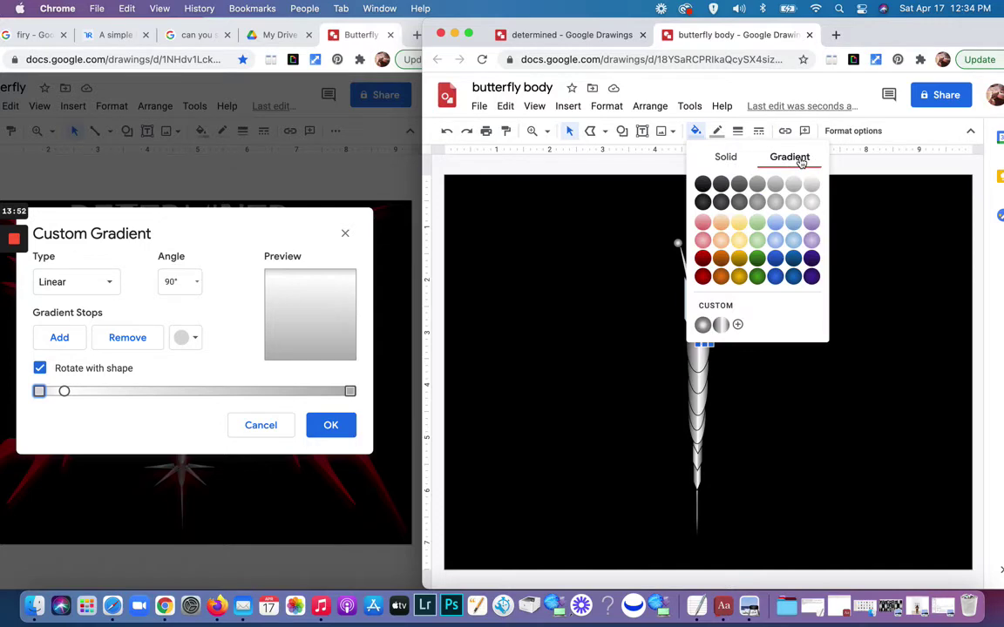
{"action": "left_click", "coordinate": [737, 324]}
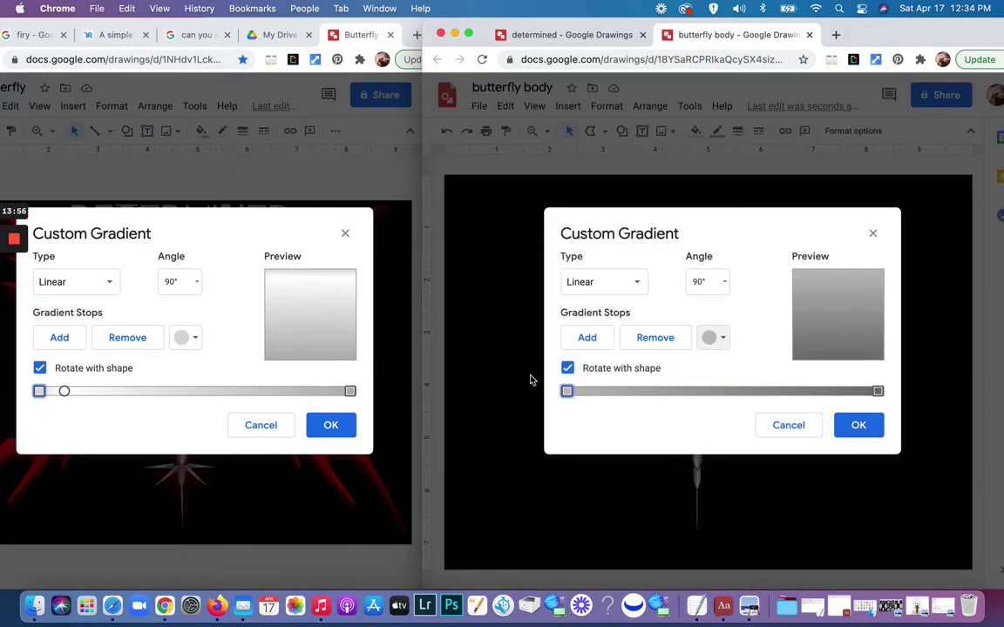
Step: Add a gradient stop close to the start of the butterfly body's gradient and colour the first stop light gray
{"action": "left_click", "coordinate": [587, 338]}
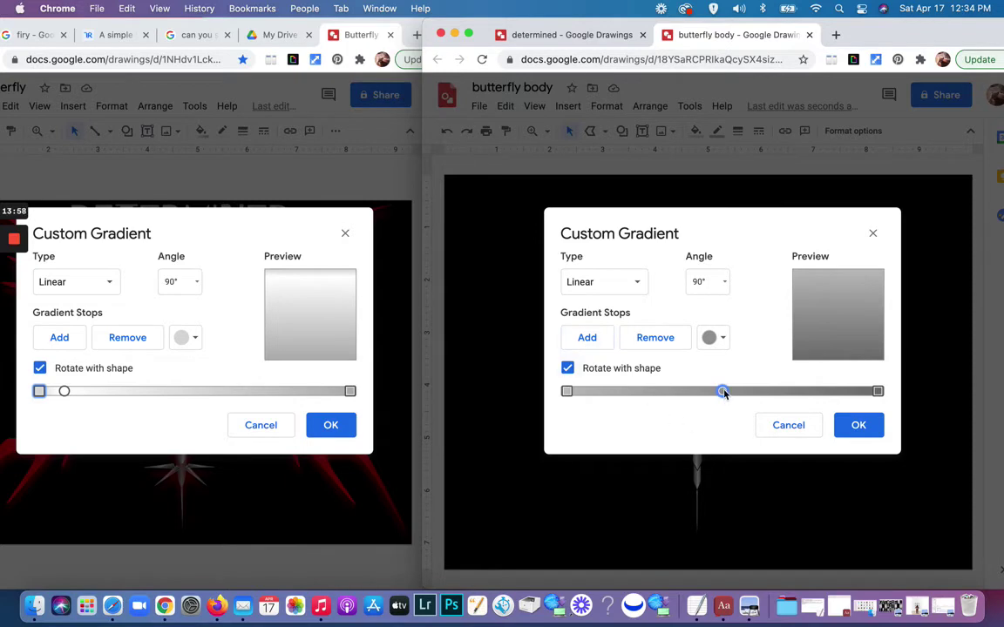
{"action": "left_click_drag", "start_coordinate": [724, 393], "coordinate": [594, 406]}
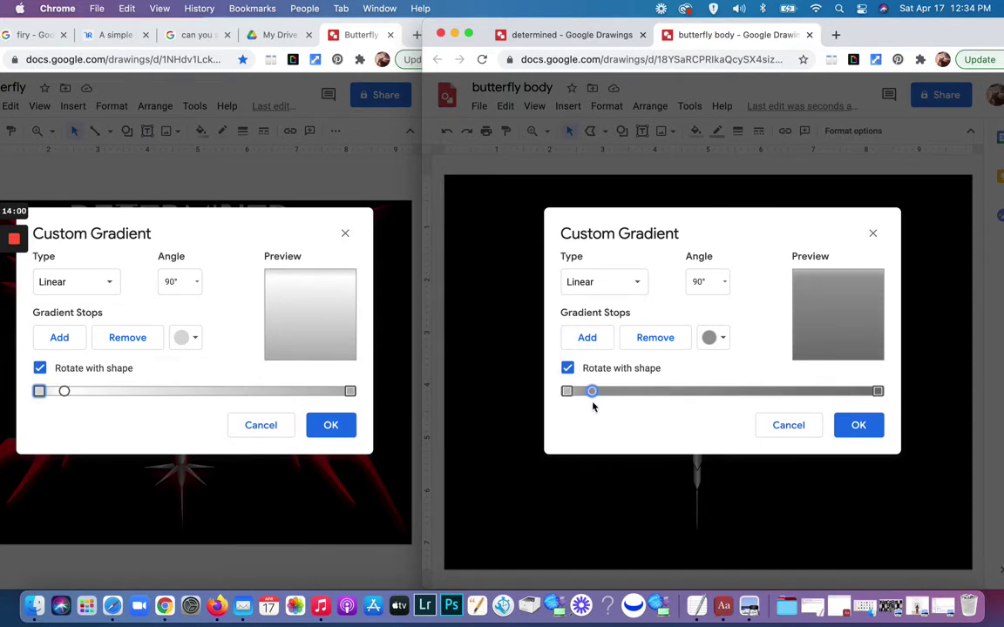
{"action": "left_click", "coordinate": [566, 391]}
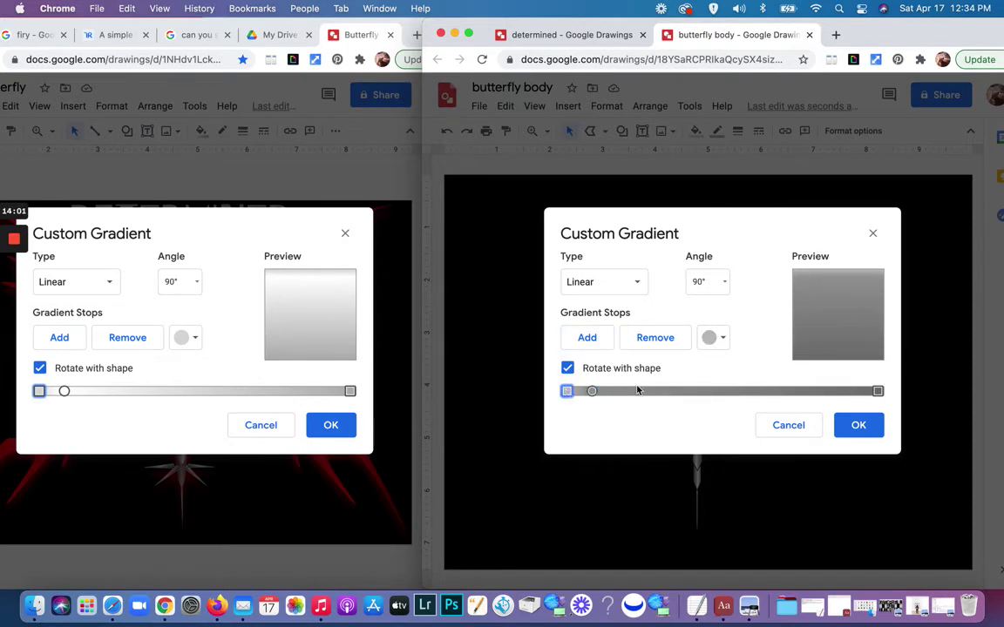
{"action": "left_click", "coordinate": [723, 339]}
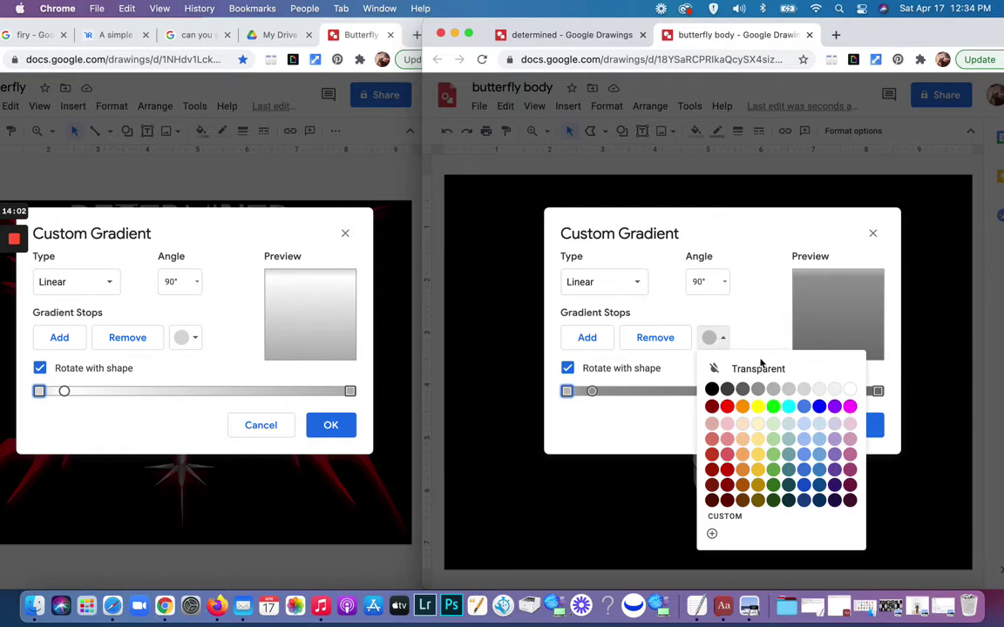
{"action": "left_click", "coordinate": [810, 394]}
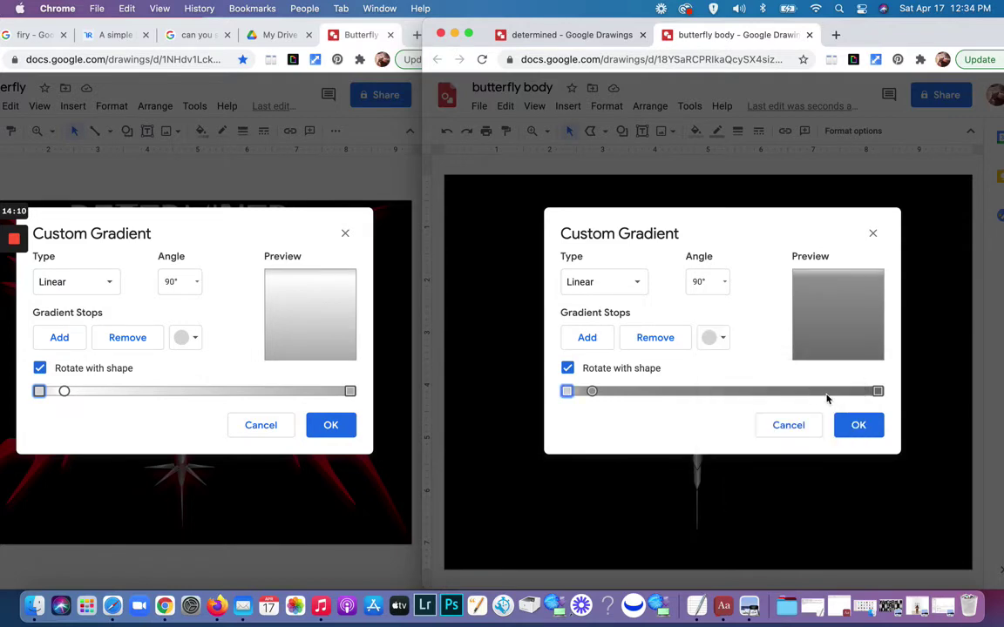
Step: Colour the added stop near the start of the gradient white
{"action": "left_click", "coordinate": [591, 393]}
{"action": "left_click", "coordinate": [715, 338]}
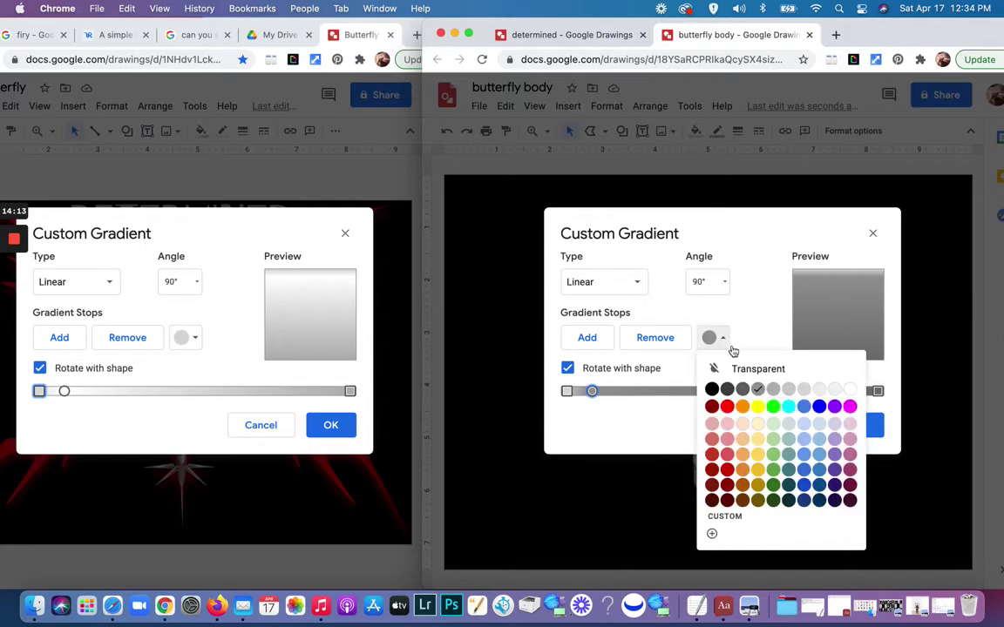
{"action": "left_click", "coordinate": [850, 389]}
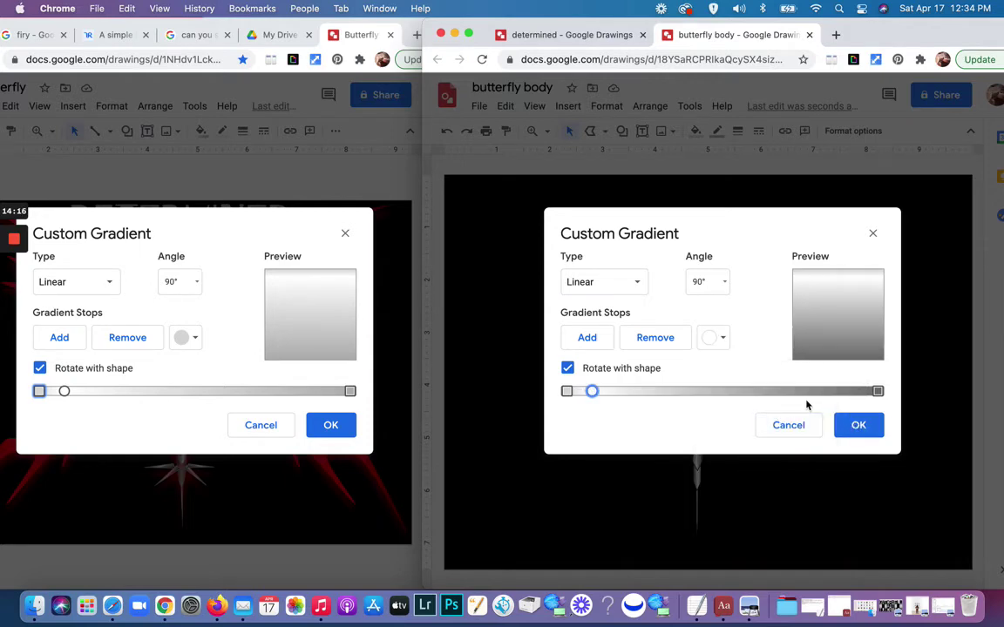
Step: Colour the last gradient stop medium gray and apply the gradient to the right head shape
{"action": "left_click", "coordinate": [878, 392]}
{"action": "left_click", "coordinate": [725, 341]}
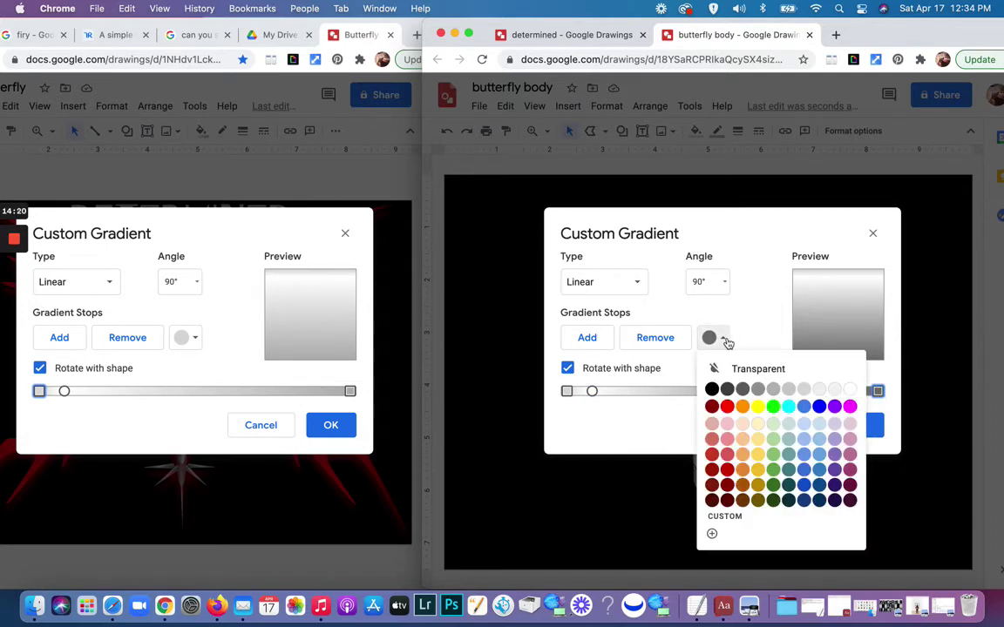
{"action": "left_click", "coordinate": [760, 390]}
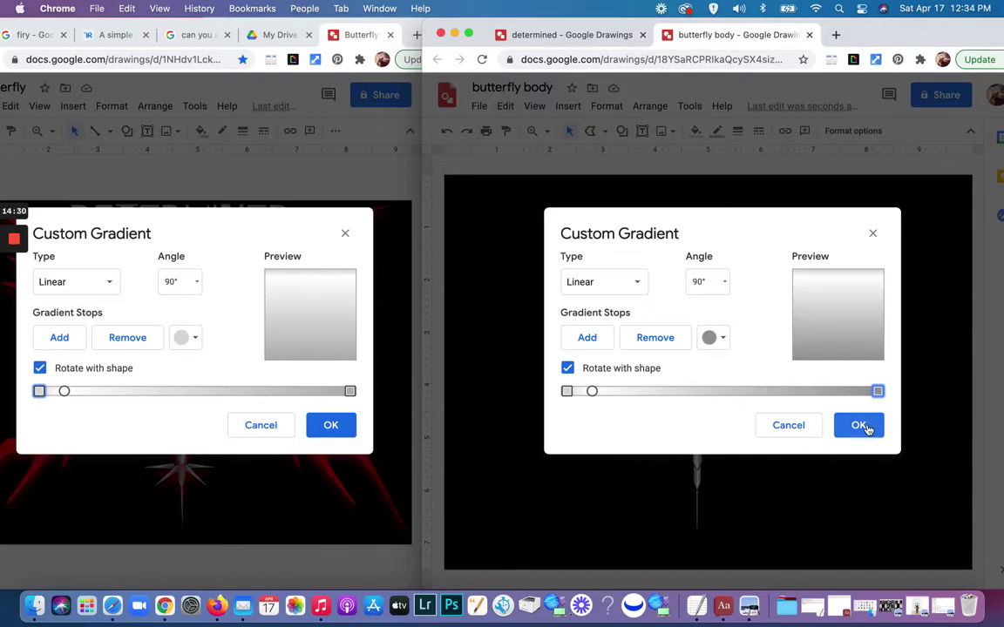
{"action": "left_click", "coordinate": [859, 425]}
{"action": "left_click", "coordinate": [810, 379]}
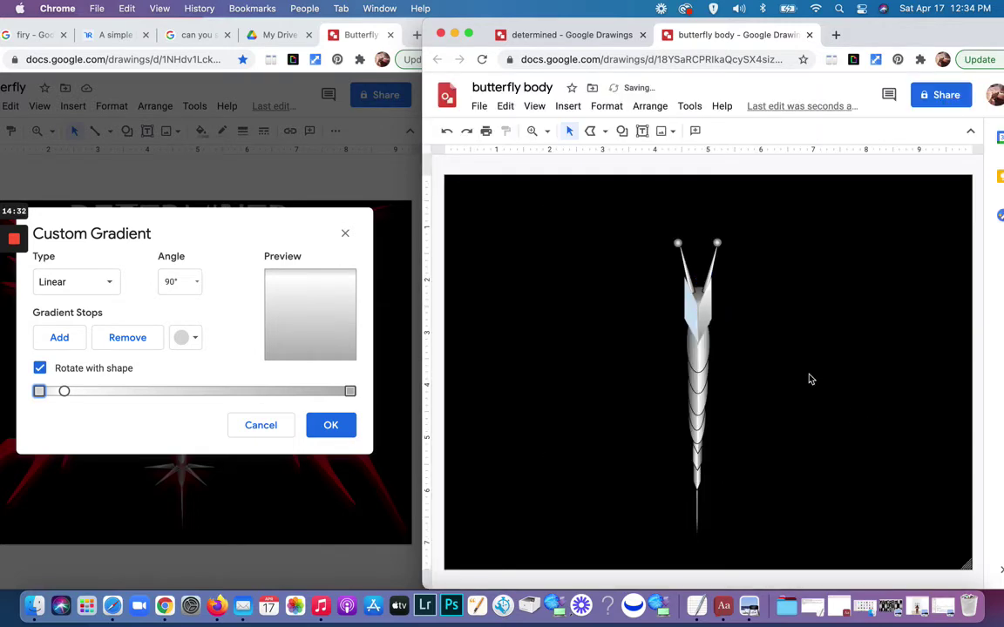
Step: Close the gradient settings in the Butterfly reference drawing and select its left head shape
{"action": "left_click", "coordinate": [318, 429]}
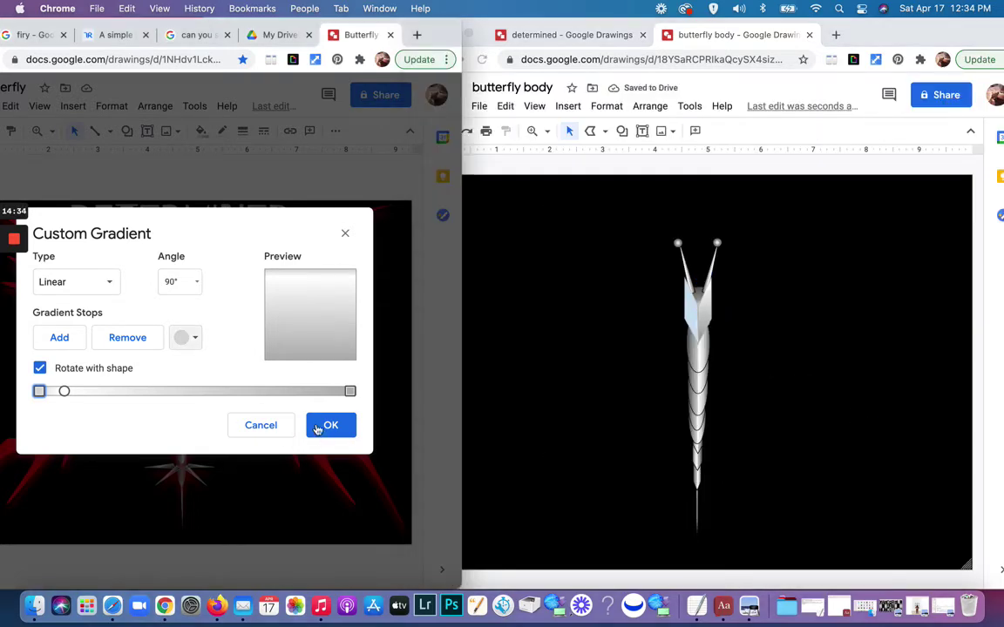
{"action": "left_click", "coordinate": [328, 425]}
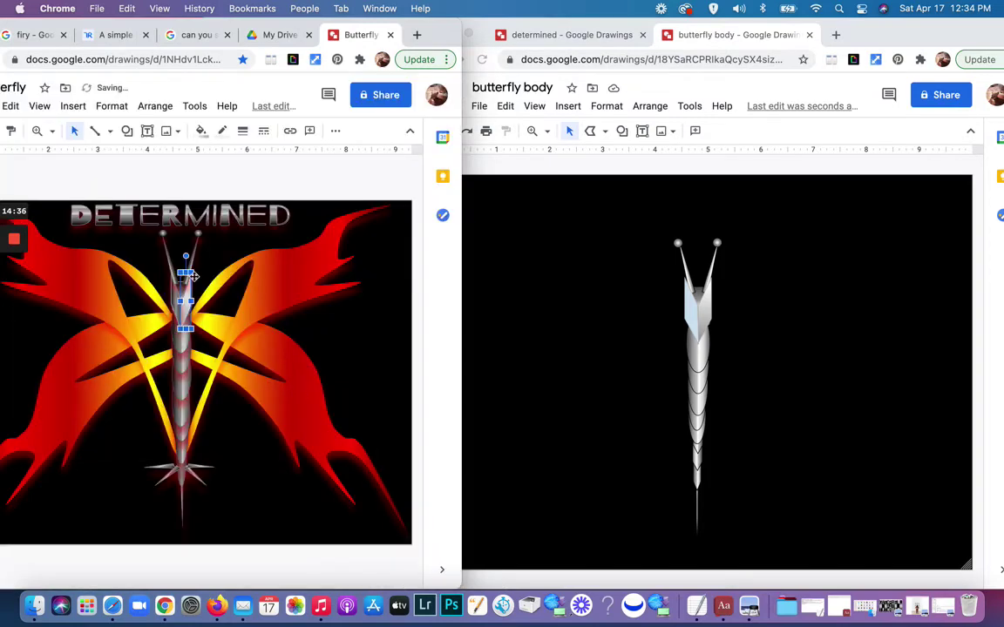
{"action": "left_click", "coordinate": [173, 302]}
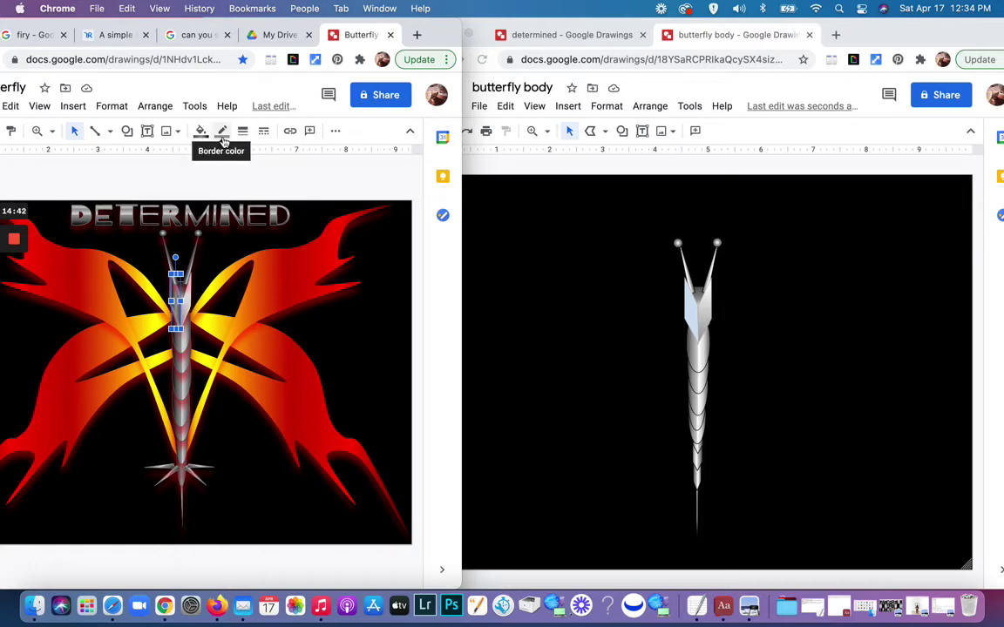
Step: Make the border of the left head shape in the butterfly body drawing transparent
{"action": "left_click", "coordinate": [688, 311]}
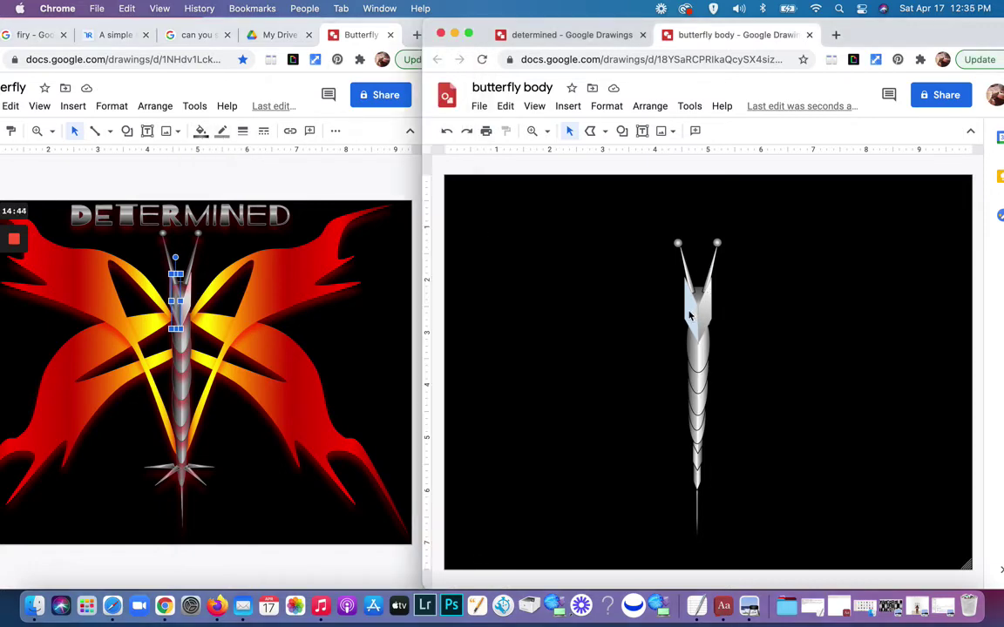
{"action": "left_click", "coordinate": [716, 131]}
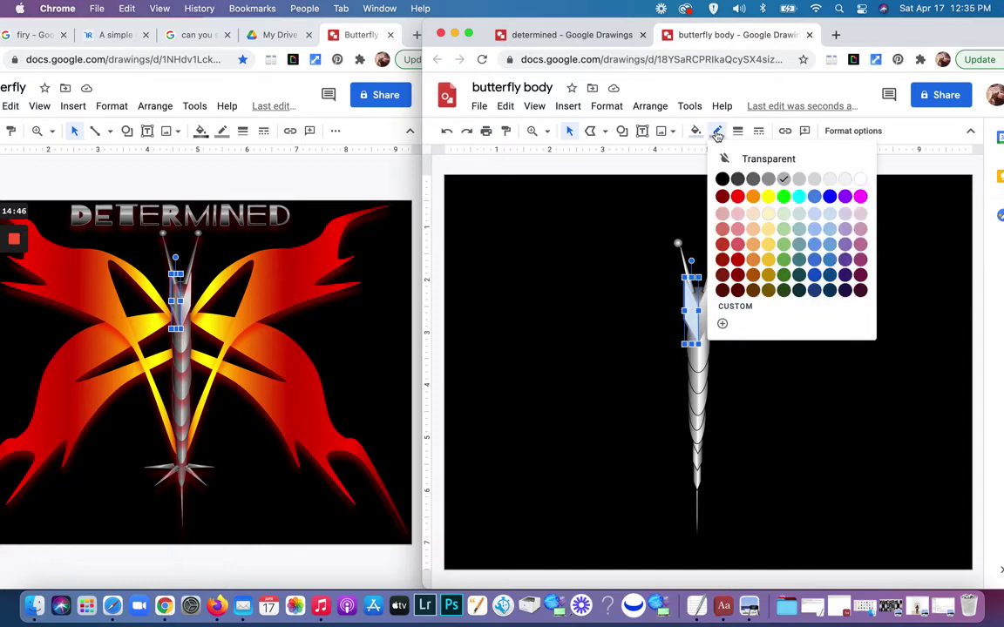
{"action": "left_click", "coordinate": [688, 163]}
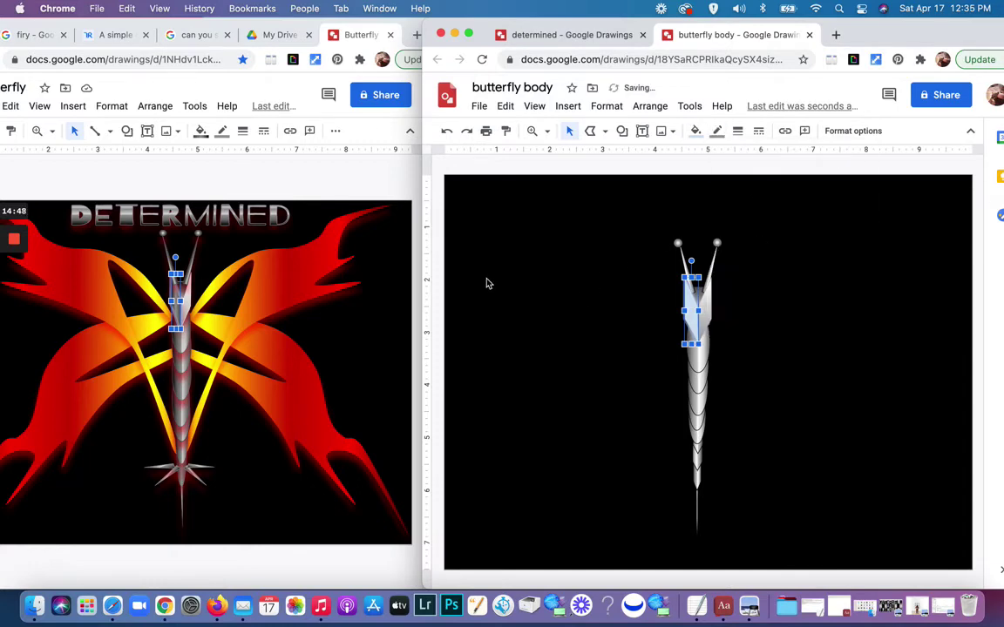
Step: Open the custom gradient of the left head shape in the Butterfly drawing to examine its stops and angle
{"action": "left_click", "coordinate": [201, 133]}
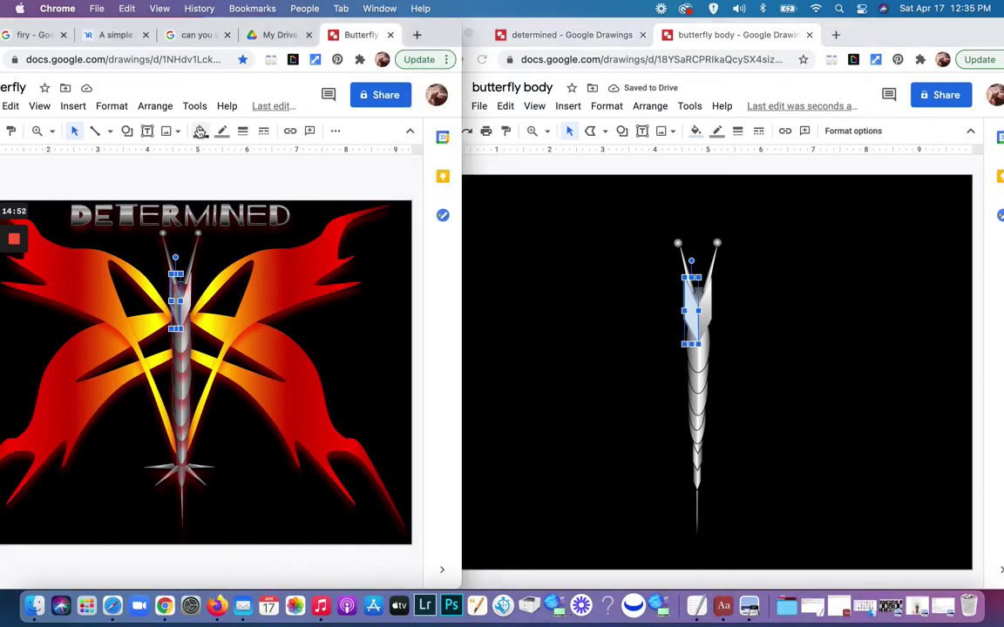
{"action": "left_click", "coordinate": [199, 131]}
{"action": "left_click", "coordinate": [224, 360]}
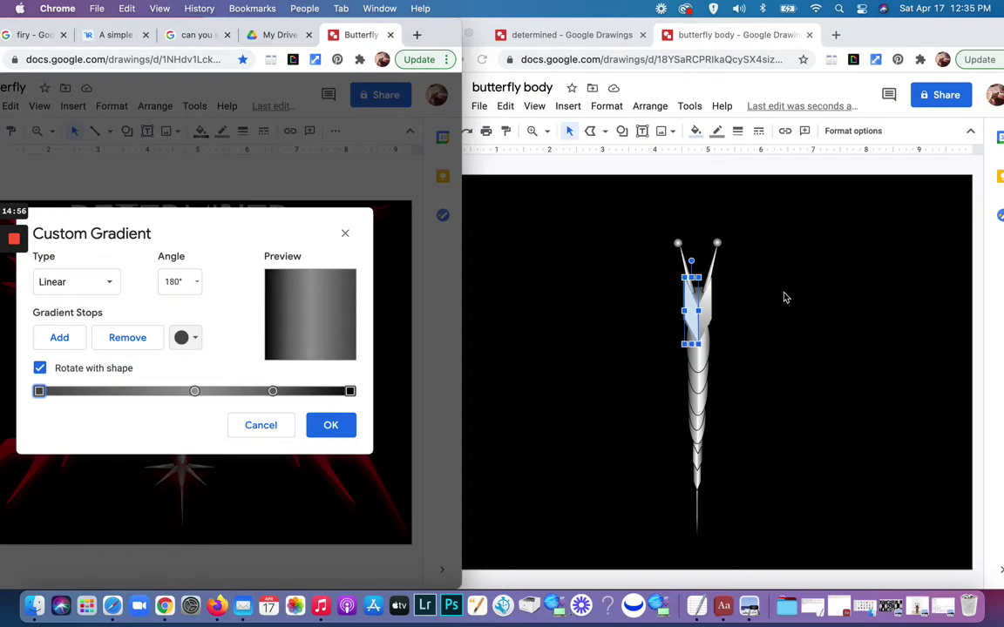
Step: Start a custom gradient fill for the left head shape in the butterfly body drawing and add two gradient stops
{"action": "left_click", "coordinate": [696, 132]}
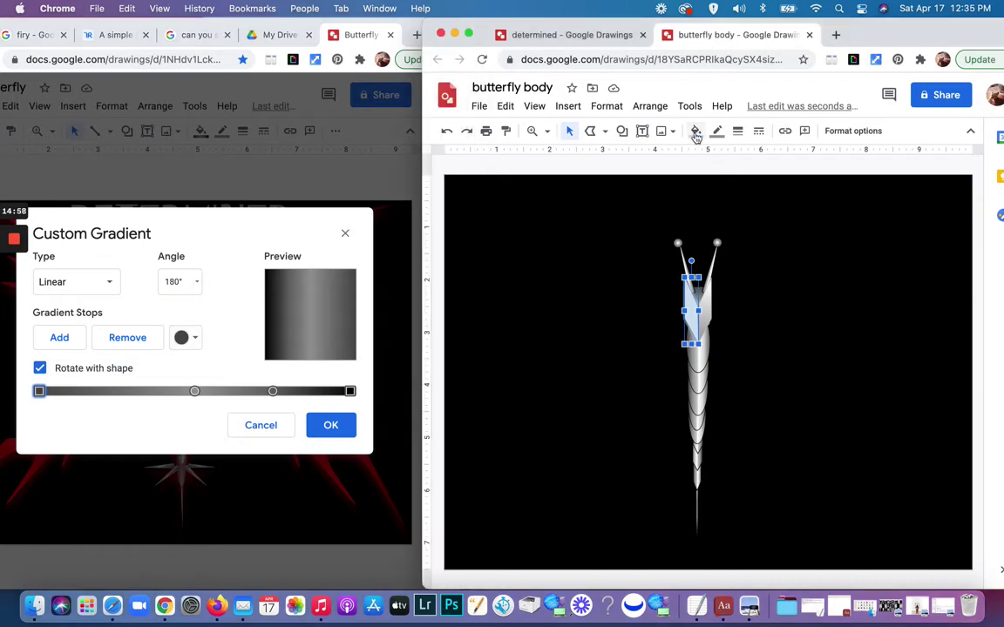
{"action": "left_click", "coordinate": [696, 133]}
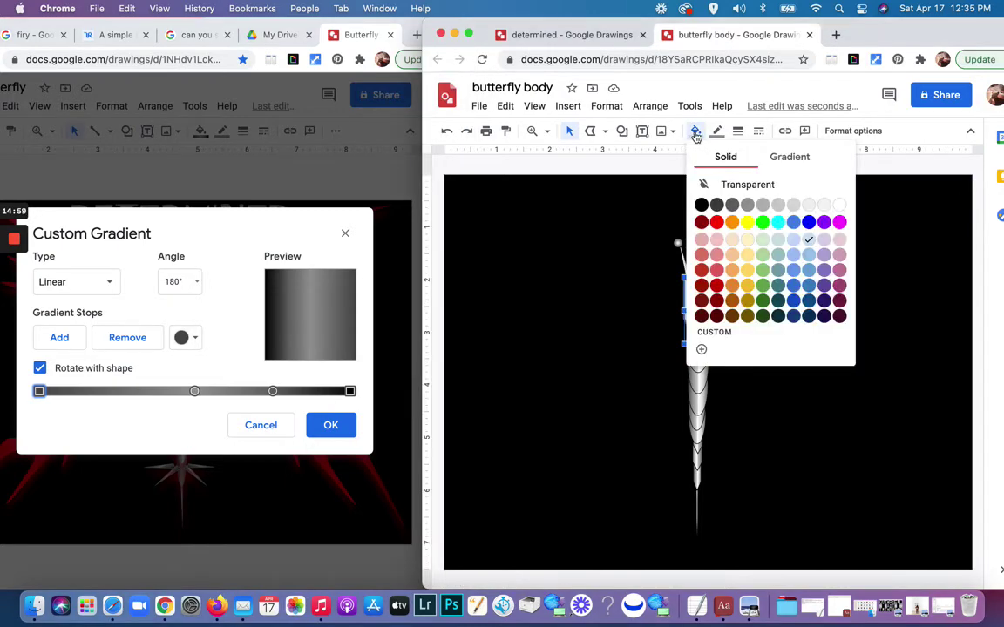
{"action": "left_click", "coordinate": [790, 157]}
{"action": "left_click", "coordinate": [756, 324]}
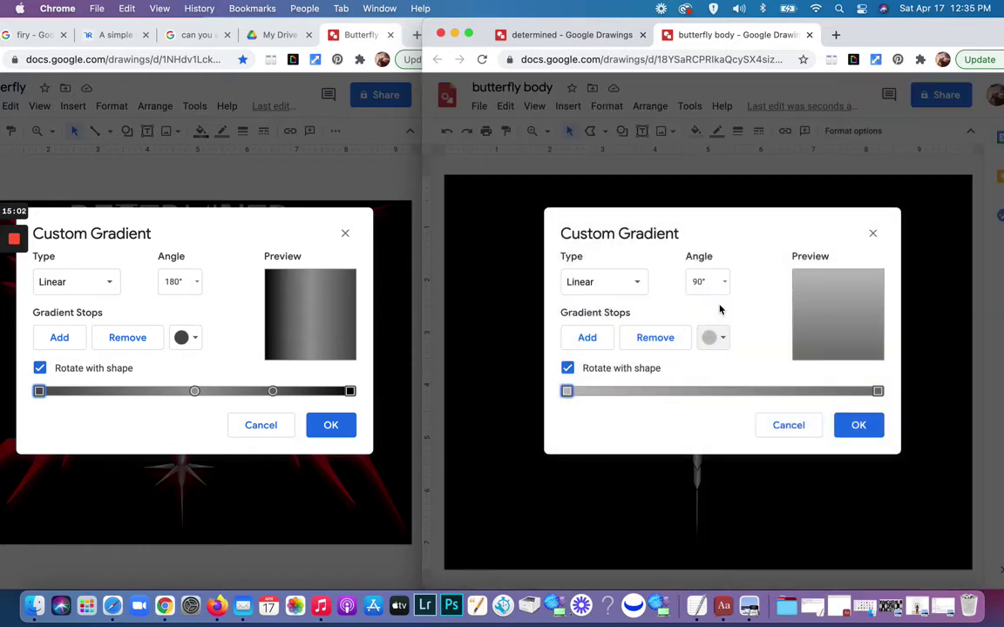
{"action": "left_click", "coordinate": [588, 339]}
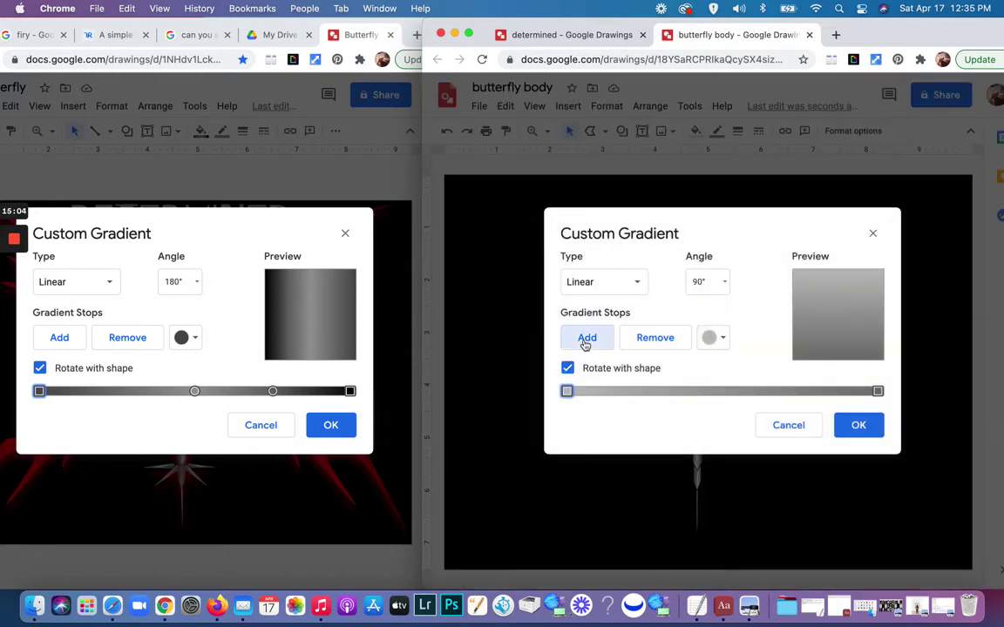
{"action": "left_click", "coordinate": [587, 339]}
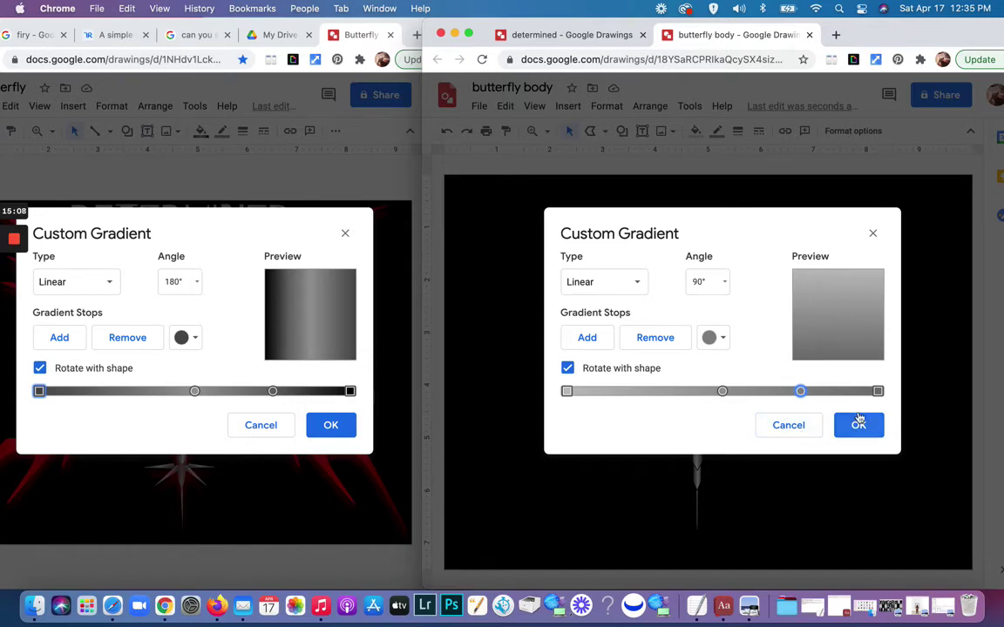
Step: Colour the last gradient stop very dark gray and the stop before it medium gray
{"action": "left_click", "coordinate": [878, 391]}
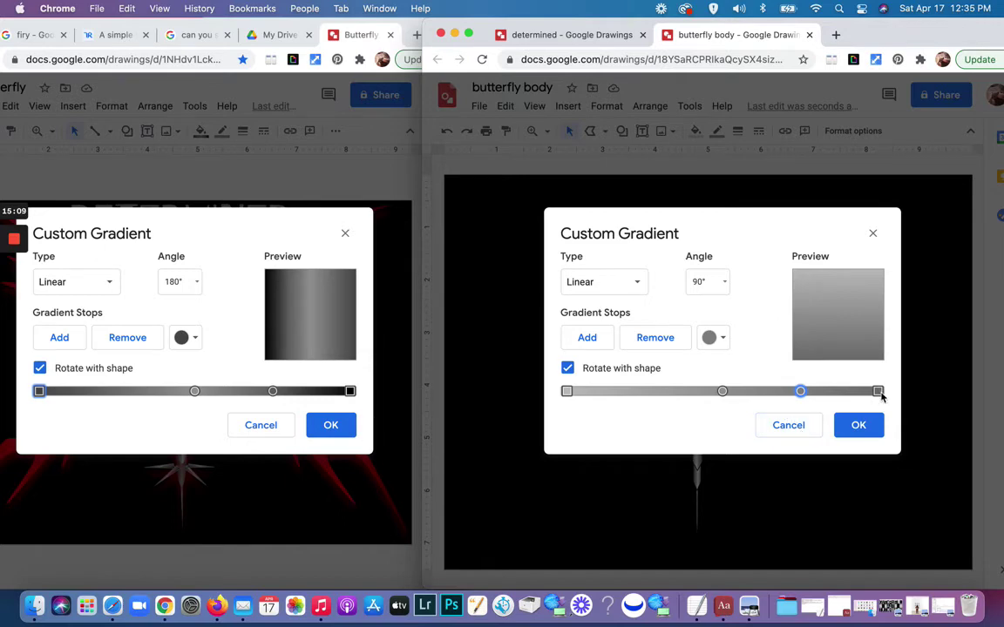
{"action": "left_click", "coordinate": [713, 337]}
{"action": "left_click", "coordinate": [725, 390]}
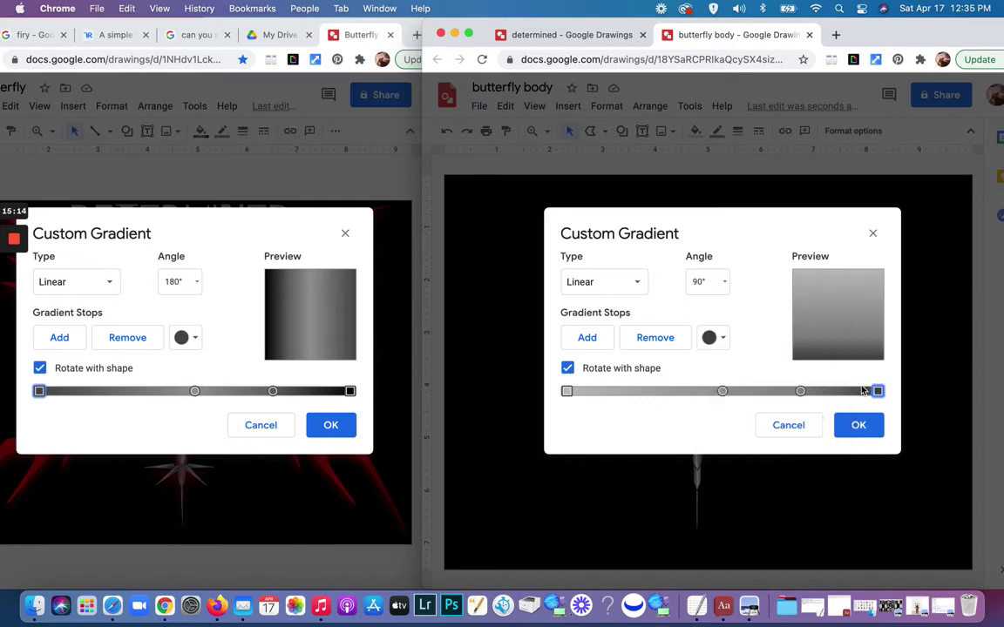
{"action": "left_click", "coordinate": [801, 391]}
{"action": "left_click", "coordinate": [716, 338]}
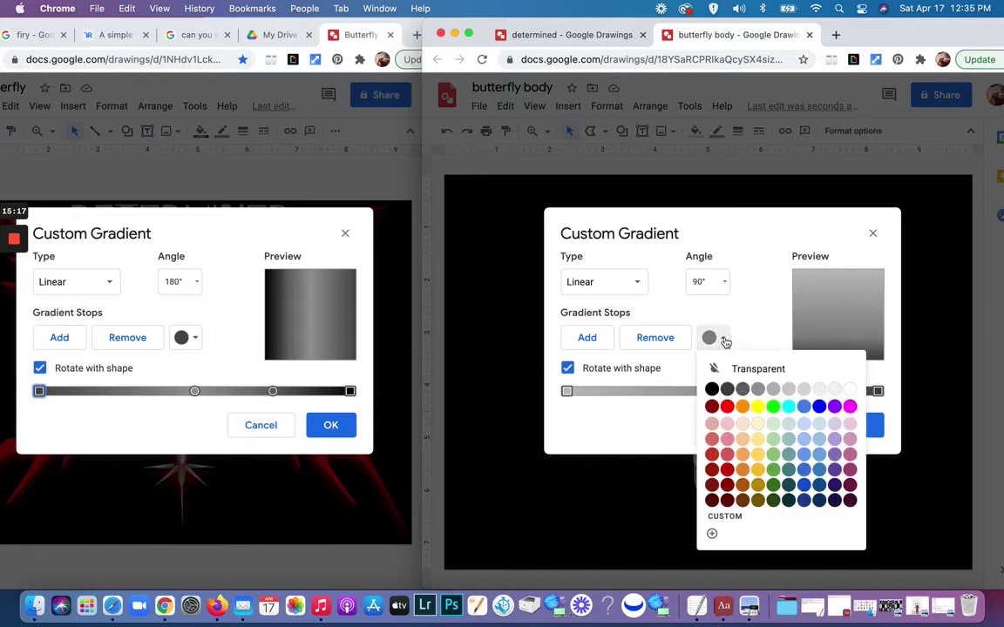
{"action": "left_click", "coordinate": [741, 388]}
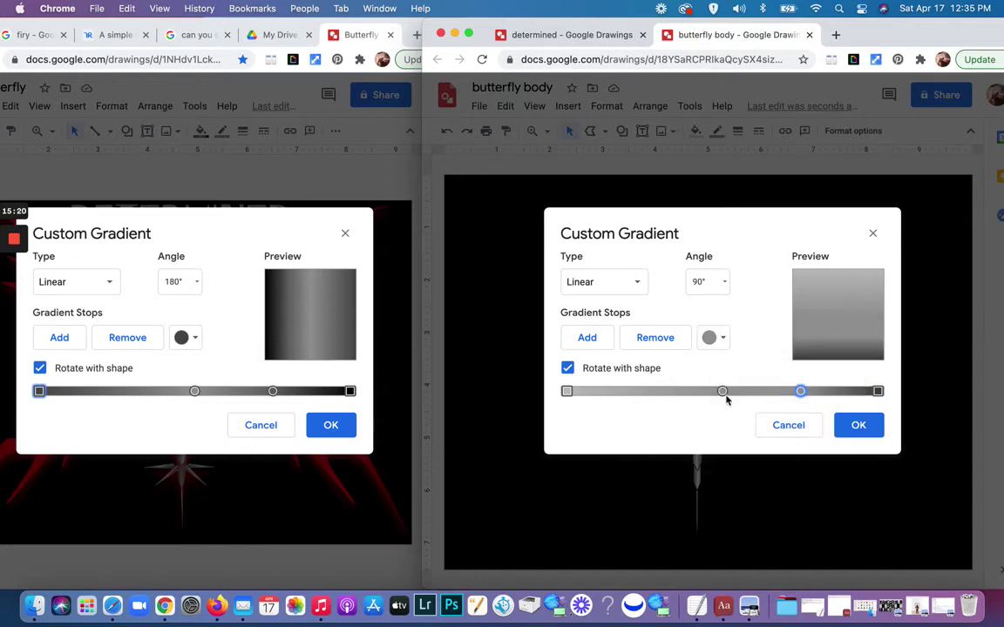
Step: Colour the middle gradient stop light gray and the first stop very dark gray
{"action": "left_click", "coordinate": [722, 392]}
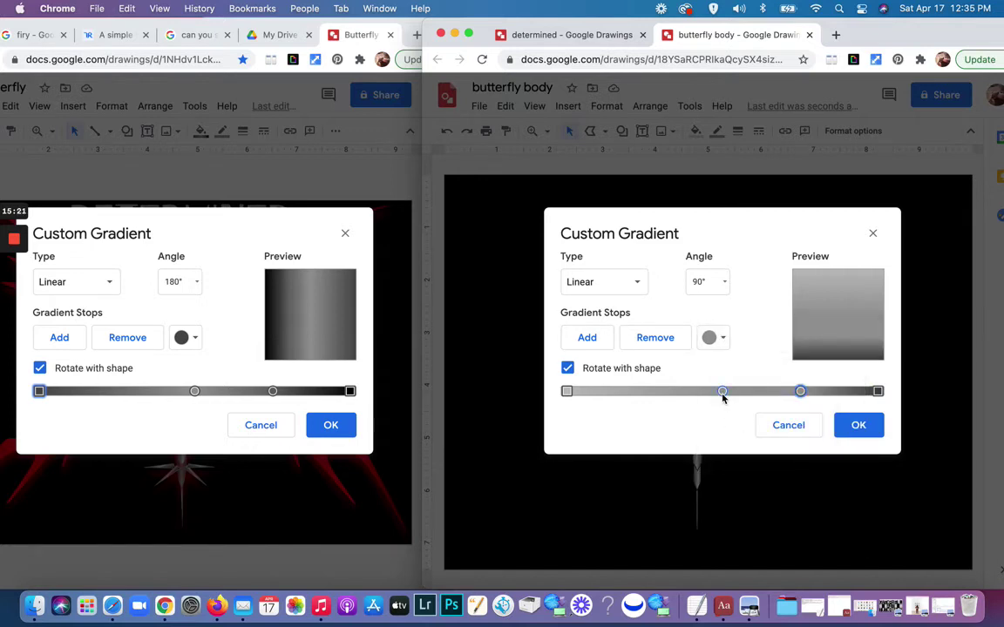
{"action": "left_click", "coordinate": [722, 338]}
{"action": "left_click", "coordinate": [772, 389]}
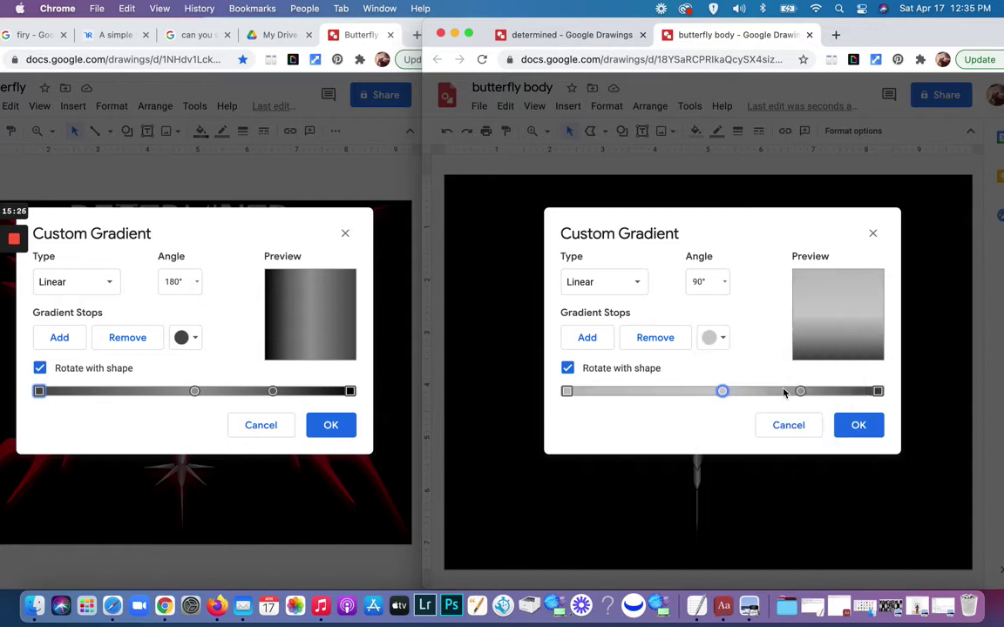
{"action": "left_click", "coordinate": [566, 391]}
{"action": "left_click", "coordinate": [721, 338]}
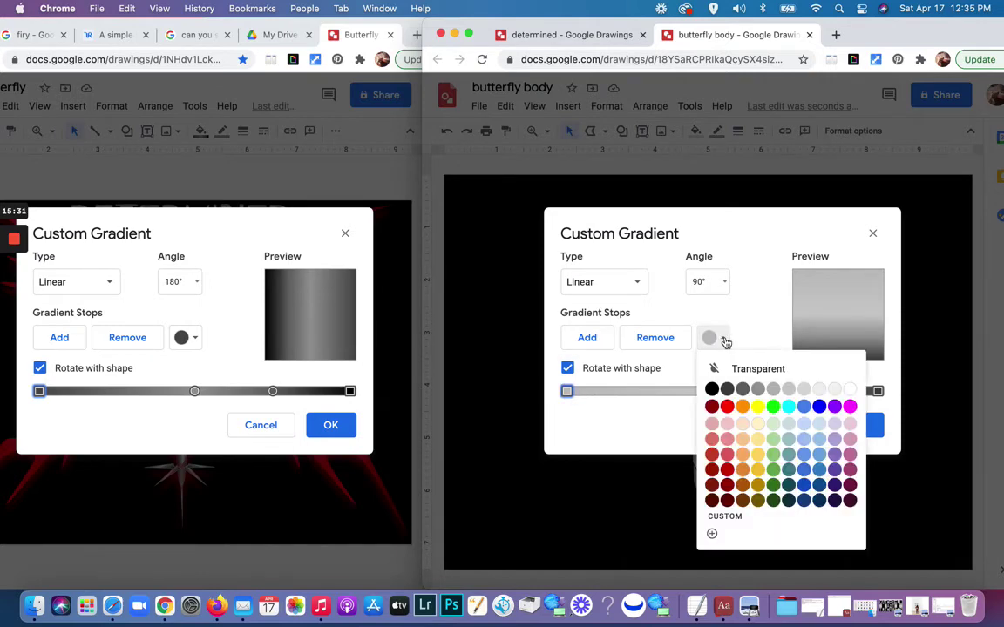
{"action": "left_click", "coordinate": [713, 390]}
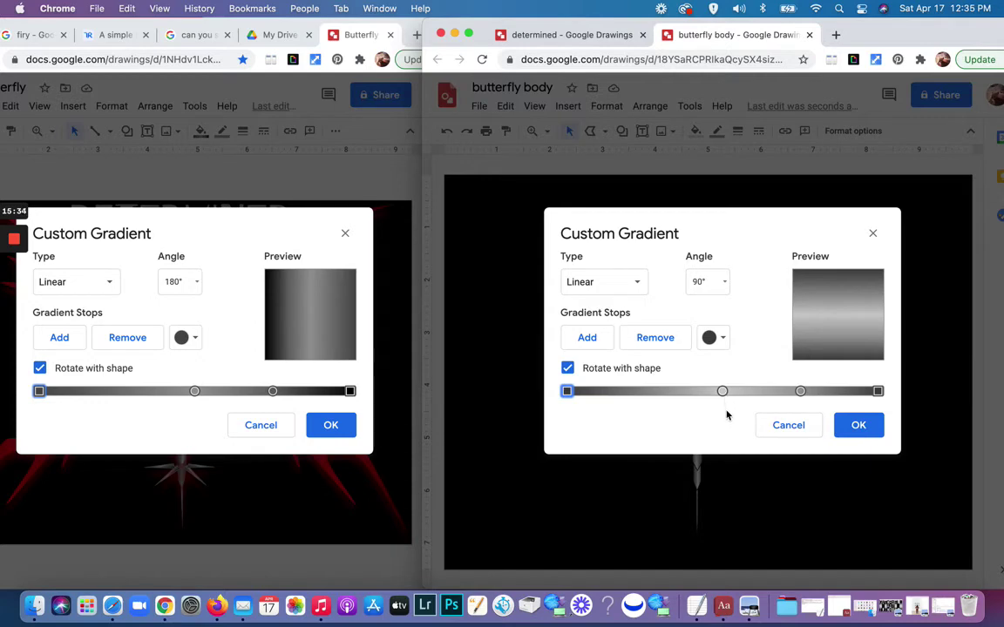
Step: Set the gradient angle to 180° and apply the gradient to the left head shape
{"action": "left_click", "coordinate": [727, 280]}
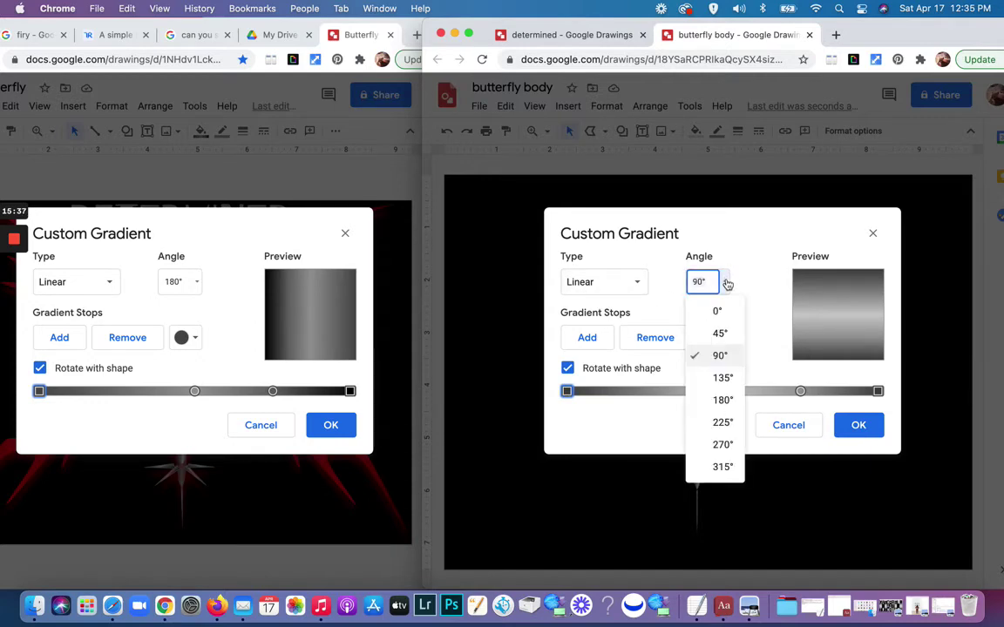
{"action": "left_click", "coordinate": [721, 401]}
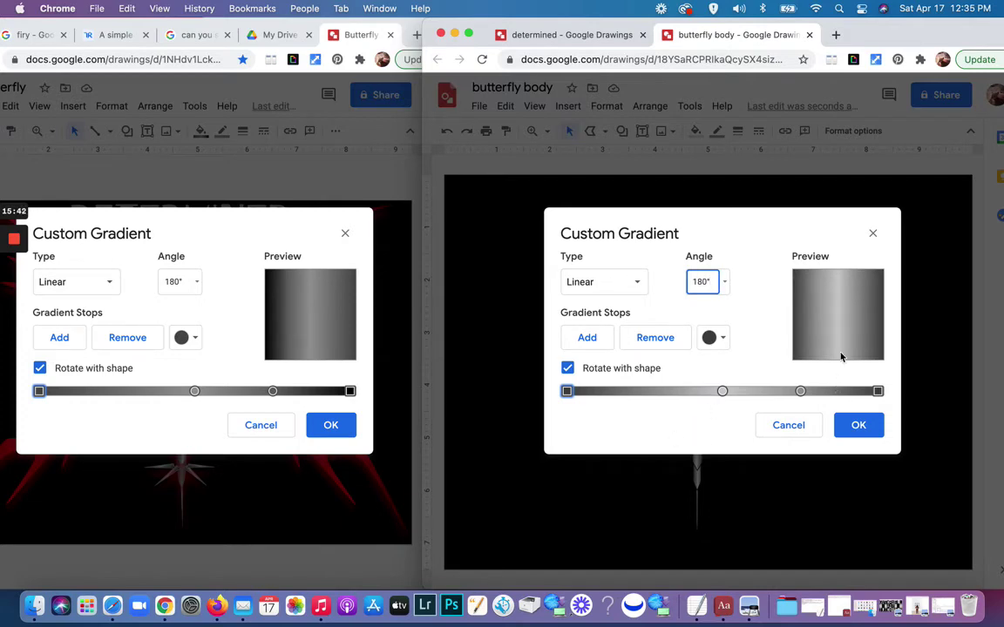
{"action": "left_click", "coordinate": [859, 426]}
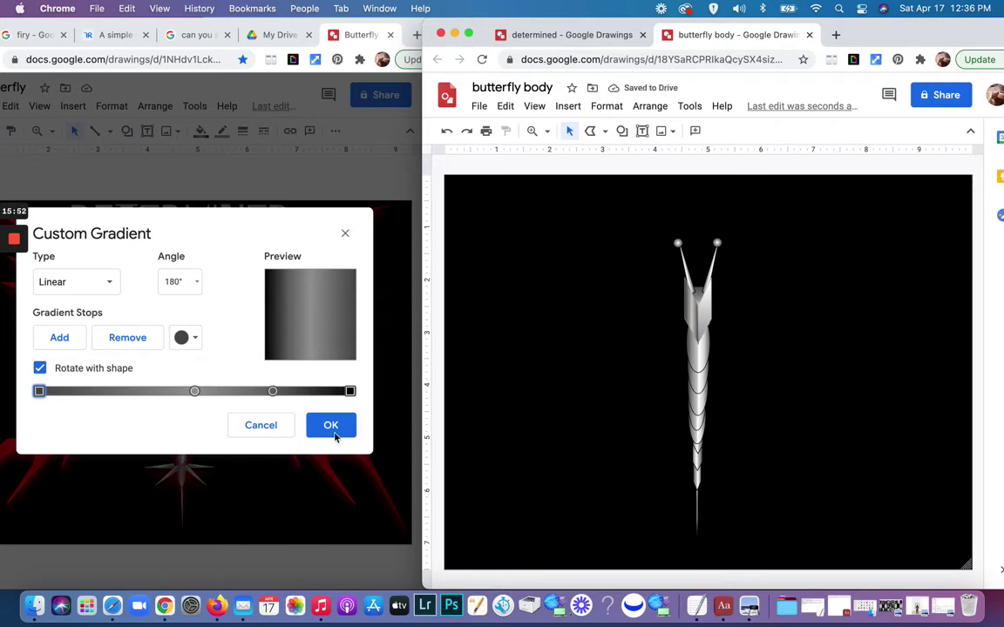
Step: Reopen the left head shape's custom gradient, recolour the middle stop a slightly darker gray and apply it
{"action": "left_click", "coordinate": [691, 320]}
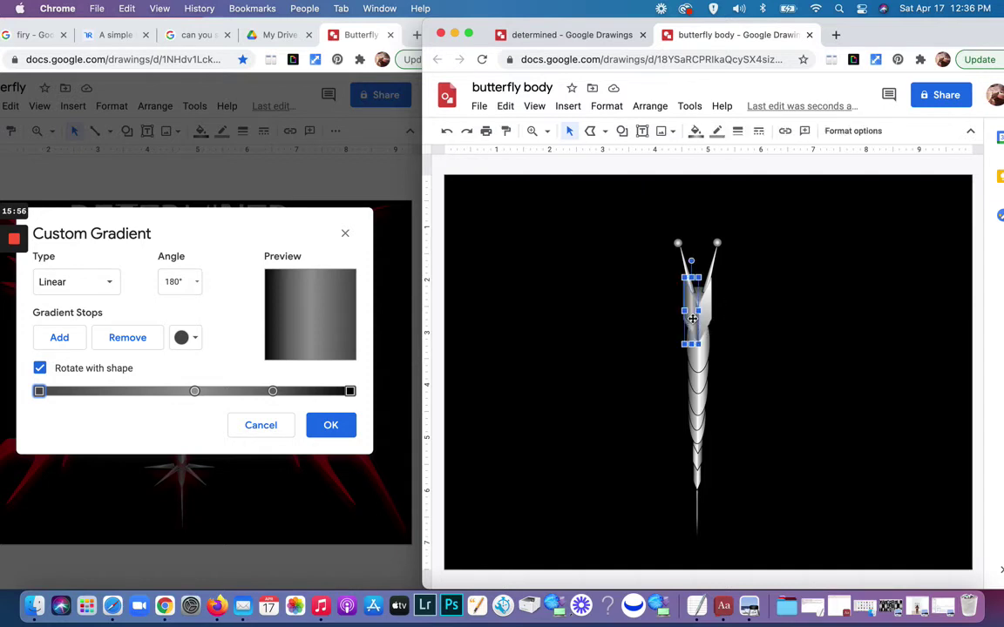
{"action": "double_click", "coordinate": [693, 322]}
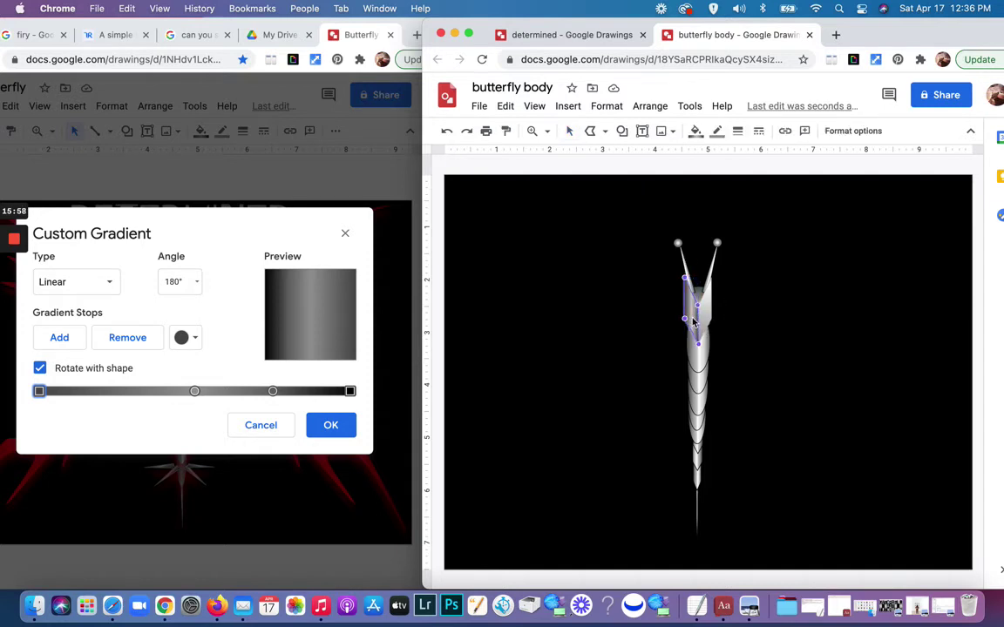
{"action": "left_click", "coordinate": [693, 321]}
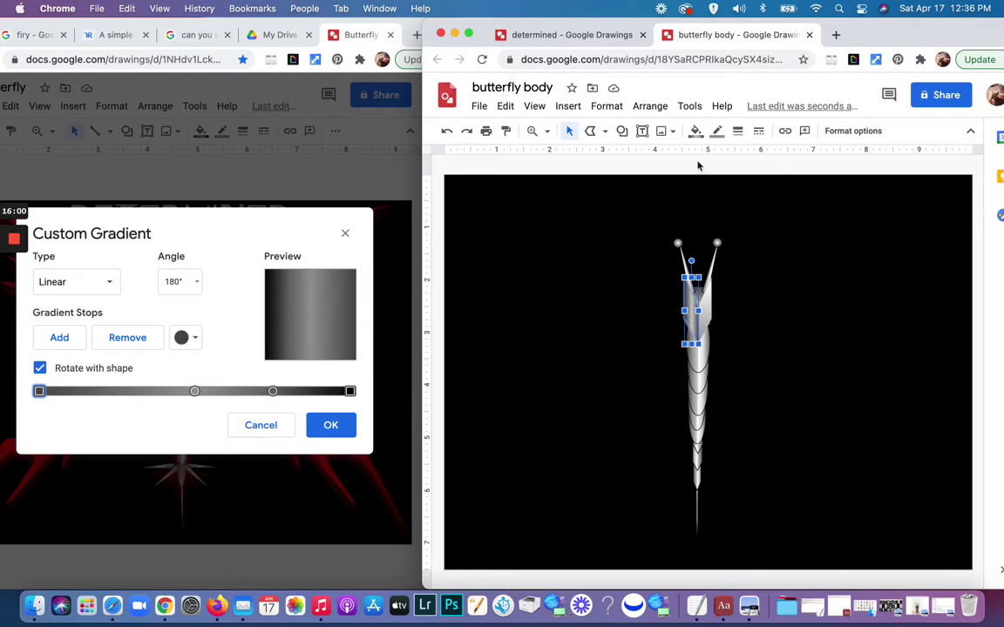
{"action": "left_click", "coordinate": [696, 130]}
{"action": "left_click", "coordinate": [774, 324]}
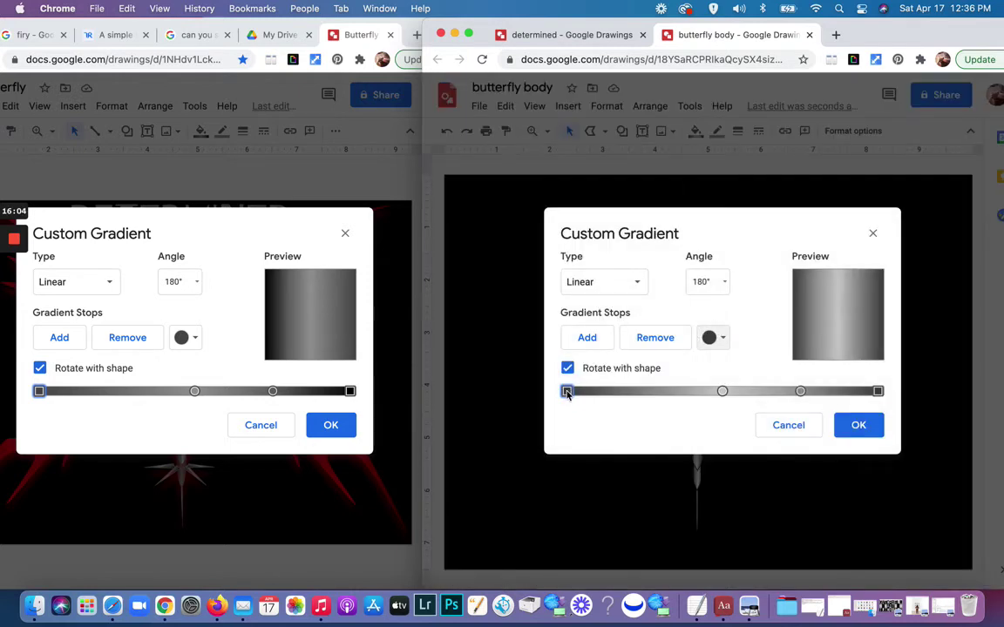
{"action": "left_click", "coordinate": [723, 391]}
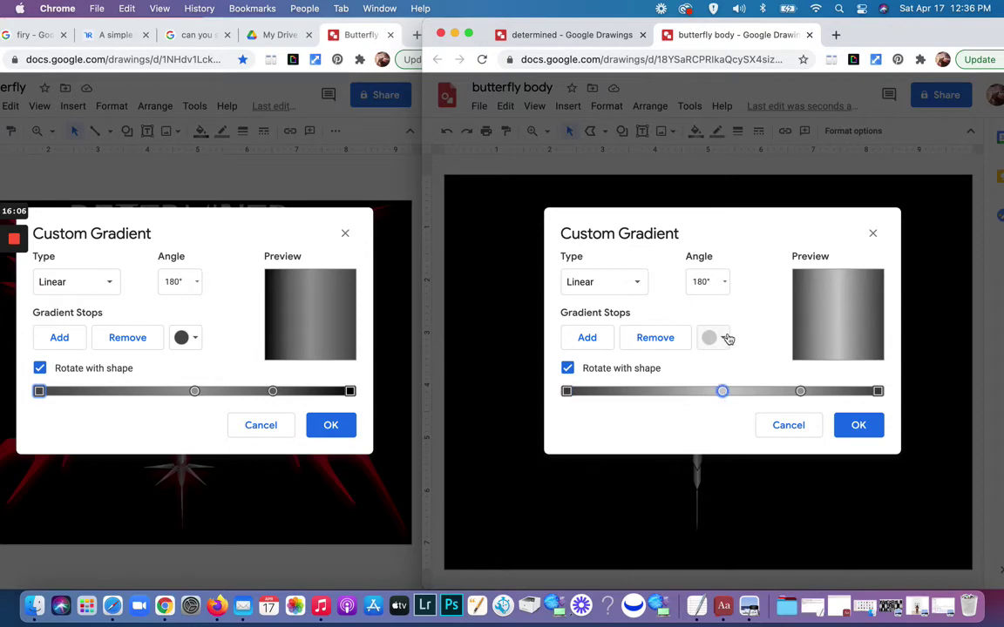
{"action": "left_click", "coordinate": [715, 338]}
{"action": "left_click", "coordinate": [772, 389]}
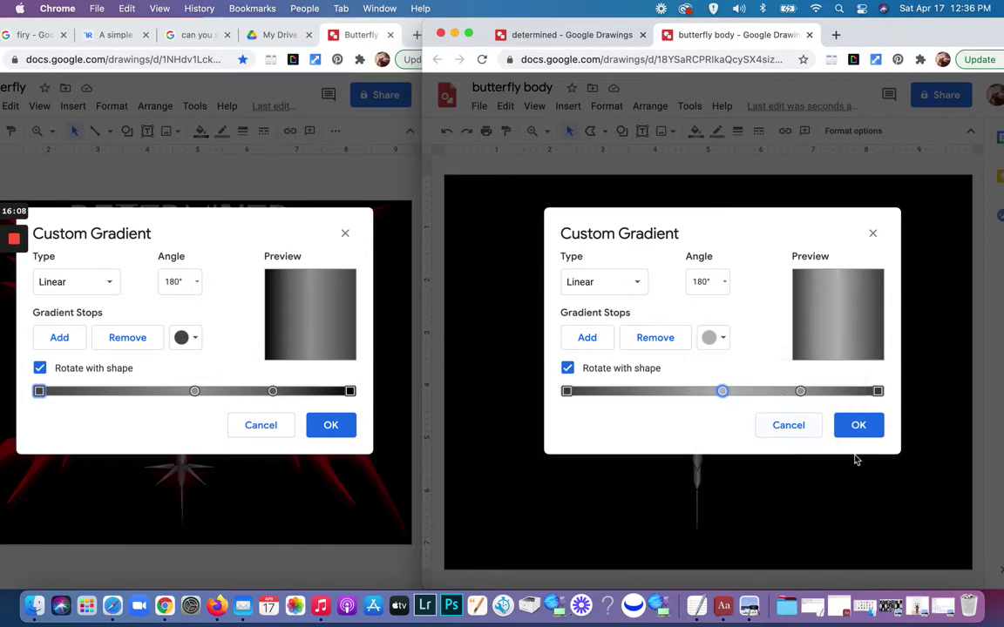
{"action": "left_click", "coordinate": [877, 427]}
{"action": "left_click", "coordinate": [840, 374]}
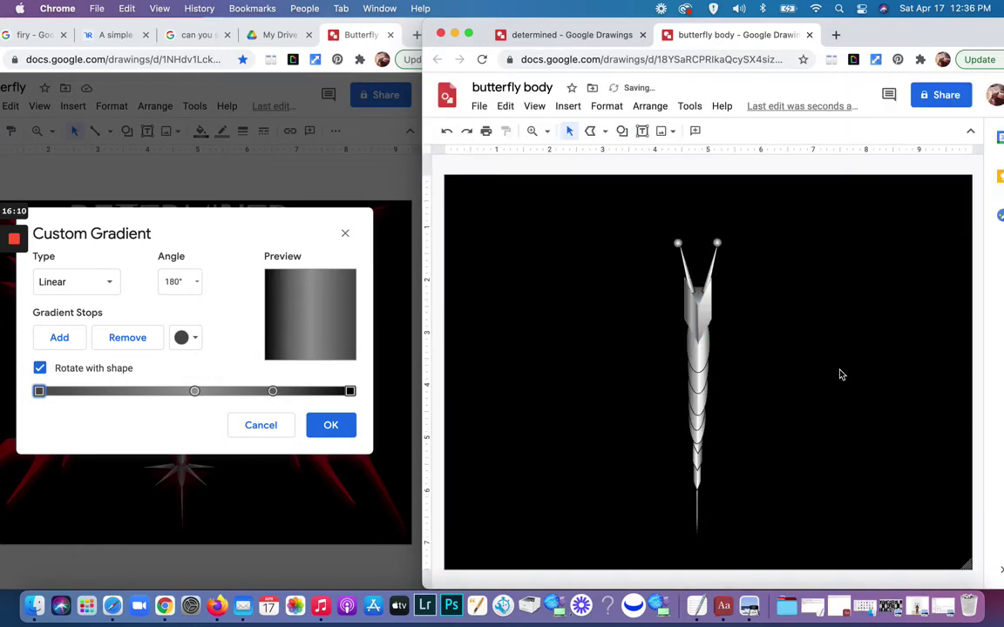
Step: Close the custom gradient settings in the reference Butterfly drawing and return to the butterfly body drawing
{"action": "left_click", "coordinate": [327, 427]}
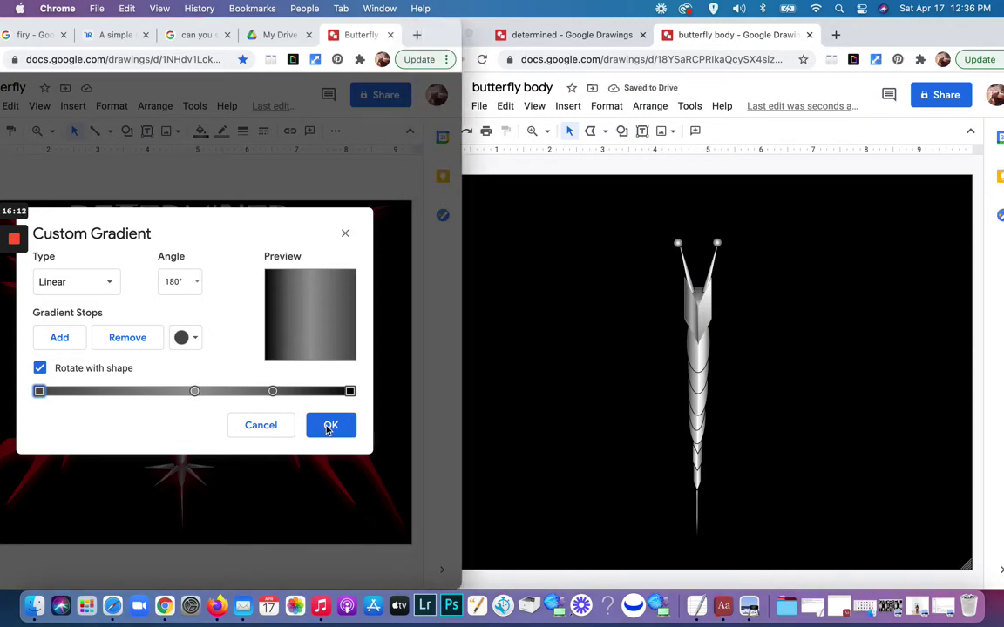
{"action": "left_click", "coordinate": [328, 427]}
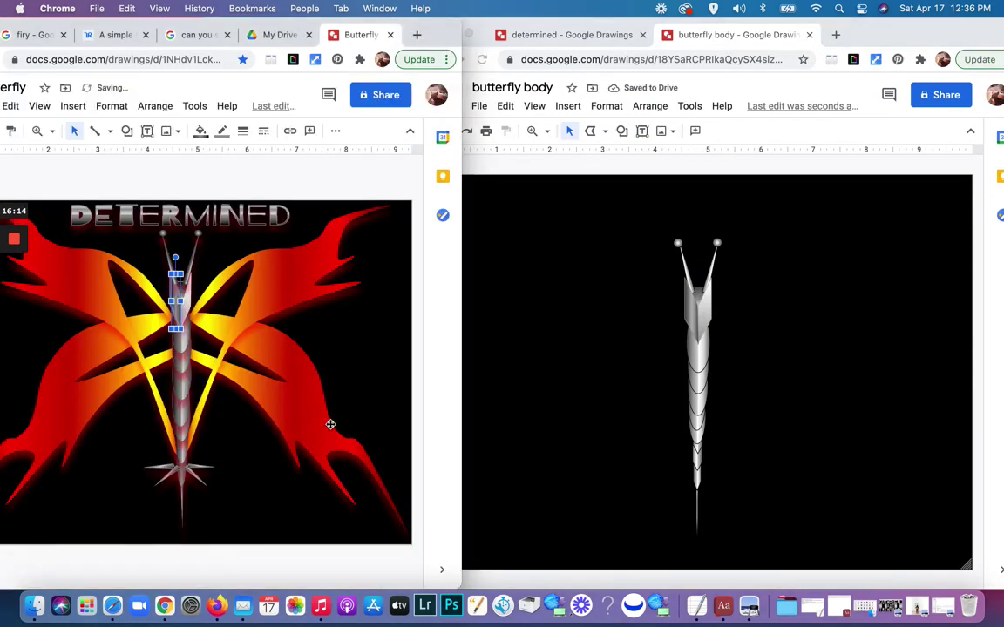
{"action": "left_click", "coordinate": [536, 375]}
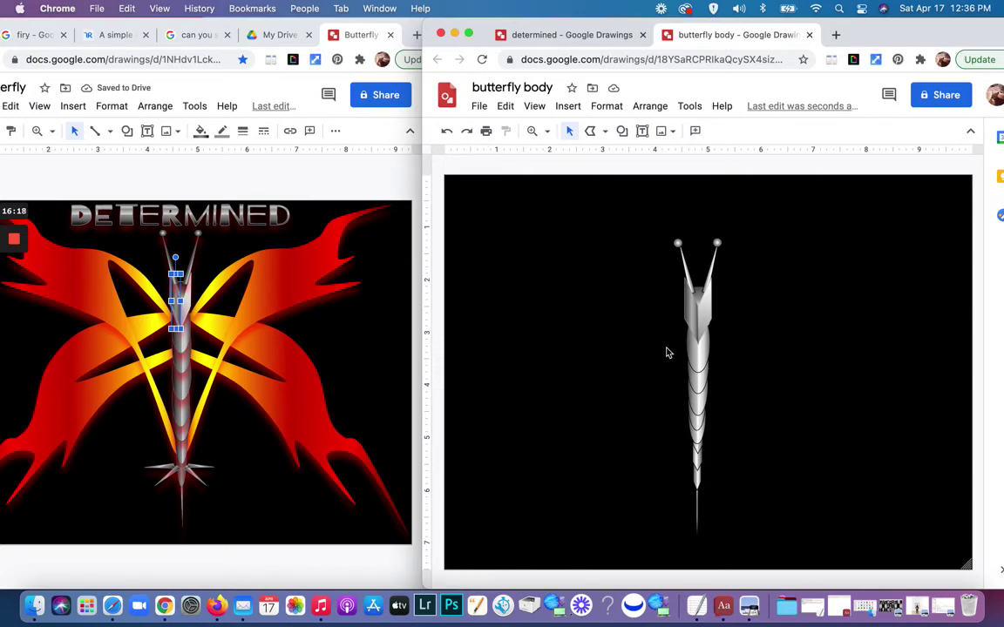
Step: Select the right and left head shapes together and group them
{"action": "left_click", "coordinate": [710, 317]}
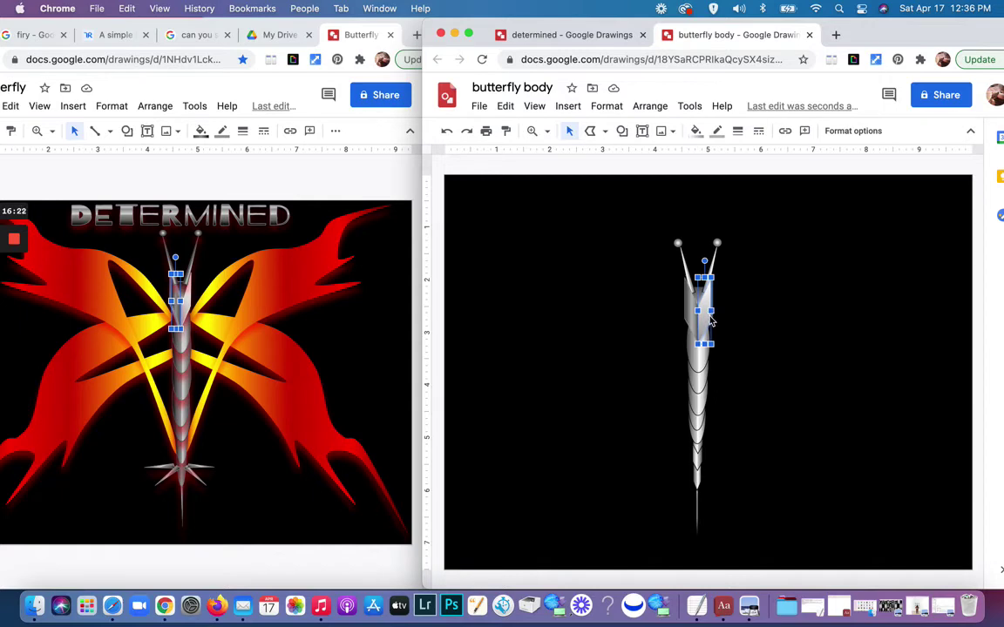
{"action": "left_click", "coordinate": [688, 310], "text": "shift"}
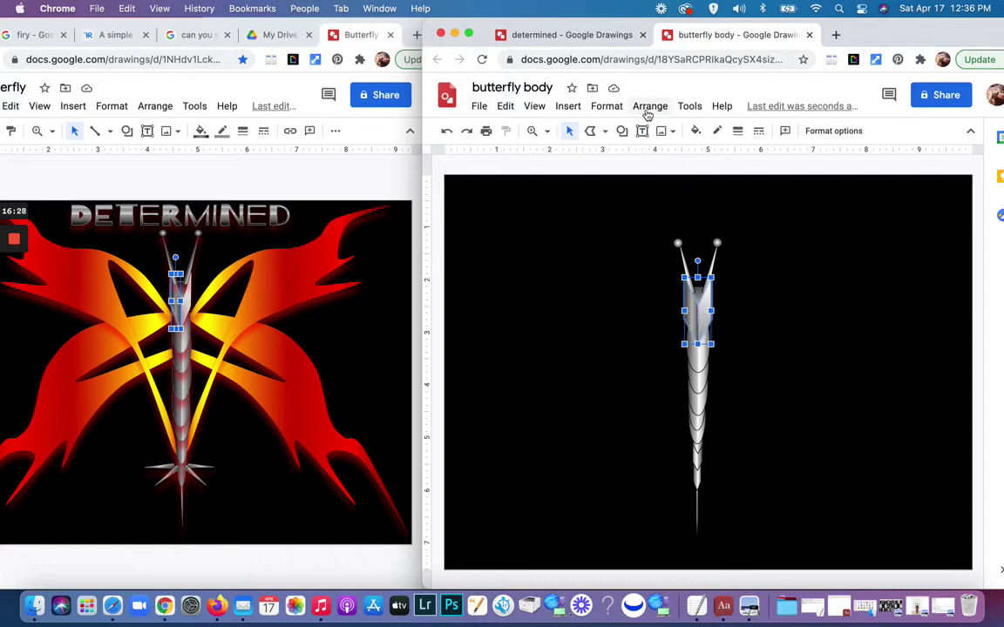
{"action": "left_click", "coordinate": [650, 105]}
{"action": "left_click", "coordinate": [668, 277]}
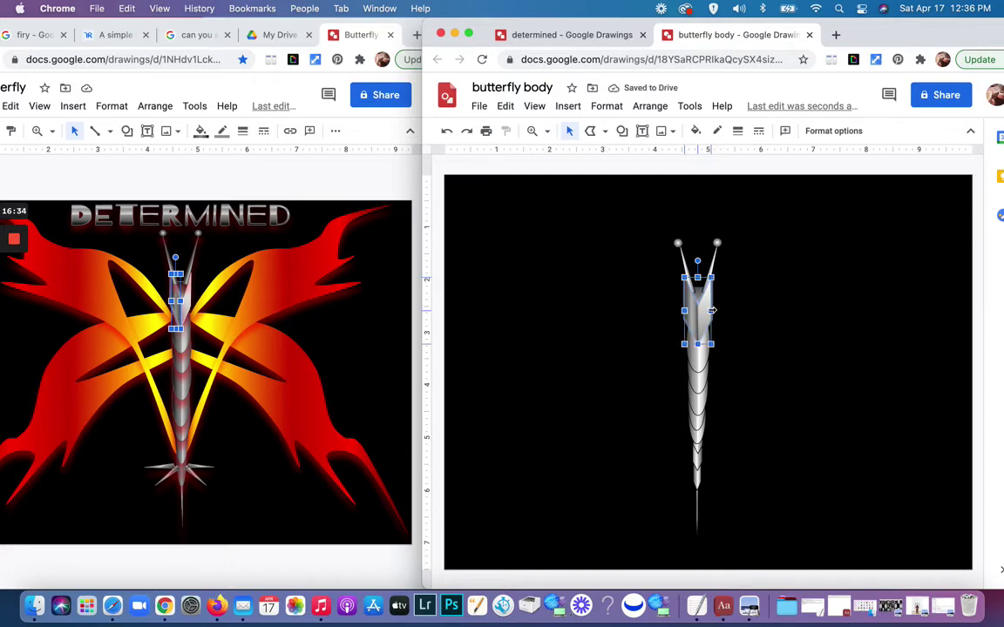
Step: Narrow the grouped head slightly from its right edge and shift it a little to the right over the body
{"action": "left_click_drag", "start_coordinate": [712, 310], "coordinate": [728, 316]}
{"action": "left_click", "coordinate": [732, 317]}
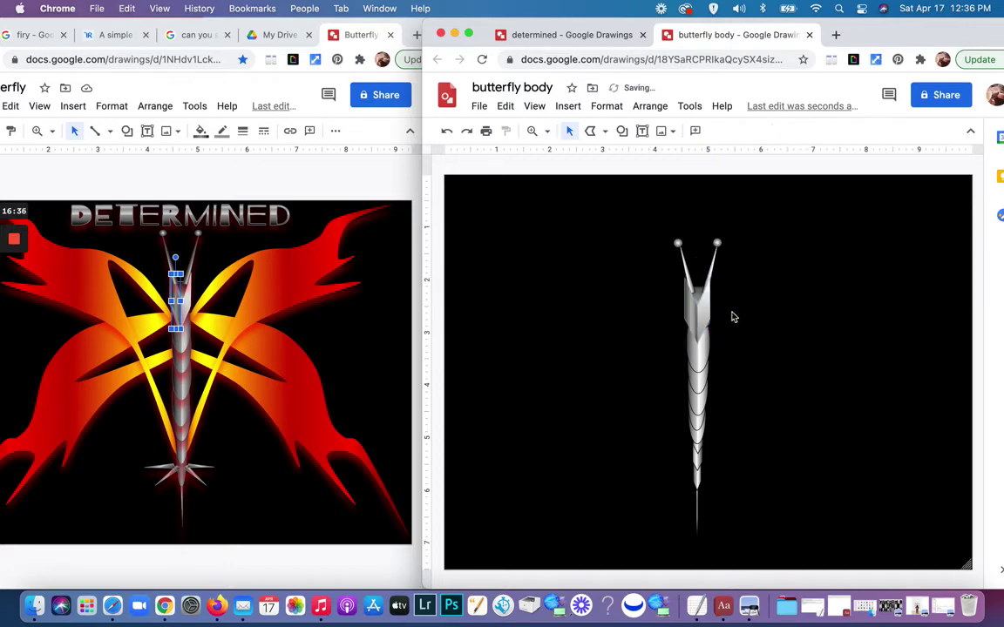
{"action": "left_click", "coordinate": [707, 313]}
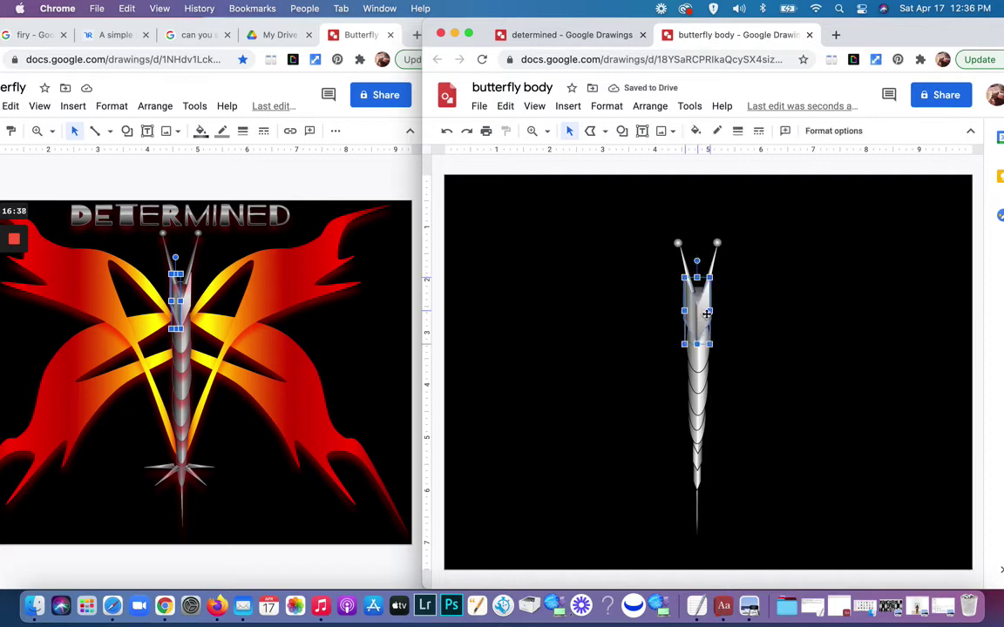
{"action": "left_click_drag", "start_coordinate": [707, 314], "coordinate": [709, 314]}
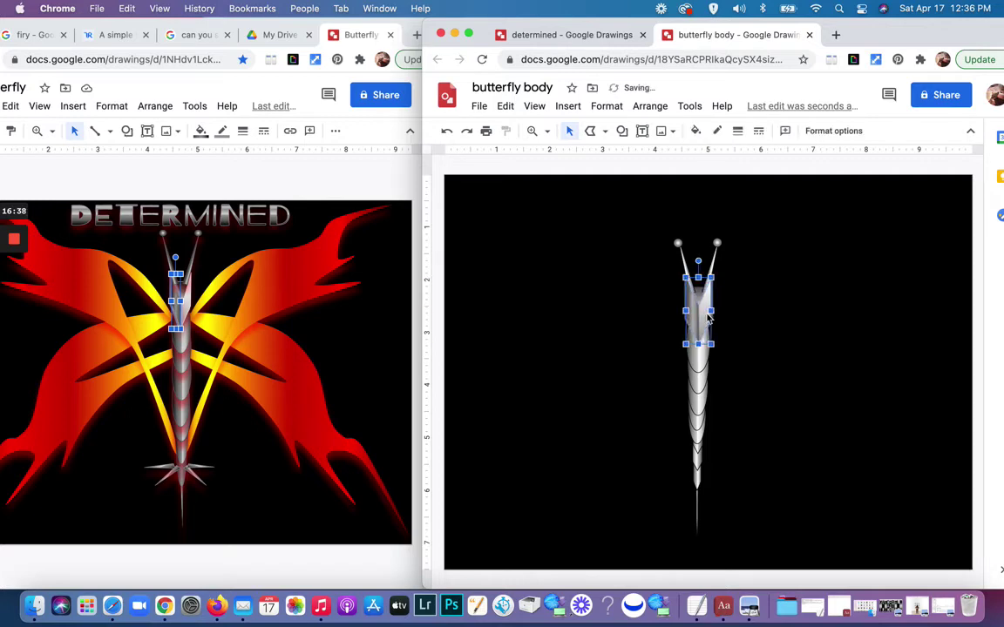
Step: Place a vertical guide along the body's centre line and remove the extra vertical and horizontal guides
{"action": "right_click", "coordinate": [429, 275]}
{"action": "key", "text": "Escape"}
{"action": "left_click_drag", "start_coordinate": [429, 275], "coordinate": [697, 290]}
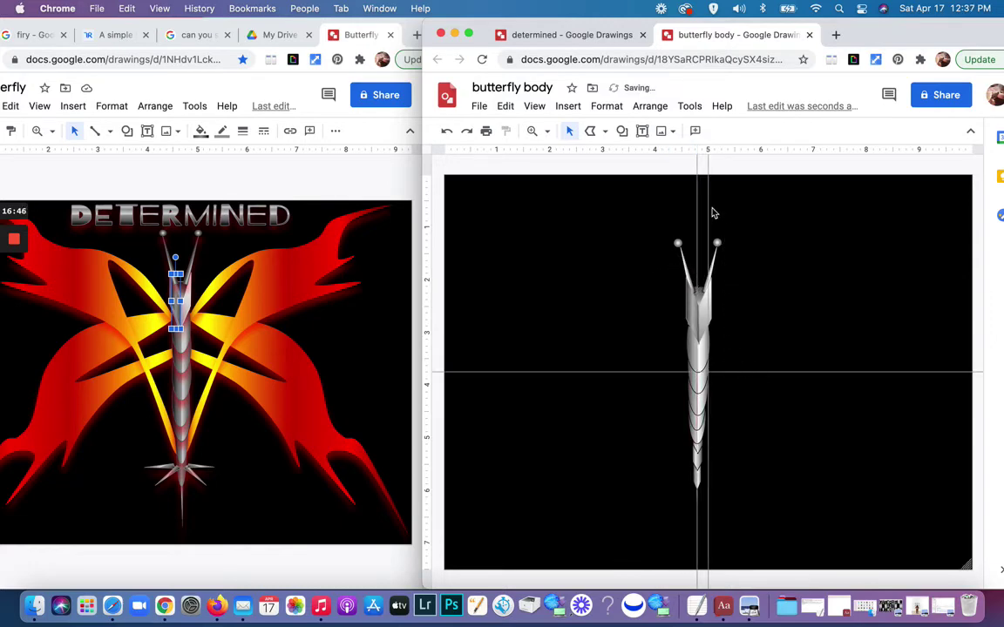
{"action": "left_click_drag", "start_coordinate": [709, 207], "coordinate": [405, 233]}
{"action": "left_click_drag", "start_coordinate": [817, 372], "coordinate": [786, 150]}
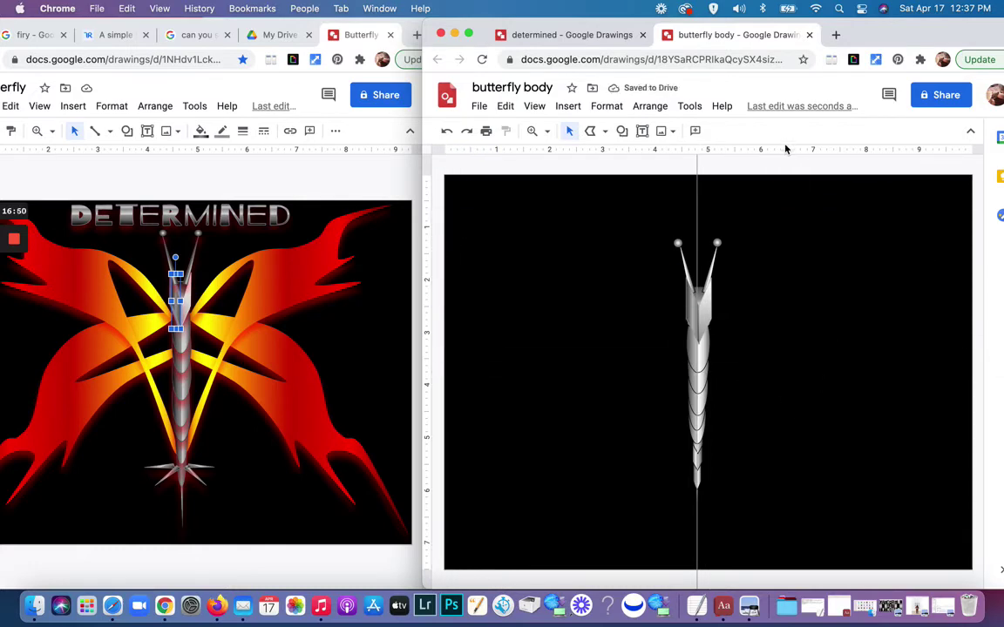
Step: Nudge the head group and body segments into line with the centre guide, and move the guide away to the 8-inch mark
{"action": "left_click", "coordinate": [707, 312]}
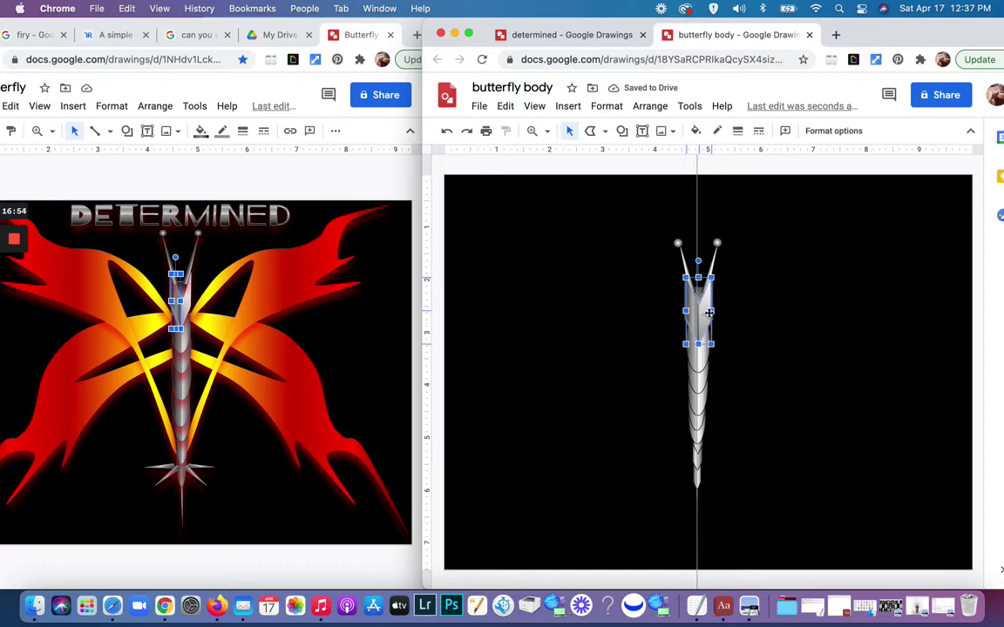
{"action": "left_click", "coordinate": [707, 355]}
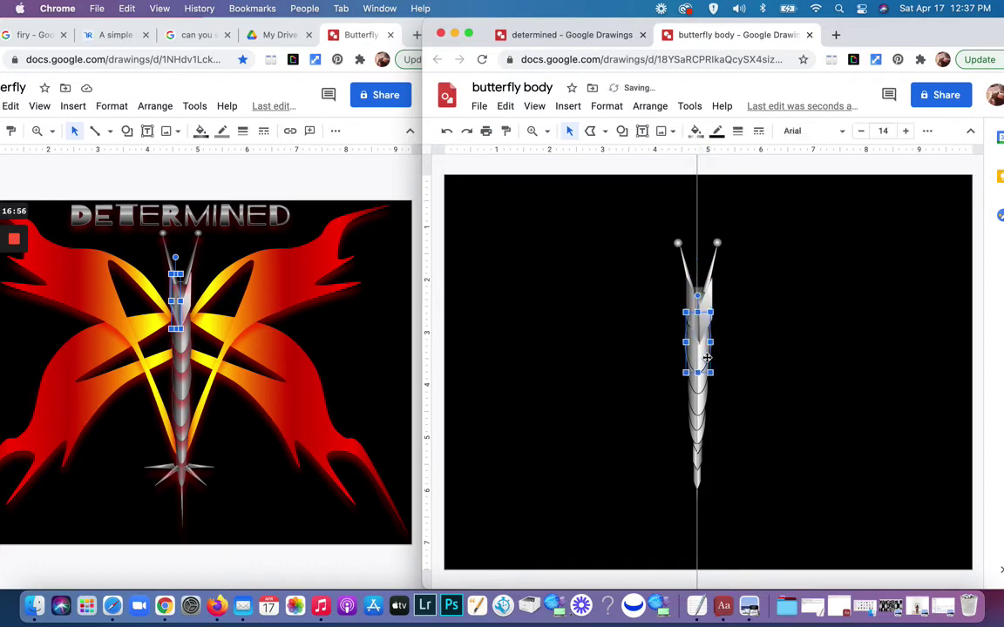
{"action": "left_click", "coordinate": [700, 464]}
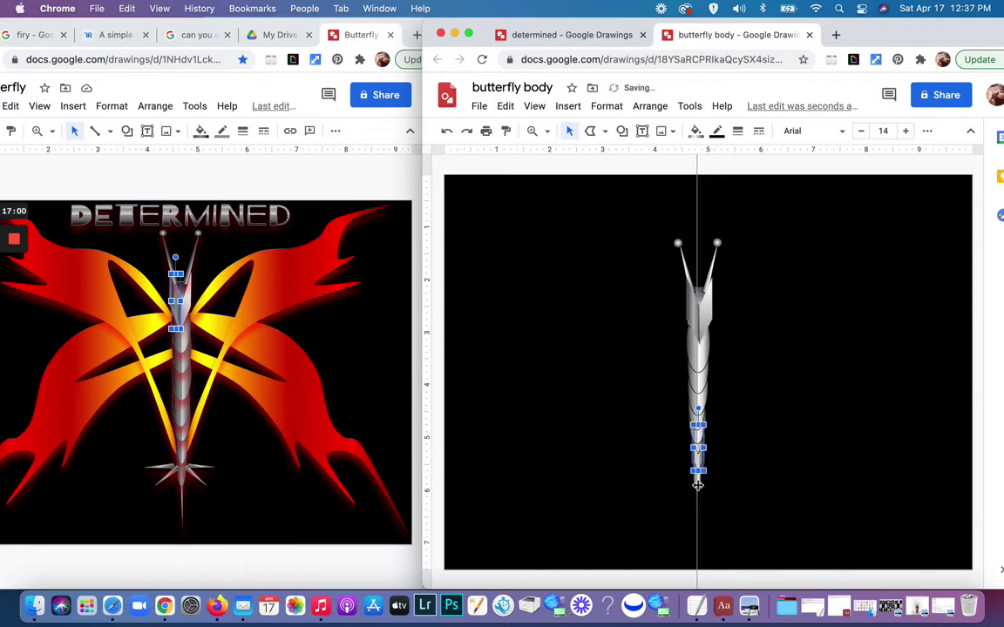
{"action": "mouse_move", "coordinate": [700, 490]}
{"action": "left_mouse_down"}
{"action": "mouse_move", "coordinate": [698, 455]}
{"action": "mouse_move", "coordinate": [703, 469]}
{"action": "left_mouse_up"}
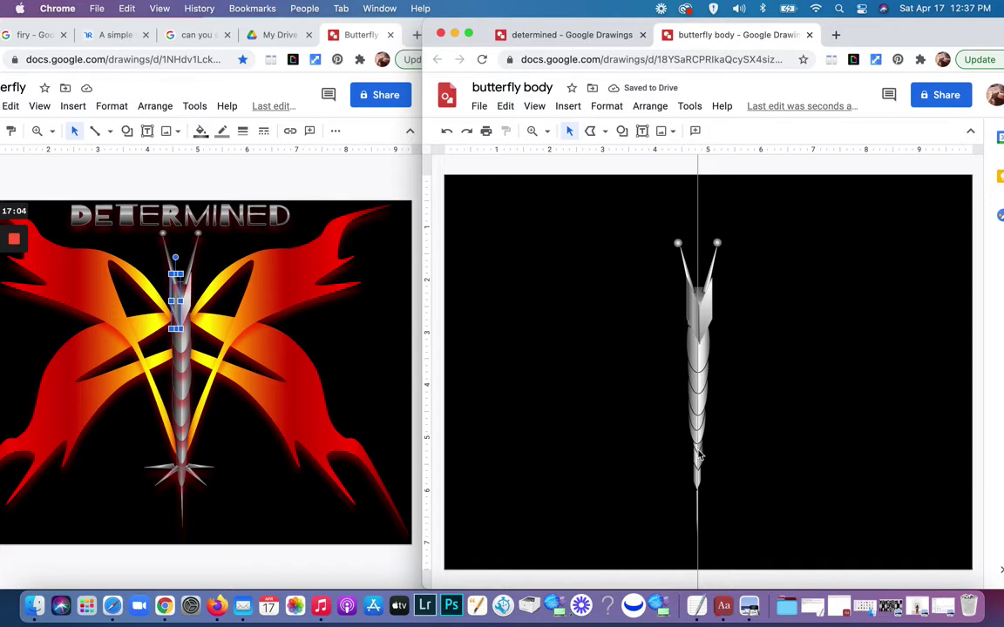
{"action": "left_click_drag", "start_coordinate": [699, 453], "coordinate": [866, 459]}
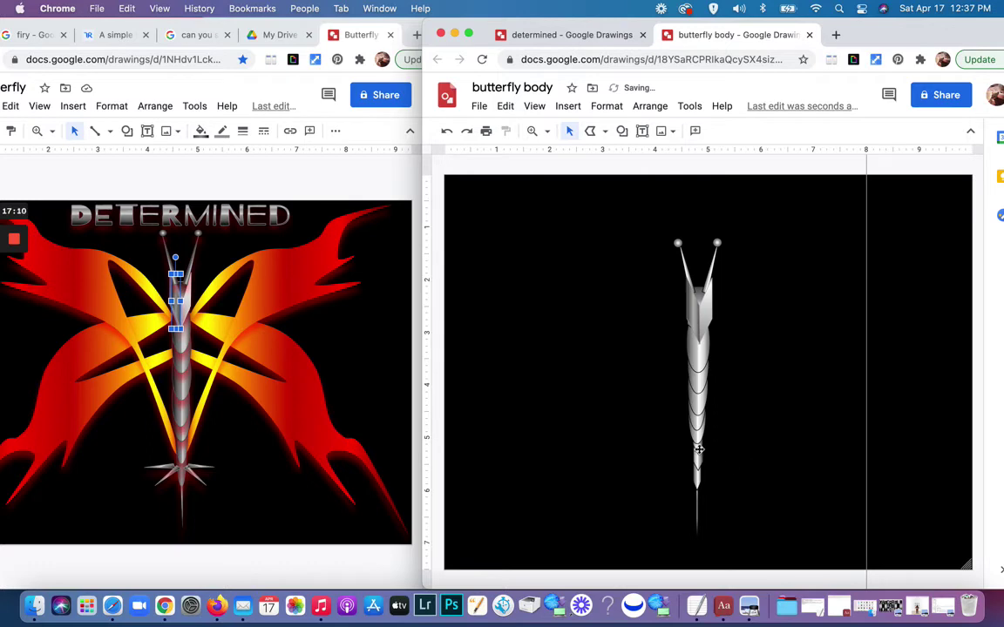
Step: Fine-tune the alignment of the lower body segments along the body's centre
{"action": "left_click", "coordinate": [699, 449]}
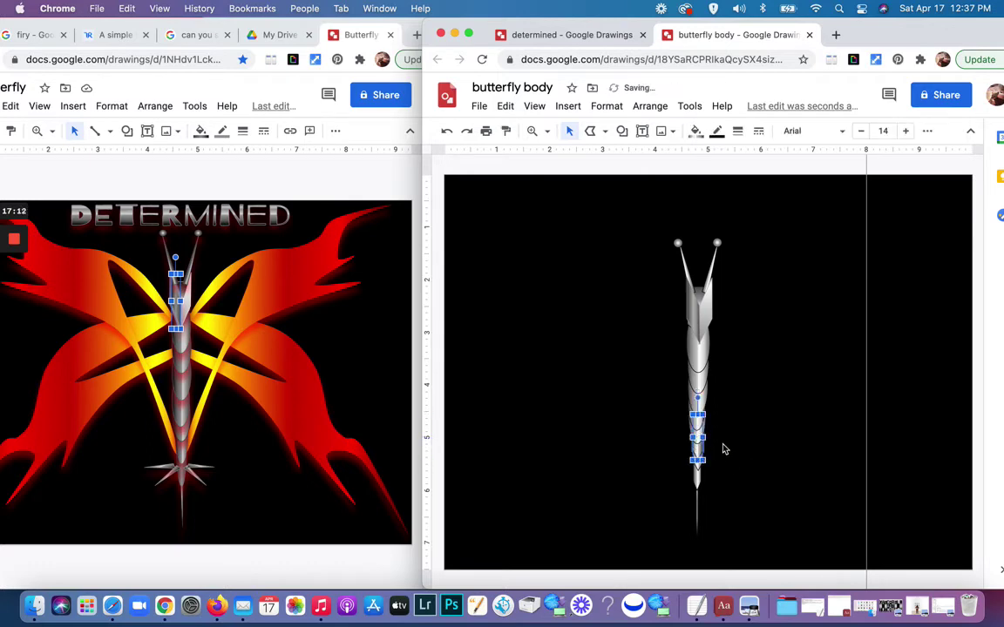
{"action": "left_click", "coordinate": [723, 449]}
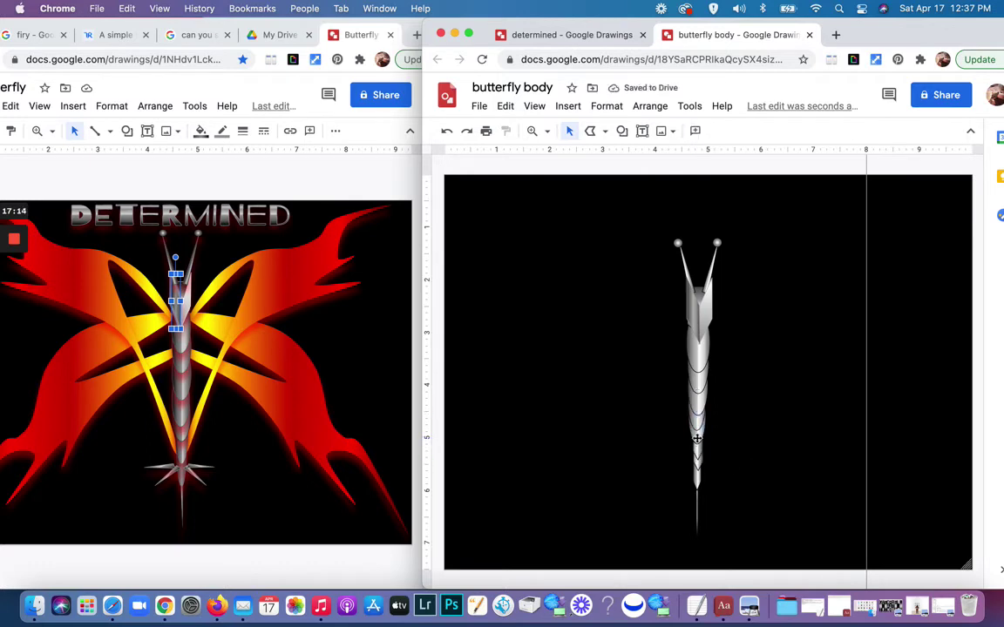
{"action": "left_click", "coordinate": [698, 445]}
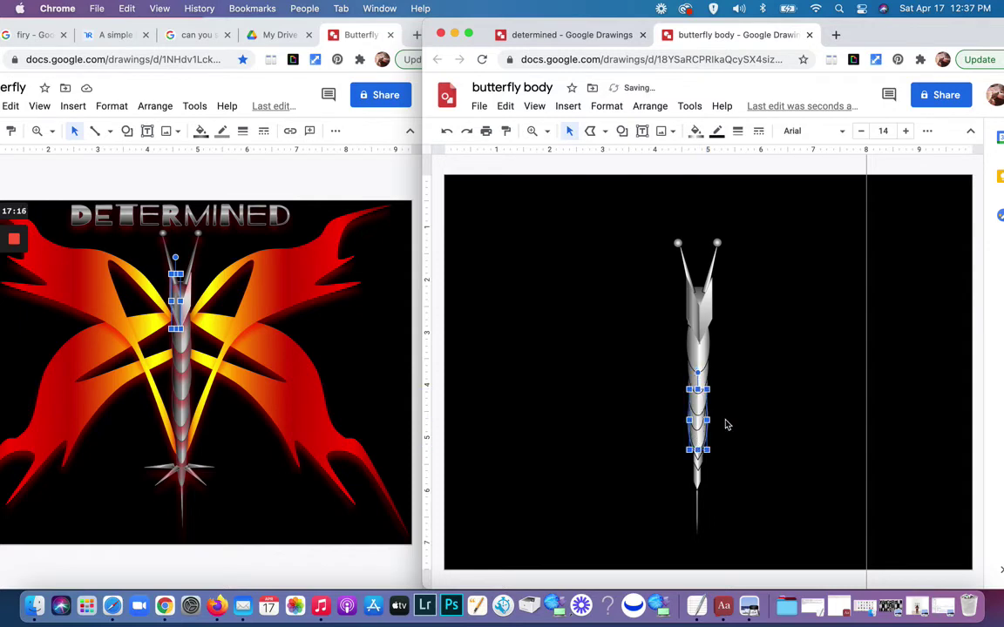
{"action": "left_click", "coordinate": [723, 422]}
Step: Narrow the wider lower body segment slightly and recentre it within the body
{"action": "left_click", "coordinate": [707, 424]}
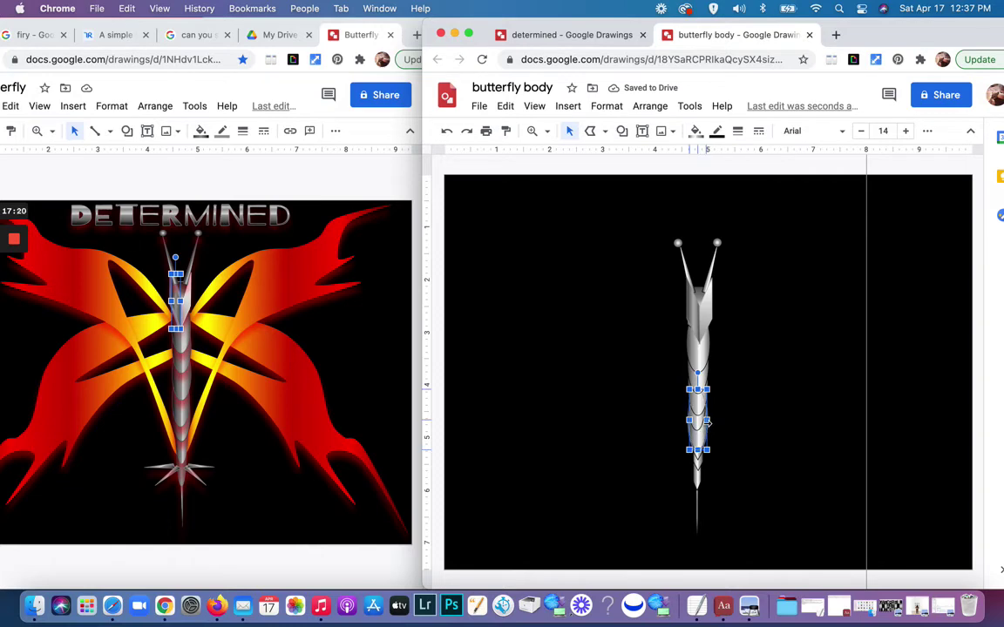
{"action": "left_click", "coordinate": [700, 435]}
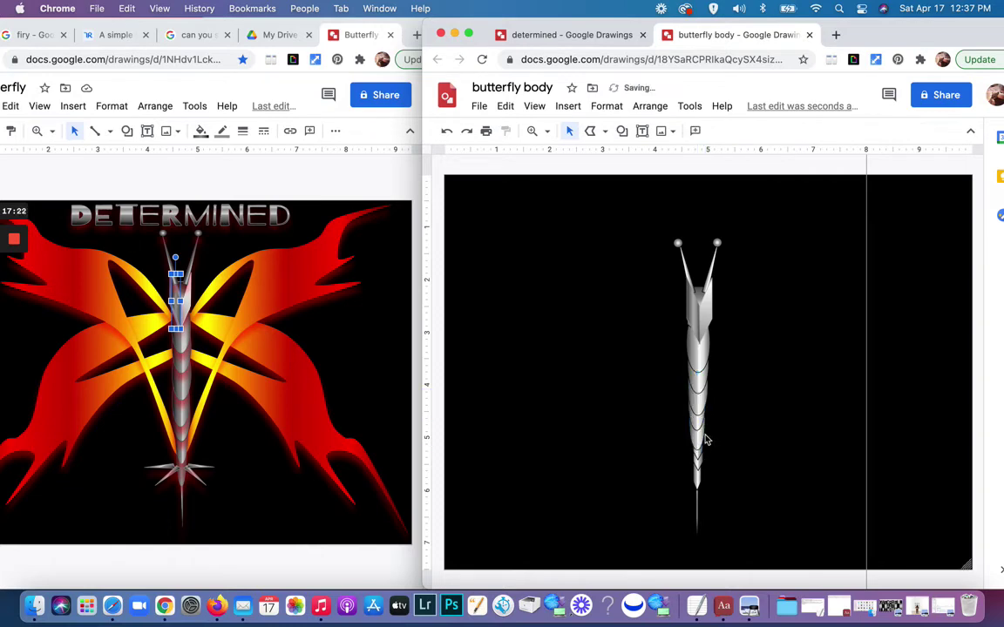
{"action": "left_click", "coordinate": [699, 438]}
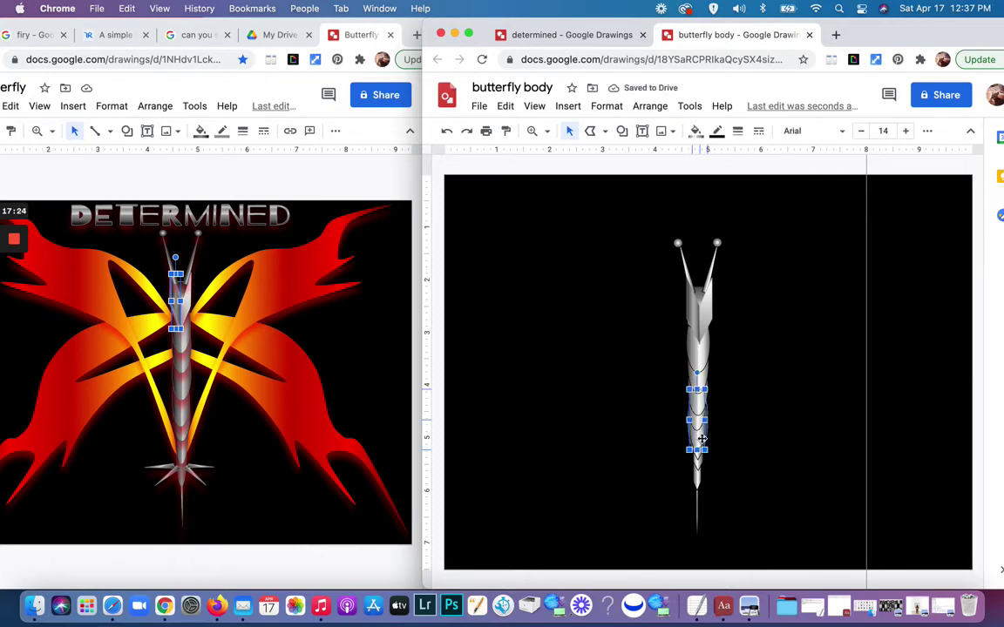
{"action": "left_click", "coordinate": [731, 424]}
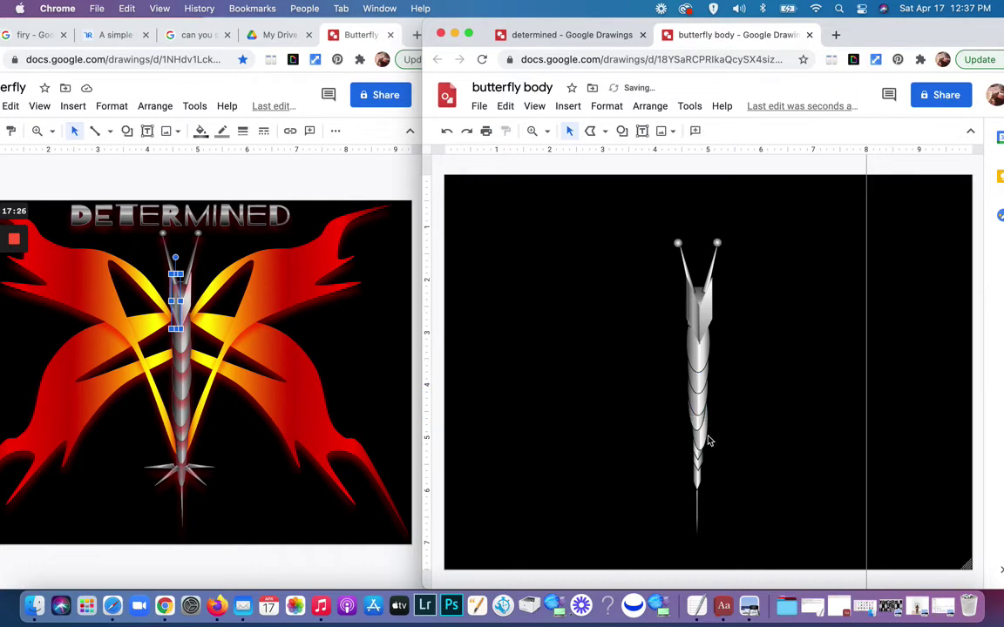
{"action": "left_click", "coordinate": [702, 436]}
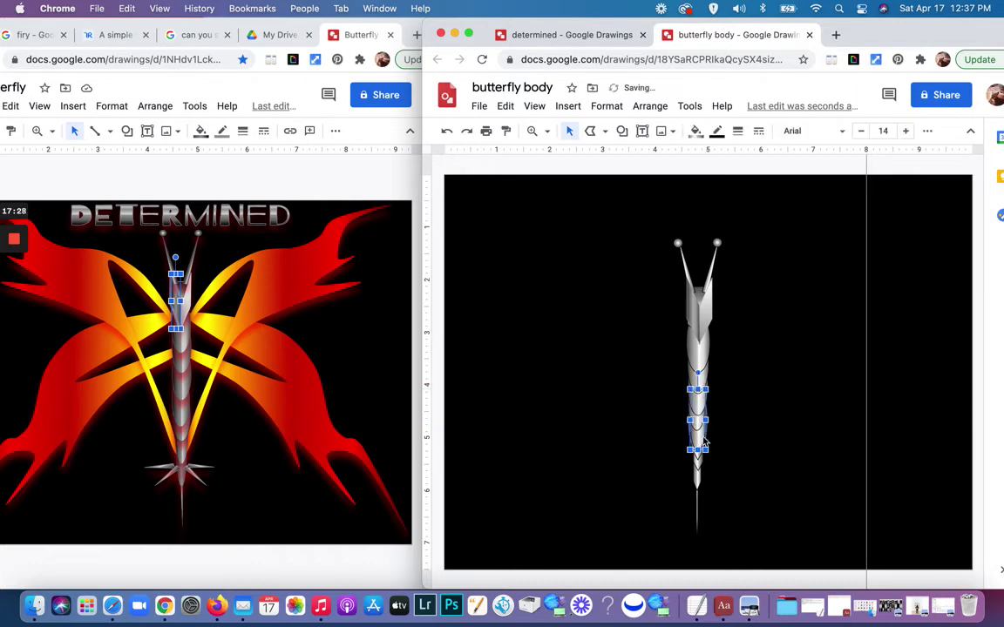
{"action": "left_click", "coordinate": [717, 431]}
Step: Adjust the position of the body segment above the narrowed one and recheck the narrowed segment's alignment
{"action": "left_click", "coordinate": [697, 422]}
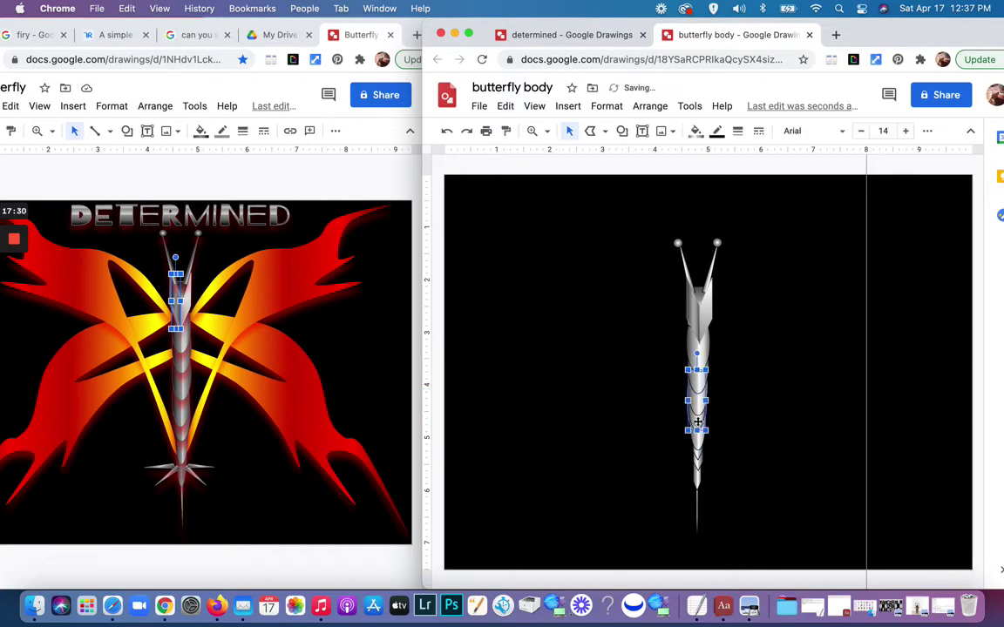
{"action": "left_click", "coordinate": [731, 407]}
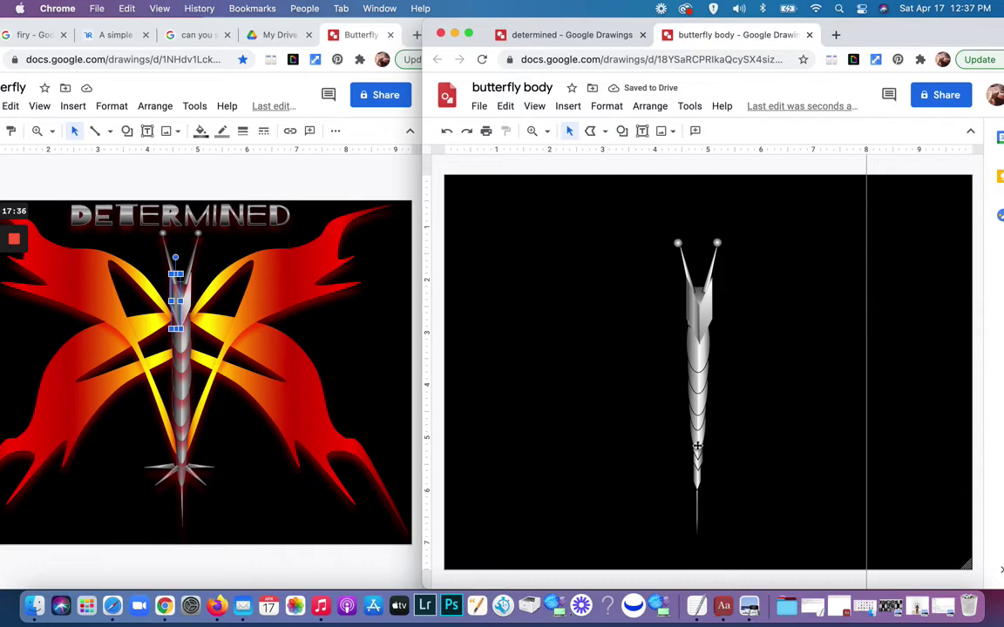
{"action": "left_click", "coordinate": [698, 446]}
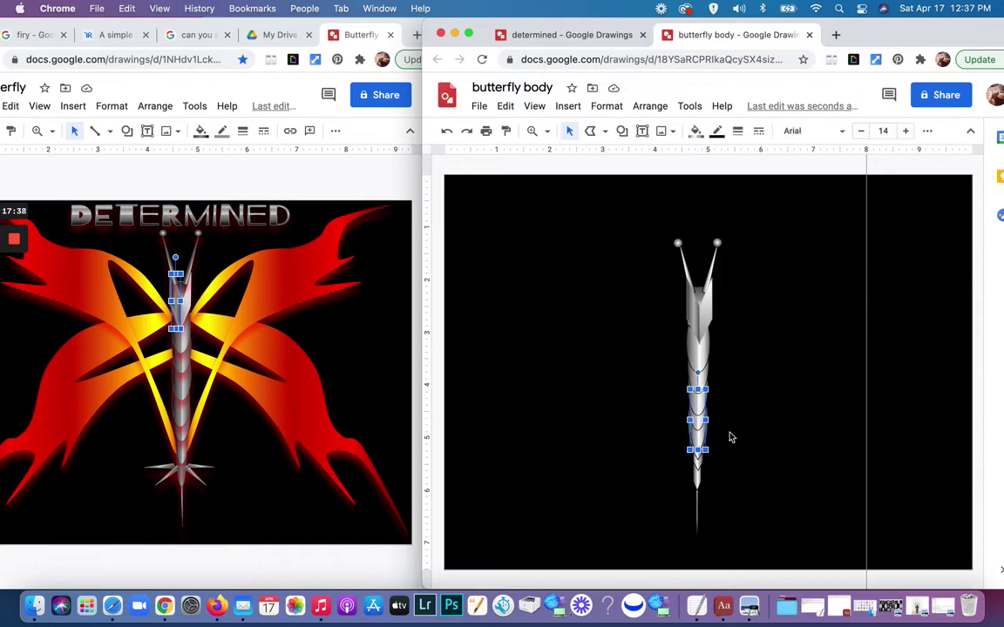
{"action": "left_click", "coordinate": [731, 437]}
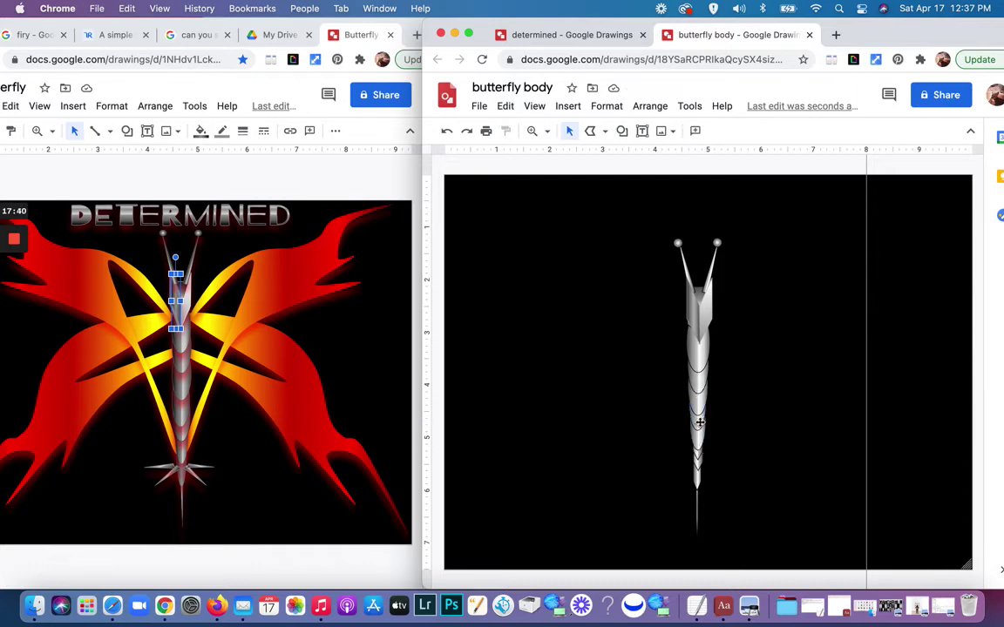
{"action": "left_click", "coordinate": [698, 425]}
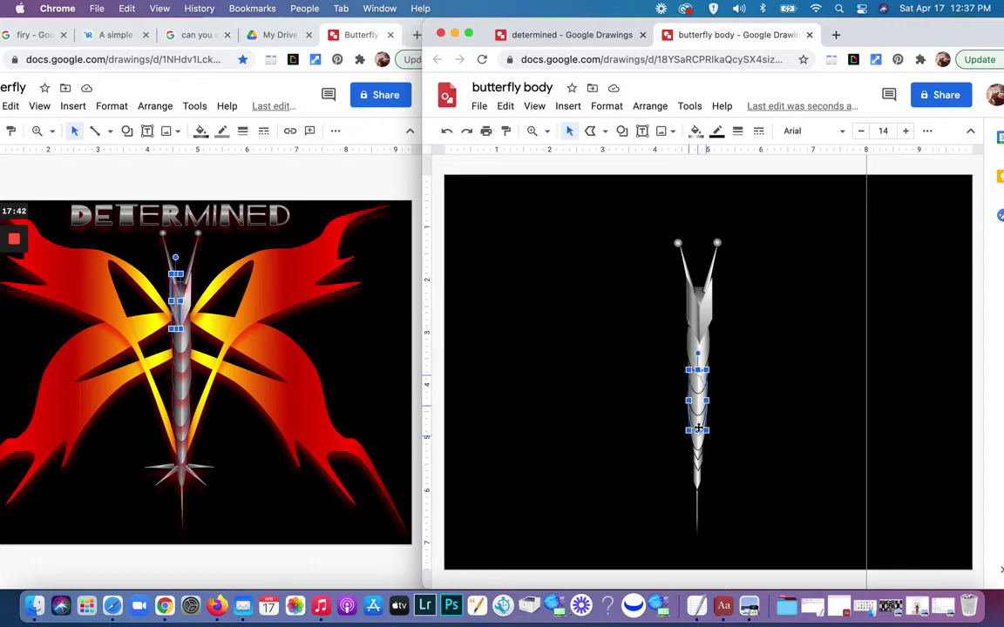
{"action": "left_click", "coordinate": [728, 410]}
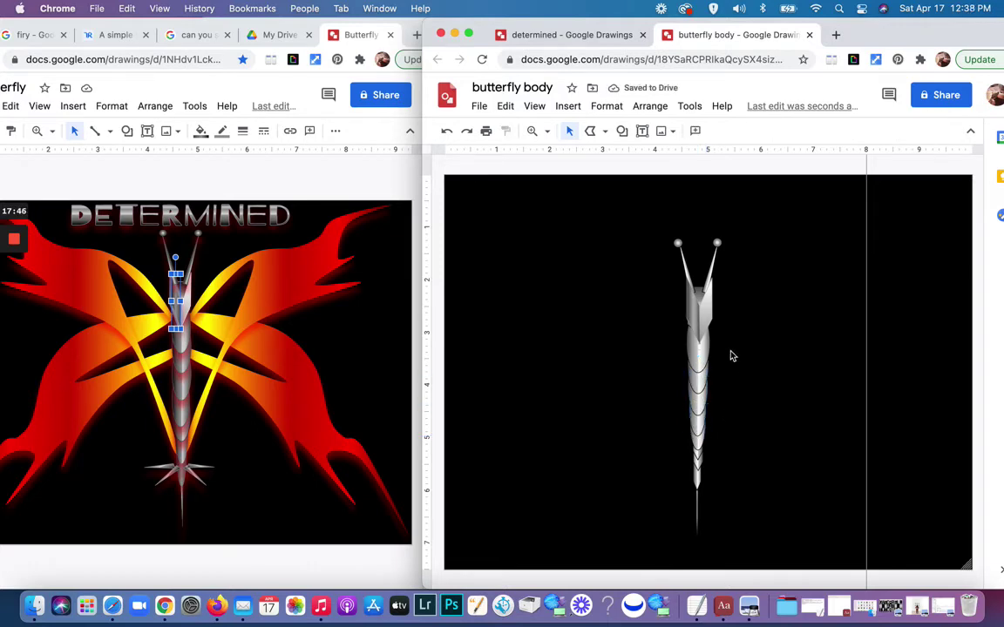
Step: Select both antennae together and stretch them slightly upward to make them longer
{"action": "left_click", "coordinate": [712, 277]}
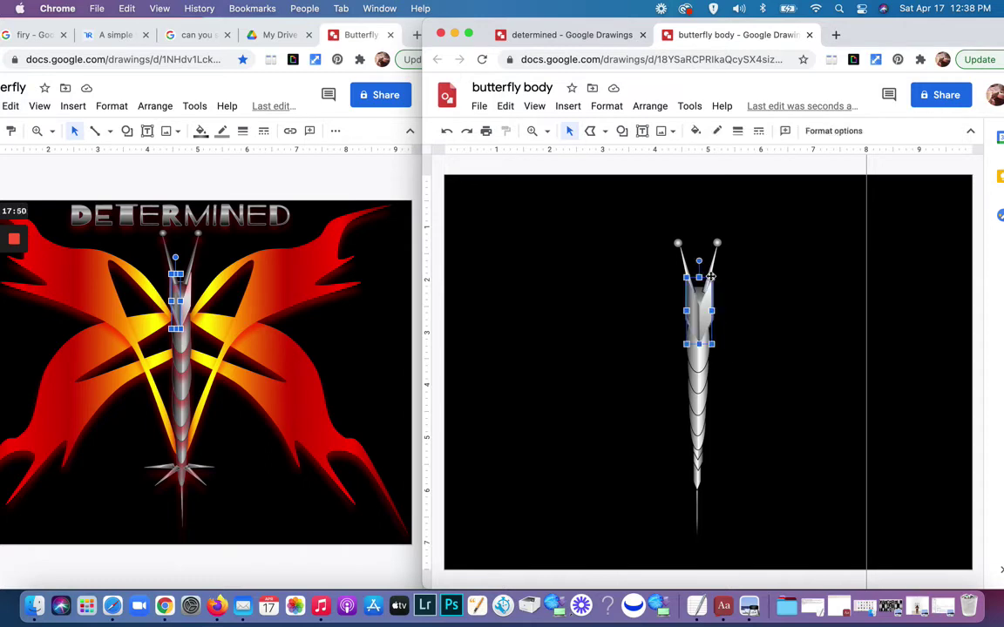
{"action": "left_click", "coordinate": [713, 273]}
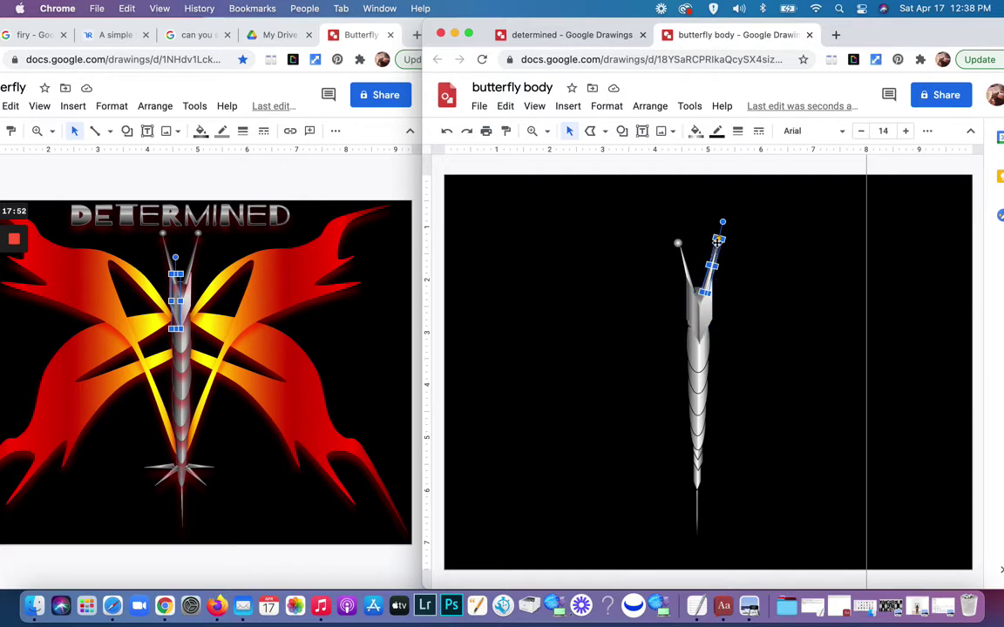
{"action": "left_click", "coordinate": [685, 265], "text": "shift"}
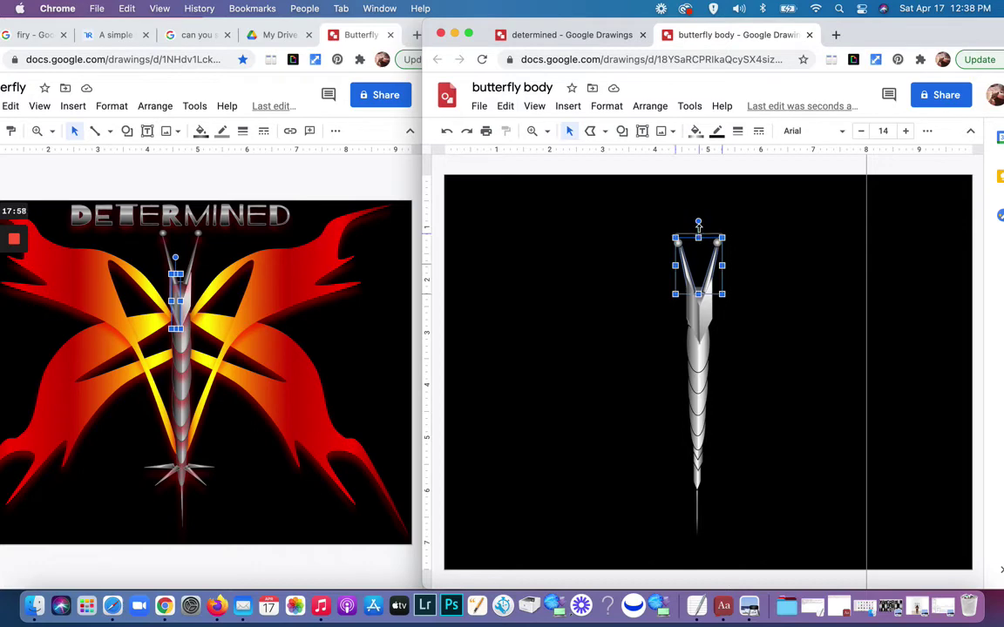
{"action": "left_click_drag", "start_coordinate": [698, 237], "coordinate": [698, 225]}
{"action": "left_click", "coordinate": [757, 293]}
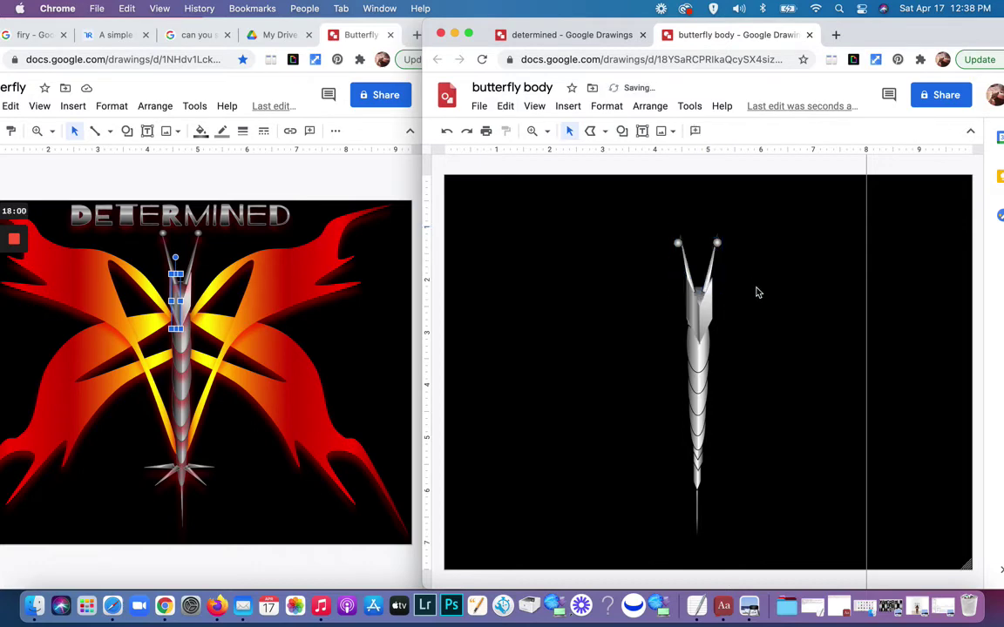
Step: Reposition the two antenna balls onto the tips of the lengthened antennae, and remove the vertical guide from the canvas
{"action": "left_click", "coordinate": [716, 243]}
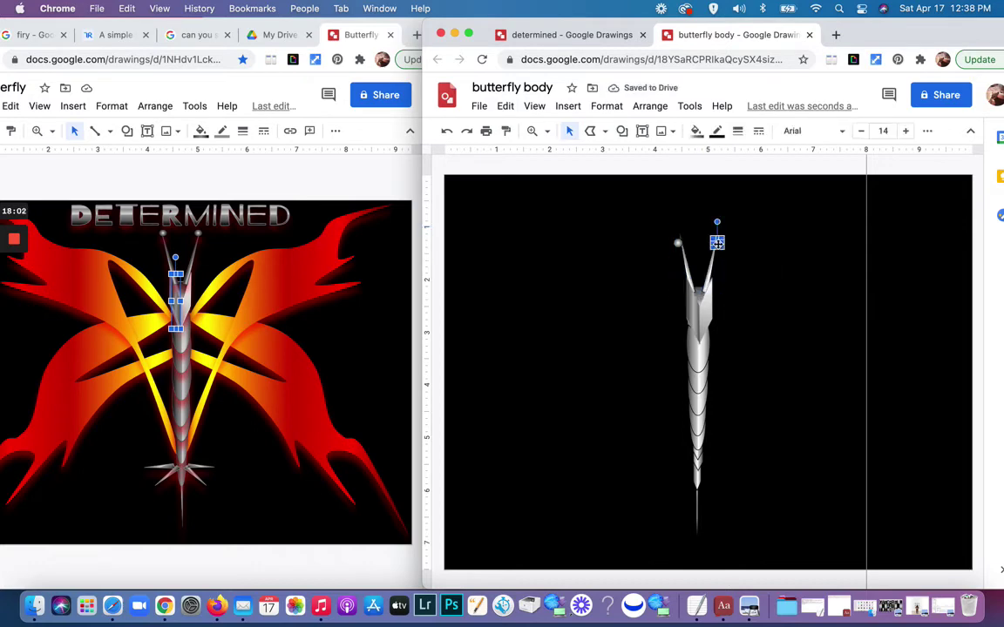
{"action": "left_click_drag", "start_coordinate": [716, 243], "coordinate": [677, 237]}
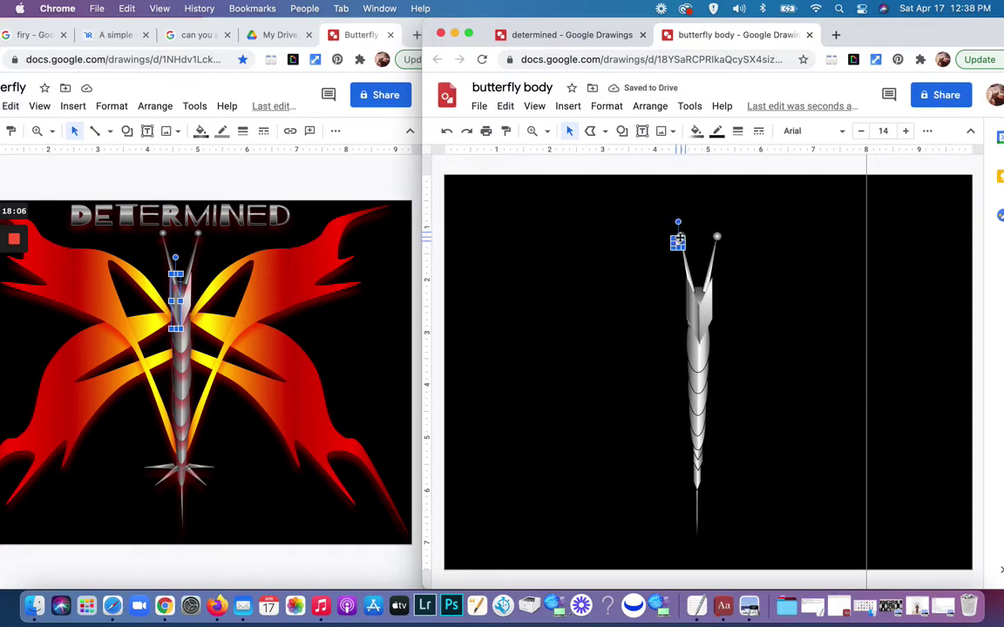
{"action": "left_click", "coordinate": [755, 267]}
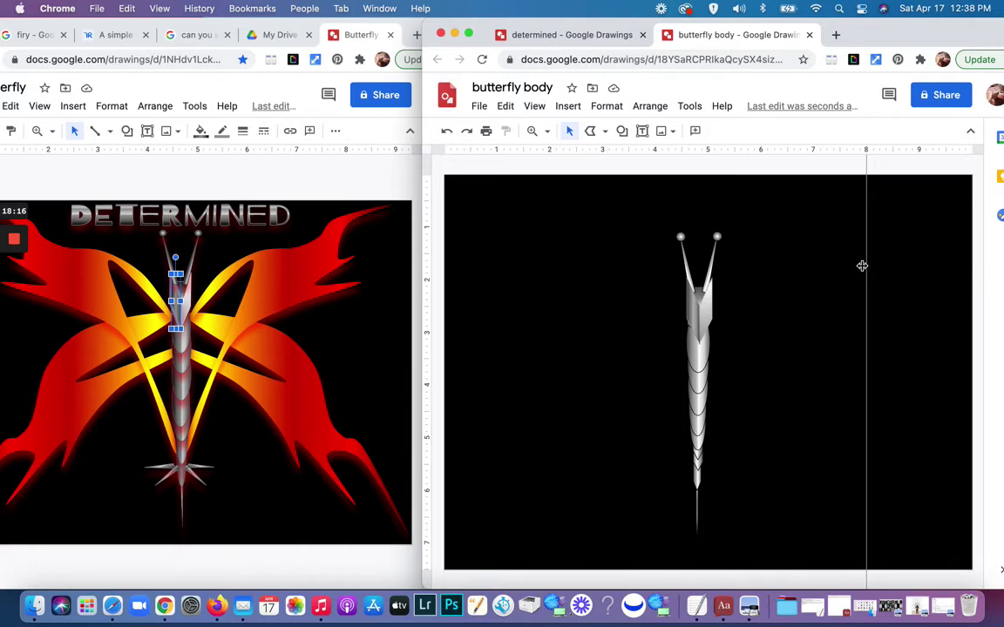
{"action": "left_click_drag", "start_coordinate": [863, 264], "coordinate": [426, 297]}
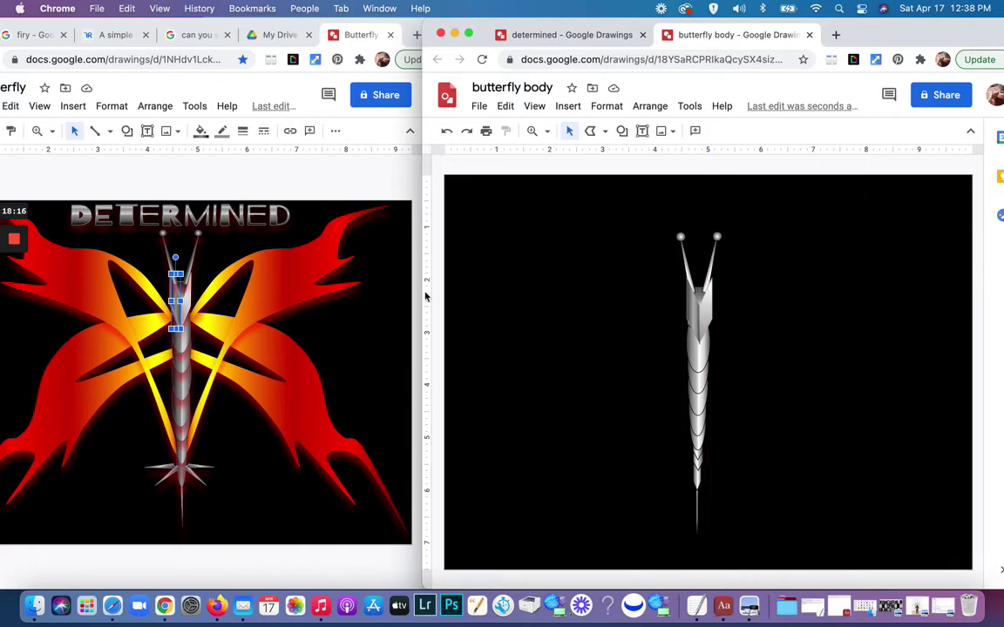
Step: Adjust the positions of the small lower body segments to even out their spacing, and check the top body segment
{"action": "left_click", "coordinate": [699, 468]}
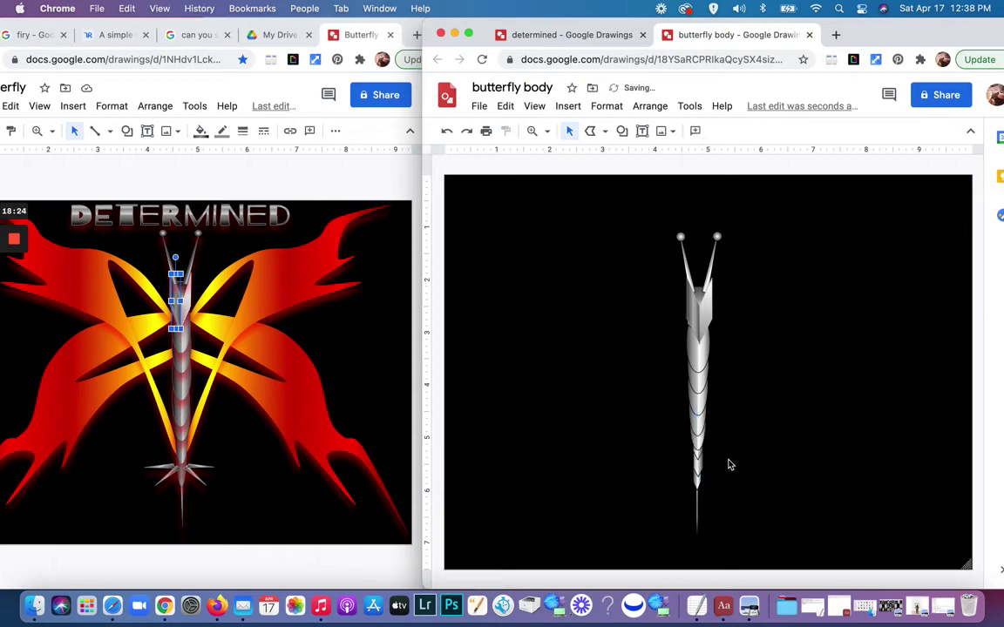
{"action": "left_click_drag", "start_coordinate": [698, 472], "coordinate": [698, 475]}
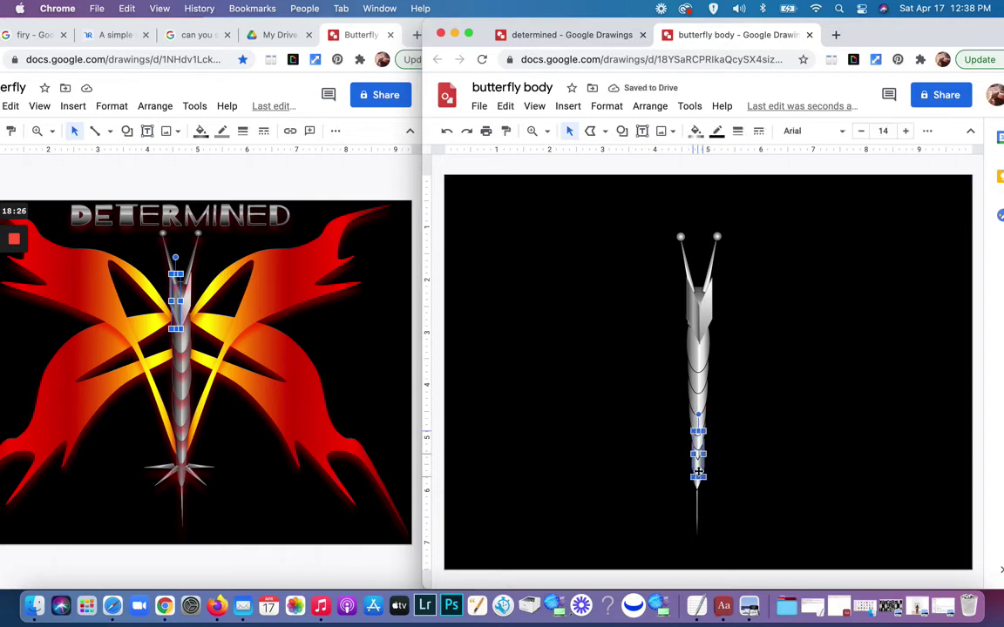
{"action": "left_click", "coordinate": [723, 453]}
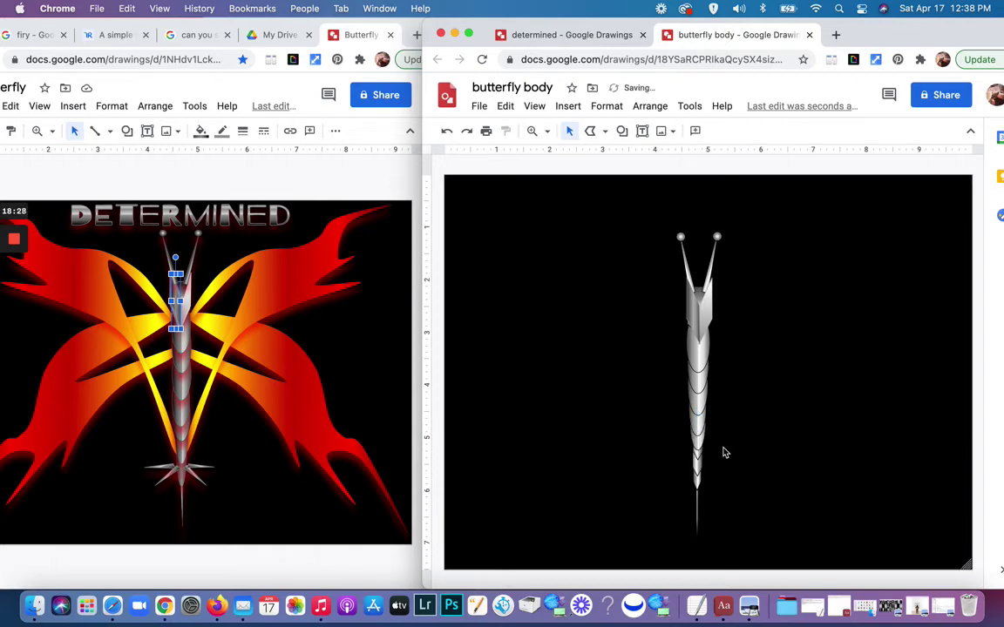
{"action": "left_click", "coordinate": [699, 454]}
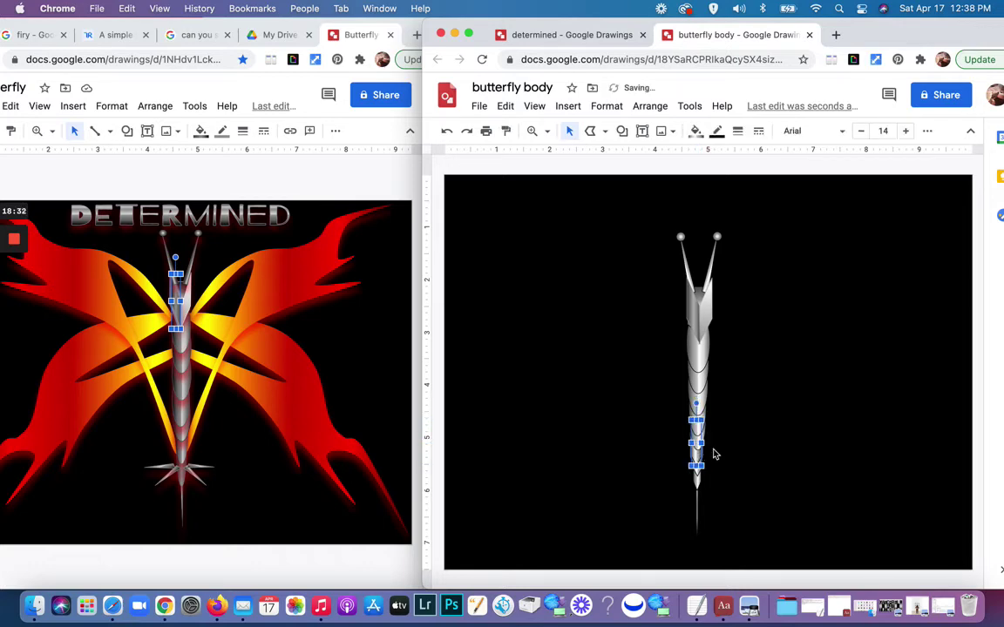
{"action": "key", "text": "BackSpace"}
{"action": "left_click", "coordinate": [699, 448]}
{"action": "left_click", "coordinate": [734, 445]}
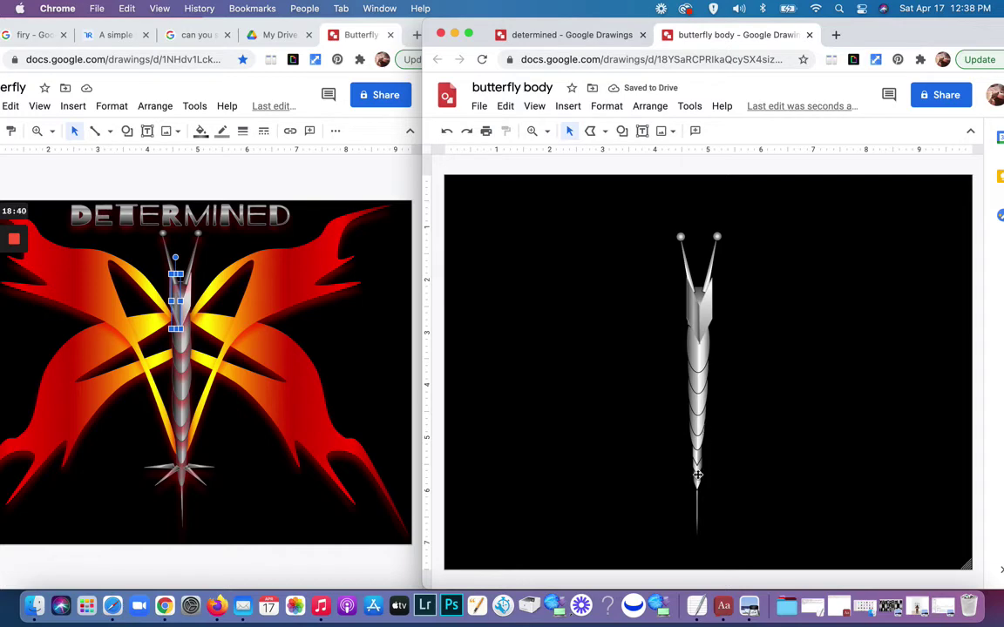
{"action": "left_click", "coordinate": [700, 363]}
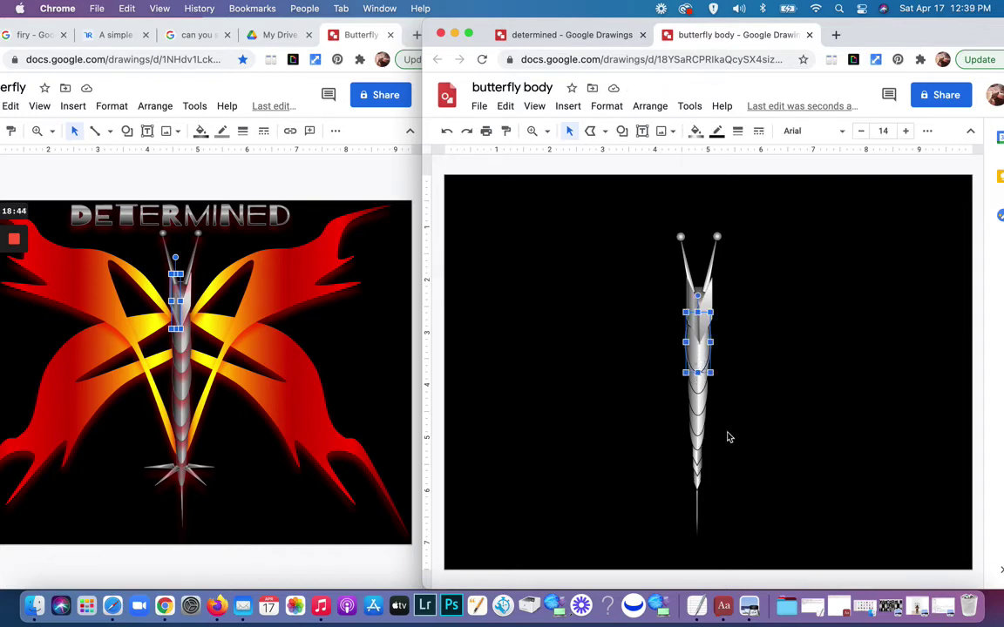
Step: Ungroup the head into its separate halves and check the right half on its own
{"action": "left_click", "coordinate": [706, 303]}
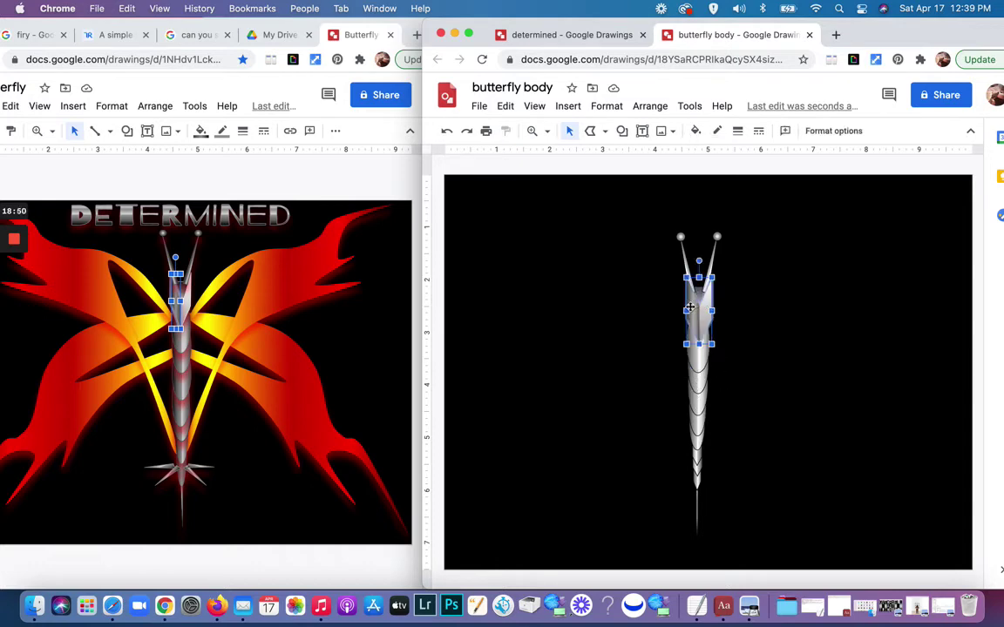
{"action": "left_click", "coordinate": [691, 303], "text": "shift"}
{"action": "double_click", "coordinate": [691, 305]}
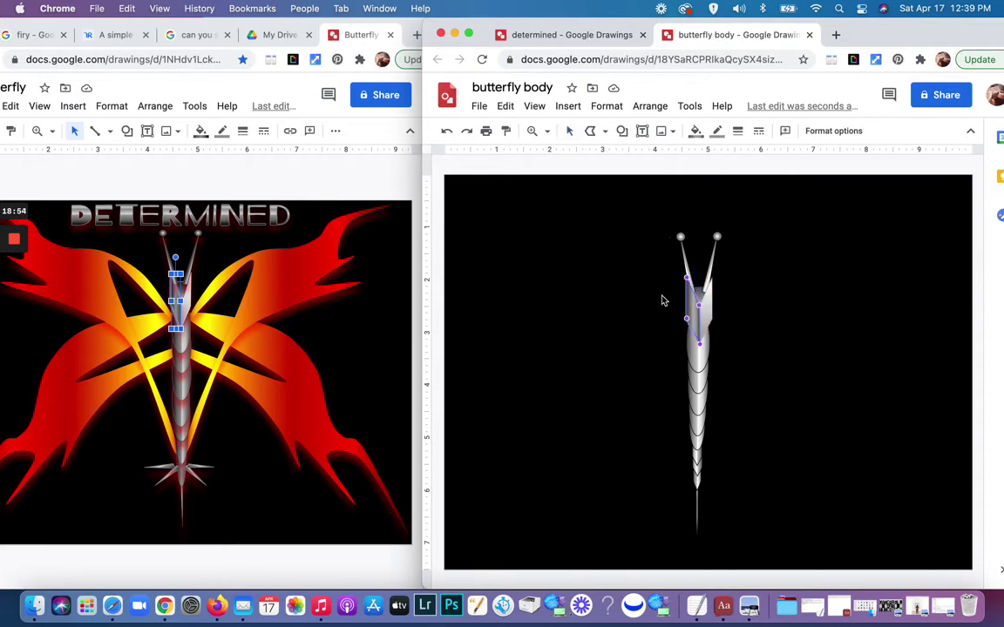
{"action": "left_click", "coordinate": [695, 311]}
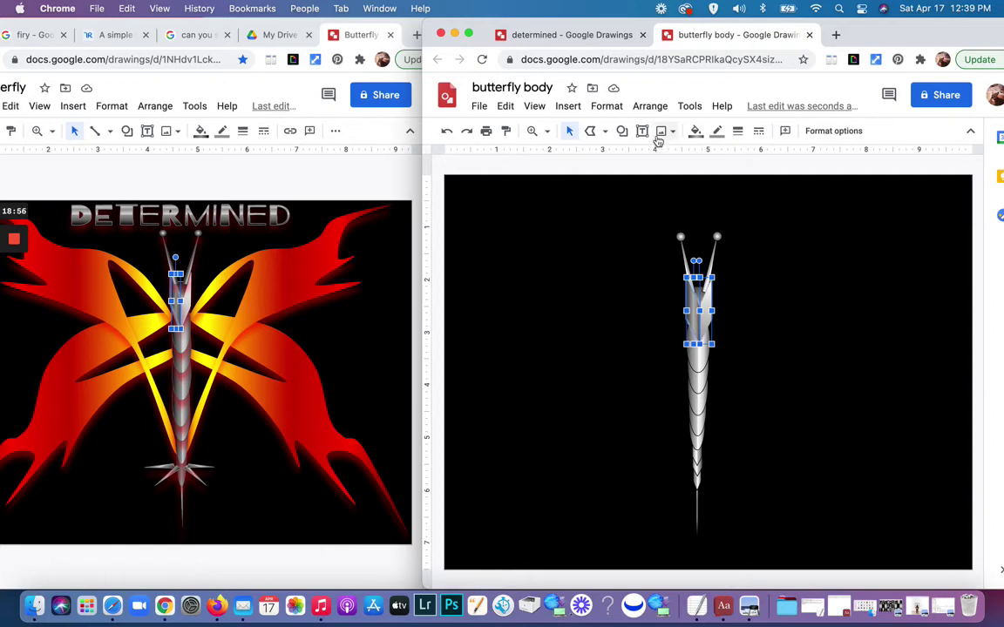
{"action": "left_click", "coordinate": [650, 106]}
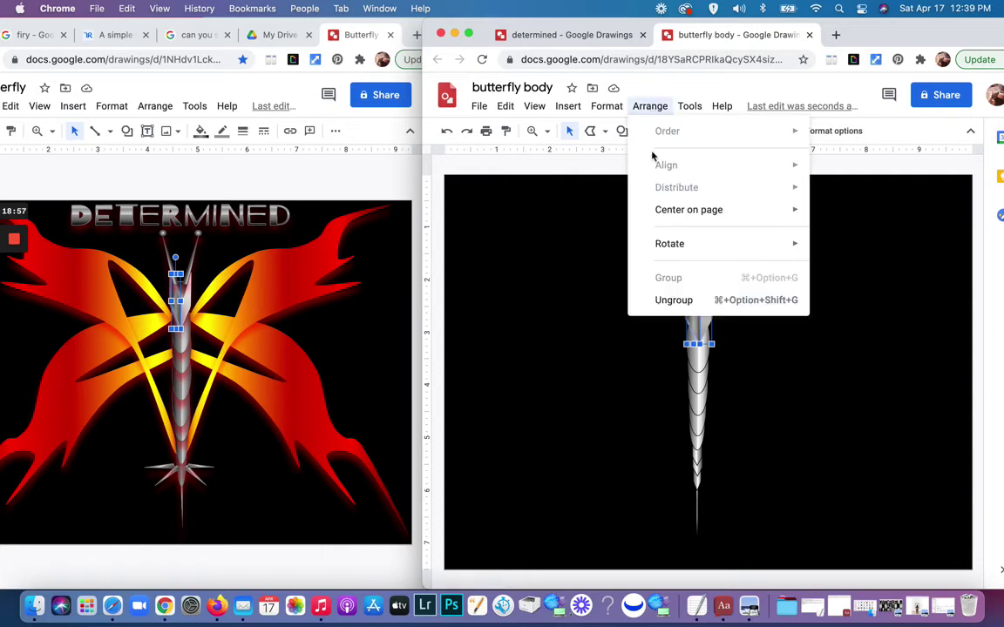
{"action": "left_click", "coordinate": [669, 299]}
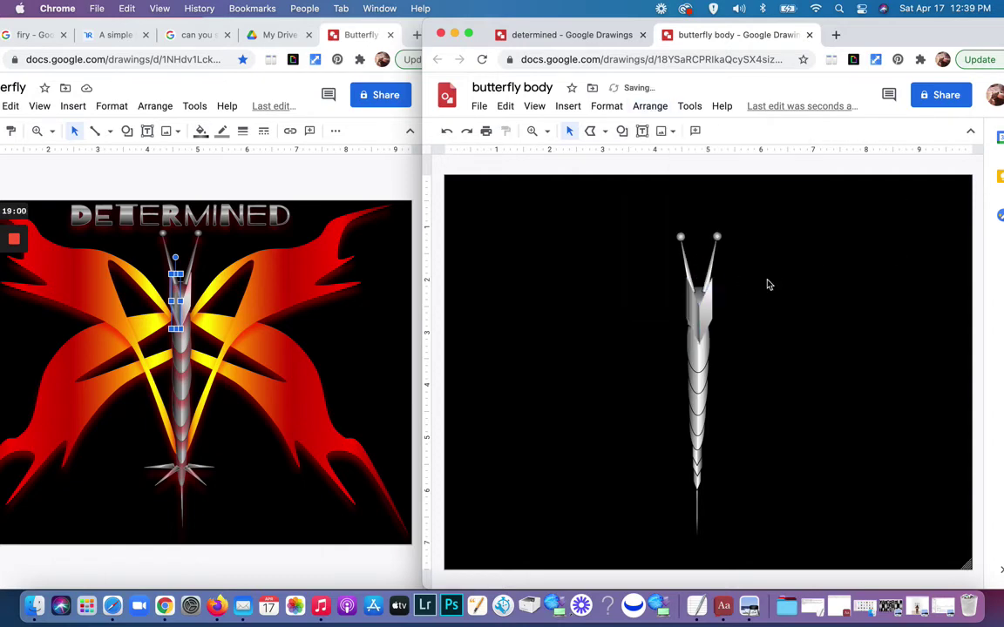
{"action": "left_click", "coordinate": [703, 316]}
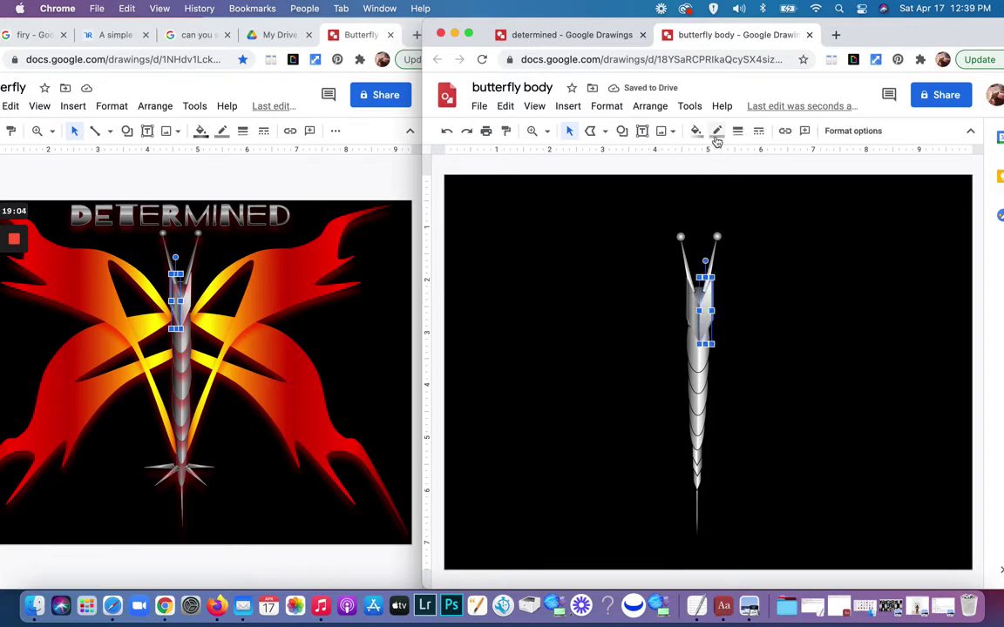
{"action": "left_click", "coordinate": [779, 298]}
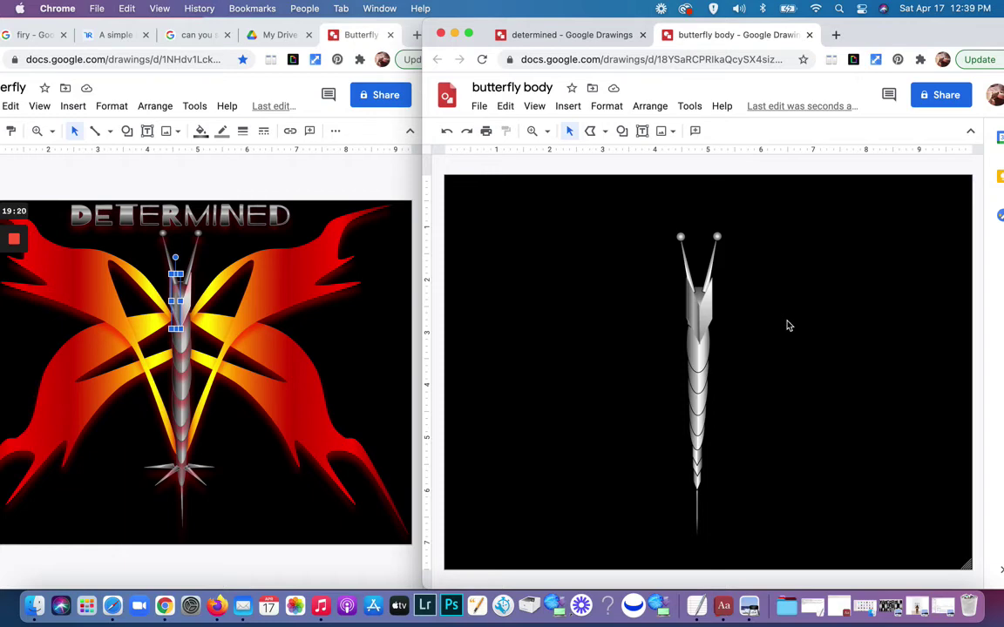
Step: Group all the shapes of the butterfly body, including the head, antennae and tail, into one object
{"action": "key", "text": "super+a"}
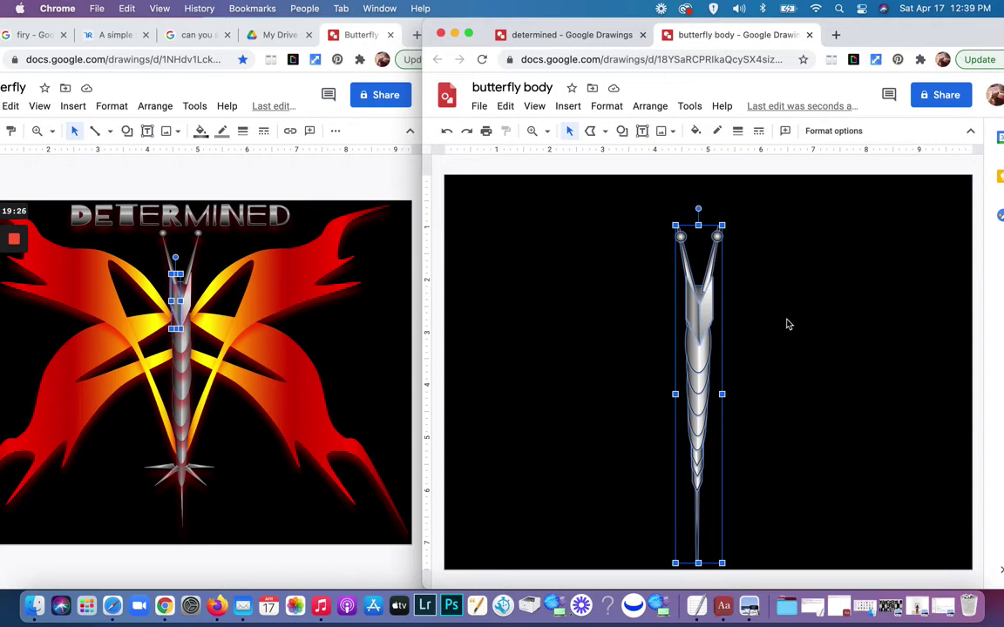
{"action": "left_click", "coordinate": [650, 107]}
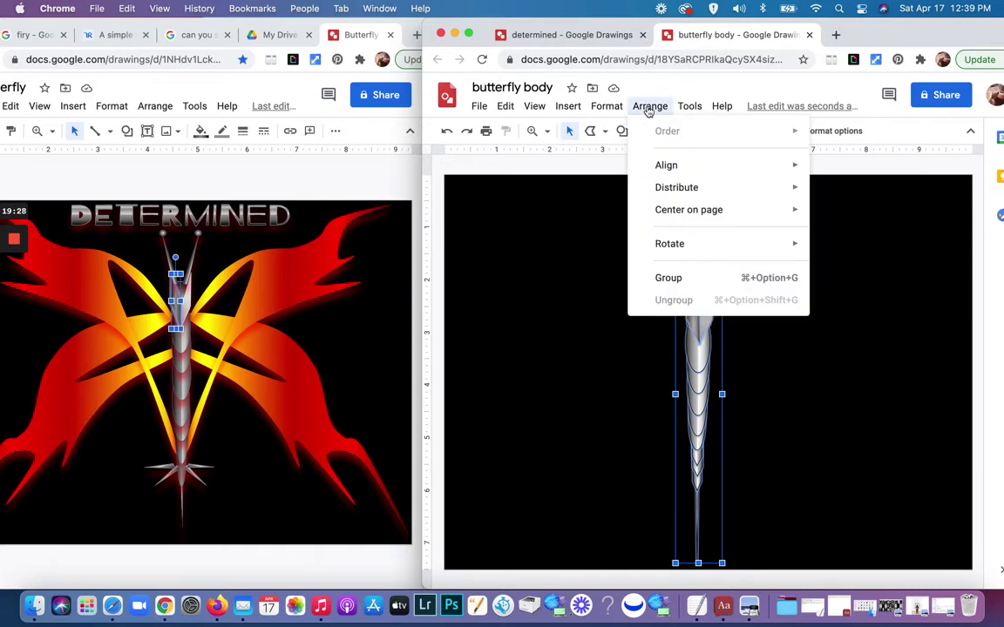
{"action": "left_click", "coordinate": [670, 278]}
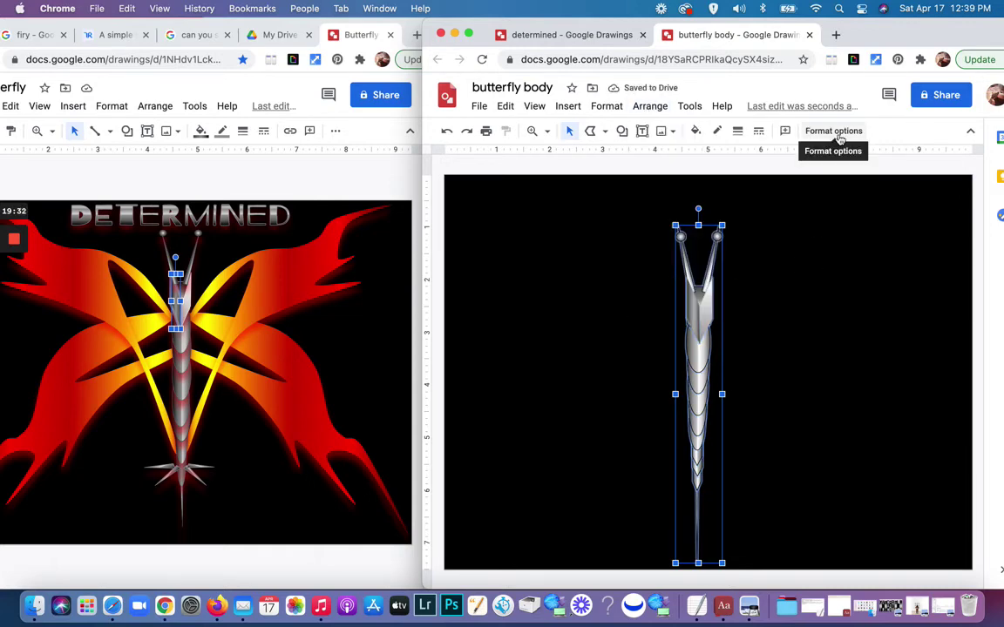
Step: Give the grouped butterfly body a red drop shadow with increased distance and blur radius
{"action": "left_click", "coordinate": [336, 135]}
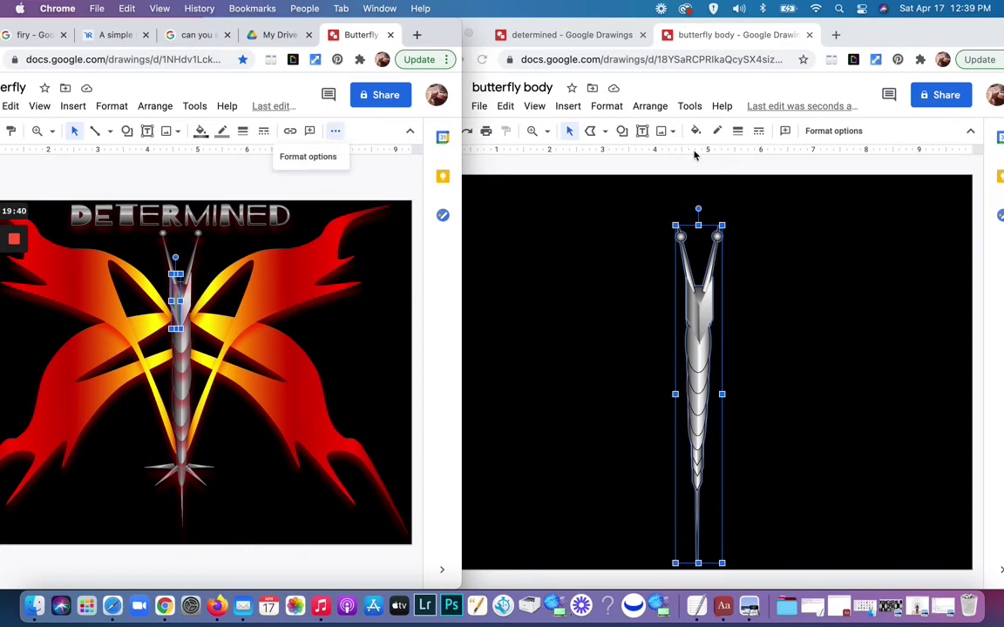
{"action": "left_click", "coordinate": [826, 132]}
{"action": "left_click", "coordinate": [826, 132]}
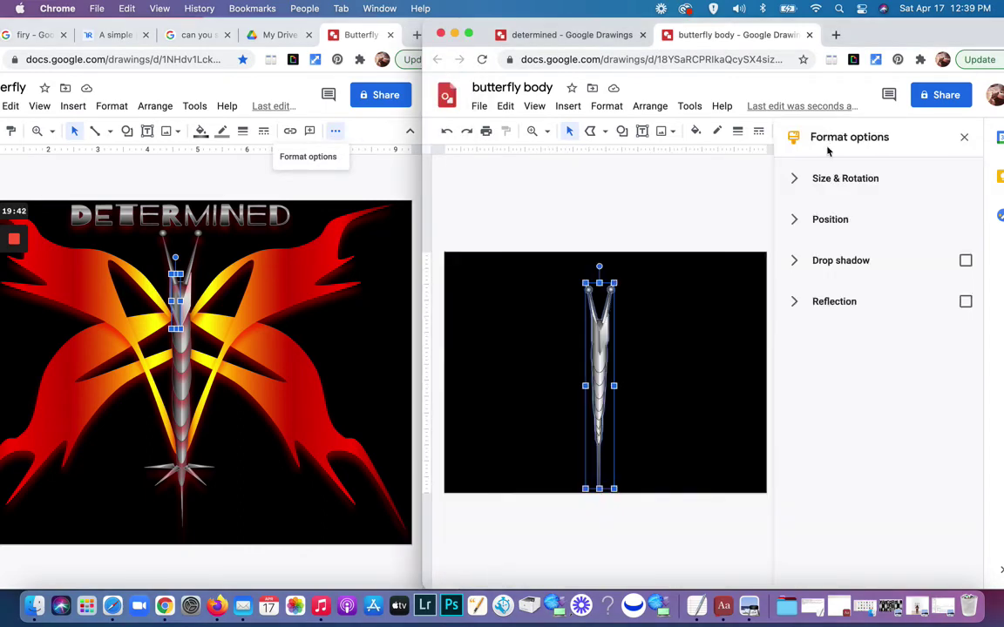
{"action": "left_click", "coordinate": [795, 261]}
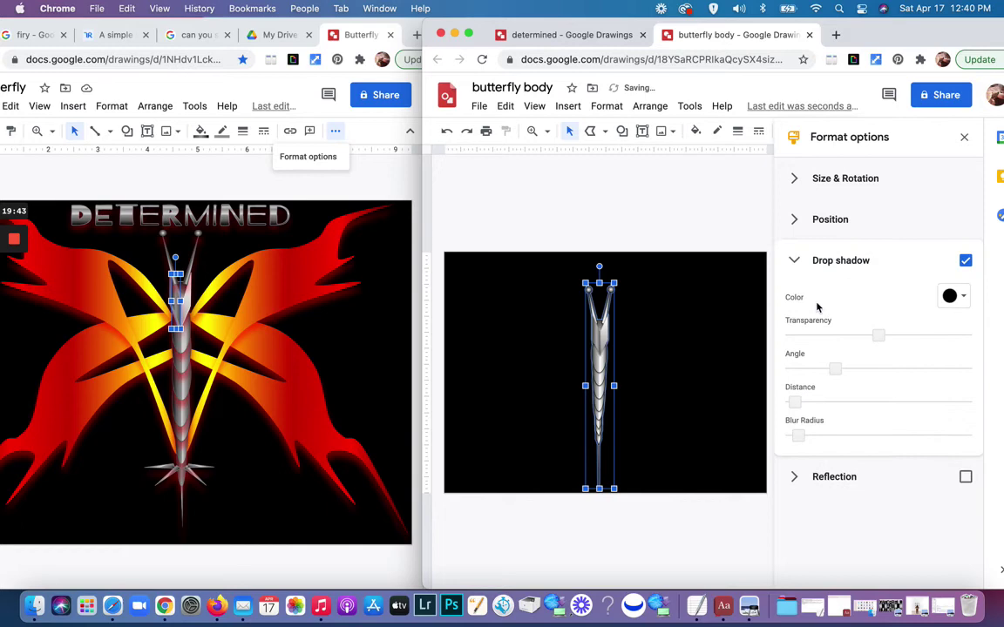
{"action": "left_click", "coordinate": [959, 297]}
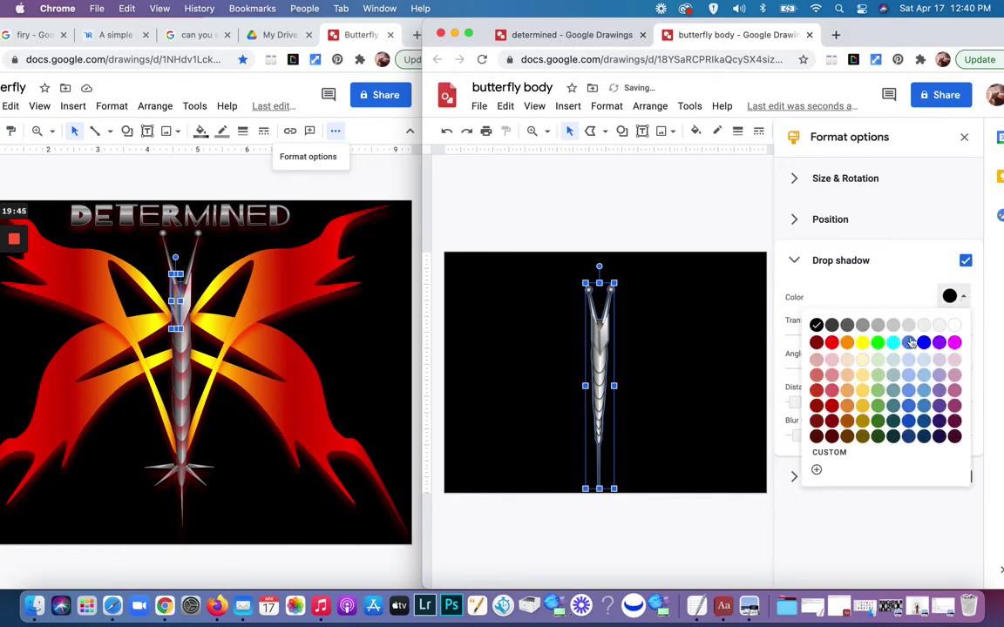
{"action": "left_click", "coordinate": [832, 342]}
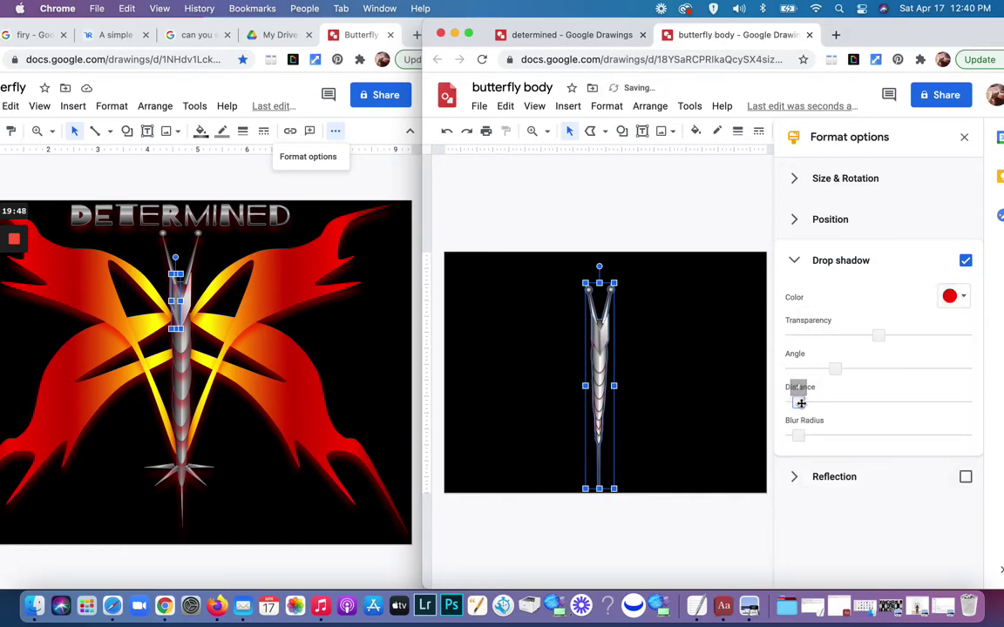
{"action": "left_click_drag", "start_coordinate": [797, 403], "coordinate": [814, 436]}
{"action": "left_click", "coordinate": [721, 406]}
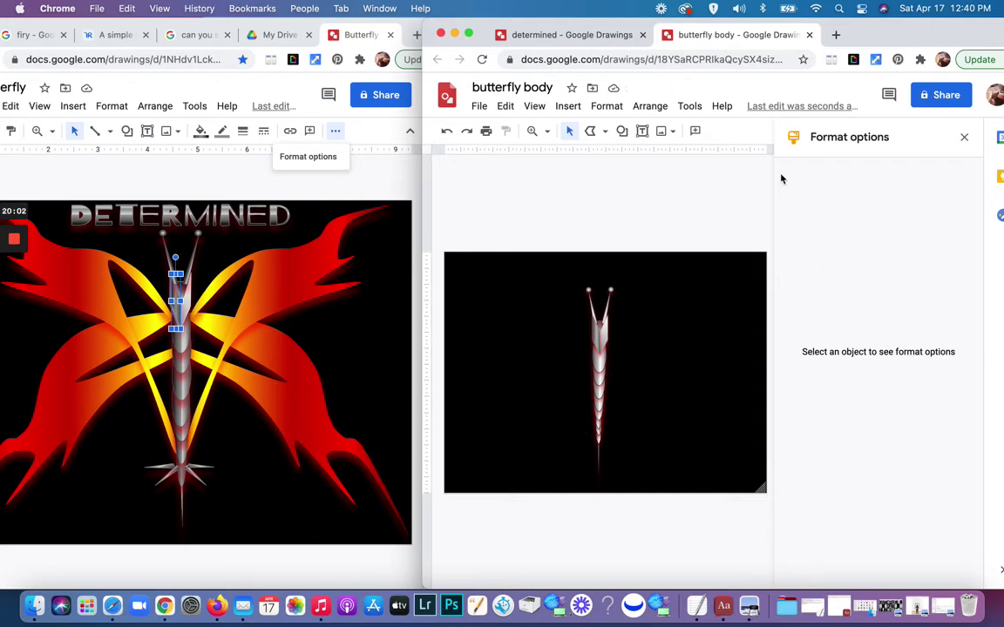
{"action": "left_click", "coordinate": [964, 137]}
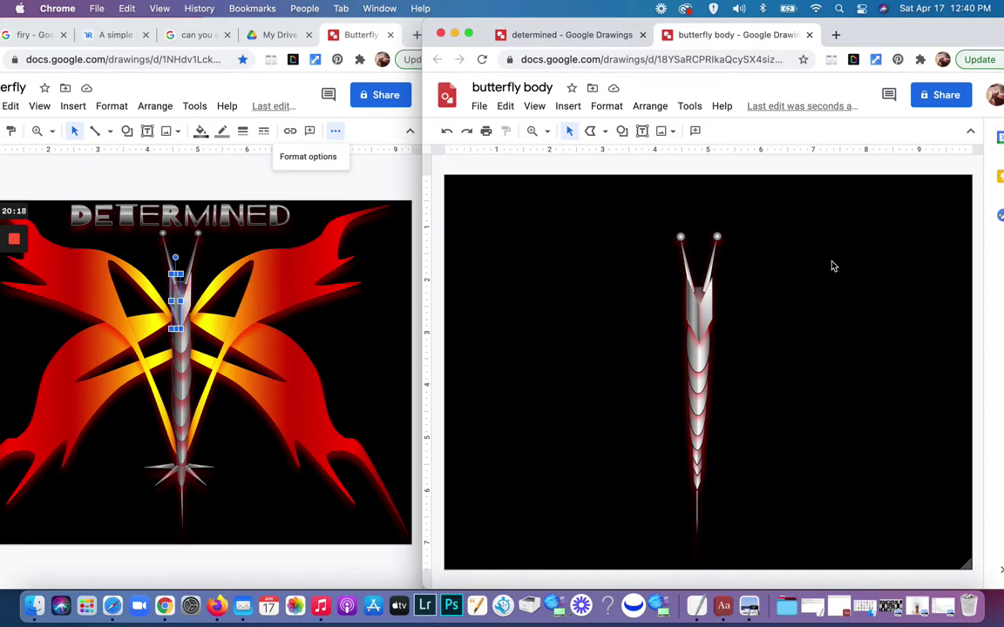
Step: Duplicate the grouped butterfly body with its red shadow
{"action": "left_click", "coordinate": [707, 338]}
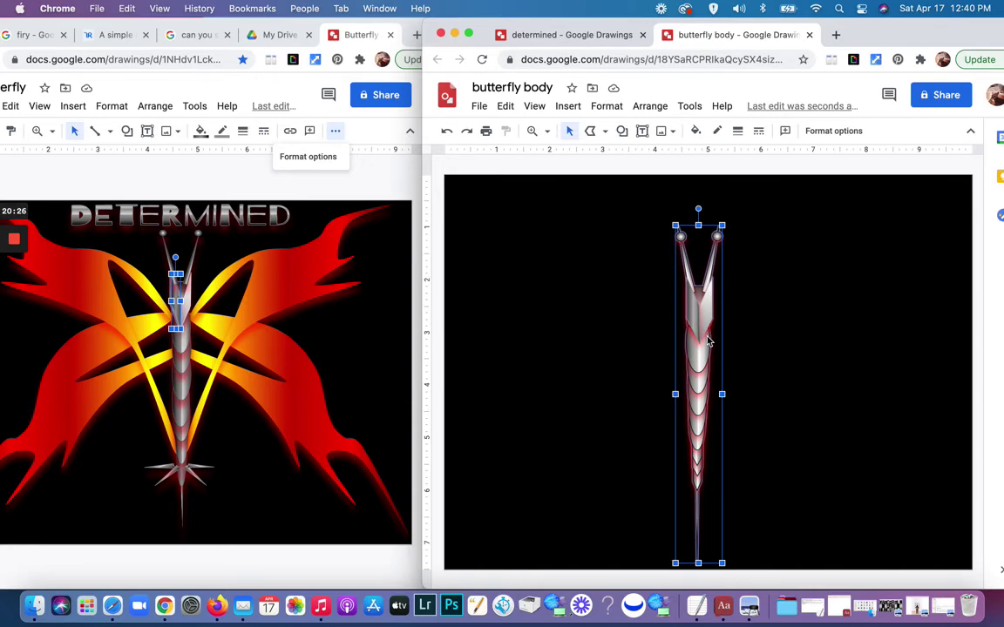
{"action": "key", "text": "super+d"}
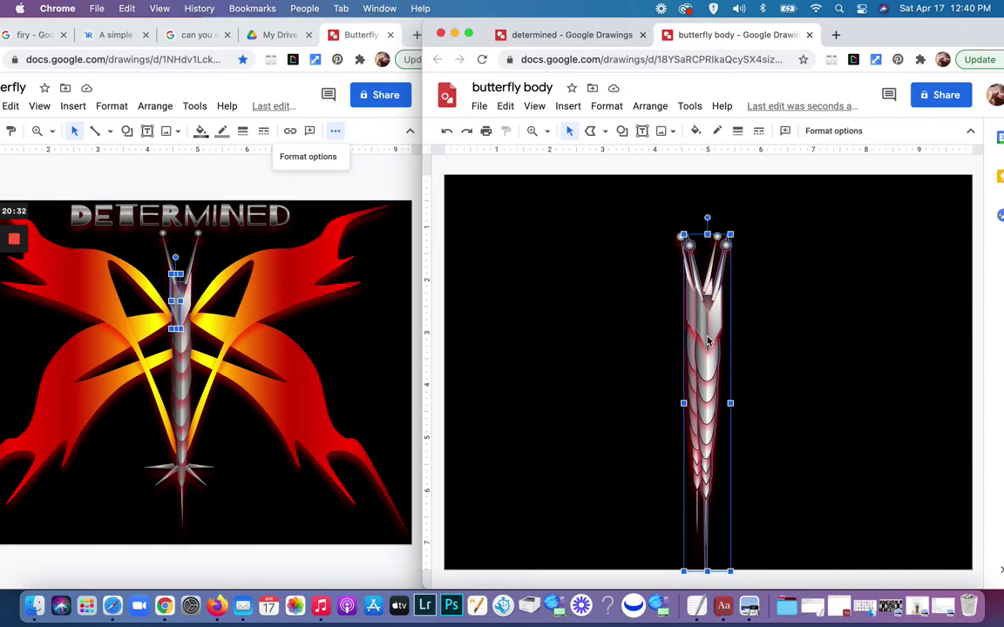
Step: Cut the duplicated butterfly body from the butterfly body drawing and paste it into the determined drawing with the fiery wings
{"action": "key", "text": "Delete"}
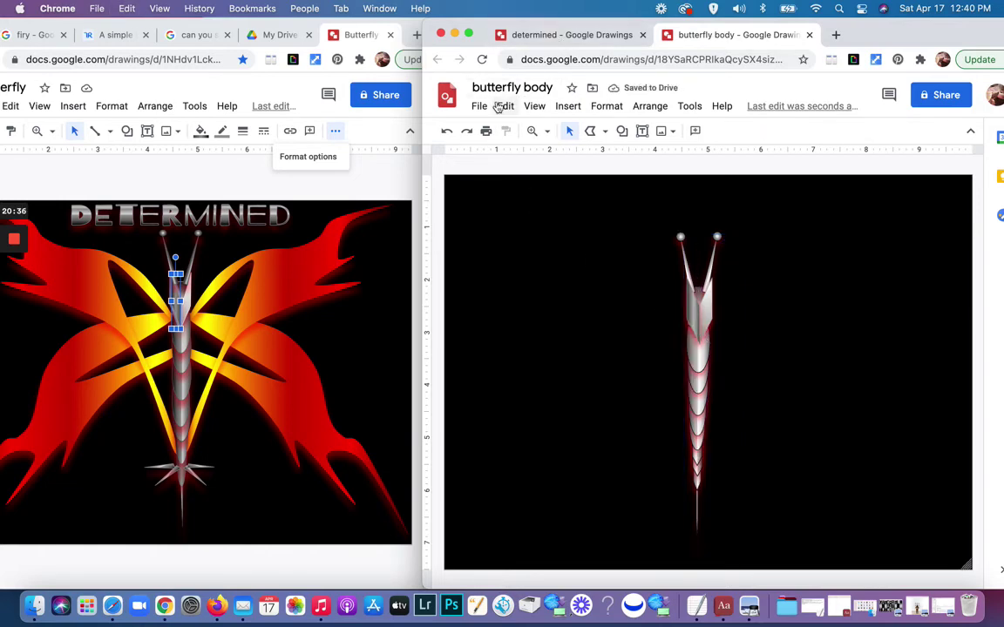
{"action": "left_click", "coordinate": [522, 34]}
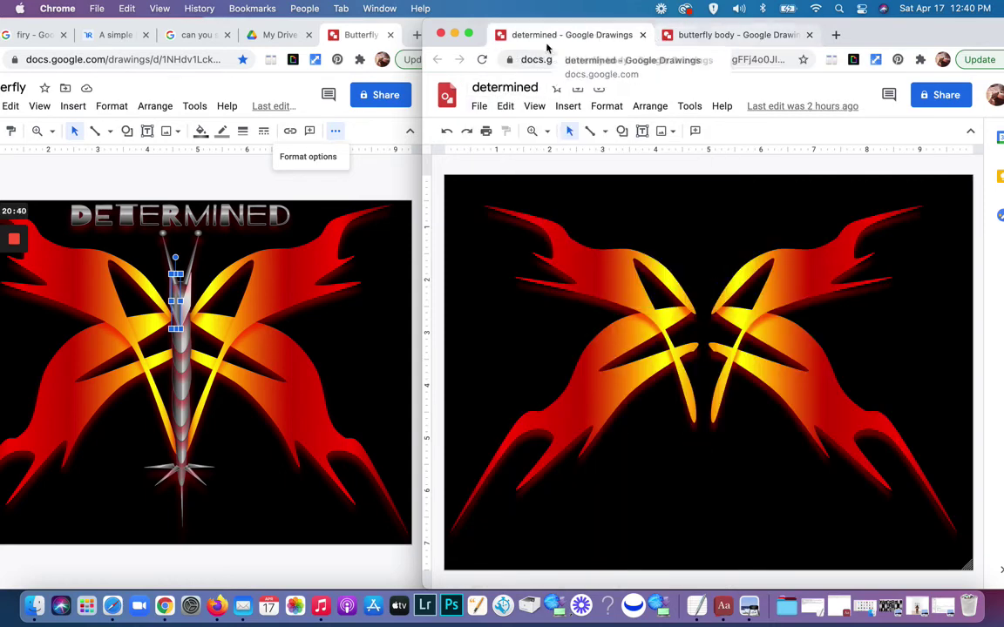
{"action": "left_click", "coordinate": [709, 342]}
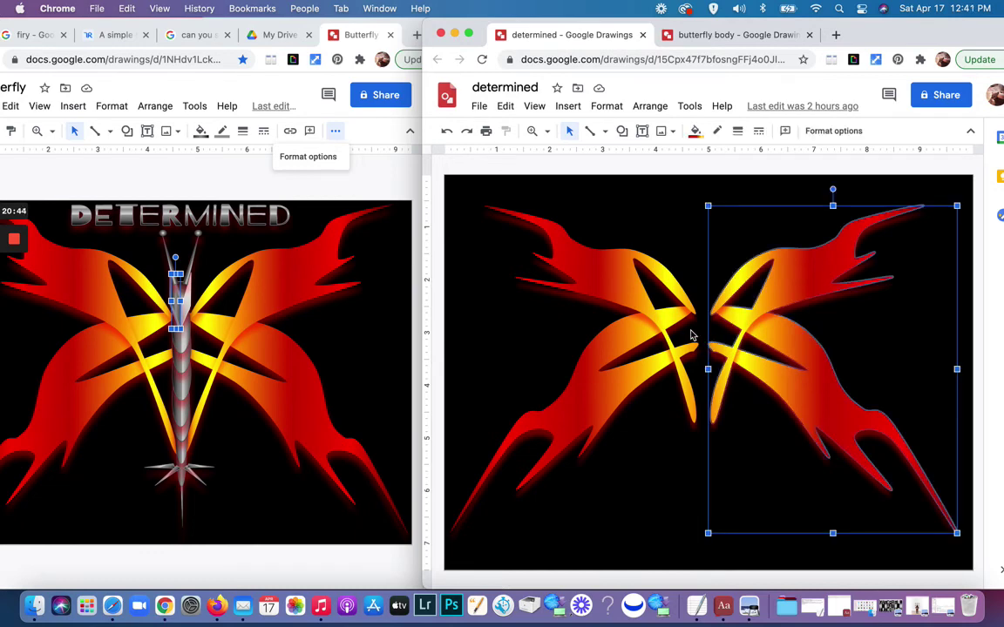
{"action": "left_click", "coordinate": [691, 336]}
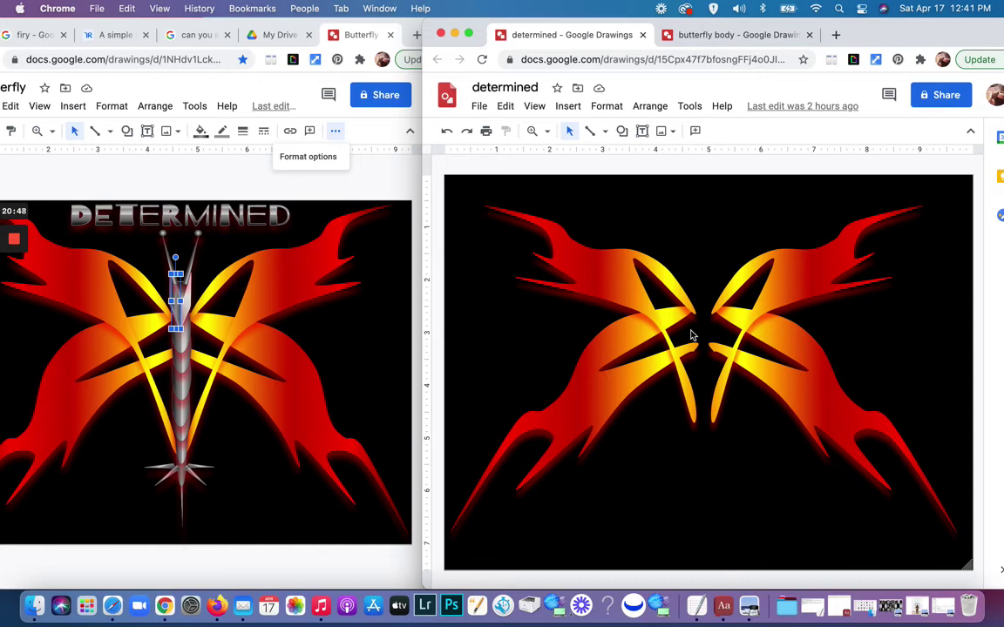
{"action": "key", "text": "super+v"}
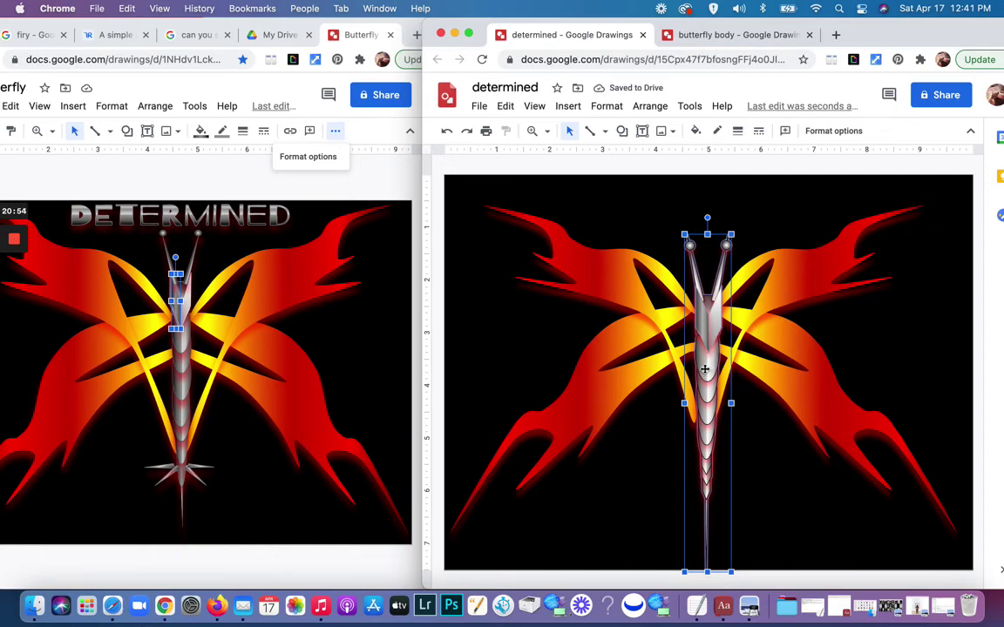
Step: Move the pasted body upward so that it sits between the two wings with its head near their inner tips
{"action": "left_click_drag", "start_coordinate": [705, 359], "coordinate": [701, 366]}
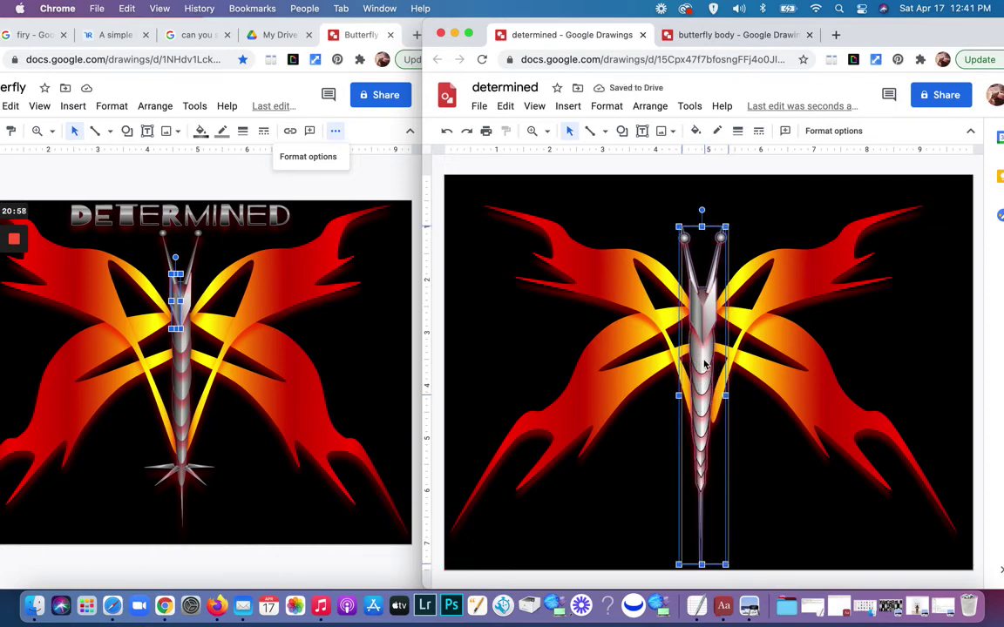
{"action": "left_click_drag", "start_coordinate": [704, 366], "coordinate": [705, 347]}
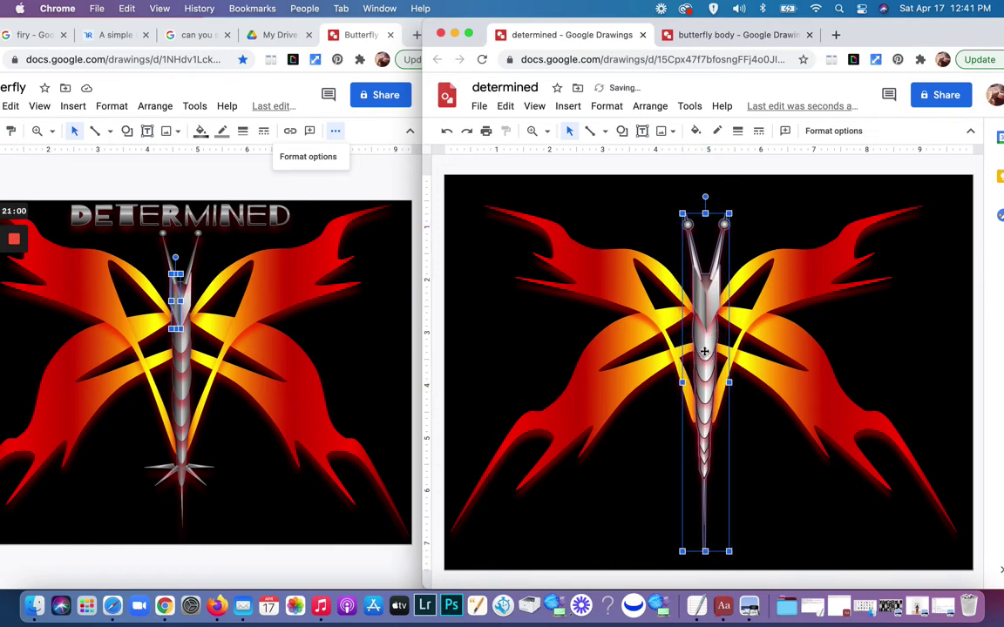
{"action": "key", "text": "Up"}
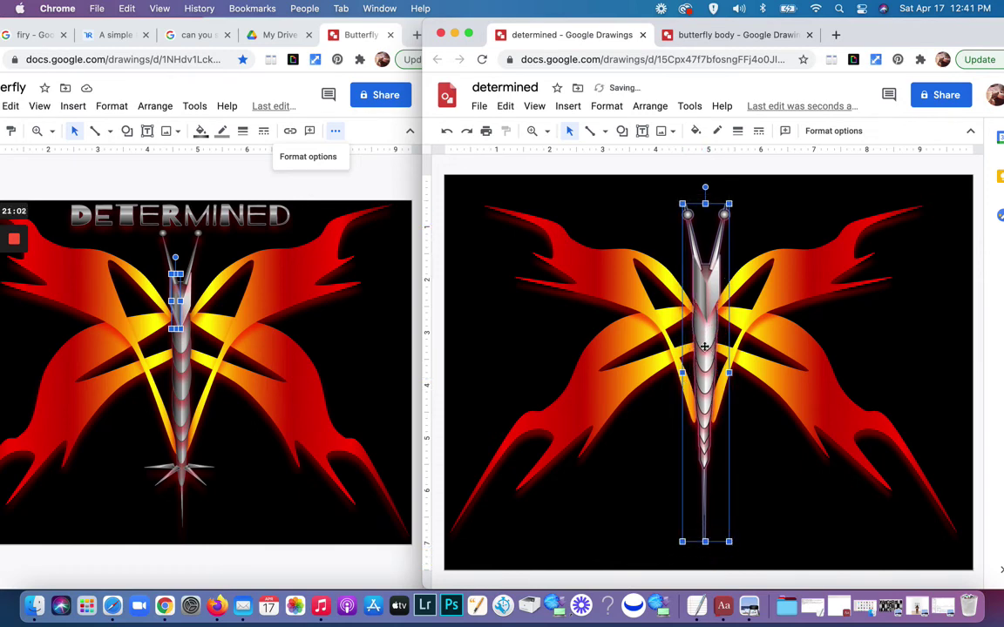
{"action": "left_click_drag", "start_coordinate": [704, 346], "coordinate": [705, 347]}
{"action": "key", "text": "Escape"}
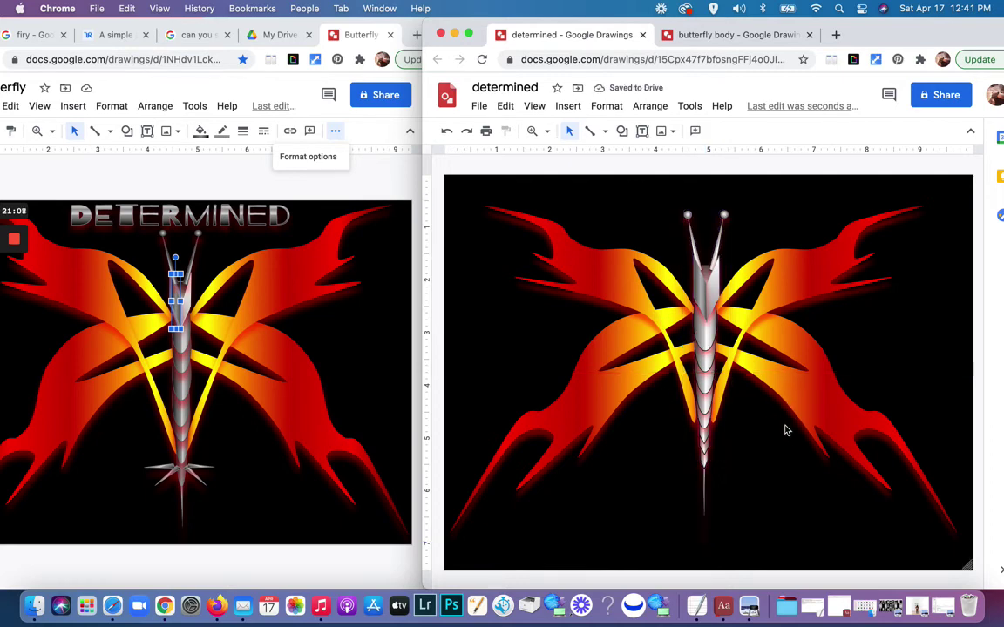
Step: Narrow the butterfly body slightly, then try shifting it sideways and undo that shift
{"action": "left_click", "coordinate": [707, 336]}
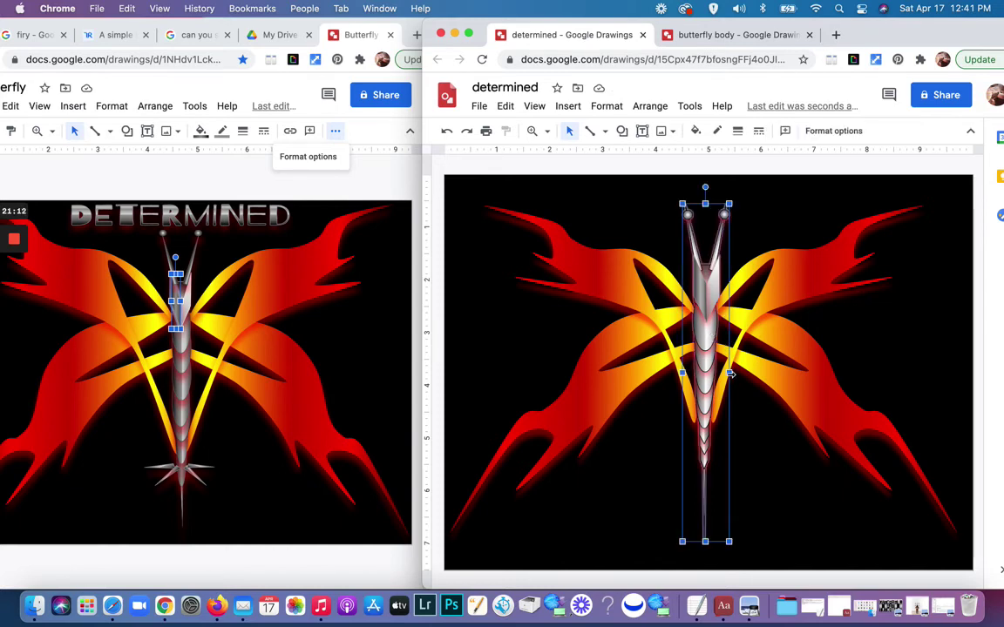
{"action": "left_click_drag", "start_coordinate": [730, 373], "coordinate": [724, 374]}
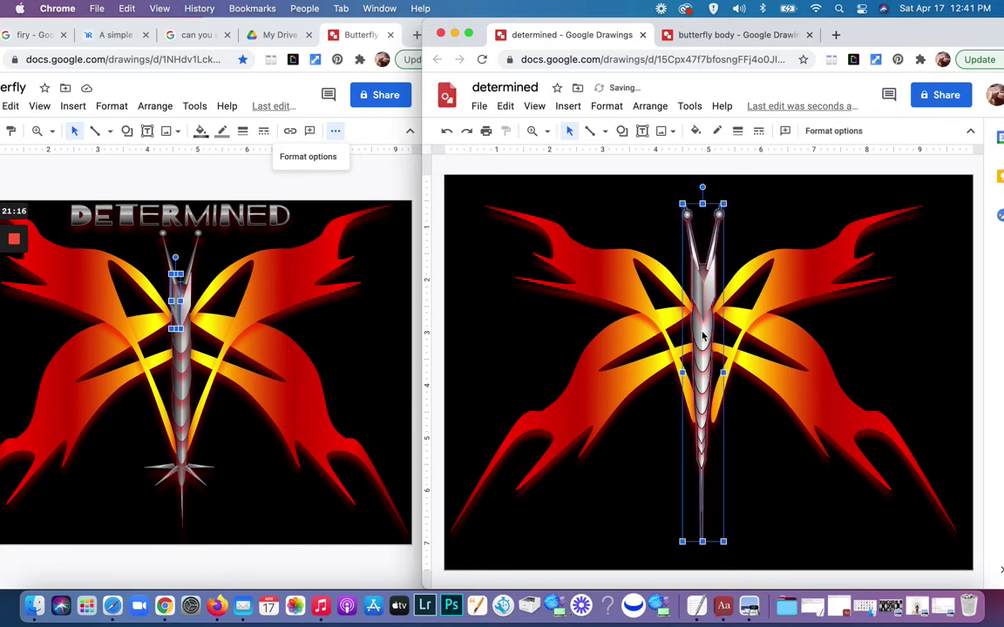
{"action": "left_click_drag", "start_coordinate": [703, 336], "coordinate": [707, 336]}
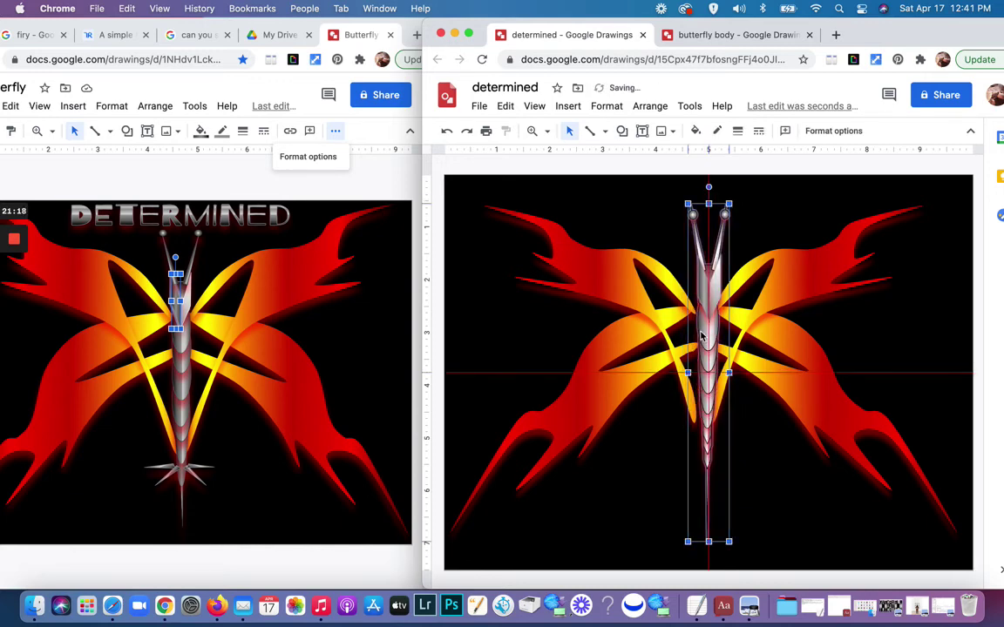
{"action": "key", "text": "super+z"}
{"action": "key", "text": "Escape"}
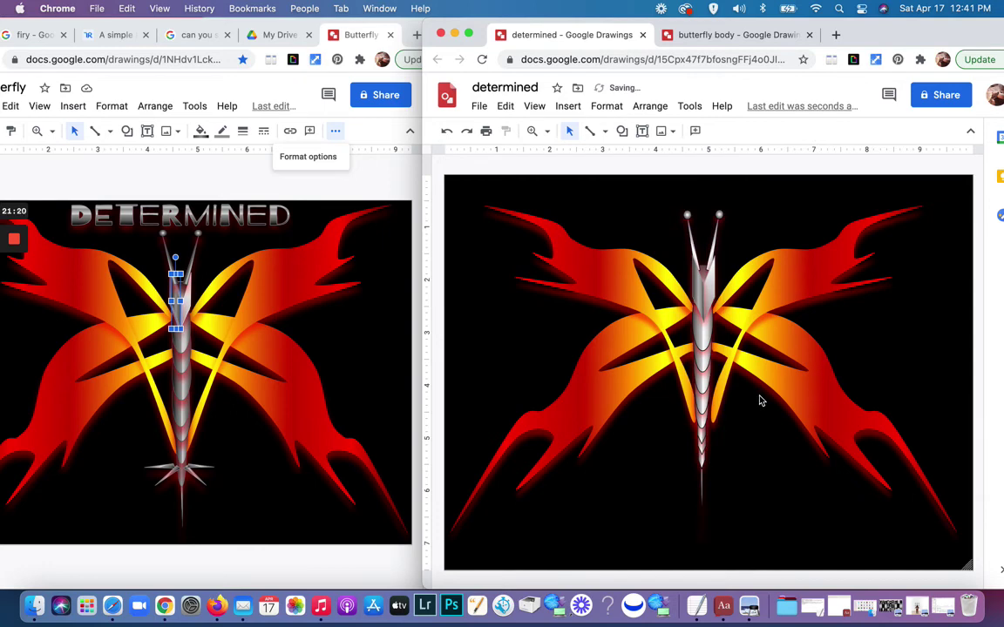
Step: Turn off snapping to guides and reposition the narrowed body midway between the two wings
{"action": "left_click", "coordinate": [705, 384]}
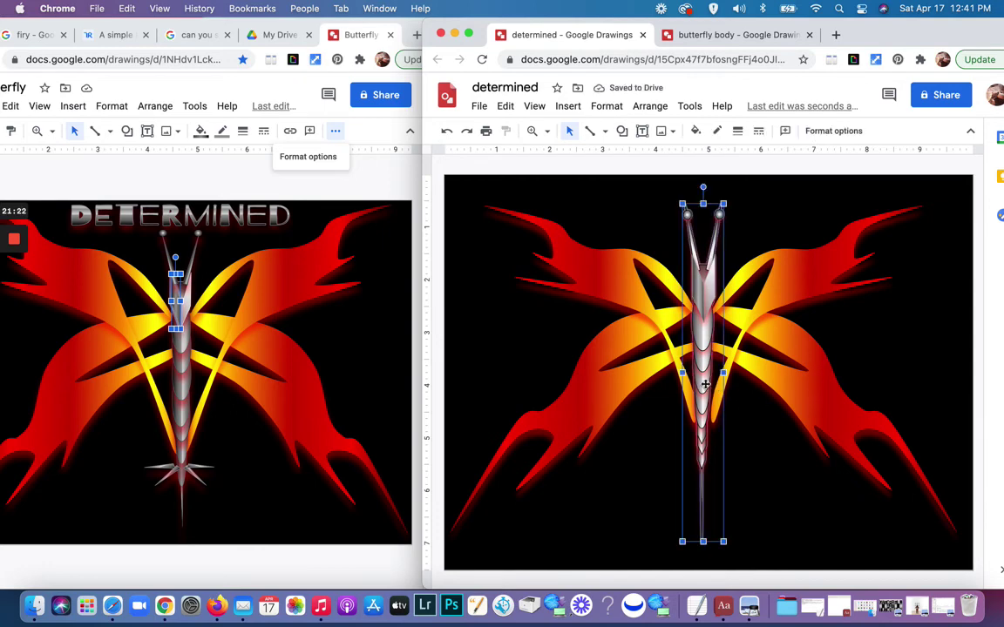
{"action": "left_click_drag", "start_coordinate": [706, 384], "coordinate": [715, 384]}
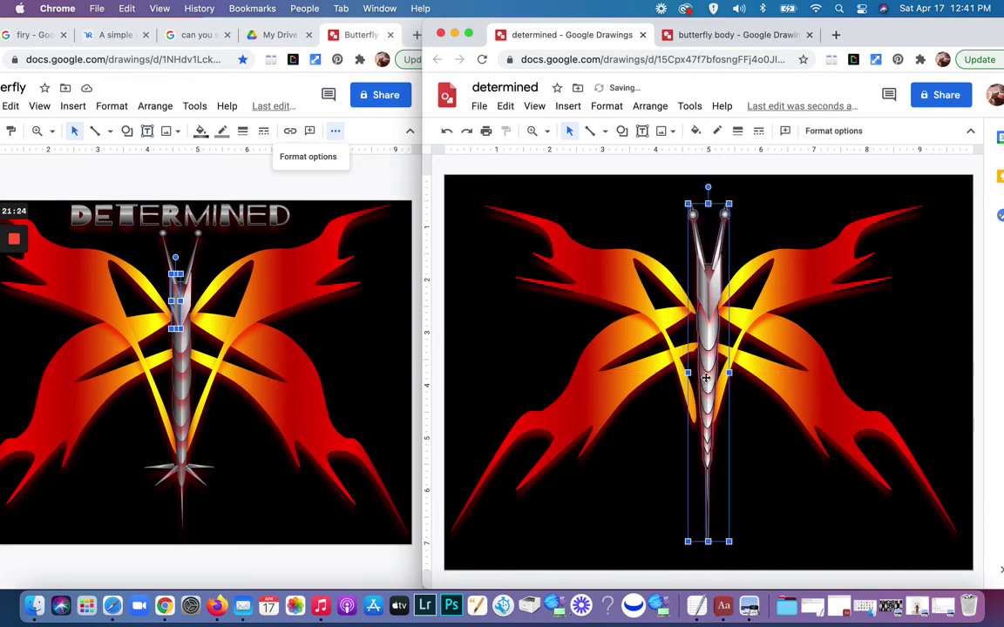
{"action": "left_click", "coordinate": [535, 107]}
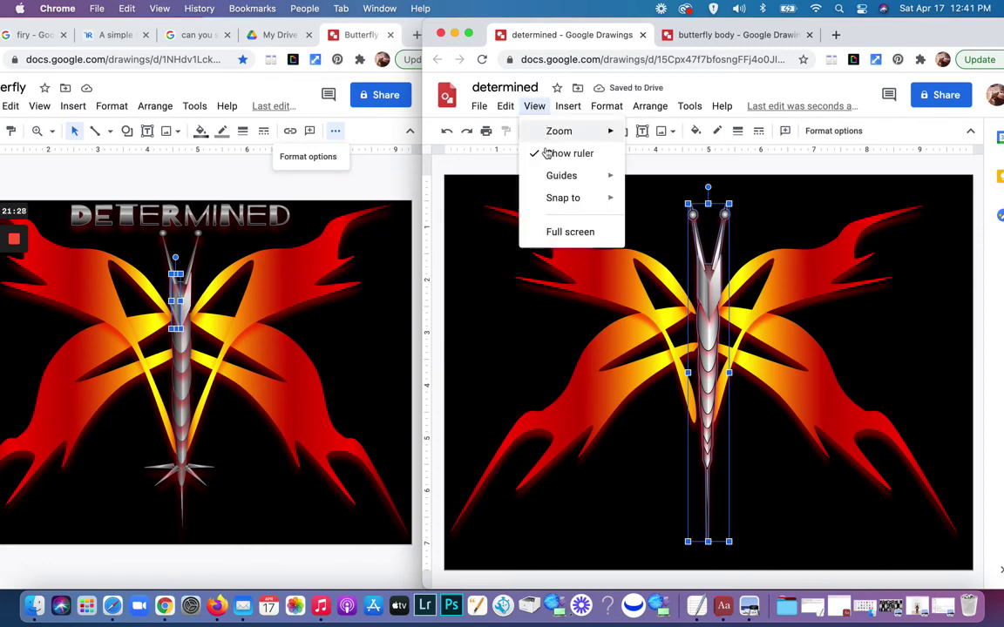
{"action": "mouse_move", "coordinate": [561, 199]}
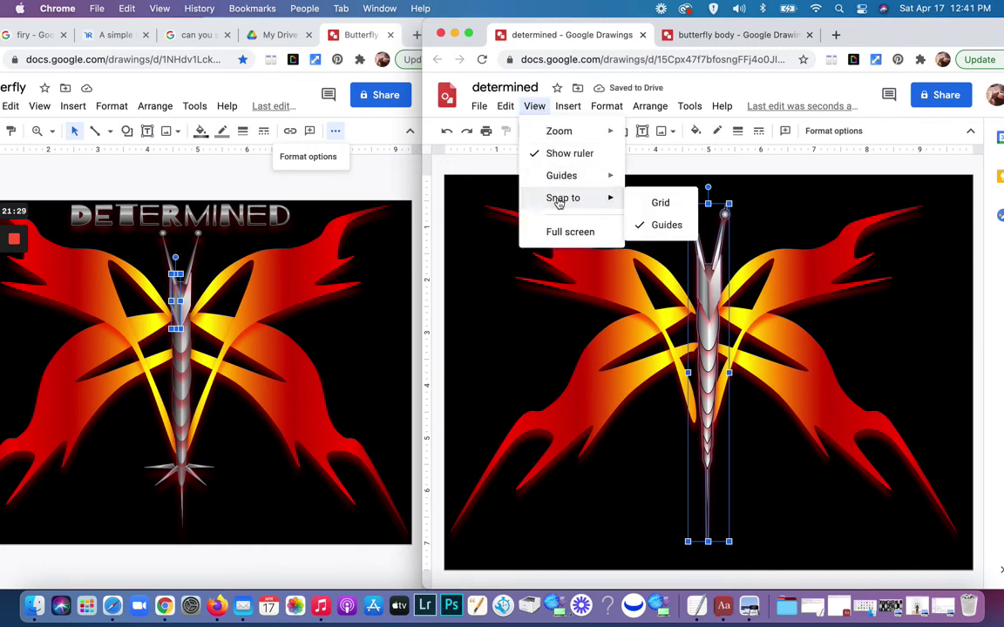
{"action": "left_click", "coordinate": [642, 227]}
{"action": "left_click", "coordinate": [650, 414]}
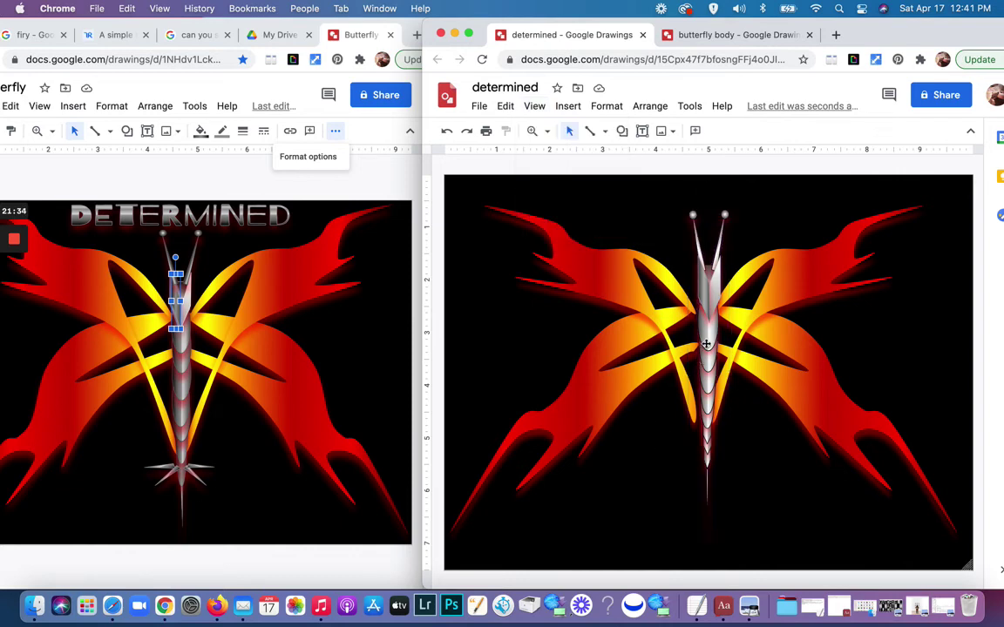
{"action": "mouse_move", "coordinate": [706, 344]}
{"action": "left_mouse_down"}
{"action": "mouse_move", "coordinate": [720, 344]}
{"action": "mouse_move", "coordinate": [705, 345]}
{"action": "left_mouse_up"}
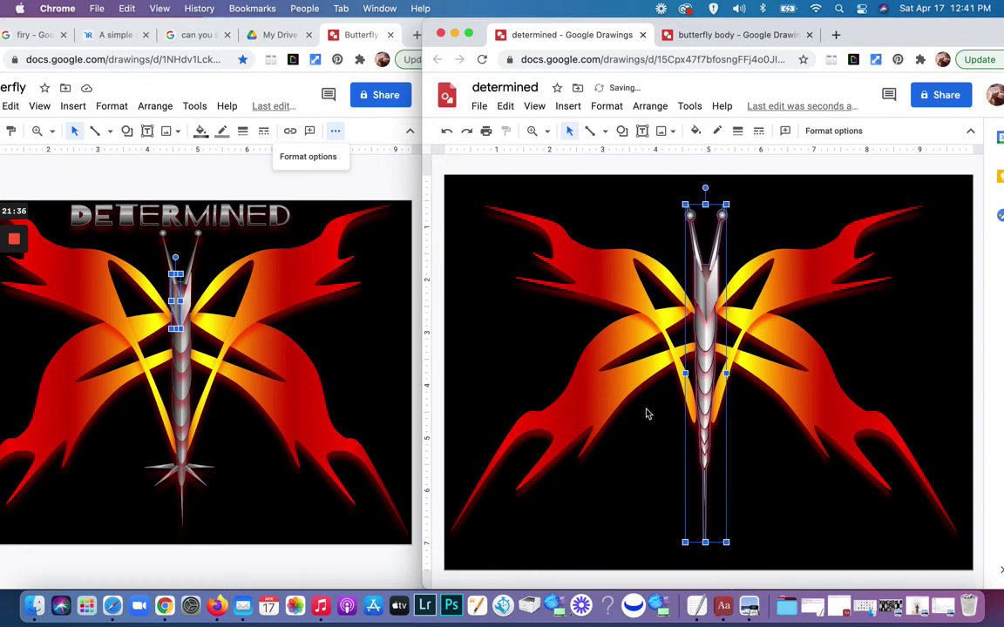
{"action": "left_click", "coordinate": [645, 416]}
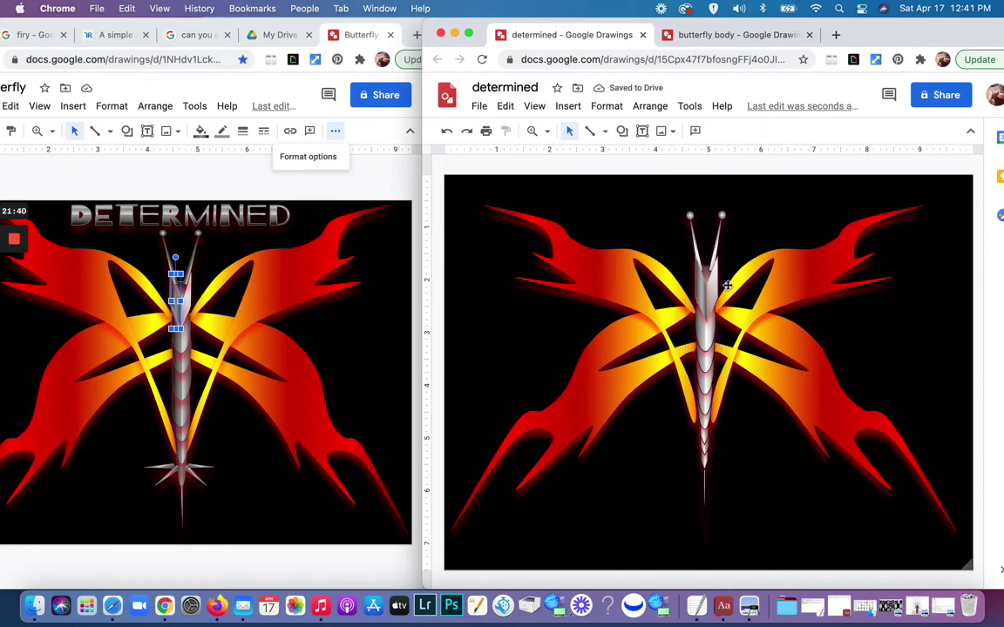
Step: Shift the right and left wings inward so that their inner tips meet the butterfly body
{"action": "left_click", "coordinate": [772, 307]}
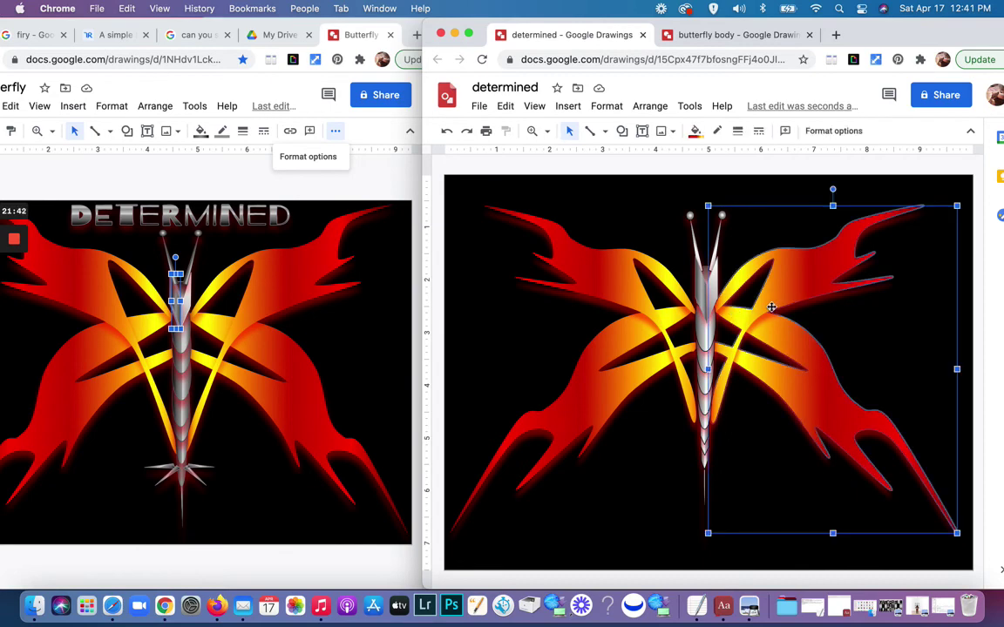
{"action": "left_click", "coordinate": [769, 307]}
{"action": "left_click", "coordinate": [673, 325]}
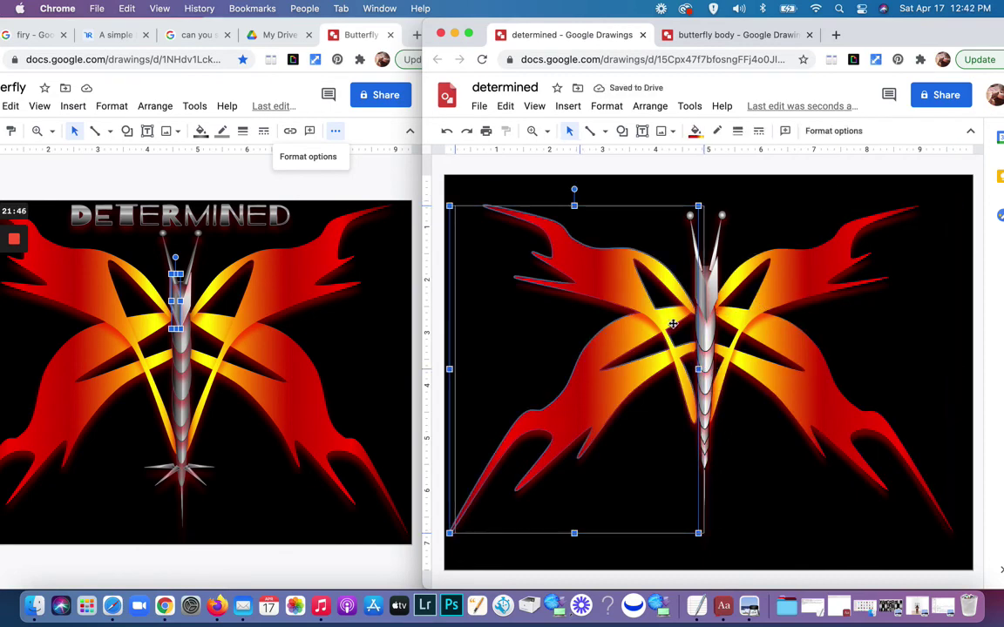
{"action": "left_click_drag", "start_coordinate": [672, 325], "coordinate": [679, 325]}
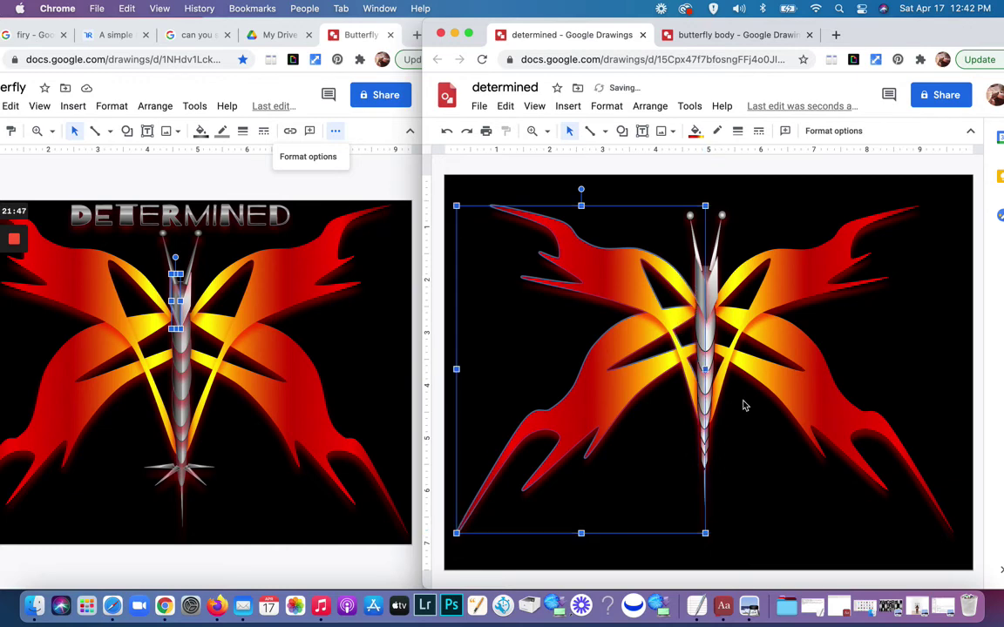
{"action": "left_click", "coordinate": [775, 453]}
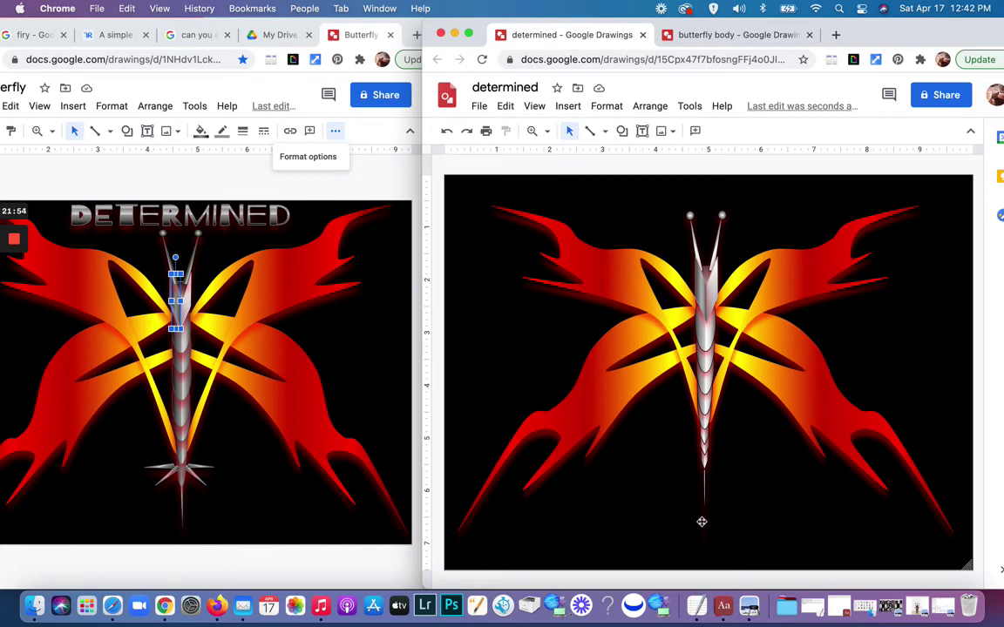
Step: Stretch the butterfly body slightly downward to lengthen its tail end
{"action": "left_click", "coordinate": [706, 487]}
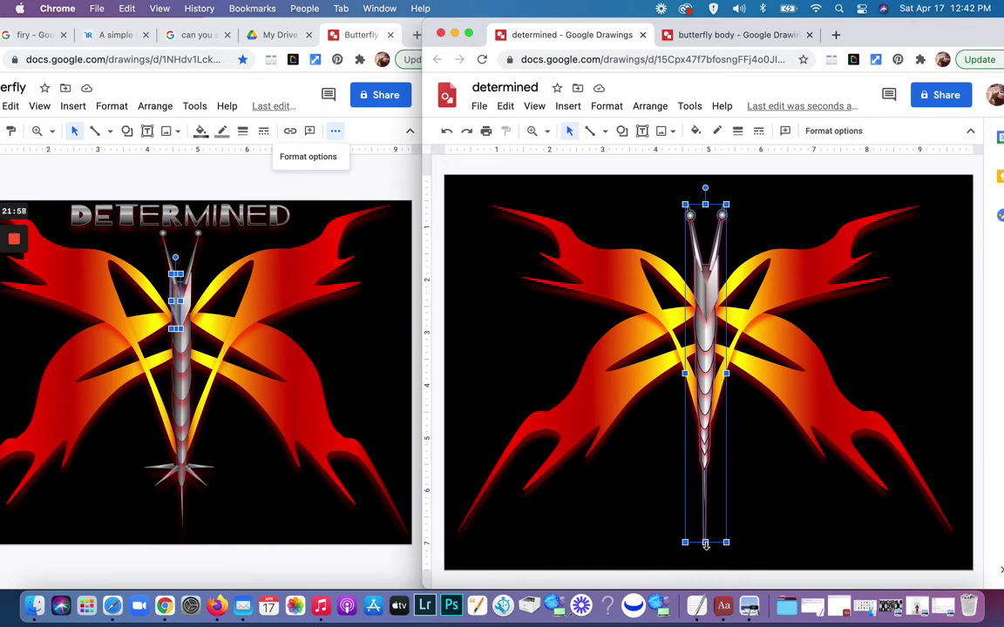
{"action": "left_click_drag", "start_coordinate": [706, 545], "coordinate": [708, 557]}
{"action": "left_click", "coordinate": [762, 520]}
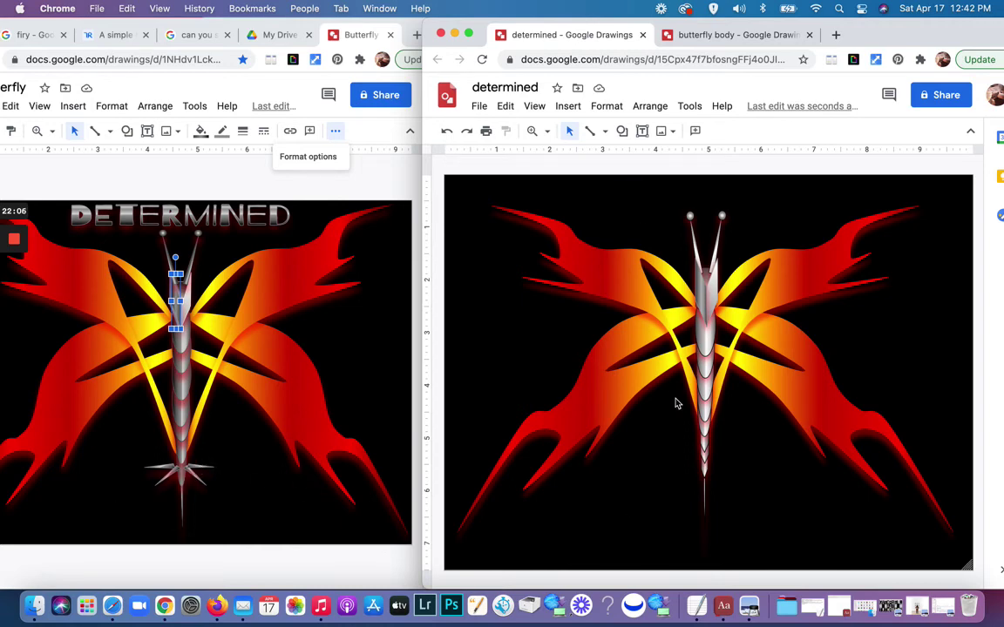
Step: Ungroup the butterfly body in the determined drawing into its separate shapes
{"action": "left_click", "coordinate": [717, 247]}
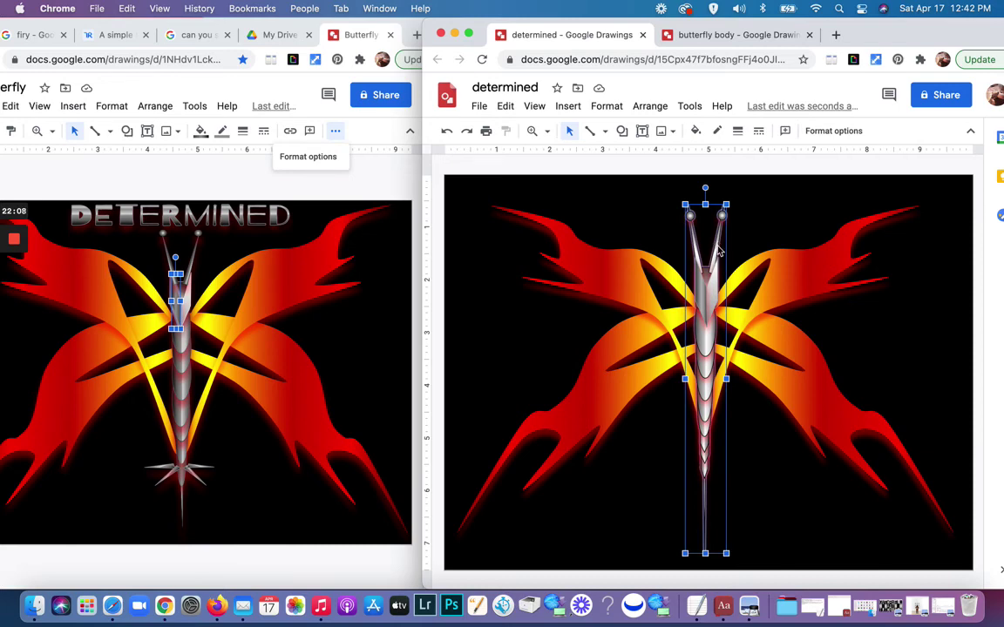
{"action": "left_click", "coordinate": [651, 108]}
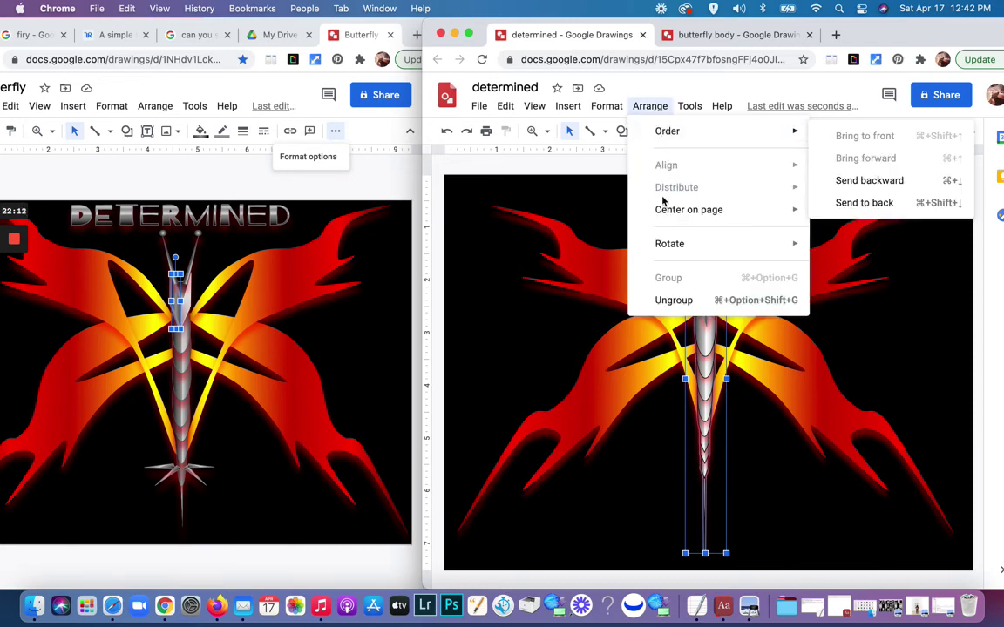
{"action": "left_click", "coordinate": [675, 301]}
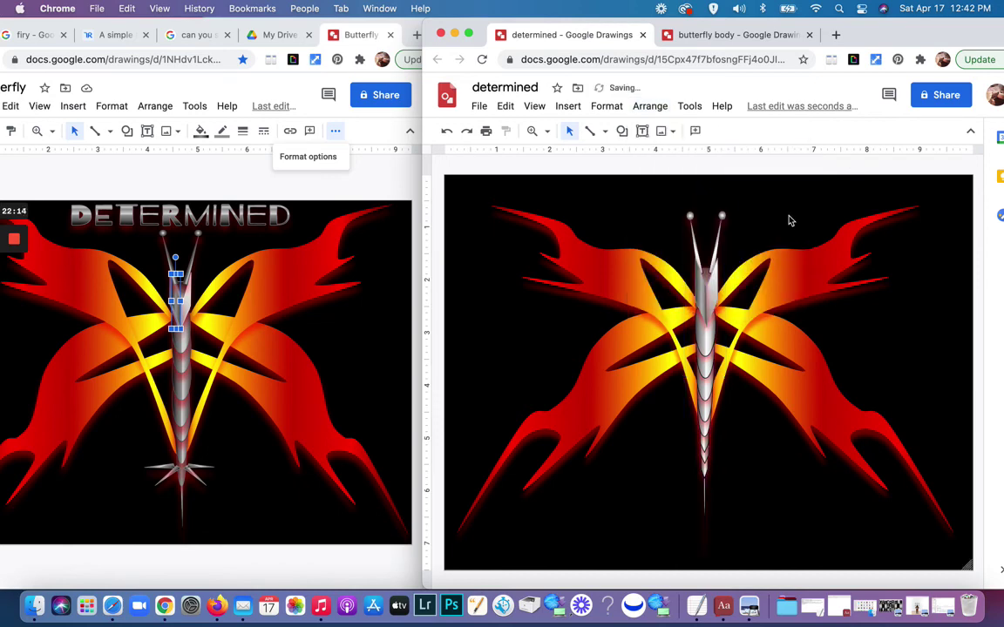
Step: Duplicate the right antenna spike, rotate the copy to slant down to the right, and place it beside the tail base
{"action": "left_click", "coordinate": [716, 247]}
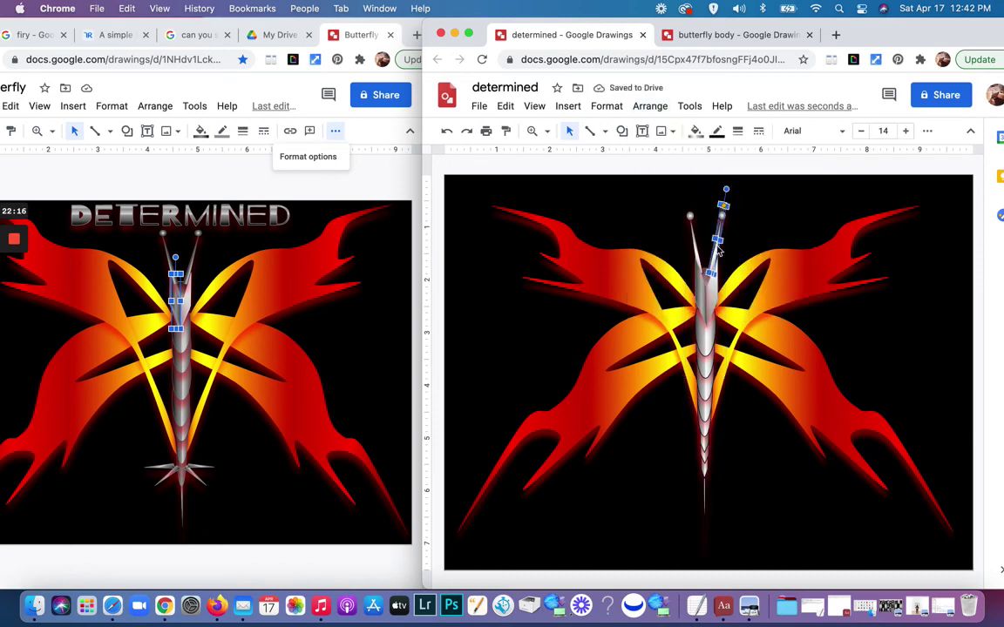
{"action": "left_click", "coordinate": [650, 106]}
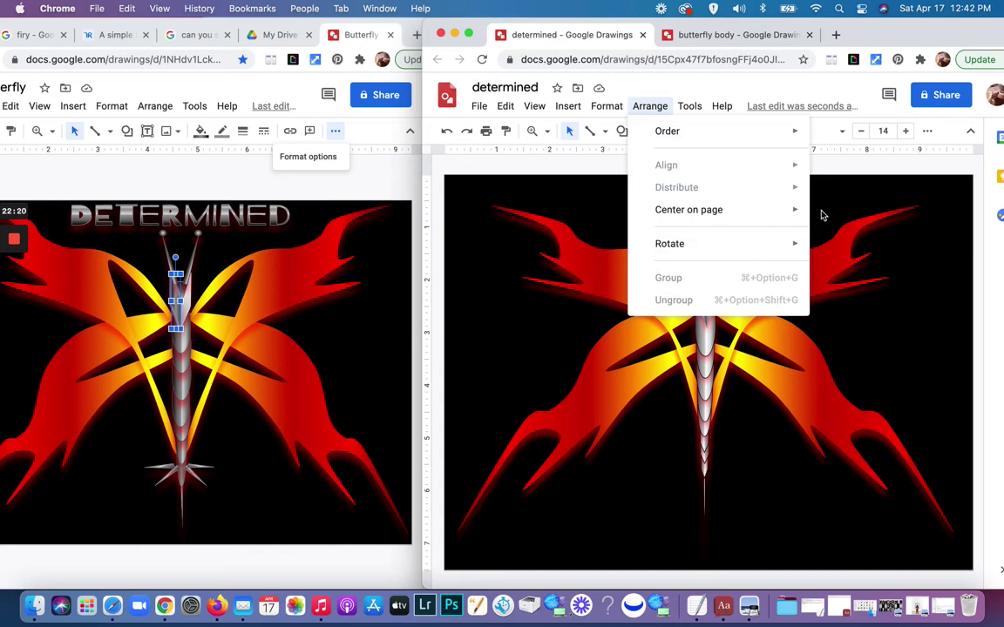
{"action": "left_click", "coordinate": [749, 261]}
{"action": "left_click", "coordinate": [719, 240]}
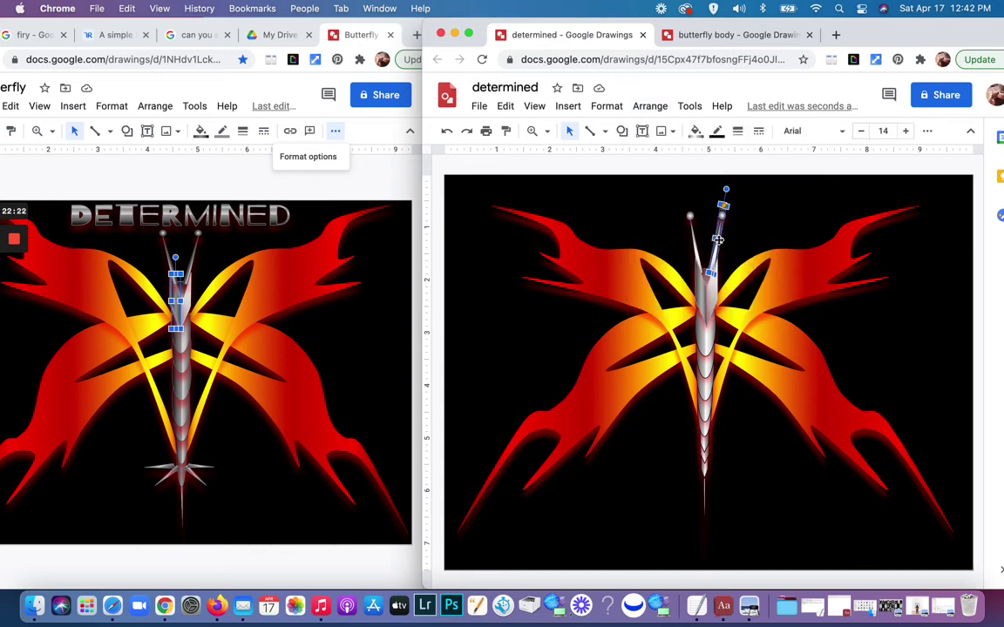
{"action": "left_click_drag", "start_coordinate": [720, 244], "coordinate": [767, 393]}
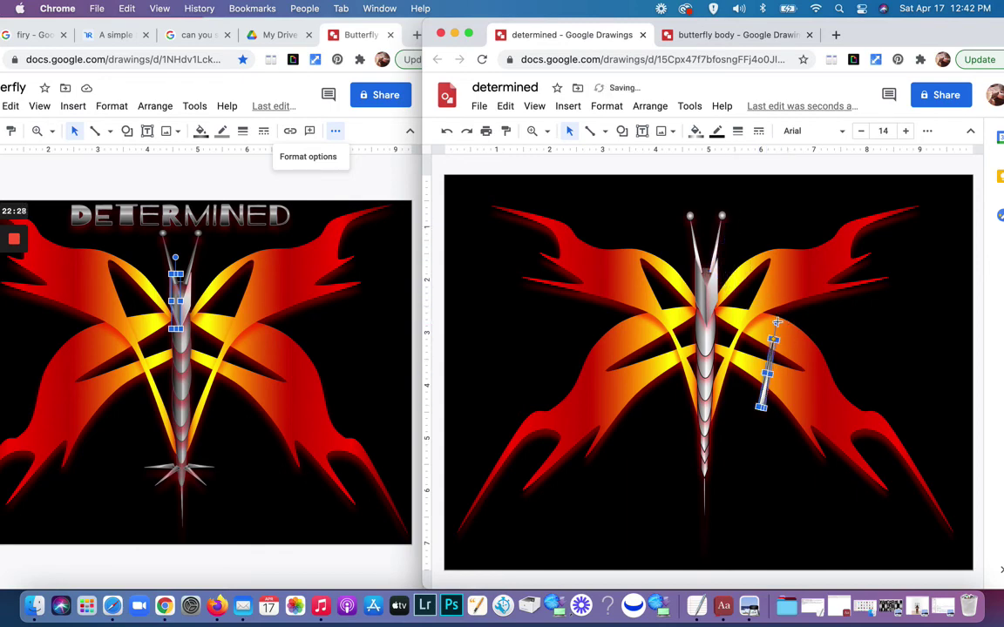
{"action": "left_click_drag", "start_coordinate": [776, 325], "coordinate": [833, 410]}
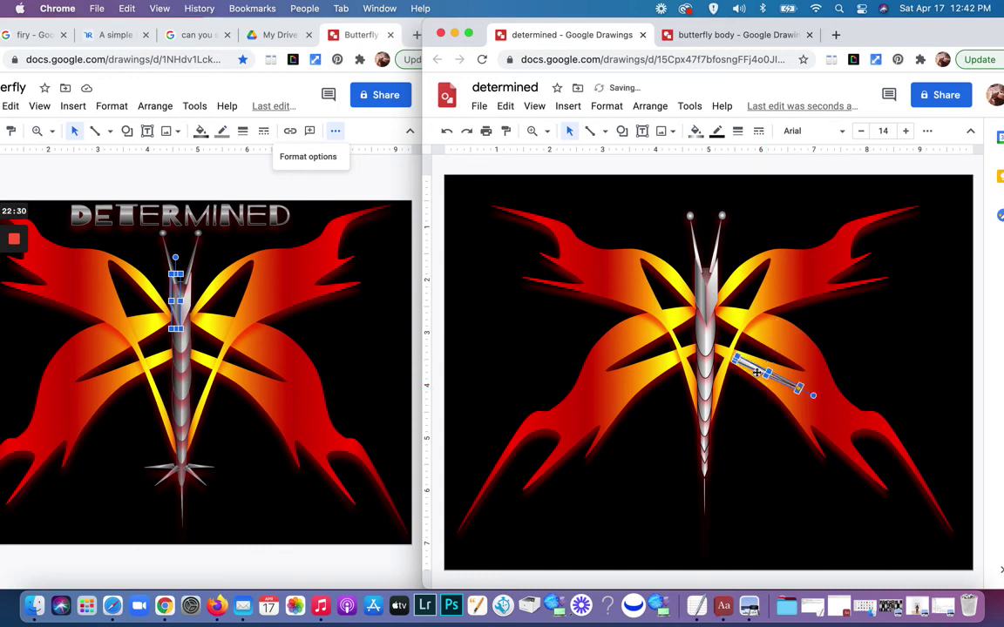
{"action": "left_click_drag", "start_coordinate": [746, 364], "coordinate": [730, 479]}
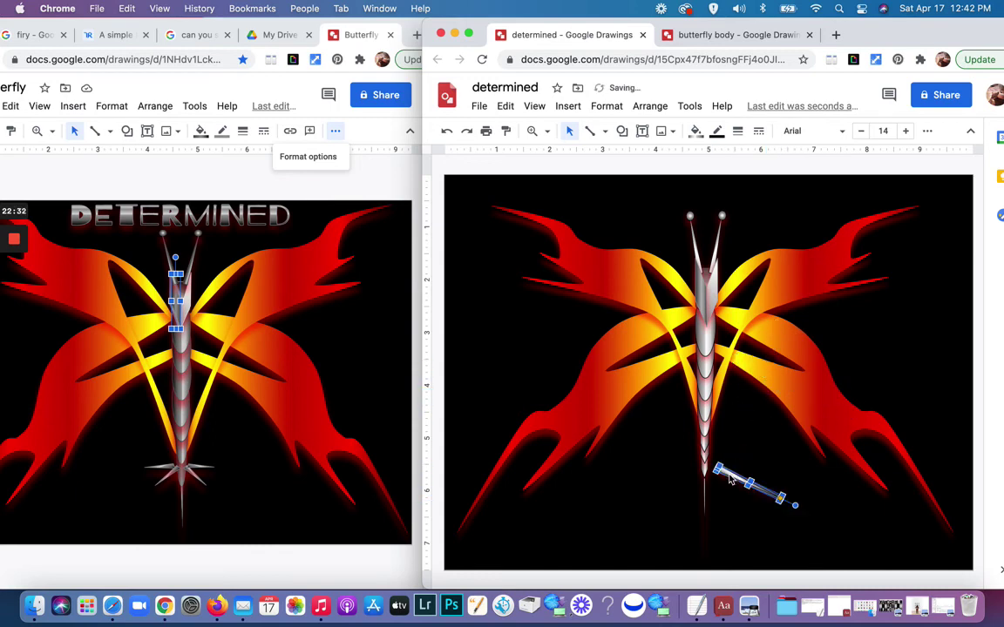
Step: Make the border of the long, thin tail spike transparent
{"action": "left_click", "coordinate": [703, 501]}
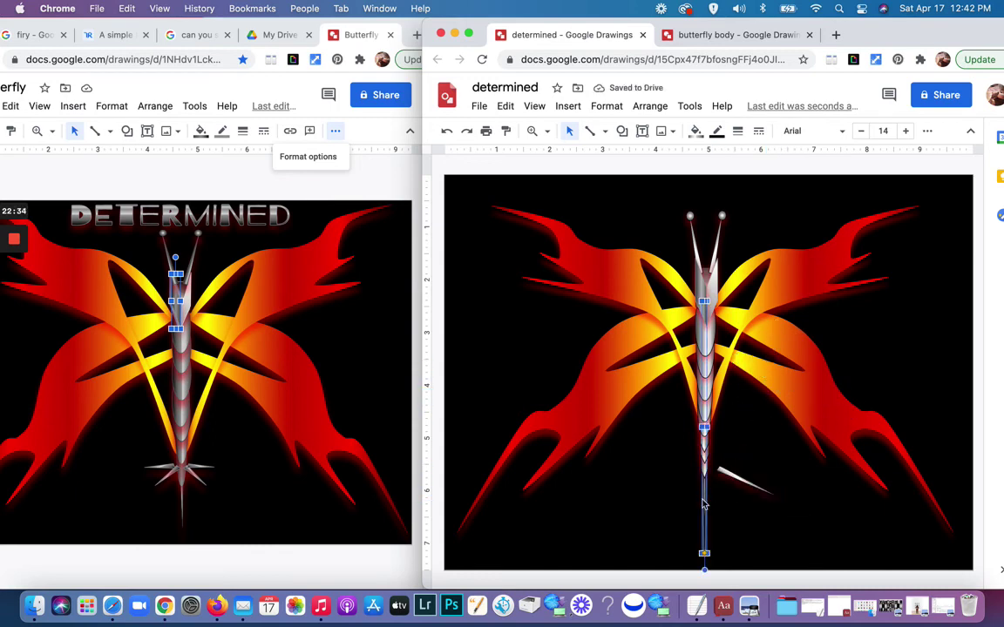
{"action": "left_click", "coordinate": [718, 135]}
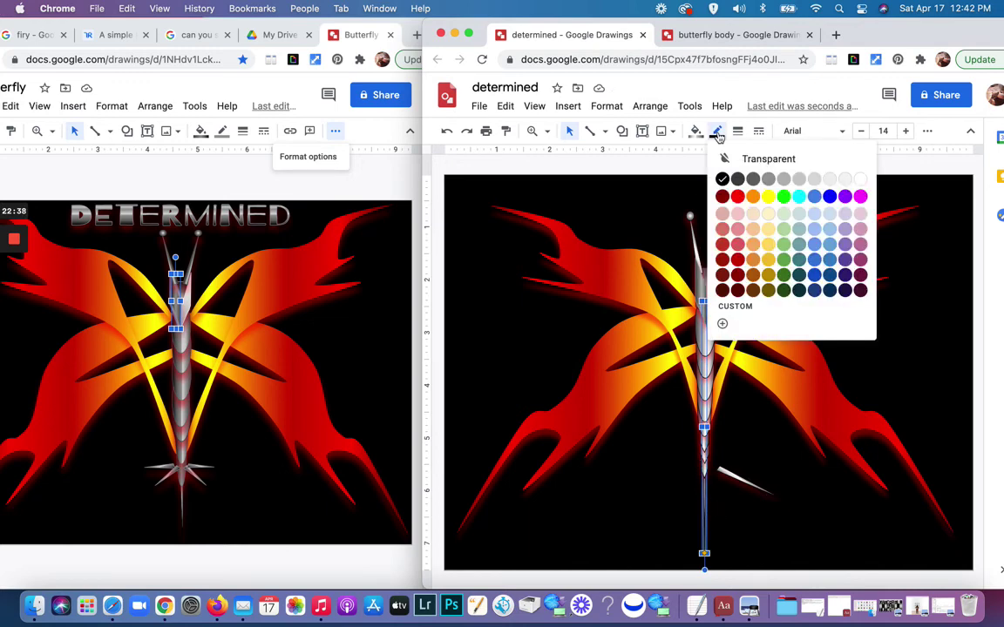
{"action": "left_click", "coordinate": [721, 192]}
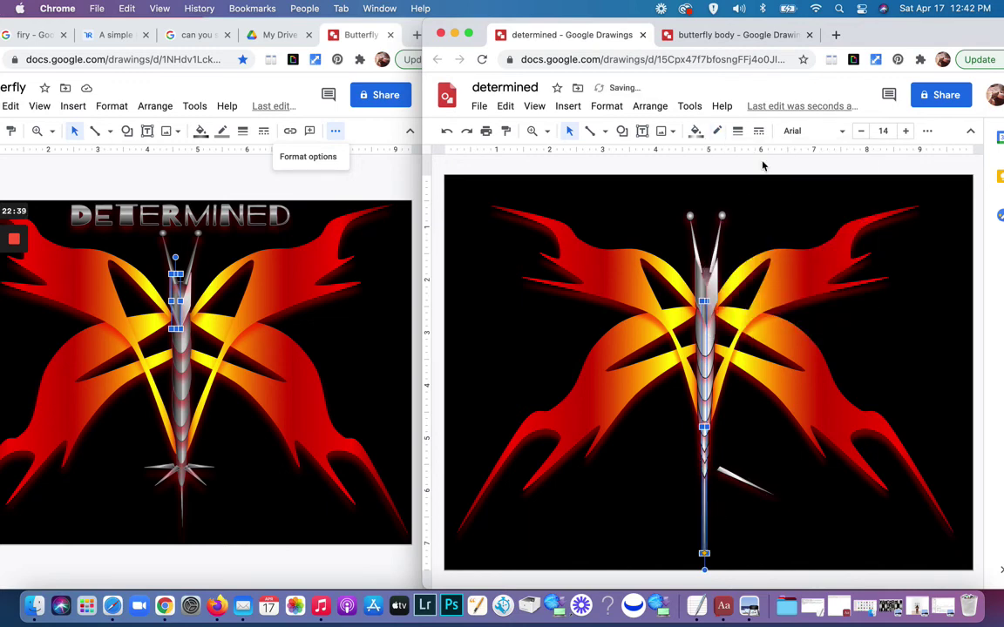
{"action": "left_click", "coordinate": [759, 524]}
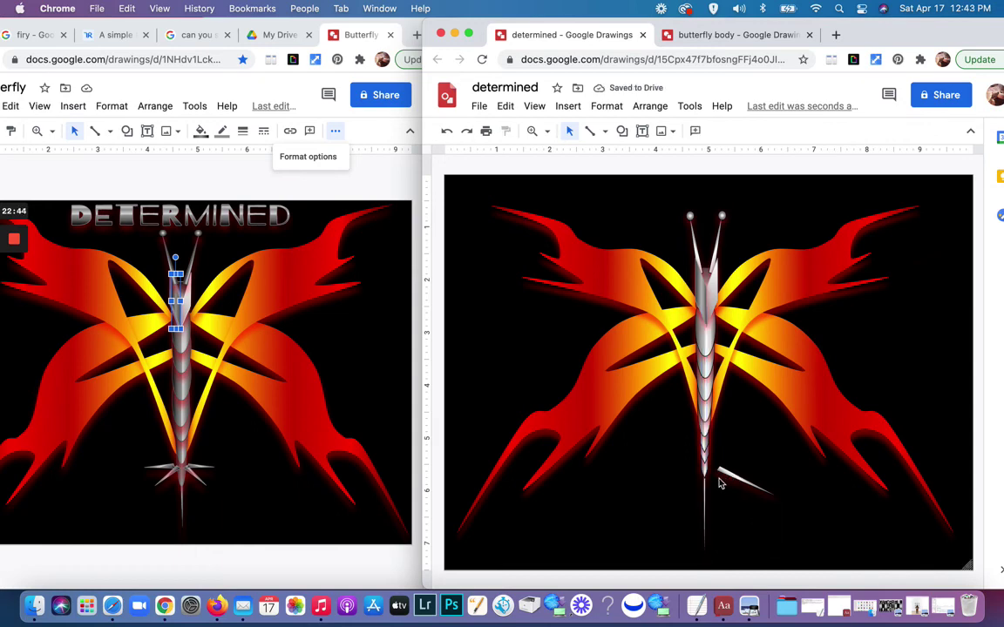
Step: Shift the lowest tail tip slightly down and adjust the small tail segments above it to keep them overlapping
{"action": "left_click", "coordinate": [705, 478]}
{"action": "left_click_drag", "start_coordinate": [705, 477], "coordinate": [714, 491]}
{"action": "key", "text": "Escape"}
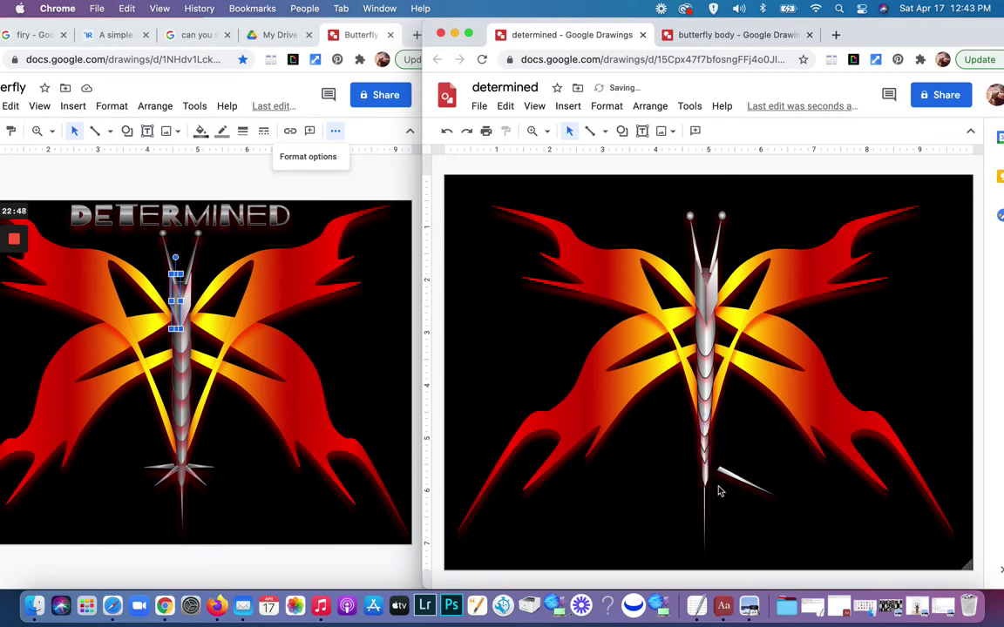
{"action": "left_click", "coordinate": [705, 461]}
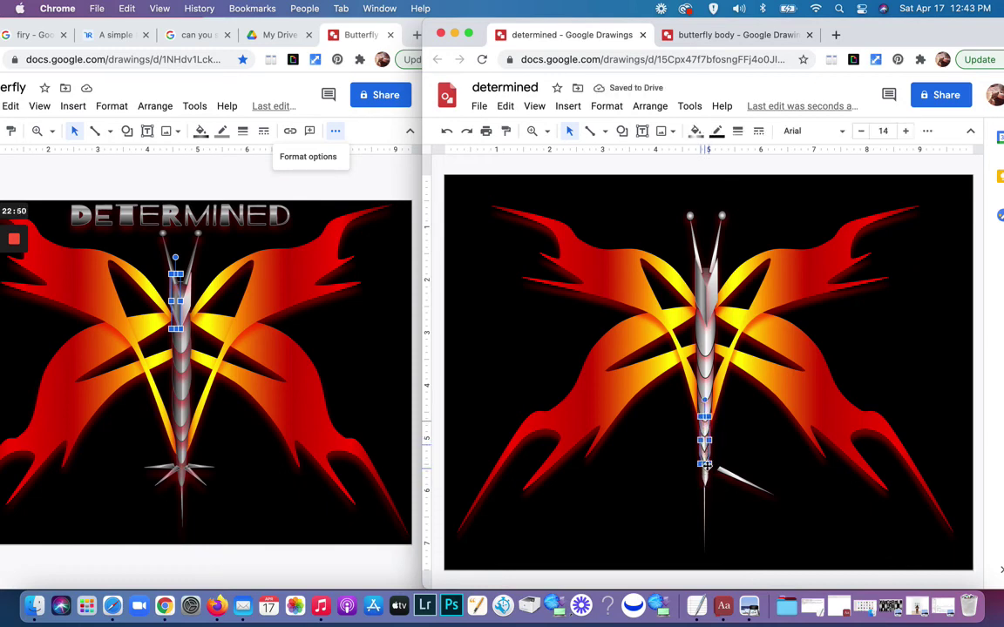
{"action": "left_click", "coordinate": [724, 443]}
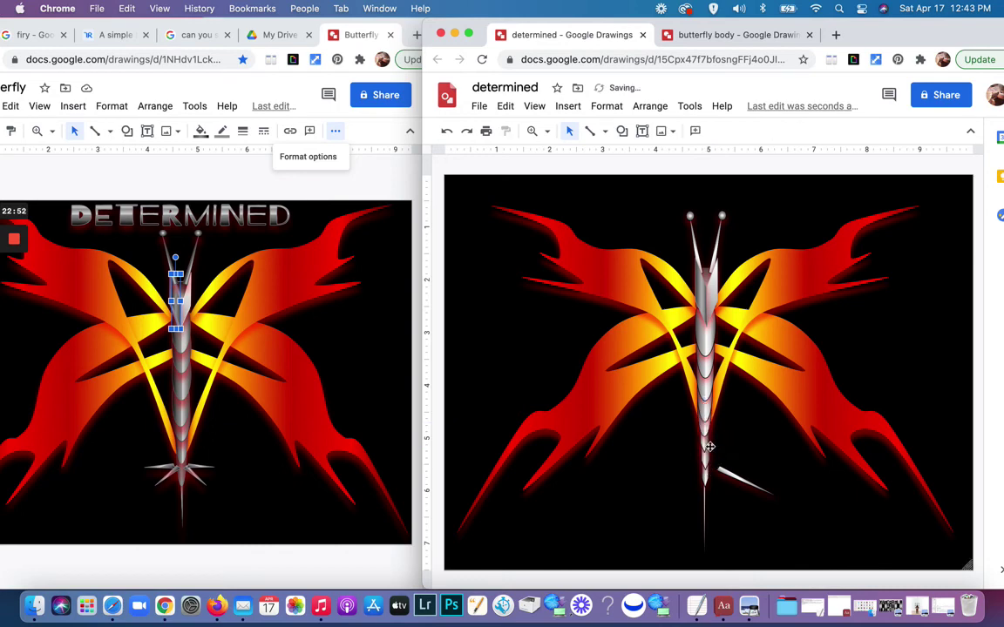
{"action": "left_click", "coordinate": [705, 447]}
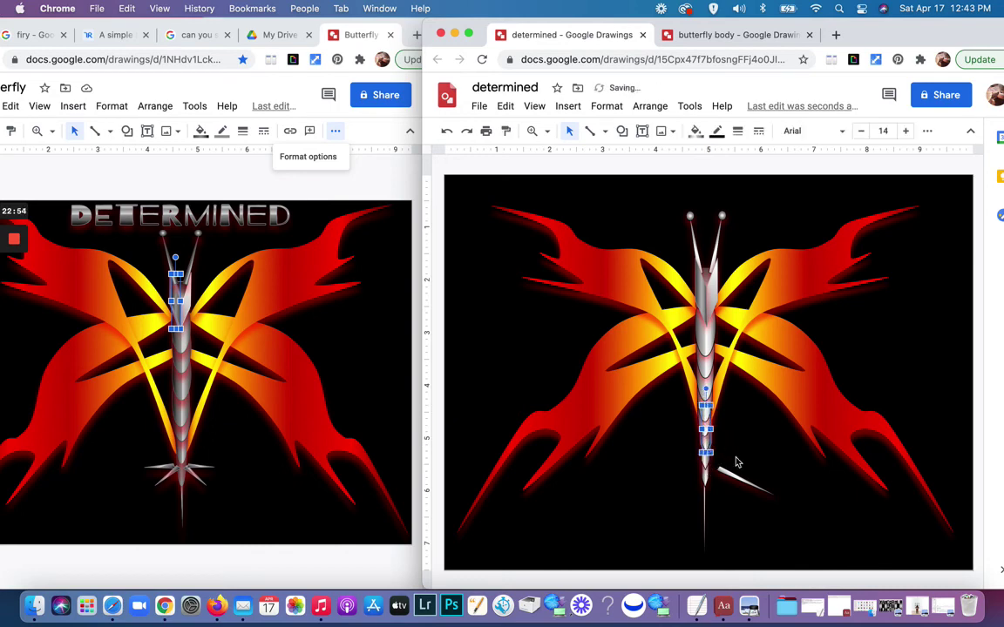
{"action": "left_click", "coordinate": [757, 493]}
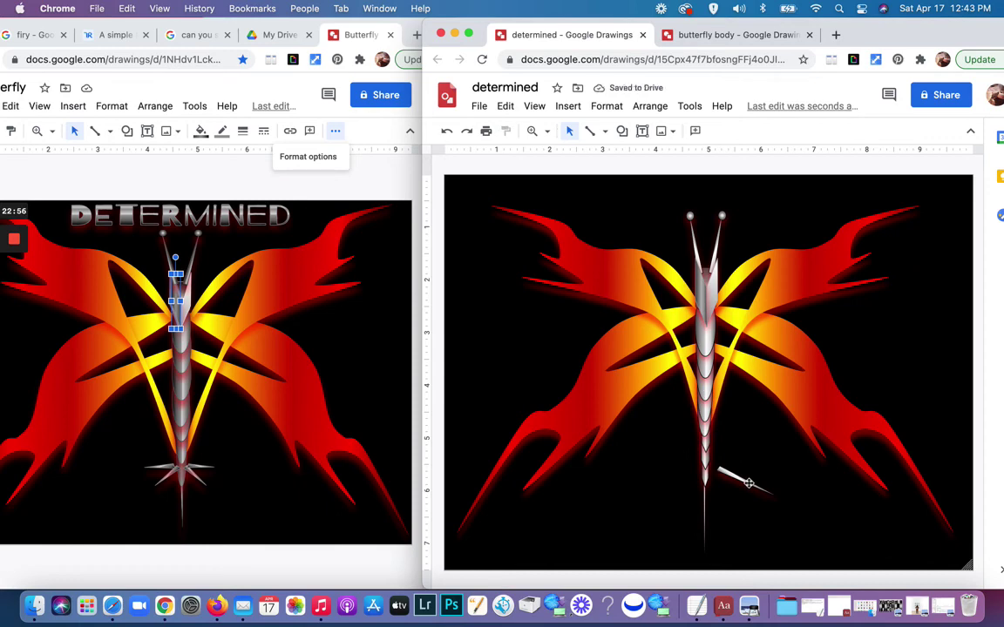
Step: Move the slanted spike so its wide end meets the tail base, and duplicate it
{"action": "left_click", "coordinate": [745, 483]}
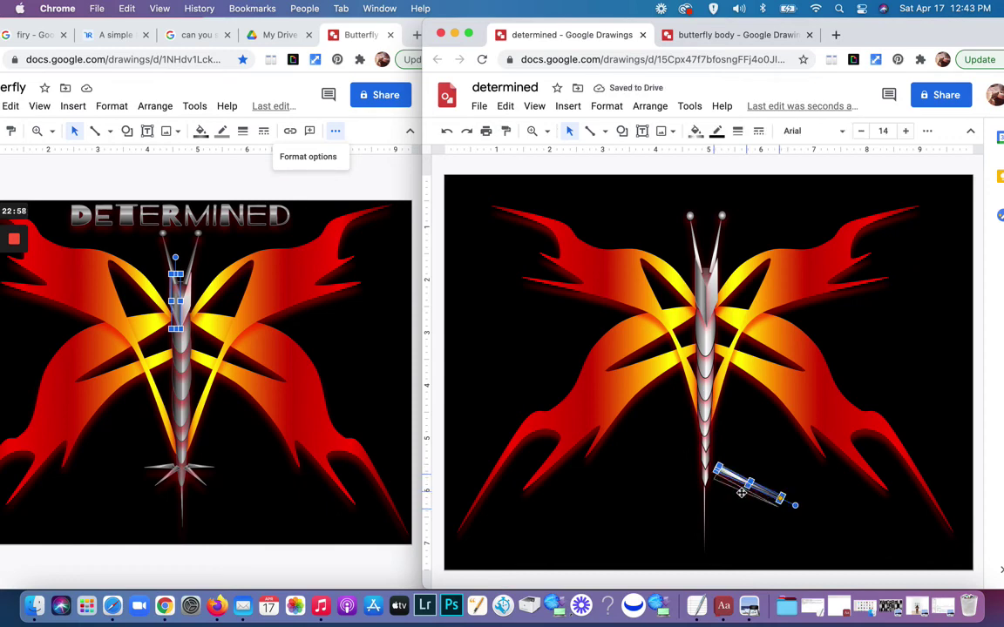
{"action": "left_click_drag", "start_coordinate": [745, 482], "coordinate": [733, 493]}
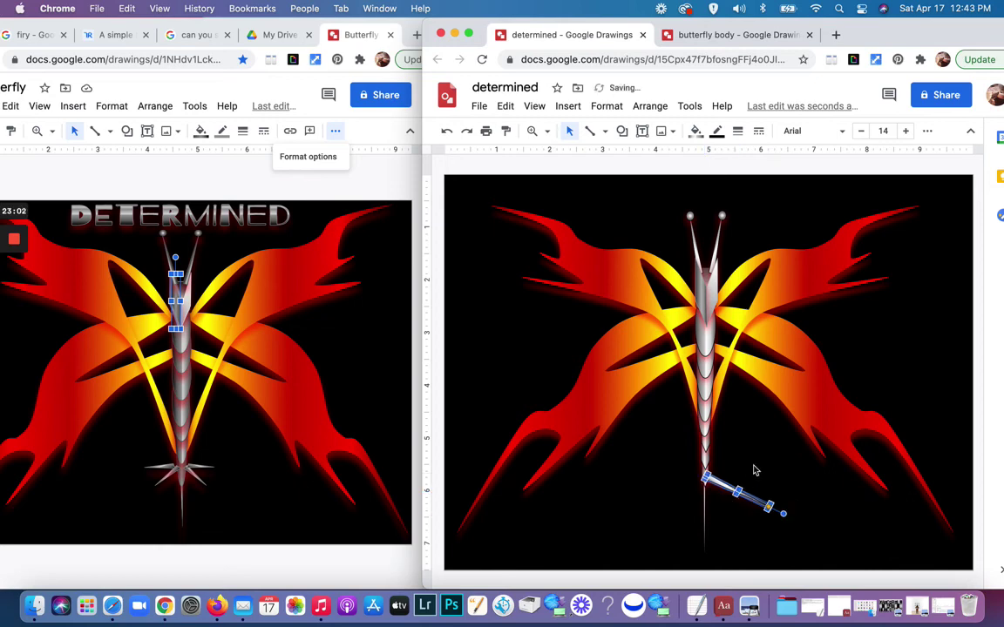
{"action": "left_click", "coordinate": [737, 492]}
{"action": "left_click", "coordinate": [734, 491]}
{"action": "left_click_drag", "start_coordinate": [732, 491], "coordinate": [737, 496]}
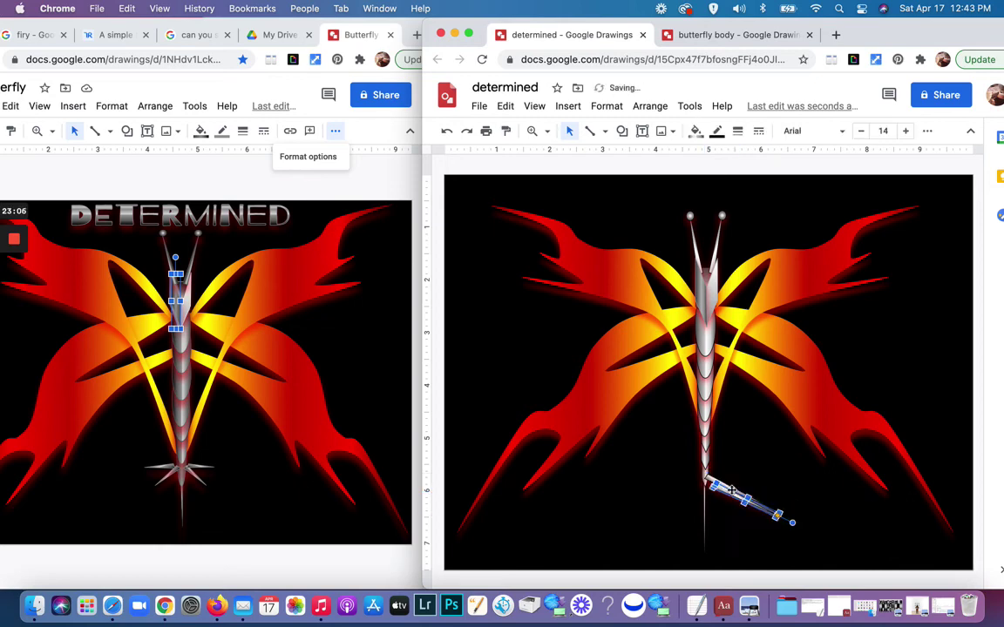
Step: Rotate the copied spike to nearly horizontal and place it just above the slanted spike, with its wide end at the tail base
{"action": "left_click_drag", "start_coordinate": [790, 523], "coordinate": [797, 504]}
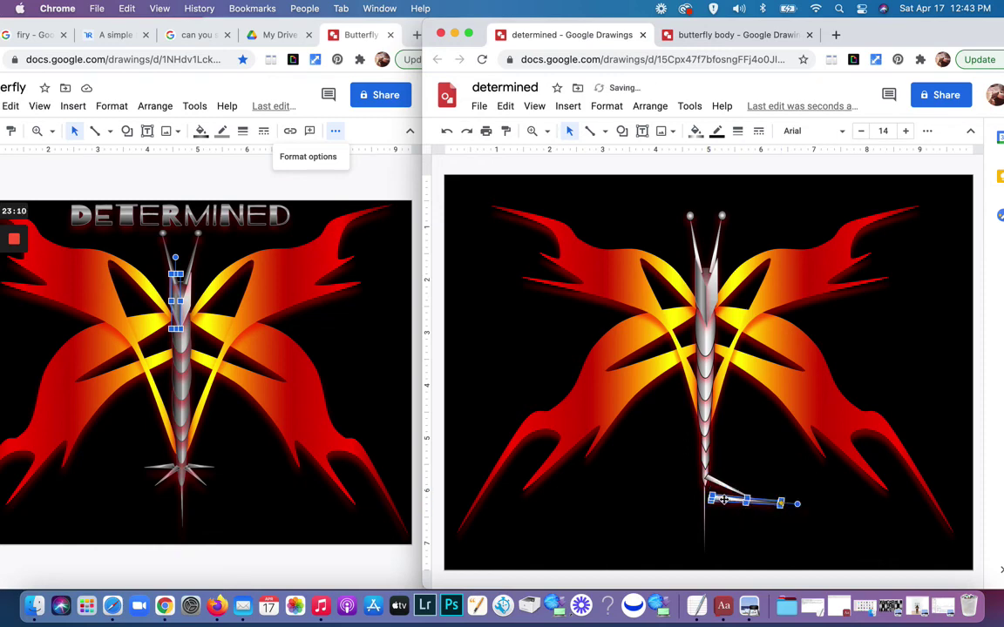
{"action": "left_click_drag", "start_coordinate": [723, 499], "coordinate": [722, 472]}
{"action": "left_click", "coordinate": [716, 539]}
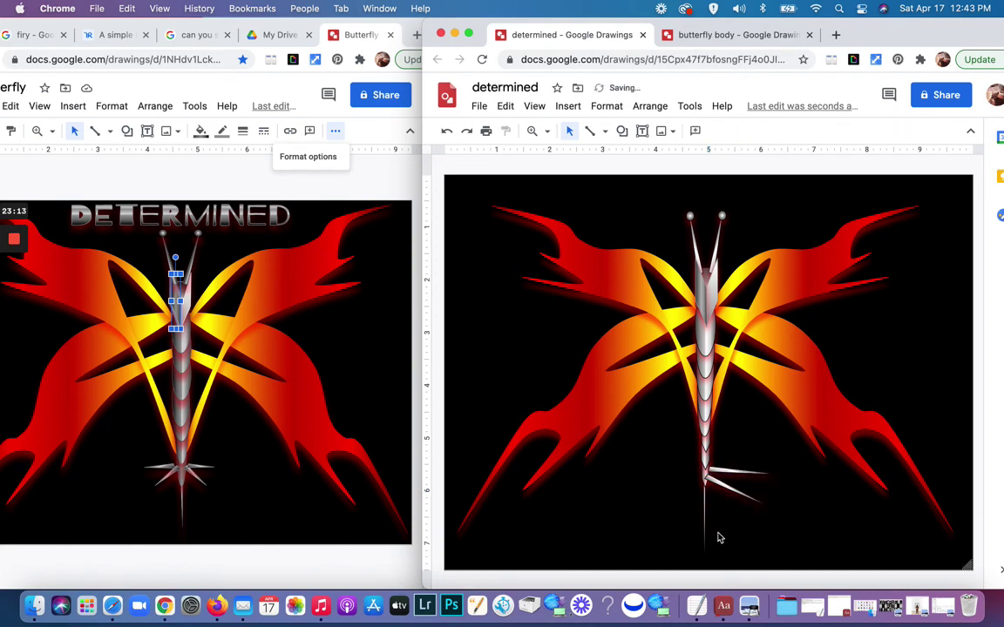
{"action": "left_click", "coordinate": [727, 473]}
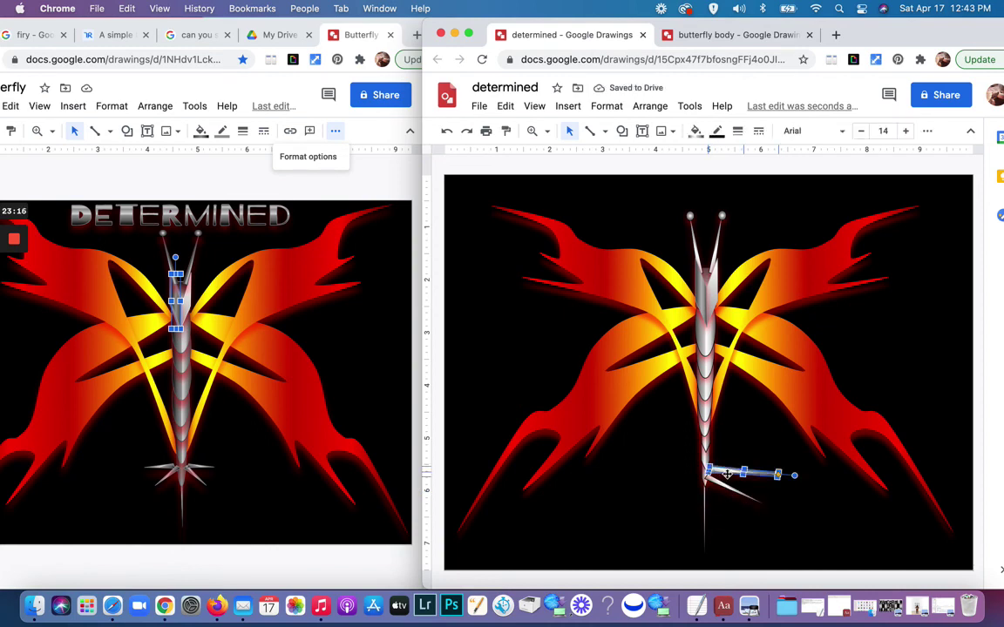
{"action": "left_click_drag", "start_coordinate": [726, 473], "coordinate": [727, 479]}
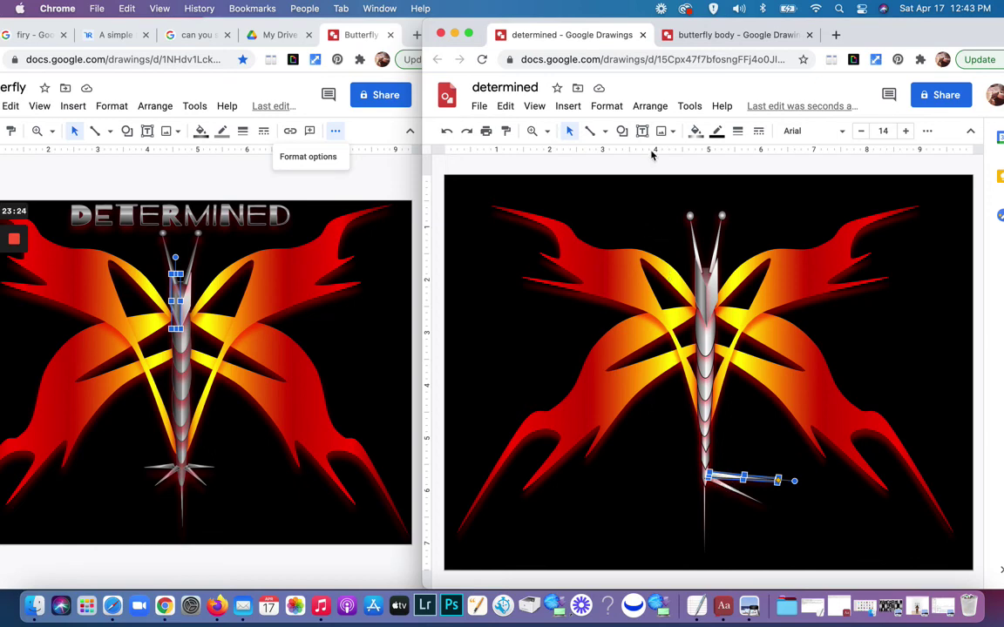
Step: Send the nearly horizontal tail spike backward one layer
{"action": "left_click", "coordinate": [650, 106]}
{"action": "mouse_move", "coordinate": [665, 132]}
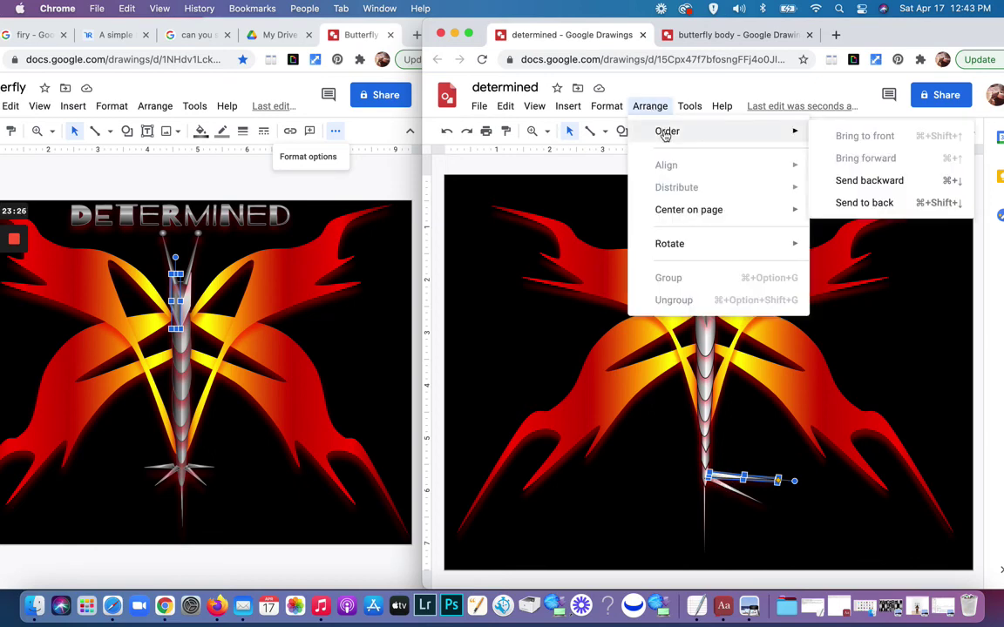
{"action": "left_click", "coordinate": [859, 180]}
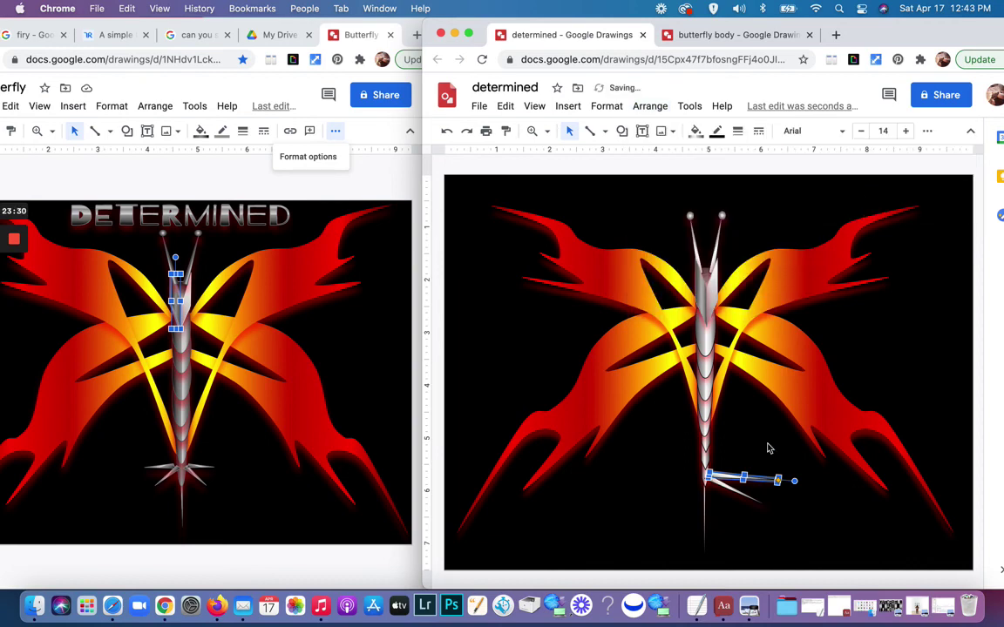
{"action": "left_click", "coordinate": [815, 534]}
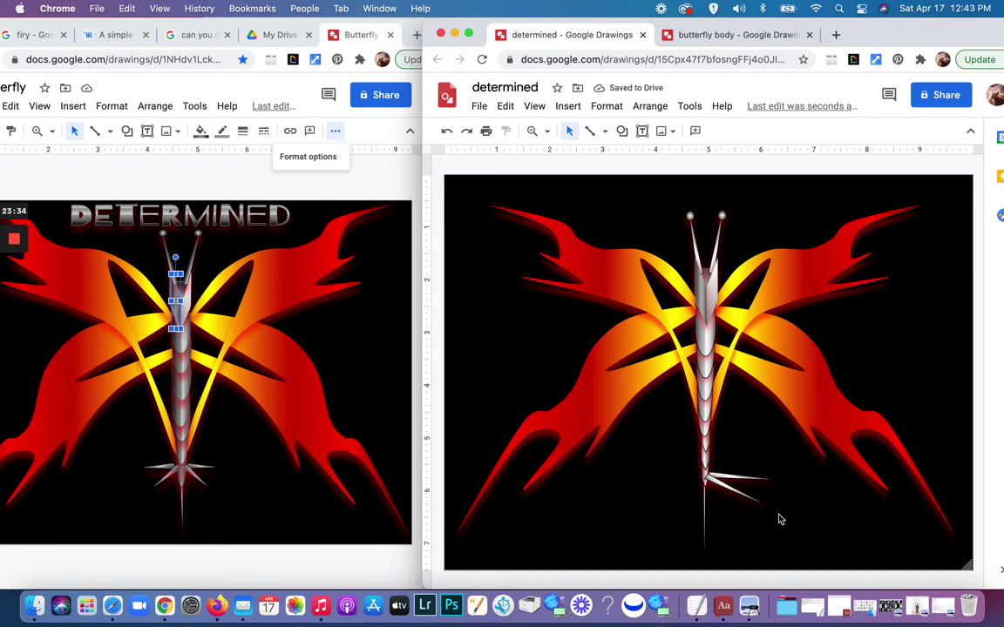
Step: Group the nearly horizontal and slanted spikes on the right of the tail base
{"action": "left_click", "coordinate": [750, 480]}
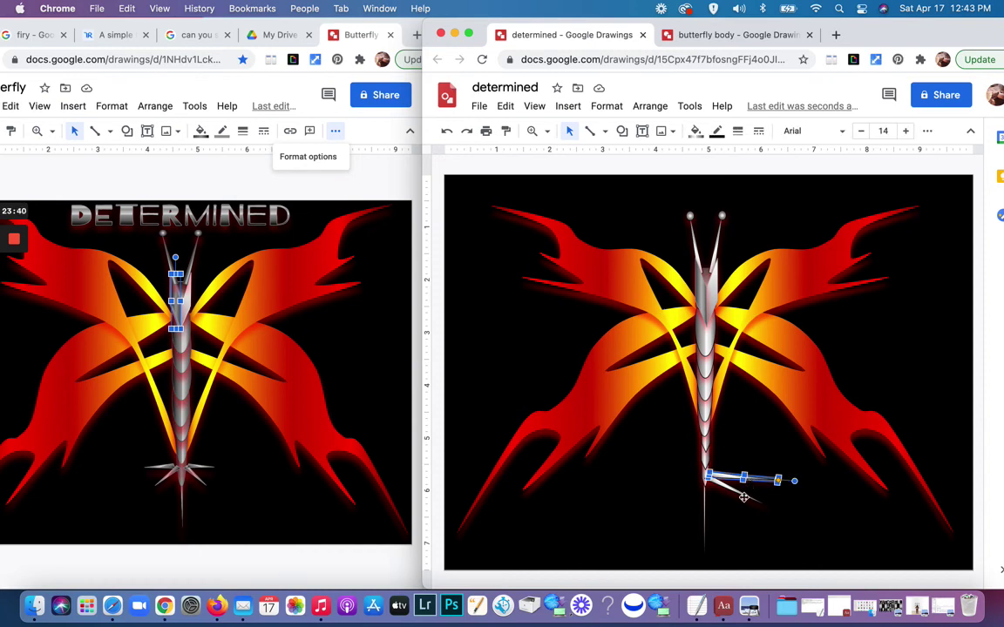
{"action": "left_click", "coordinate": [744, 497], "text": "shift"}
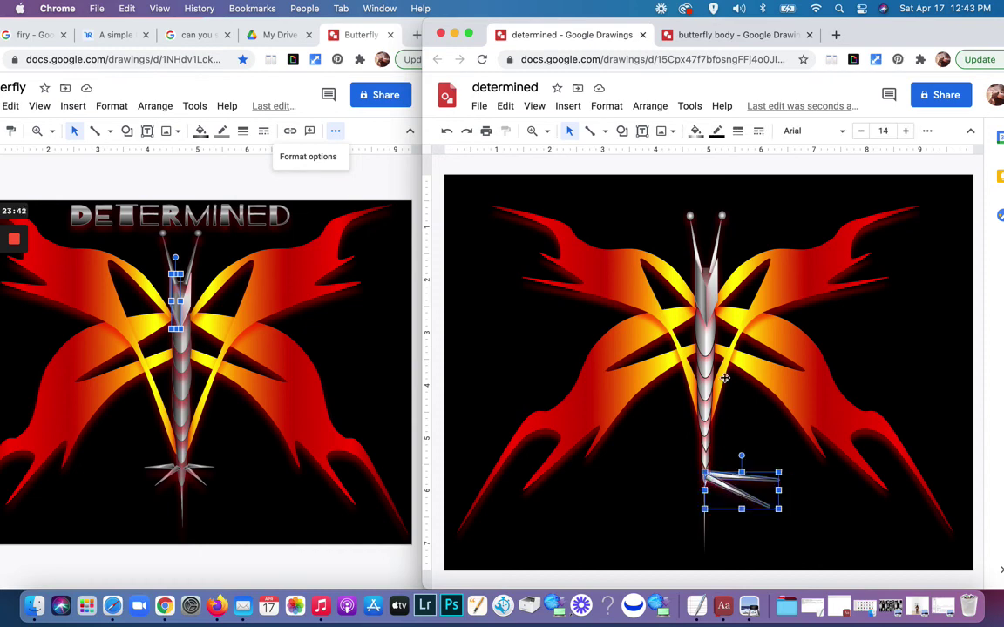
{"action": "left_click", "coordinate": [649, 105]}
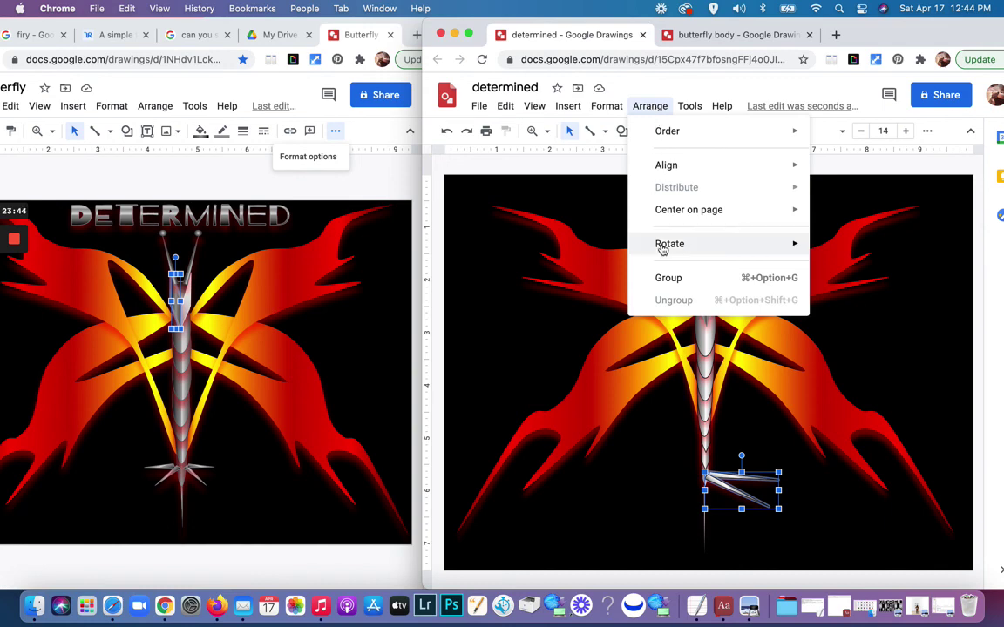
{"action": "left_click", "coordinate": [667, 278]}
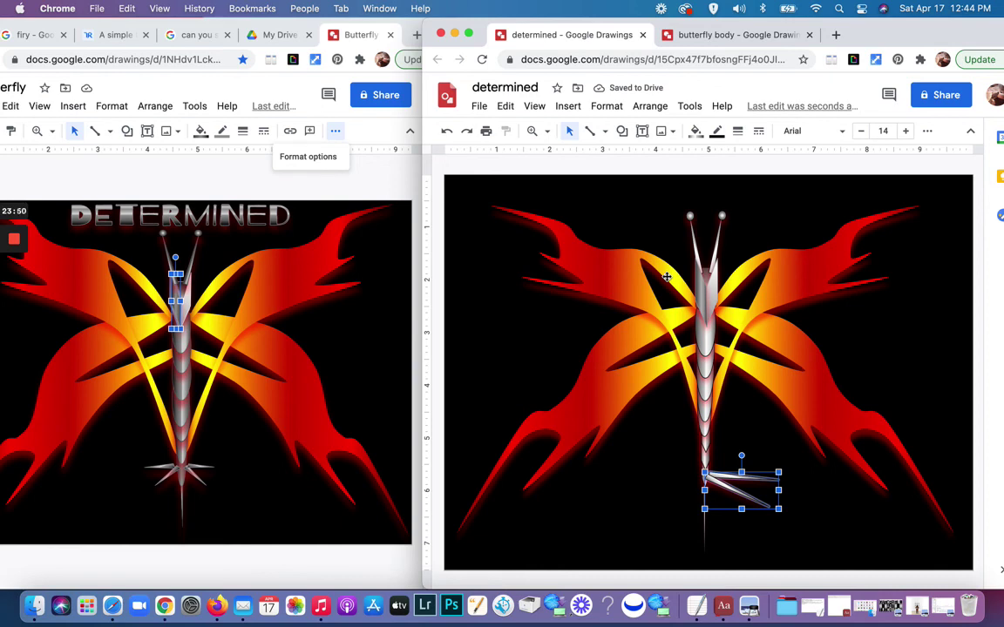
Step: Place a horizontally flipped duplicate of the spike pair on the left side of the tail base
{"action": "key", "text": "Right"}
{"action": "key", "text": "Down"}
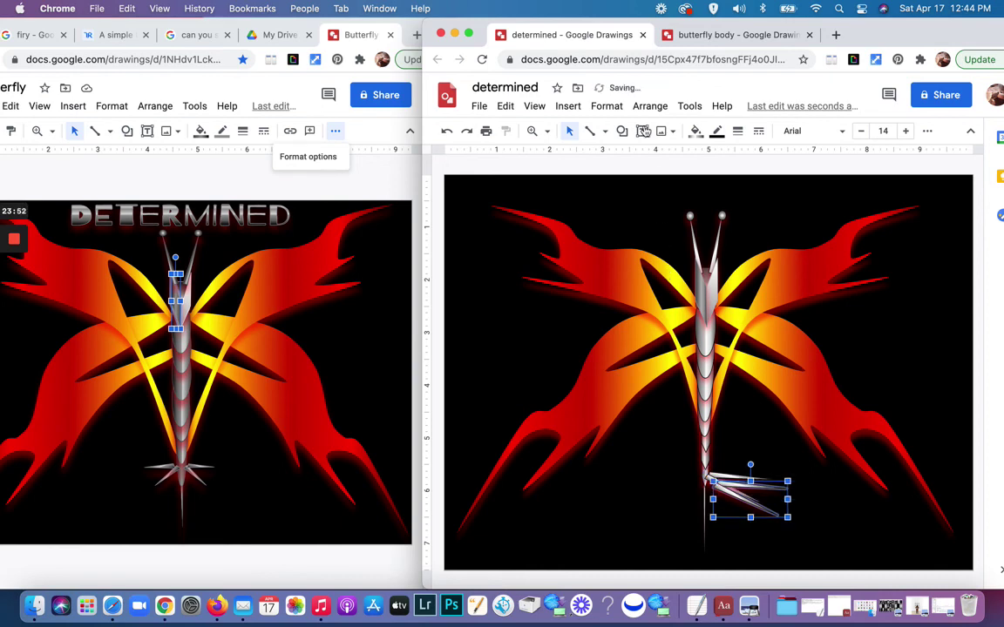
{"action": "left_click", "coordinate": [649, 107]}
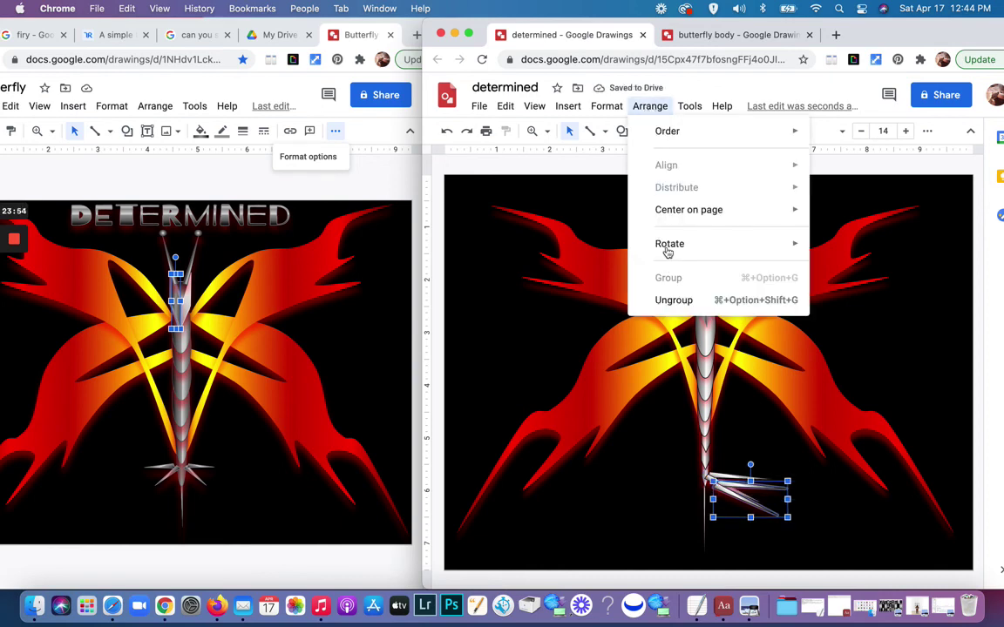
{"action": "mouse_move", "coordinate": [668, 246]}
{"action": "left_click", "coordinate": [854, 296]}
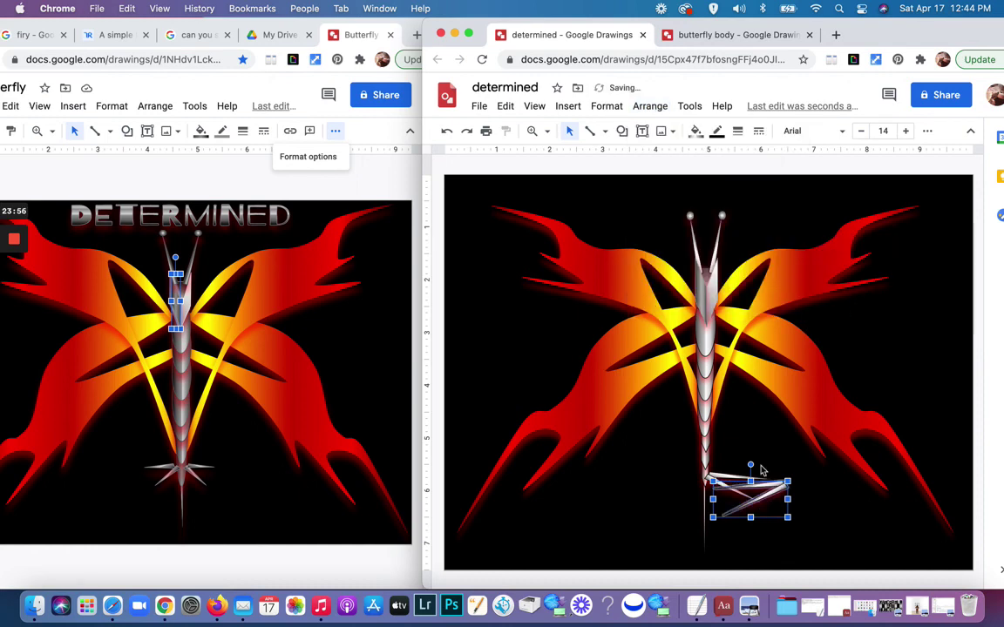
{"action": "left_click_drag", "start_coordinate": [771, 495], "coordinate": [686, 485]}
{"action": "key", "text": "alt+Left"}
{"action": "key", "text": "alt+Left"}
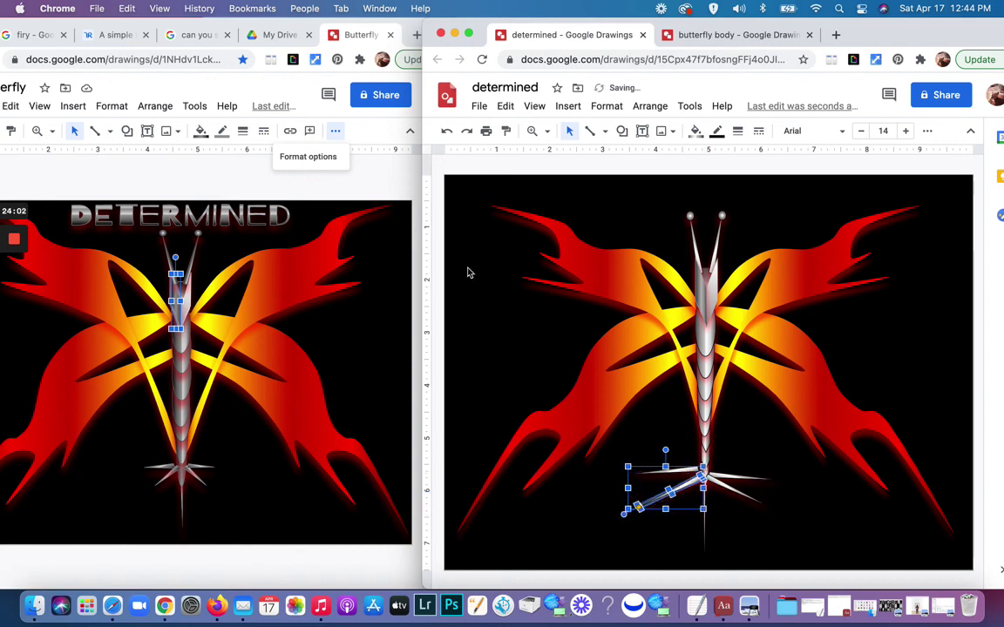
{"action": "left_click", "coordinate": [447, 132]}
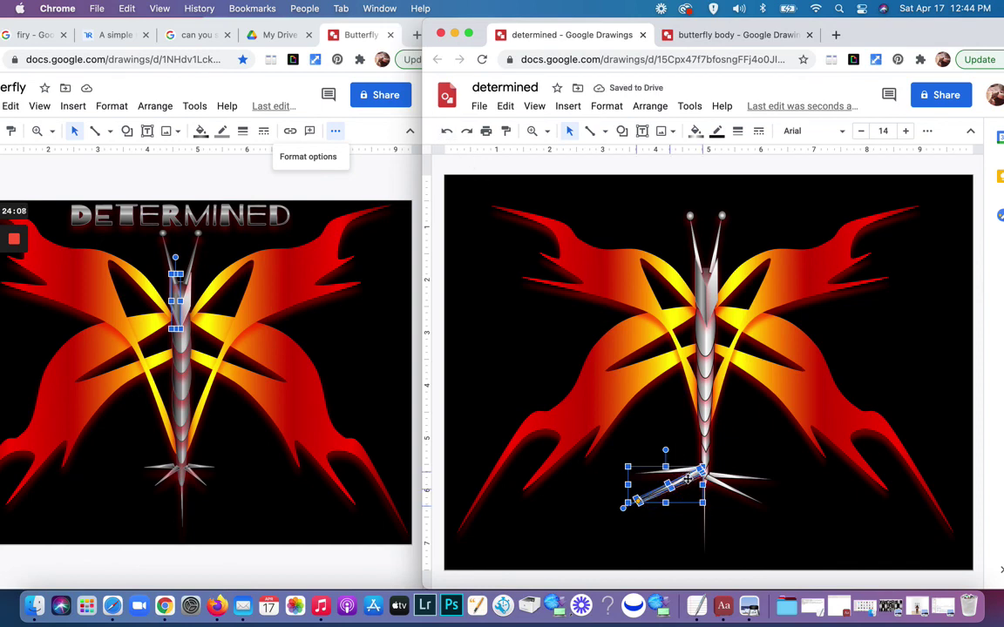
{"action": "key", "text": "super+y"}
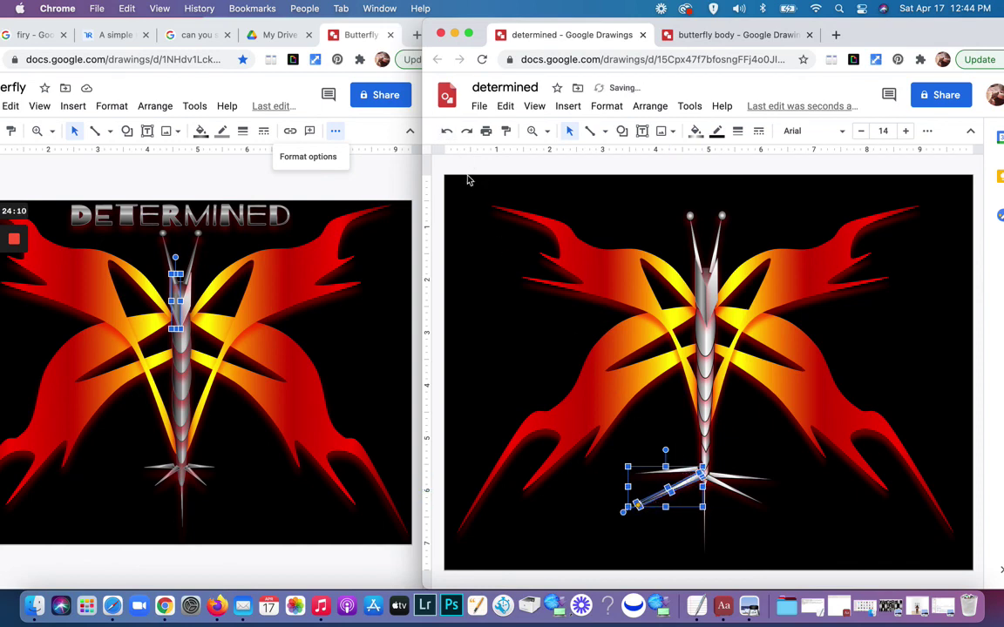
{"action": "key", "text": "super+z"}
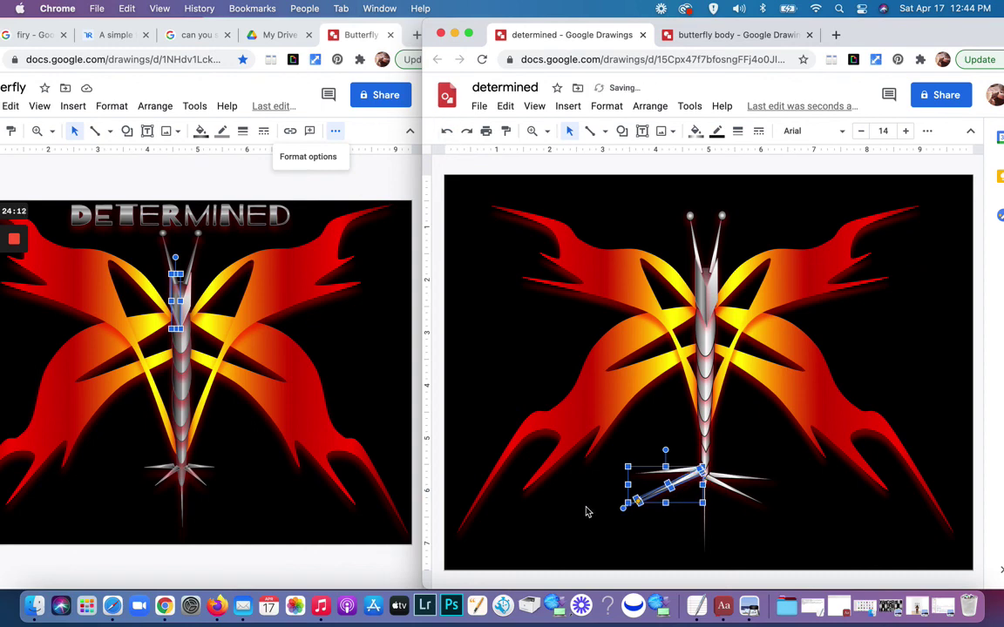
{"action": "key", "text": "super+z"}
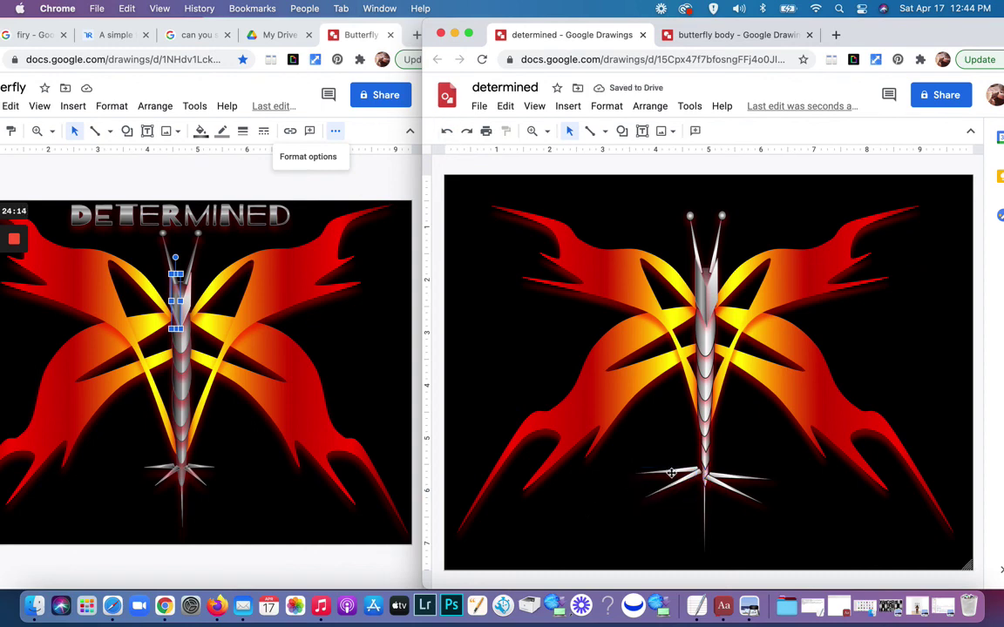
Step: Adjust the left spike pair's position so its inner ends meet the tail base level with the right pair
{"action": "left_click", "coordinate": [685, 478]}
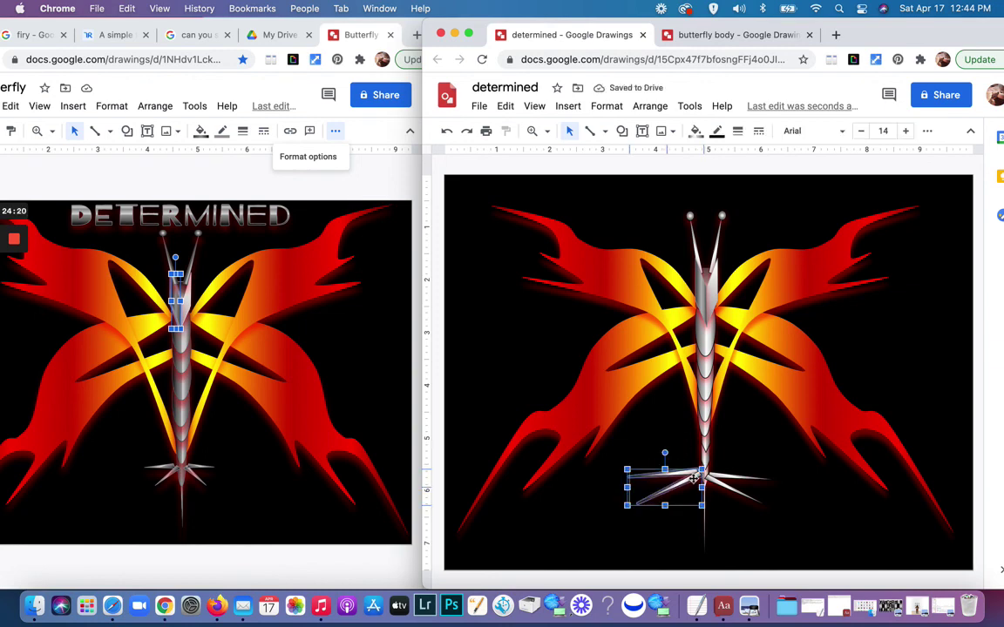
{"action": "left_click_drag", "start_coordinate": [689, 478], "coordinate": [683, 484]}
{"action": "left_click", "coordinate": [683, 486]}
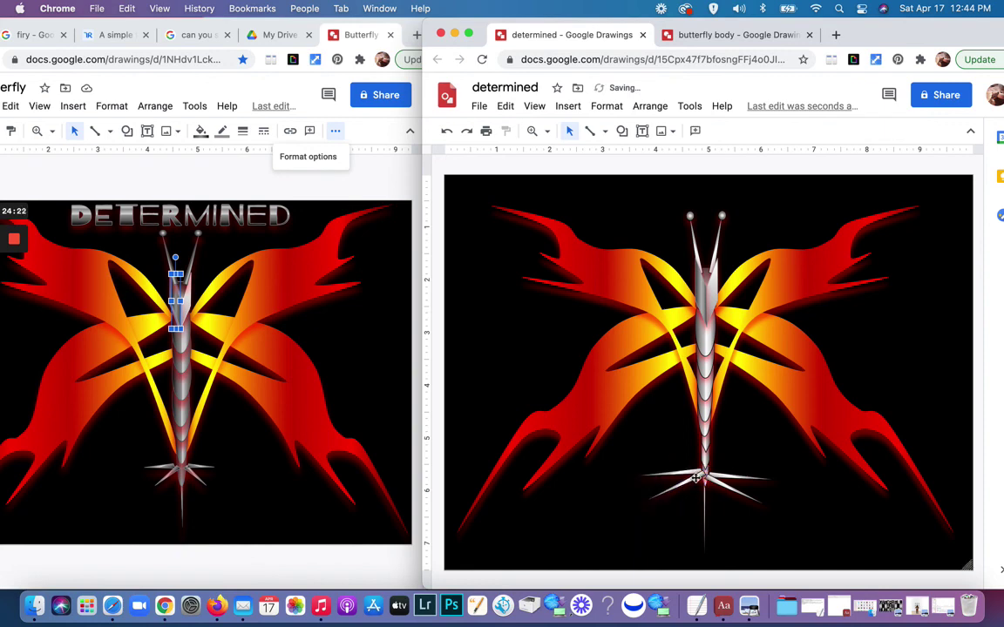
{"action": "left_click", "coordinate": [685, 482]}
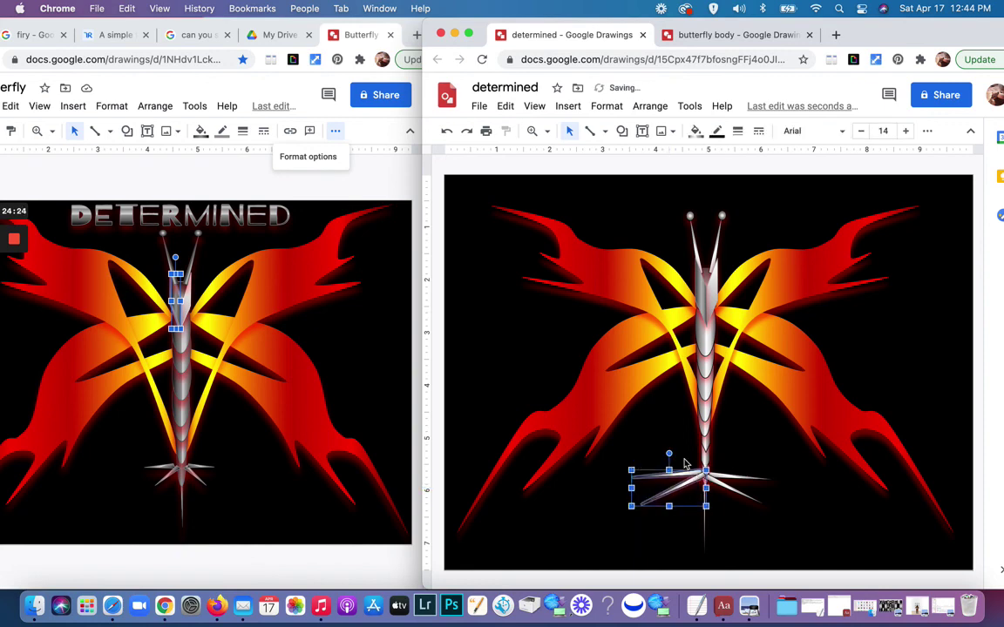
{"action": "left_click", "coordinate": [684, 459]}
{"action": "left_click", "coordinate": [698, 482]}
{"action": "left_click", "coordinate": [689, 469]}
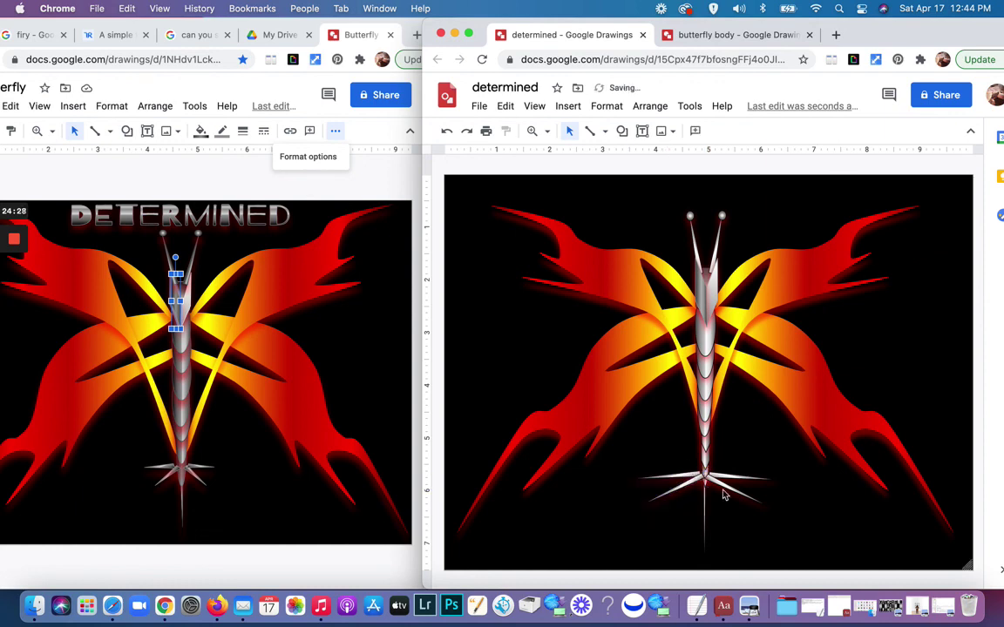
Step: Ungroup the spike pair on the right of the tail base and nudge its nearly horizontal spike slightly inward
{"action": "left_click", "coordinate": [725, 484]}
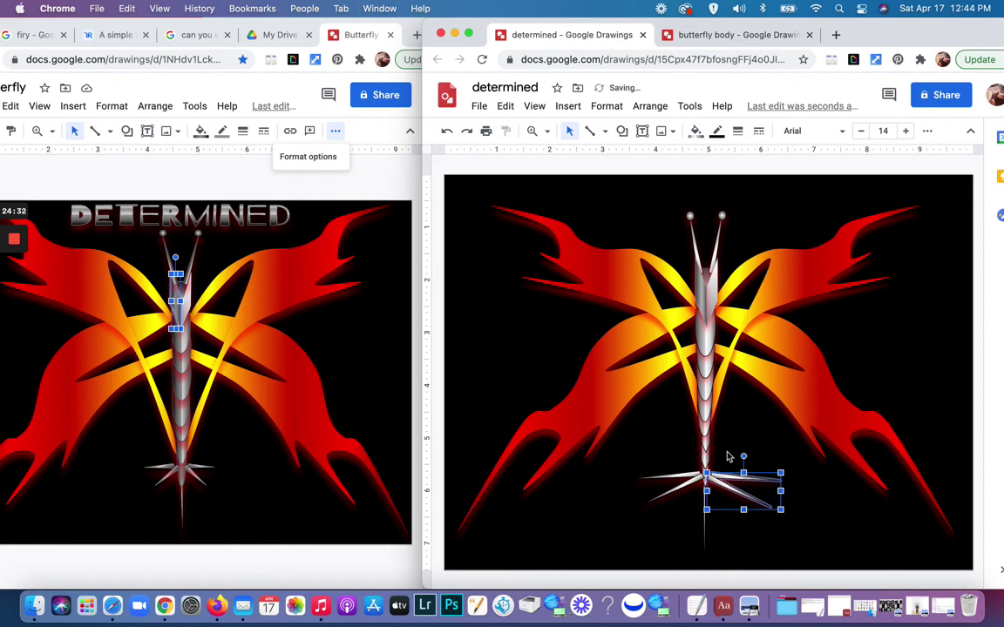
{"action": "left_click", "coordinate": [729, 455]}
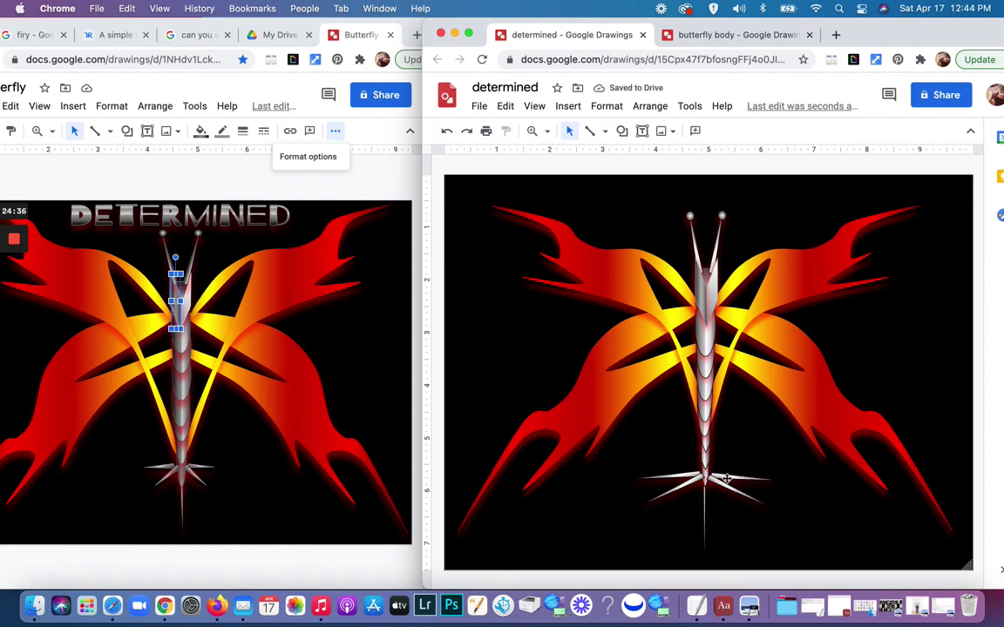
{"action": "left_click", "coordinate": [726, 479]}
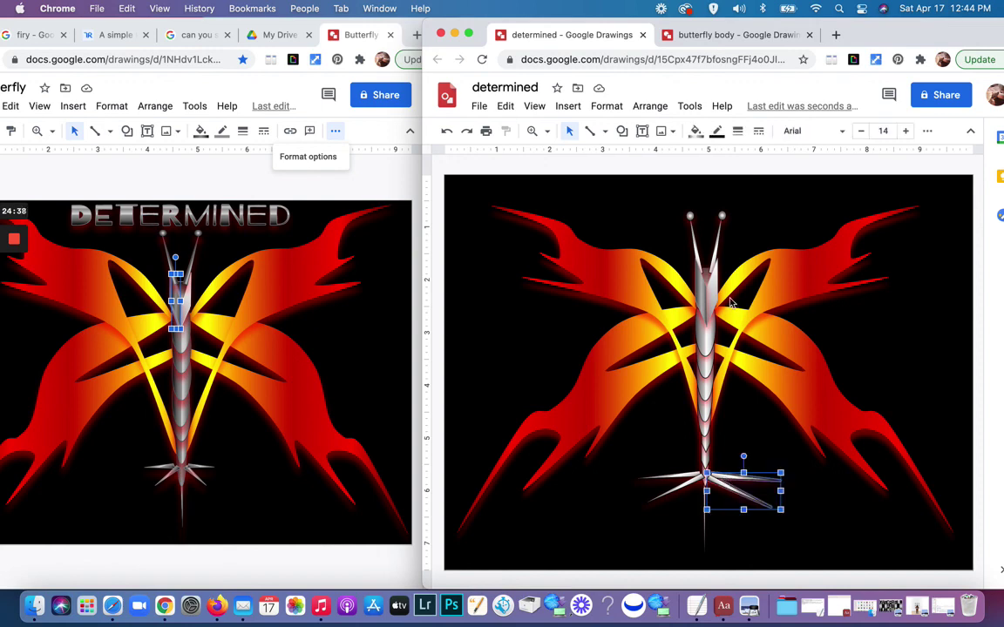
{"action": "left_click", "coordinate": [650, 105]}
{"action": "mouse_move", "coordinate": [660, 133]}
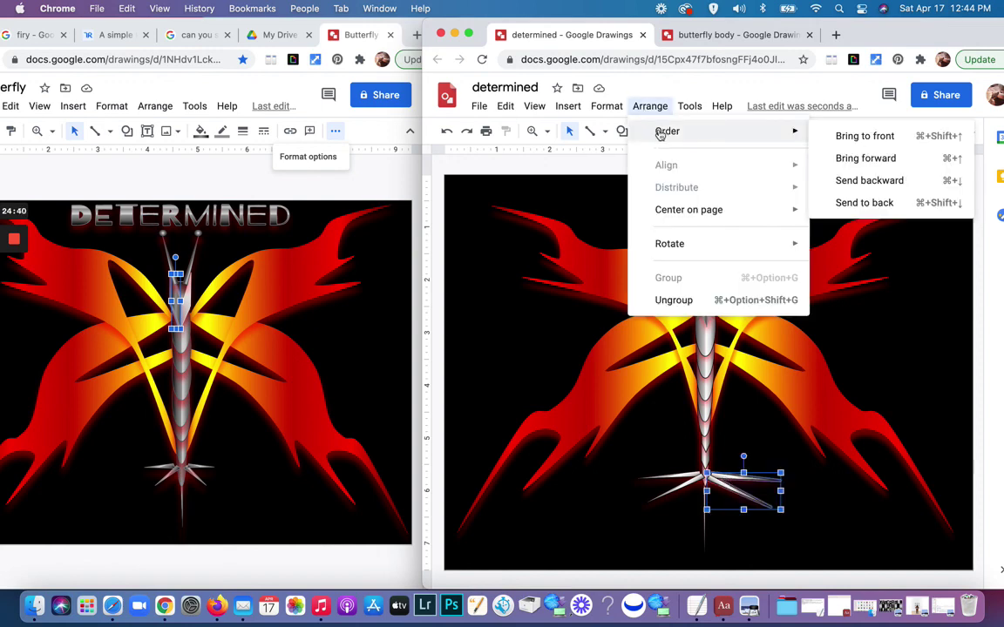
{"action": "left_click", "coordinate": [677, 301]}
{"action": "left_click", "coordinate": [765, 446]}
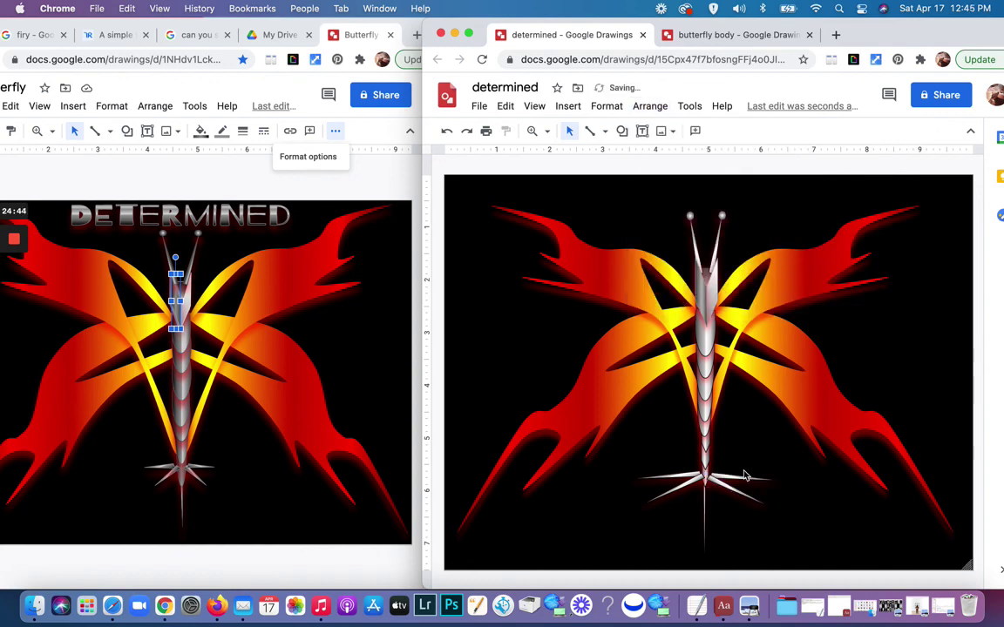
{"action": "left_click", "coordinate": [742, 475]}
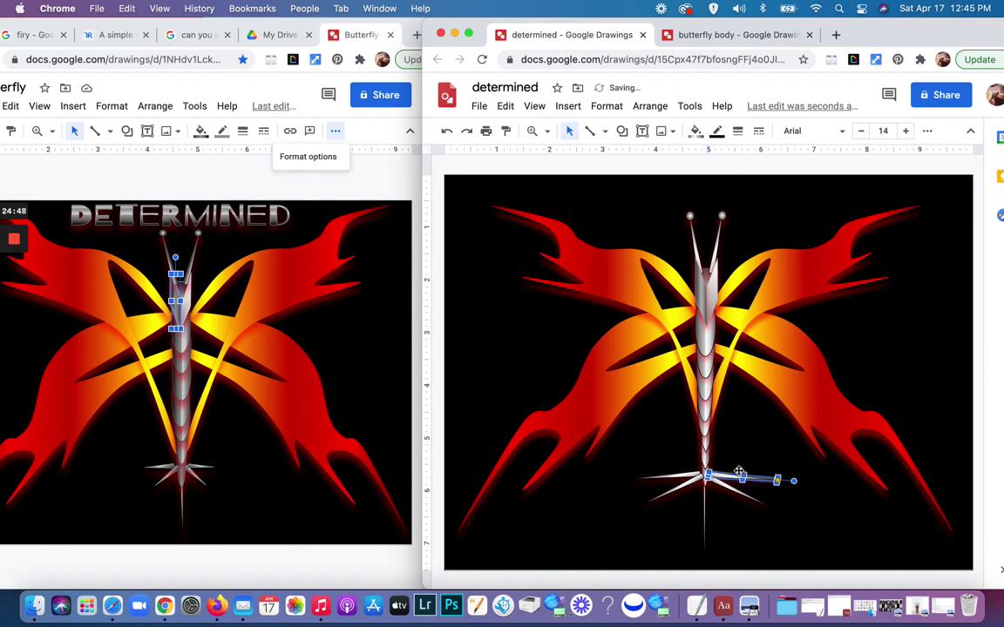
{"action": "key", "text": "Delete"}
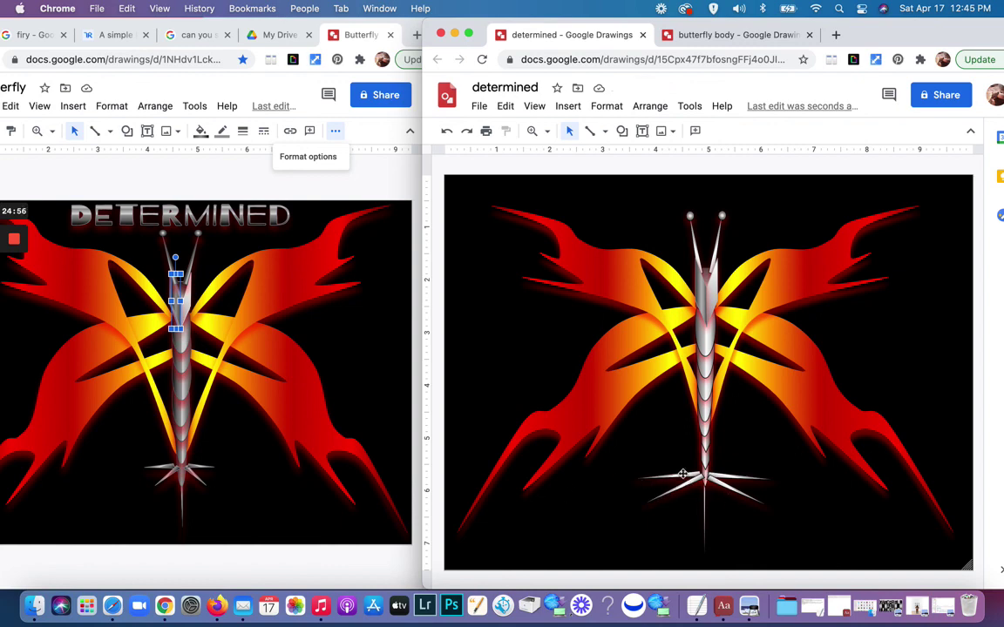
Step: Ungroup the left spike pair and nudge its nearly horizontal spike slightly inward toward the tail base
{"action": "left_click", "coordinate": [654, 496]}
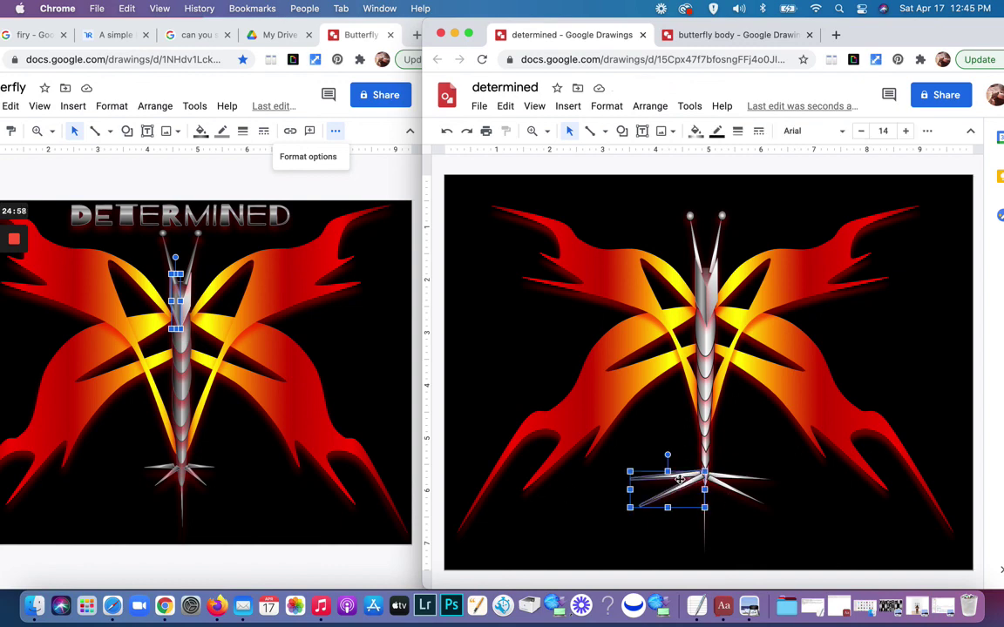
{"action": "left_click", "coordinate": [650, 106]}
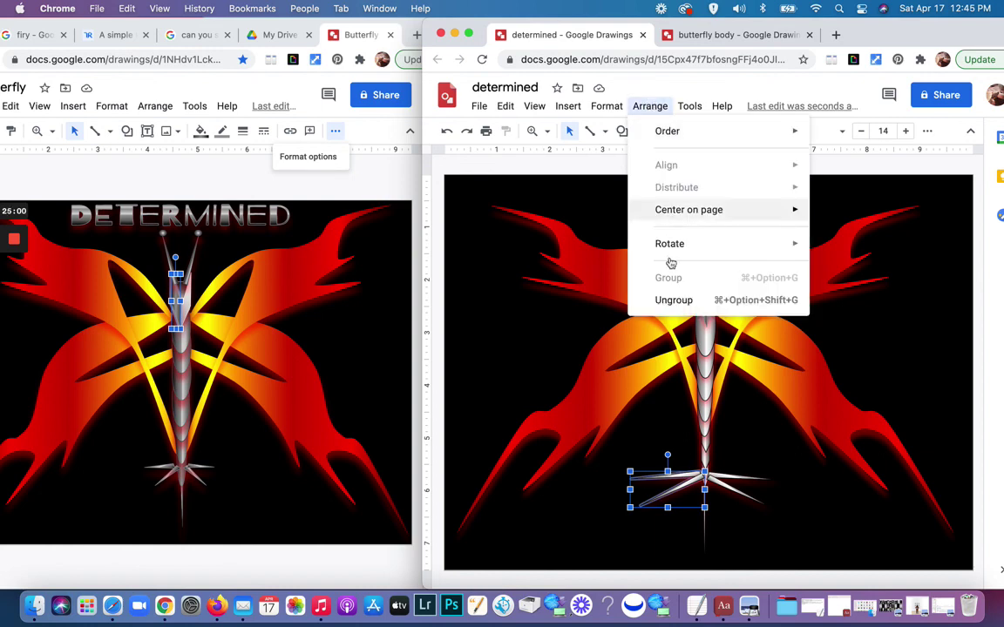
{"action": "left_click", "coordinate": [674, 300]}
{"action": "left_click", "coordinate": [667, 470]}
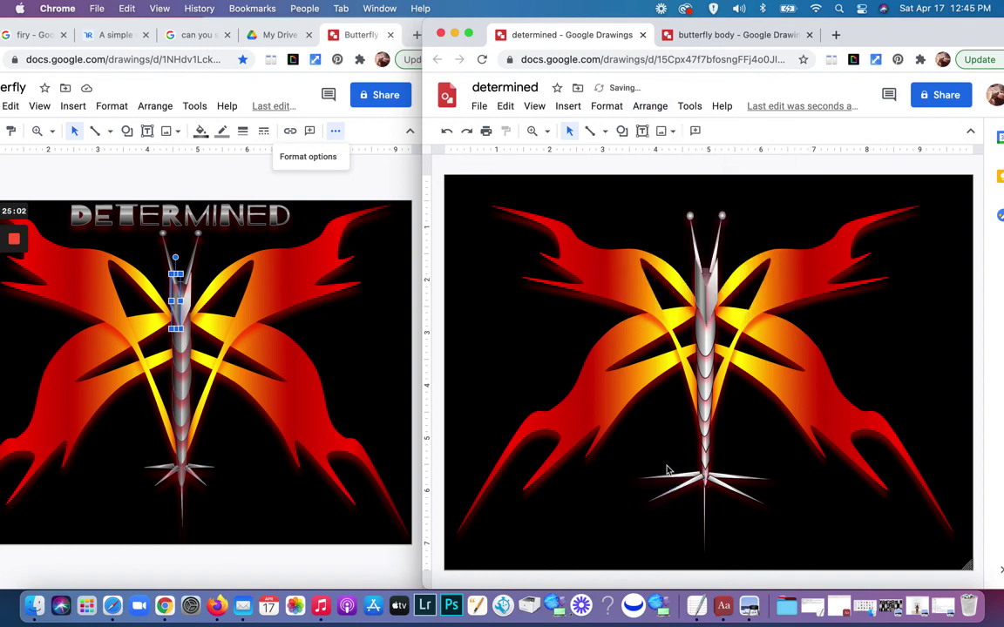
{"action": "left_click_drag", "start_coordinate": [672, 479], "coordinate": [672, 478]}
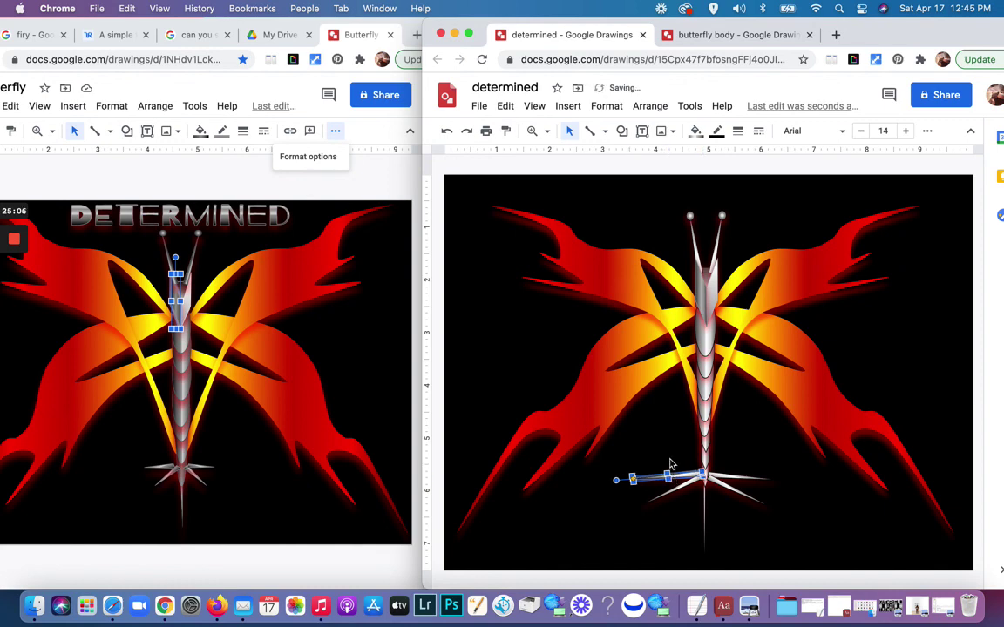
{"action": "left_click", "coordinate": [669, 463]}
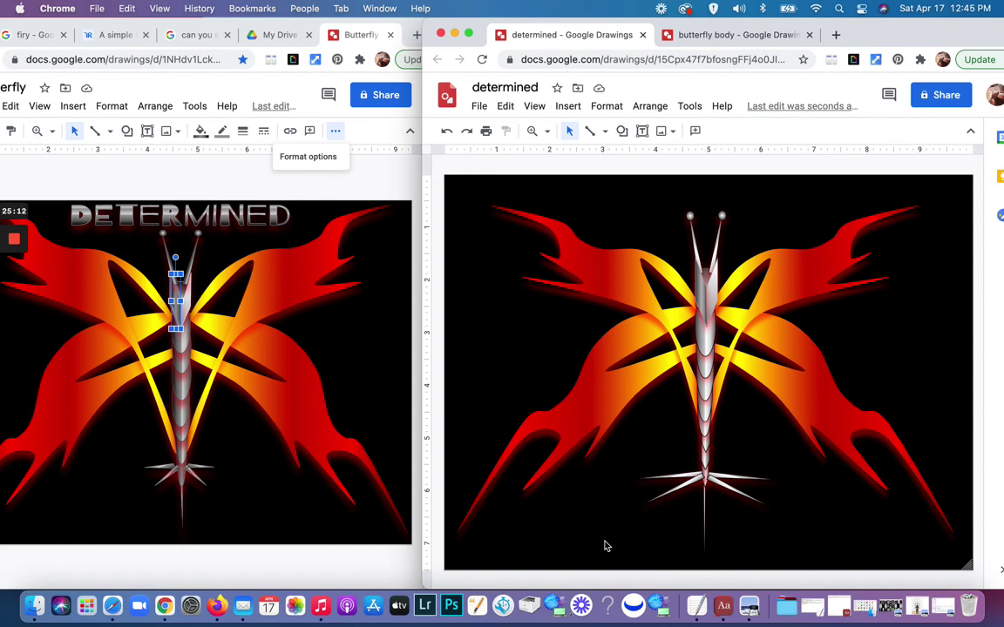
Step: Group the four side spikes at the tail base
{"action": "left_click", "coordinate": [727, 484]}
{"action": "left_click", "coordinate": [733, 494]}
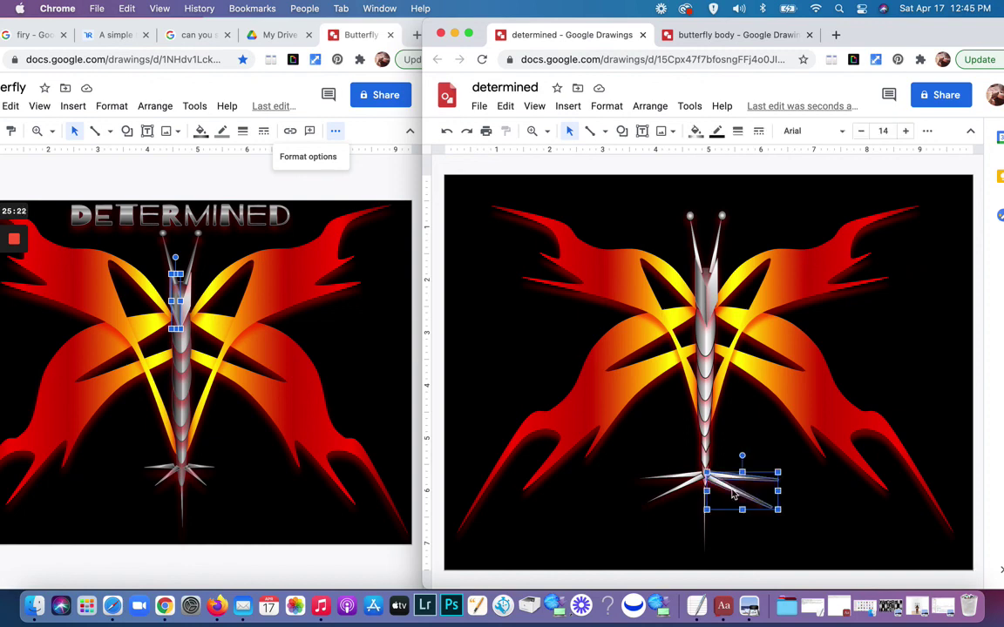
{"action": "left_click", "coordinate": [682, 485], "text": "shift"}
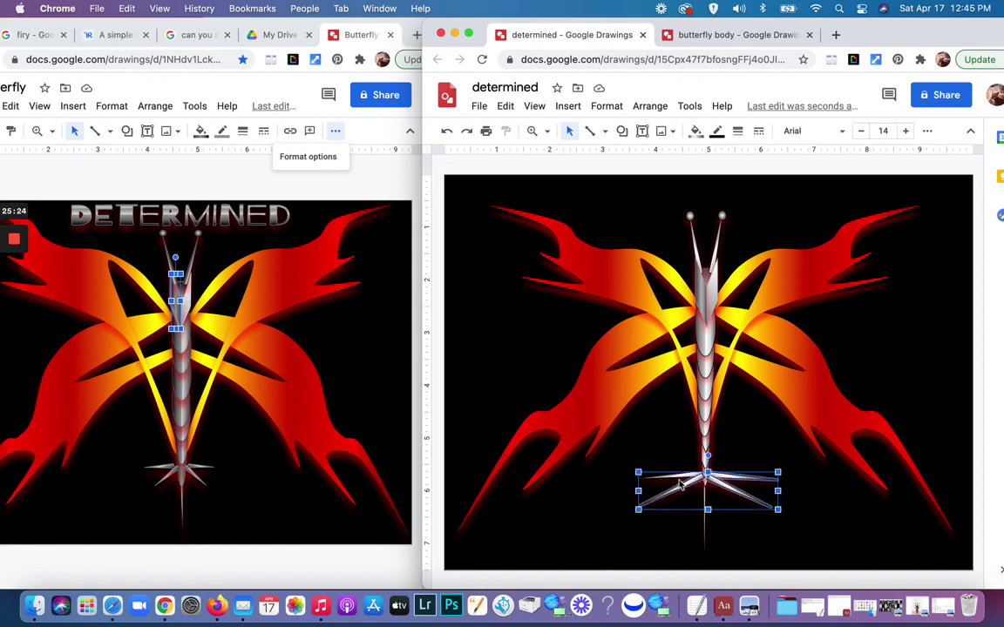
{"action": "left_click", "coordinate": [649, 488], "text": "shift"}
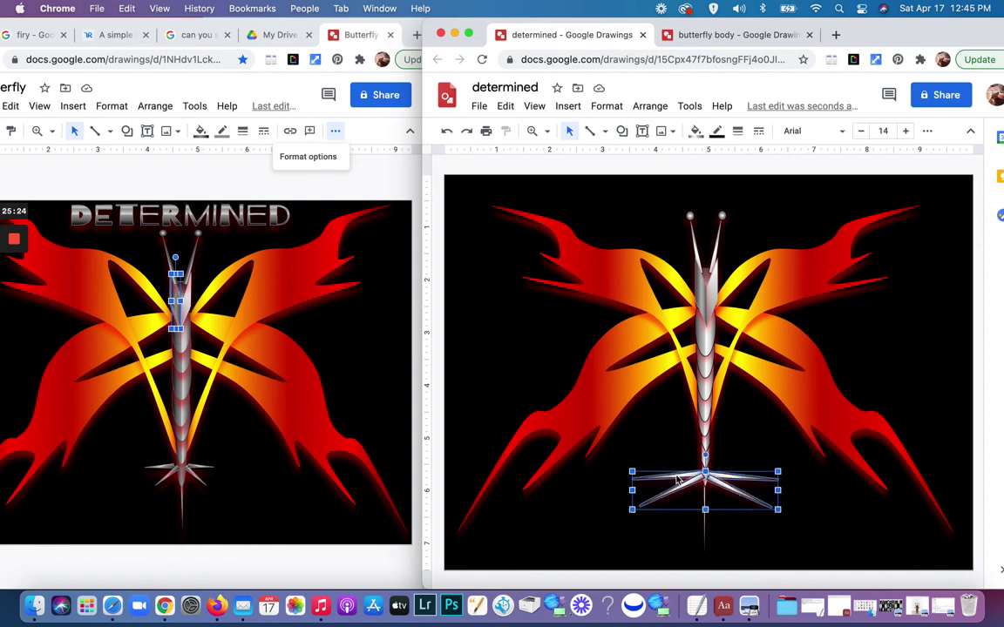
{"action": "left_click", "coordinate": [650, 107]}
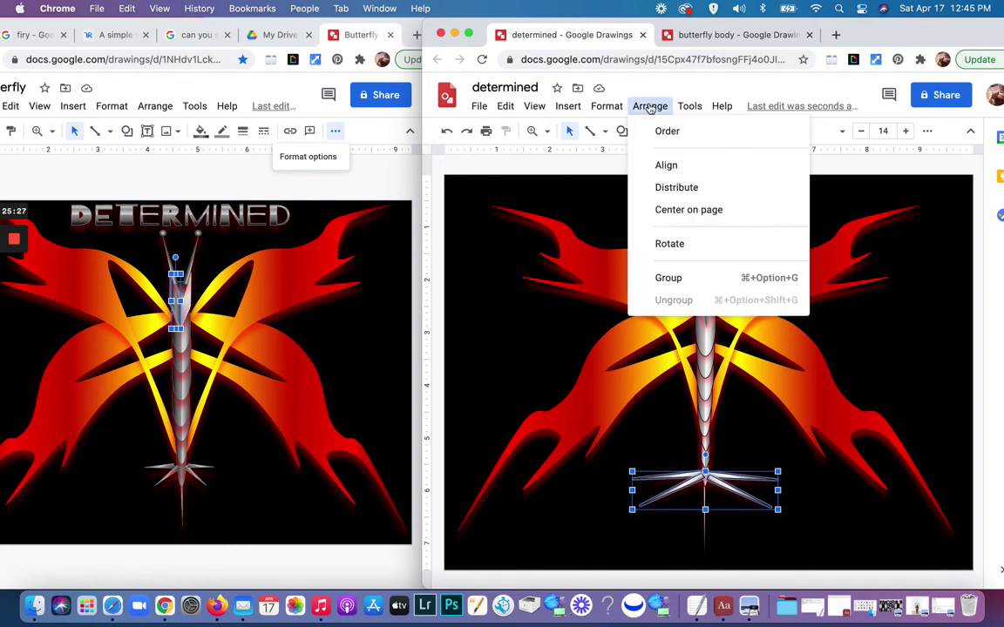
{"action": "left_click", "coordinate": [685, 279]}
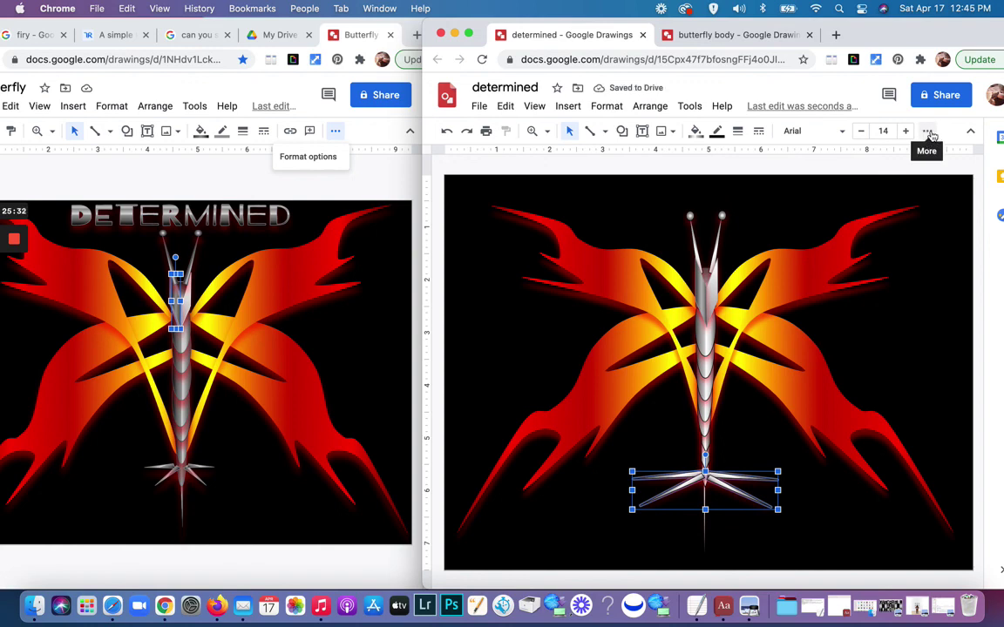
Step: Slightly increase the drop shadow distance of the four side tail spikes and deselect them
{"action": "left_click", "coordinate": [929, 133]}
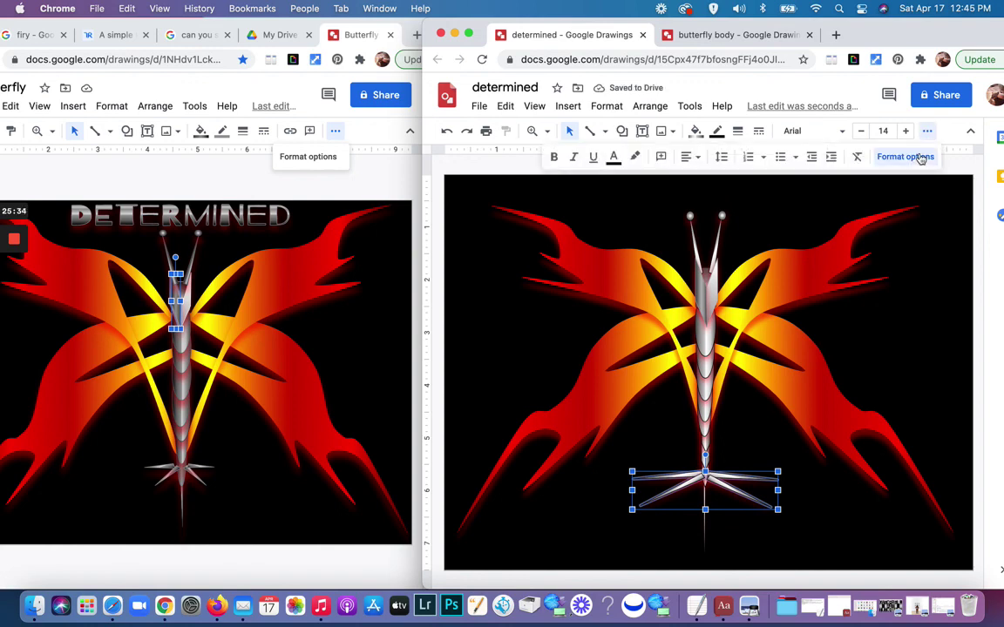
{"action": "left_click", "coordinate": [906, 157]}
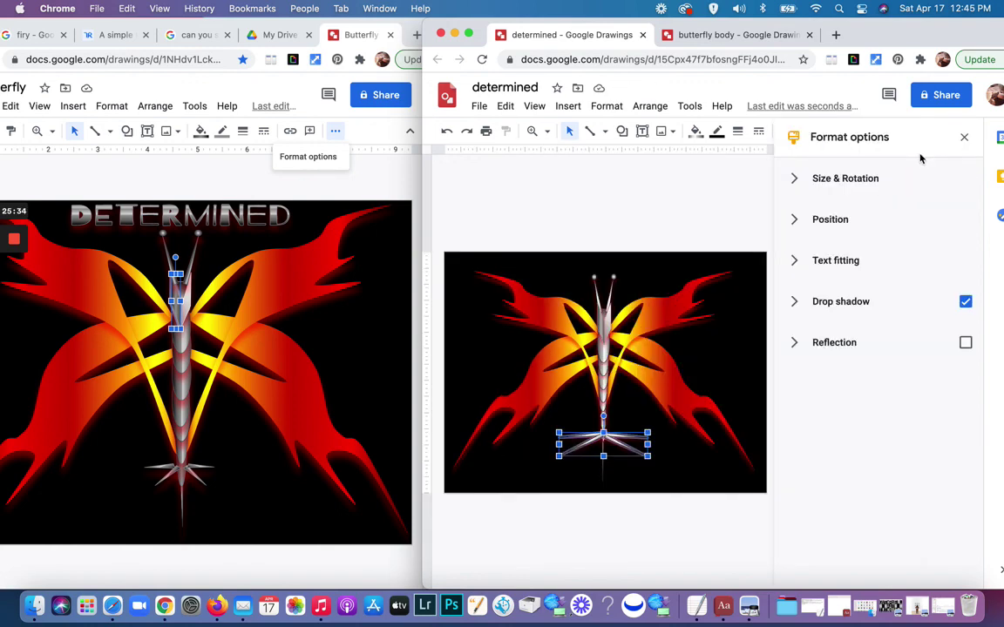
{"action": "left_click", "coordinate": [825, 302]}
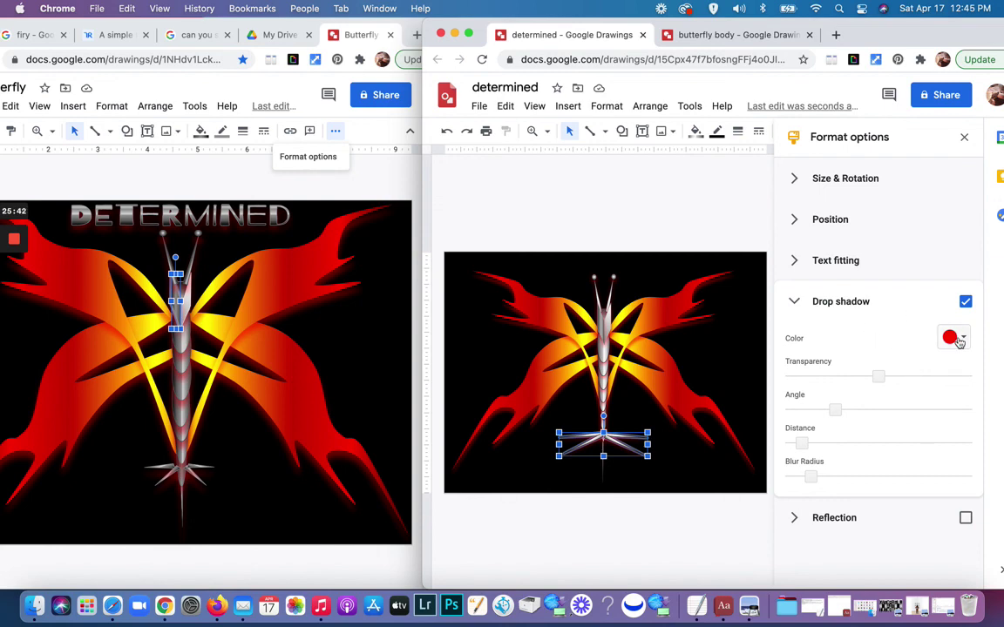
{"action": "left_click", "coordinate": [794, 301]}
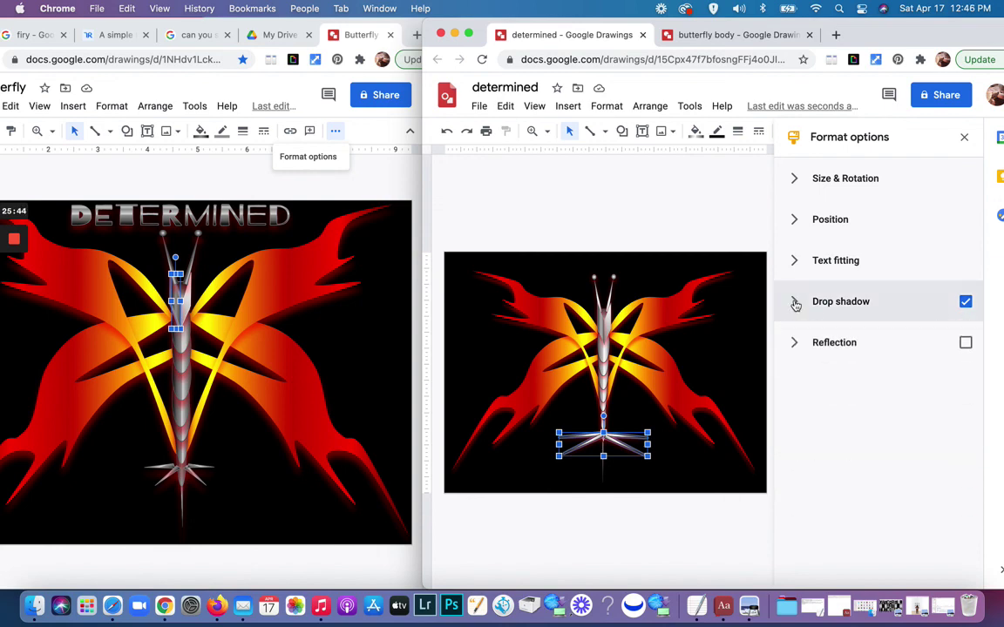
{"action": "left_click", "coordinate": [796, 302]}
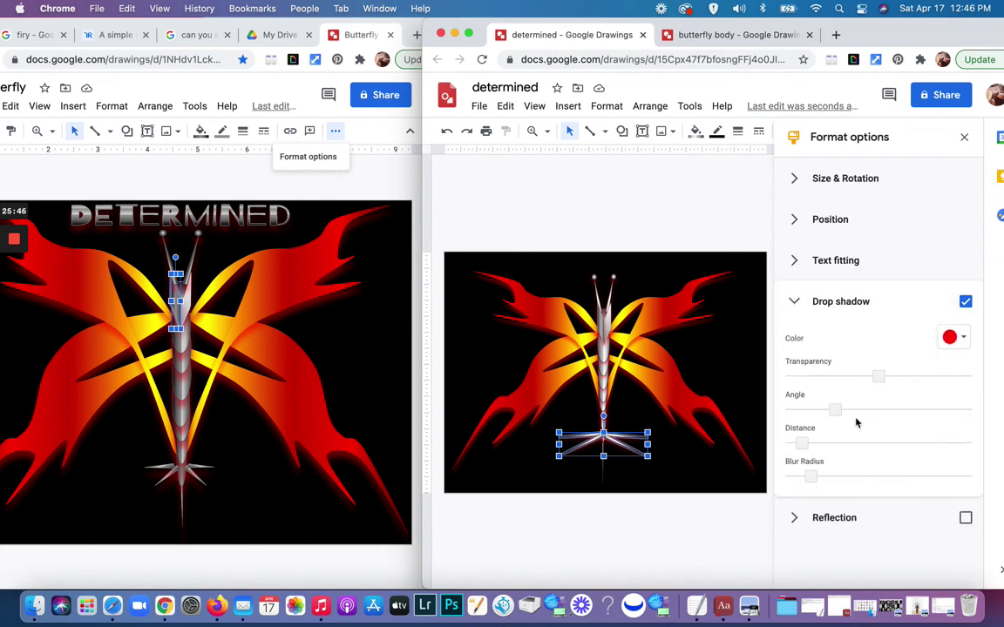
{"action": "left_click", "coordinate": [809, 443]}
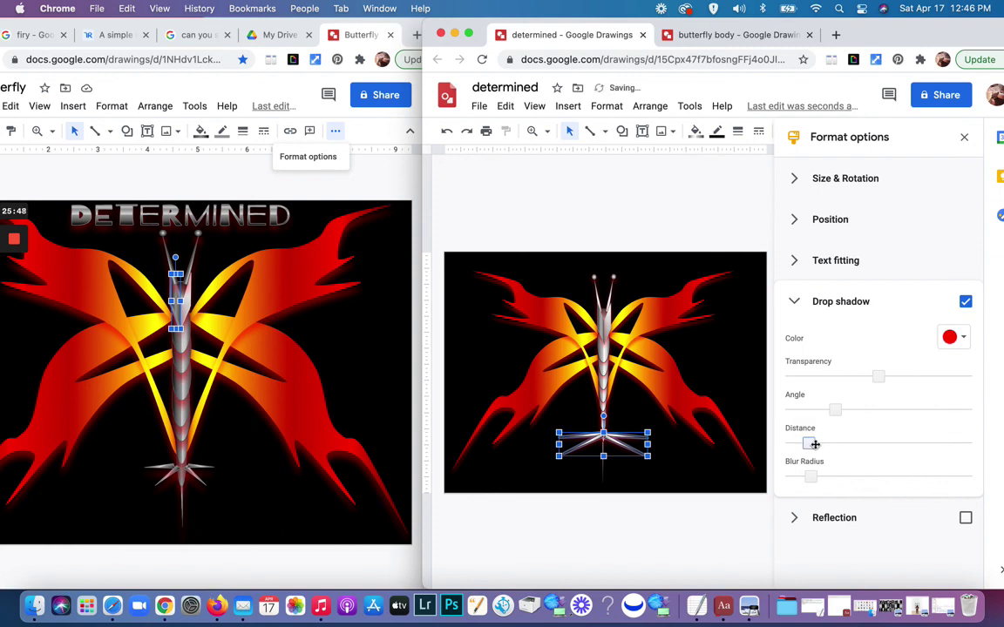
{"action": "left_click_drag", "start_coordinate": [814, 475], "coordinate": [816, 443]}
{"action": "left_click", "coordinate": [964, 137]}
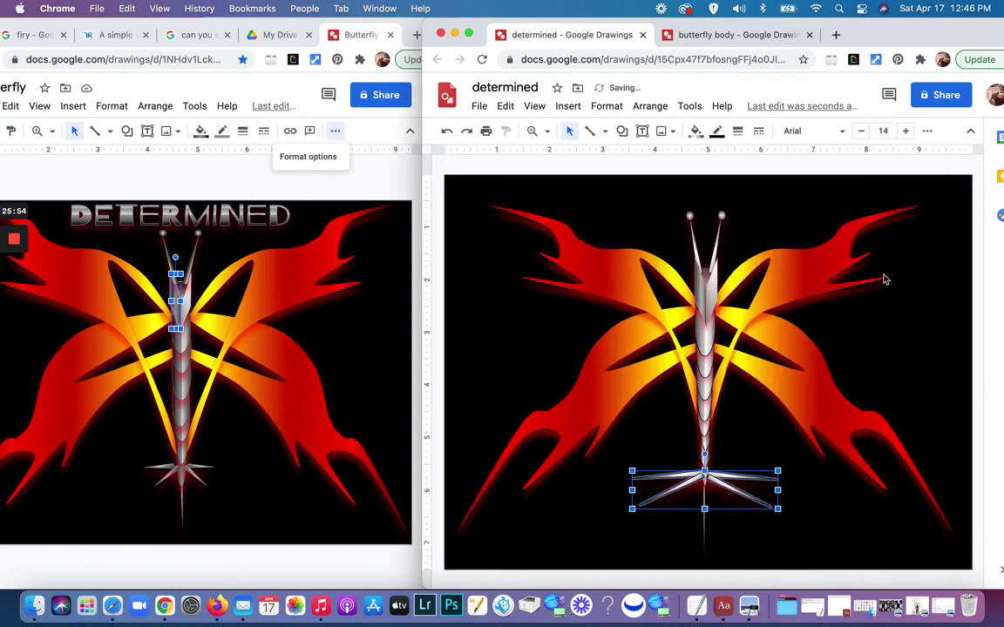
{"action": "left_click", "coordinate": [869, 428]}
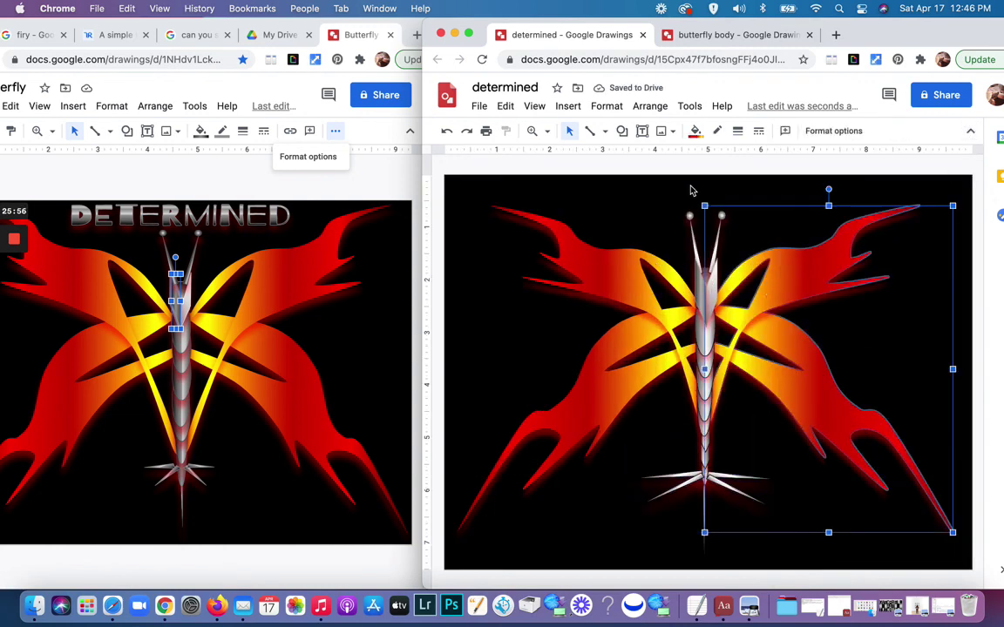
{"action": "left_click", "coordinate": [667, 164]}
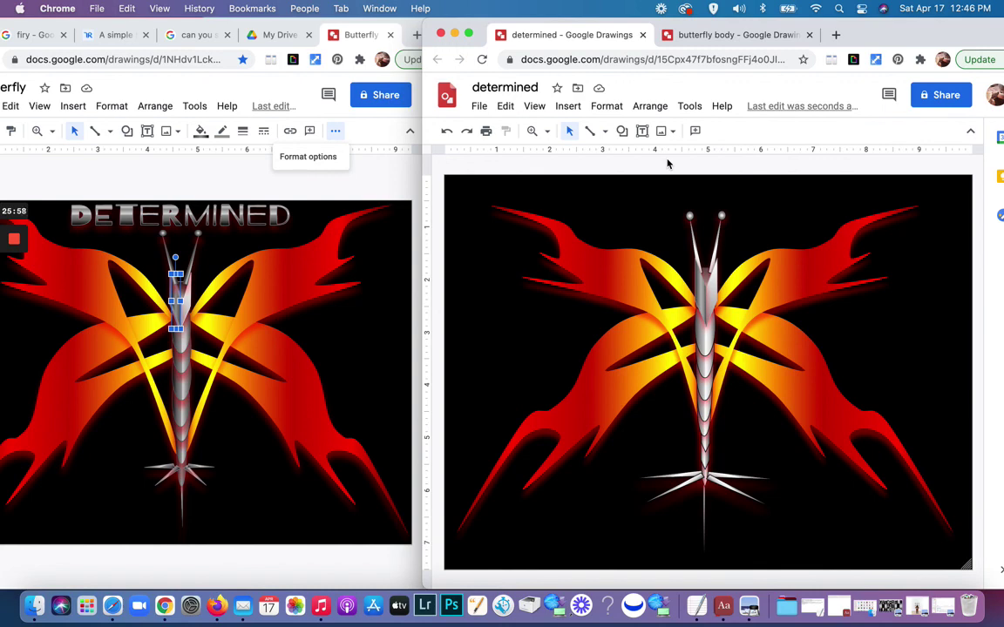
Step: Switch to the Butterfly reference drawing and inspect its right antenna
{"action": "left_click", "coordinate": [211, 252]}
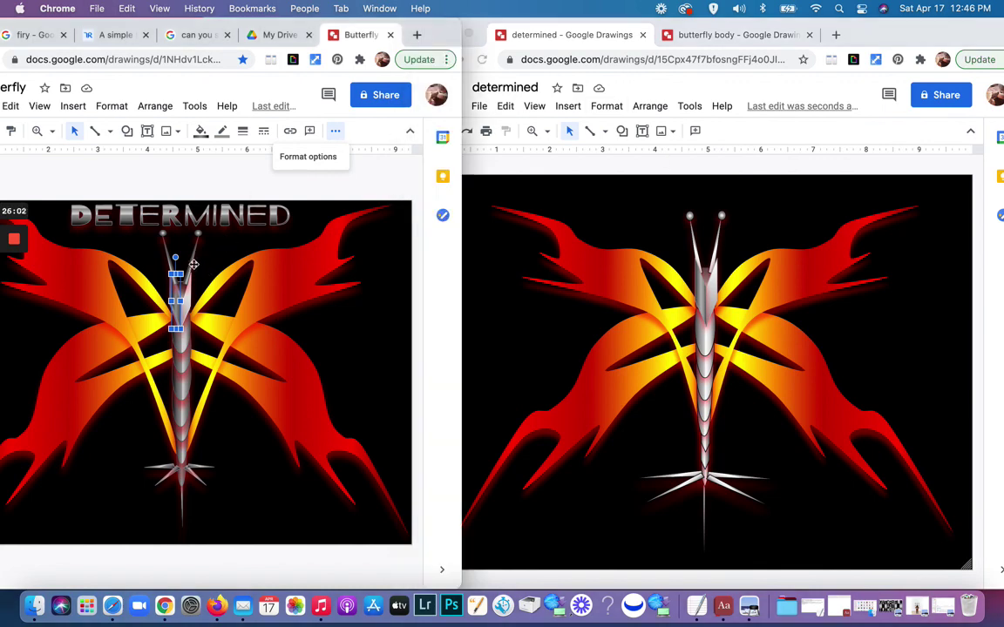
{"action": "left_click", "coordinate": [186, 244]}
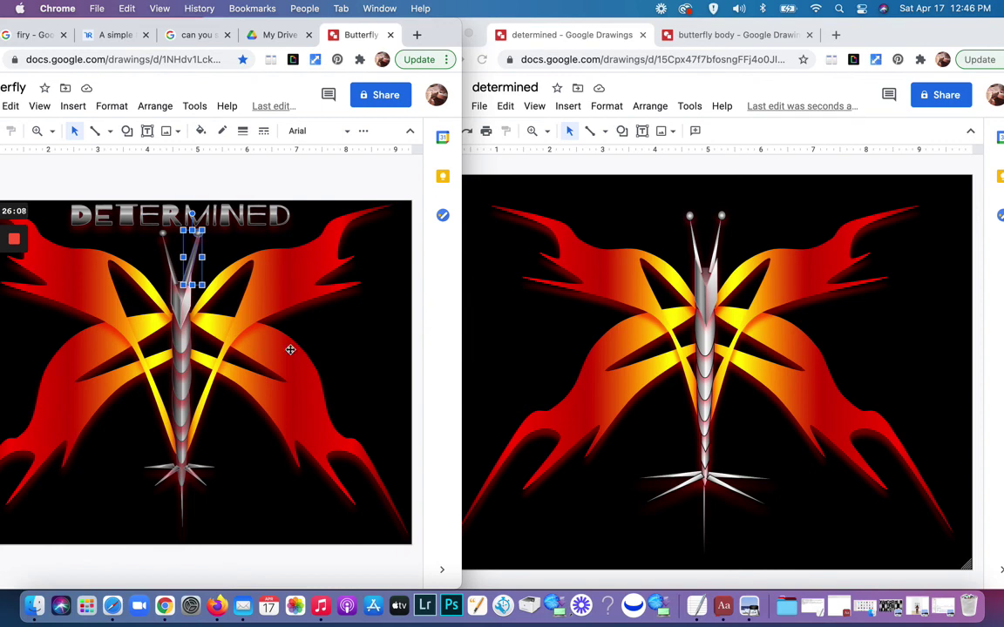
{"action": "left_click", "coordinate": [314, 337]}
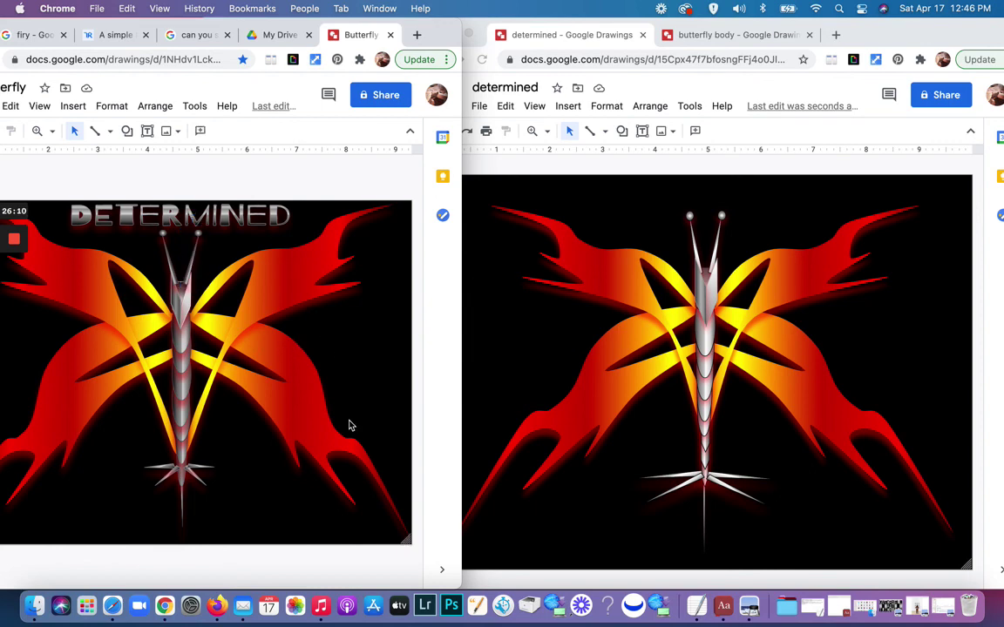